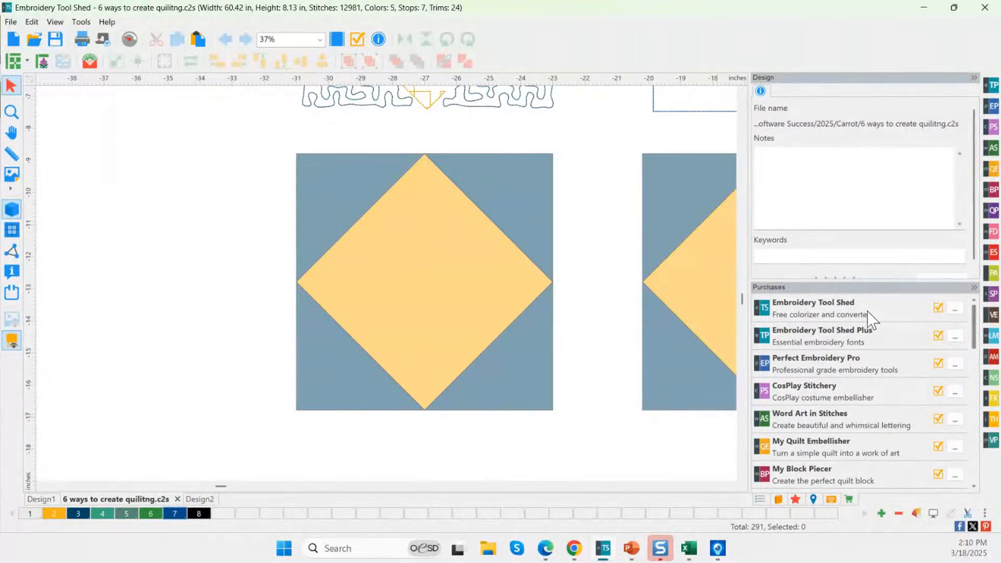
Step: Activate the full editing toolset through the Embroidery Tool Shed purchase options and open the My Quilt Embellisher commands
click(956, 308)
click(941, 326)
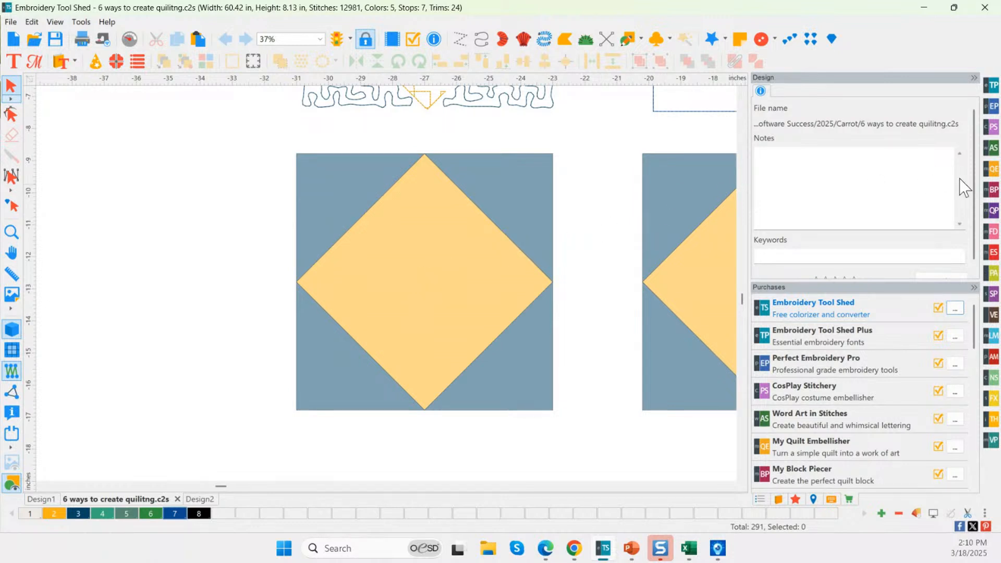
click(994, 169)
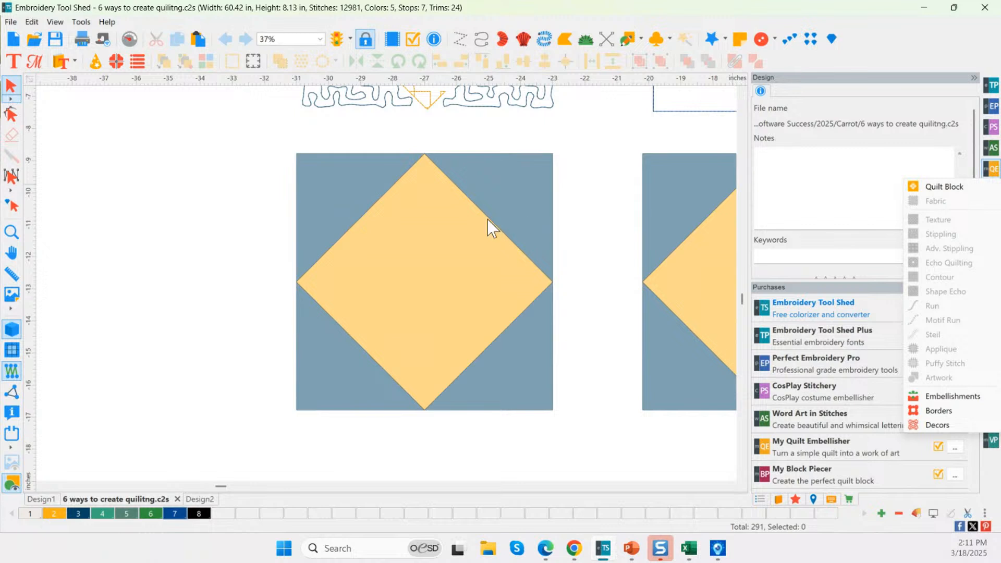
Step: Select the yellow center diamond of the left quilt block and show the design's sequence list
click(464, 253)
click(463, 252)
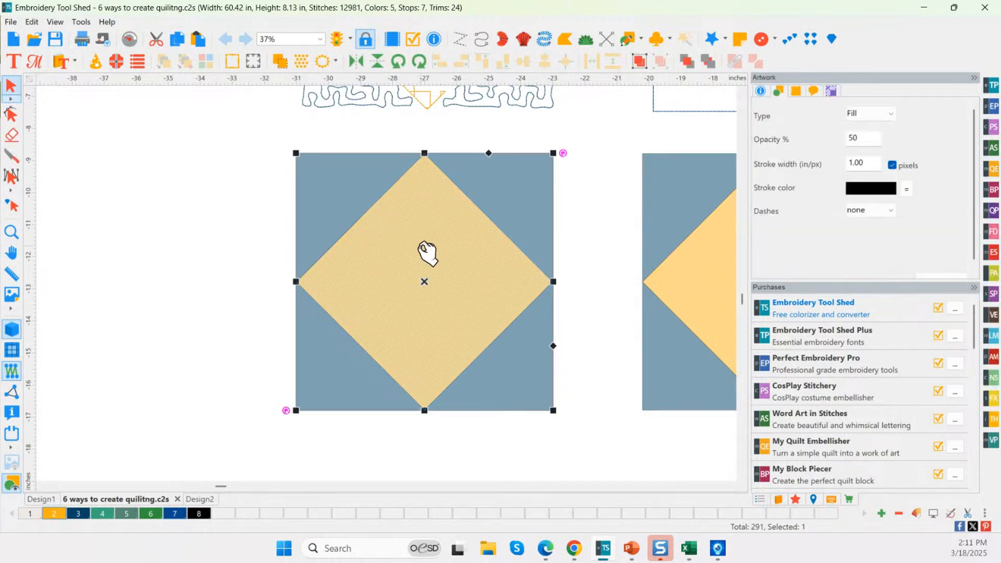
click(759, 499)
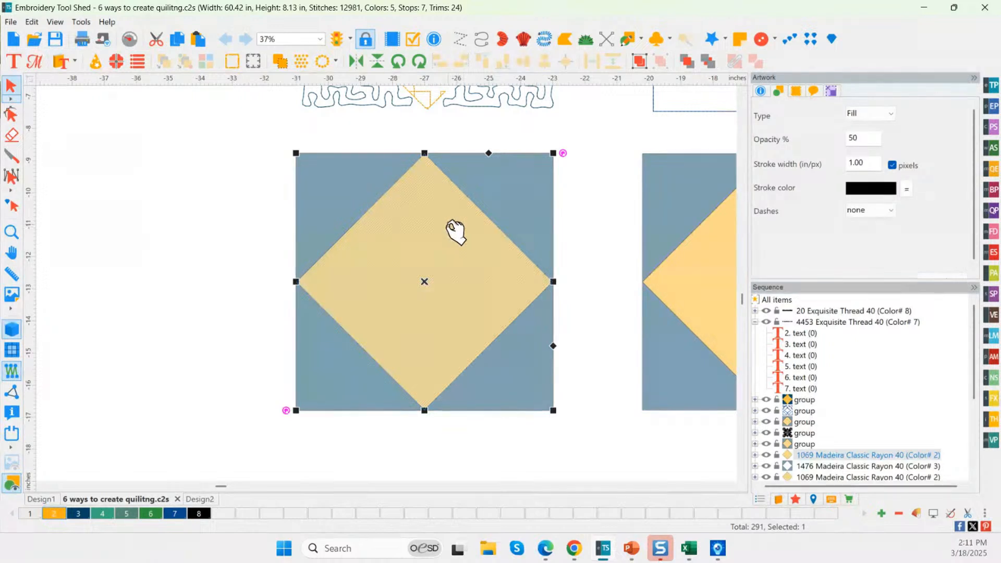
Step: Convert the block's upper-left blue triangle to a Texture quilting fill using motif 140
click(582, 188)
click(359, 187)
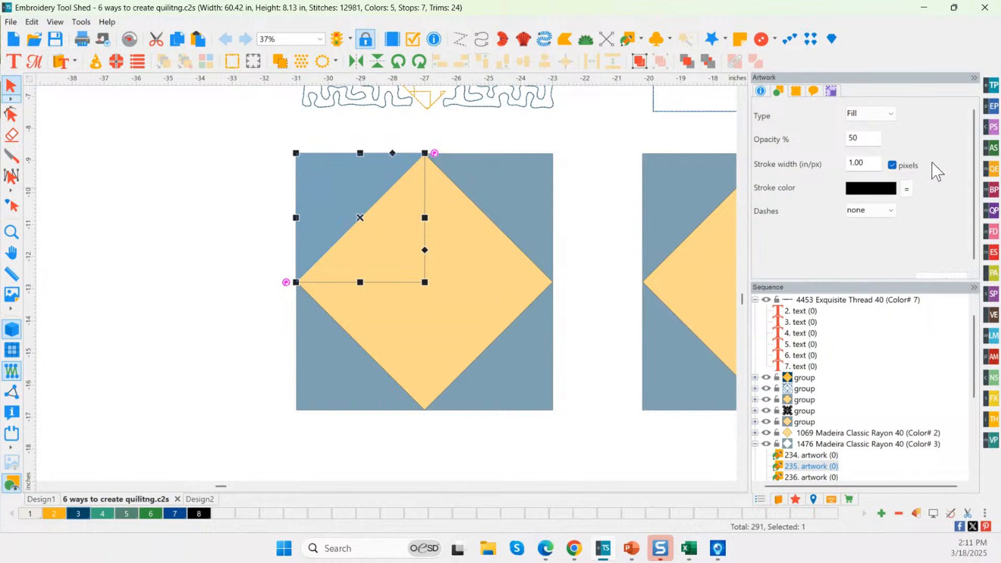
click(993, 172)
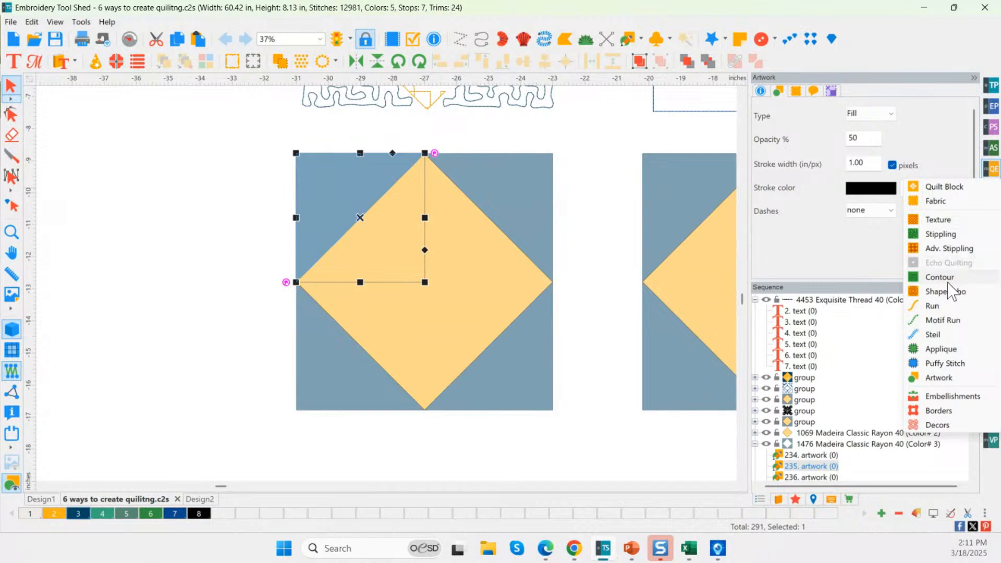
click(942, 223)
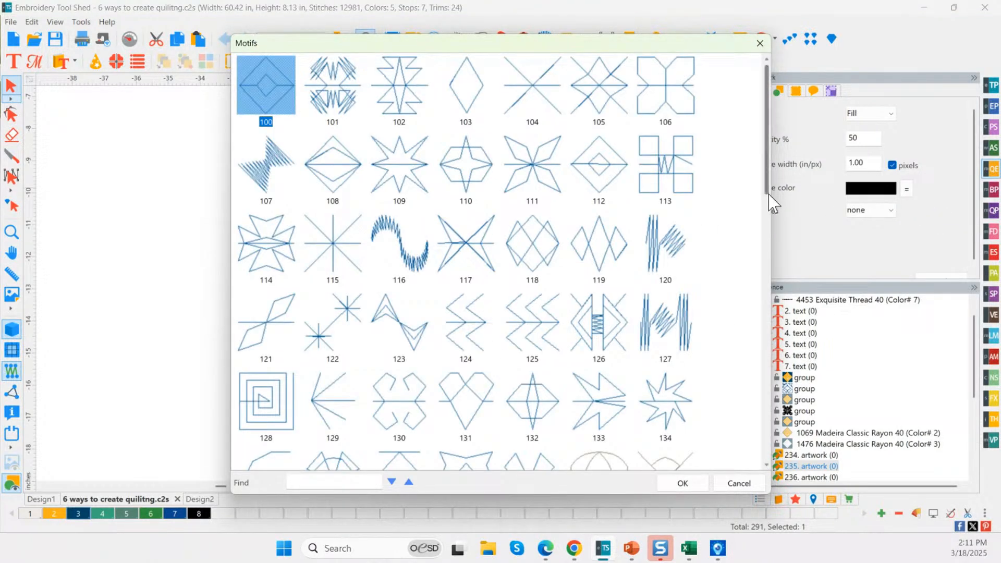
drag(766, 164, 765, 246)
click(603, 245)
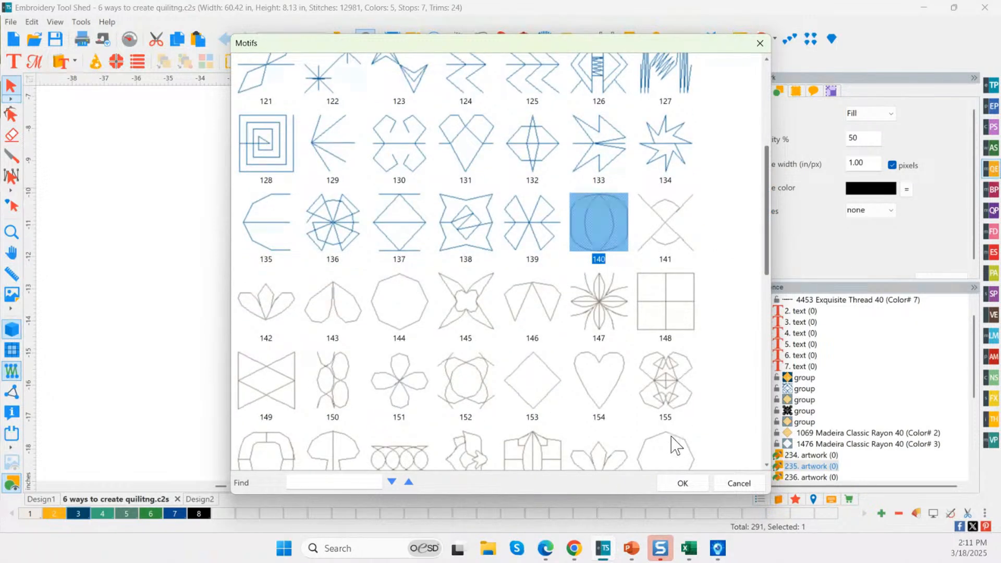
click(676, 477)
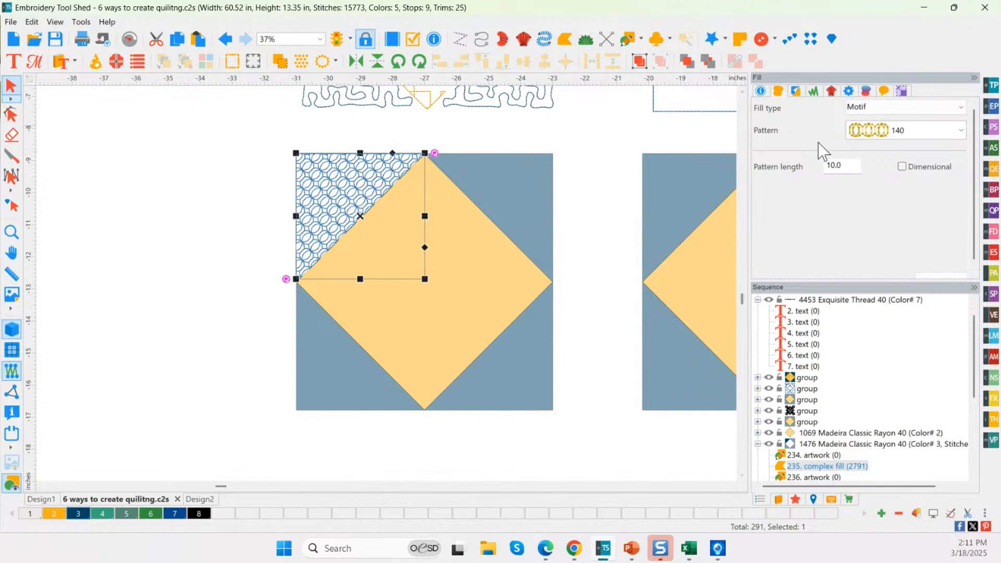
Step: Set the motif fill's pattern length to 20 in the upper-left triangle
drag(844, 169, 808, 176)
click(843, 176)
text(20)
click(937, 273)
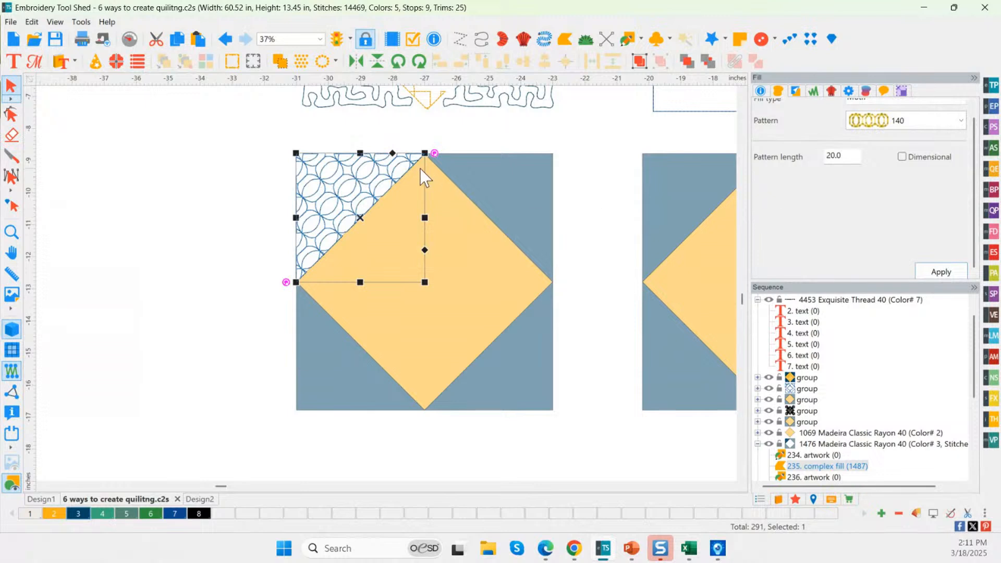
Step: Convert the block's upper-right blue triangle to a Stippling fill and reselect it
click(501, 186)
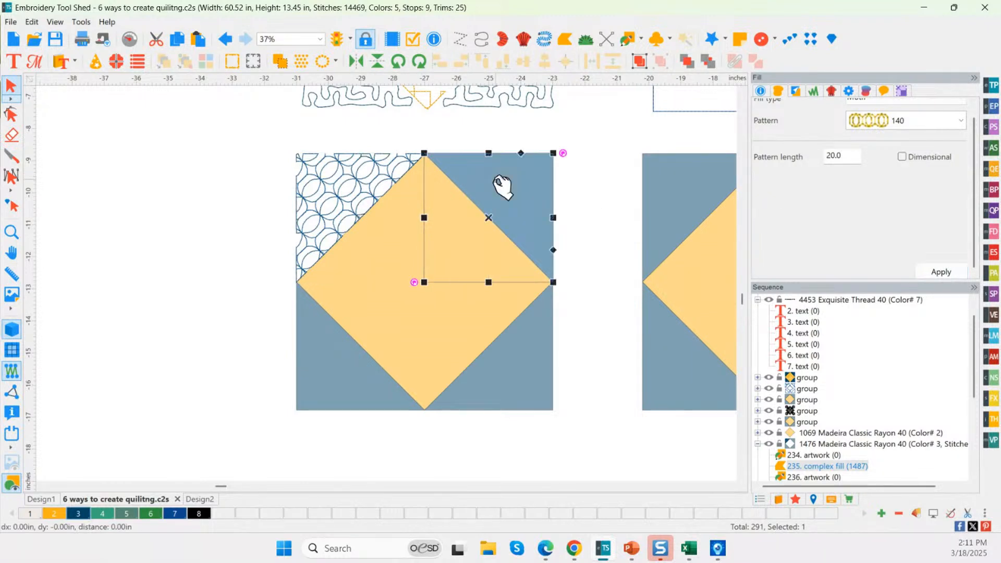
key(ctrl)
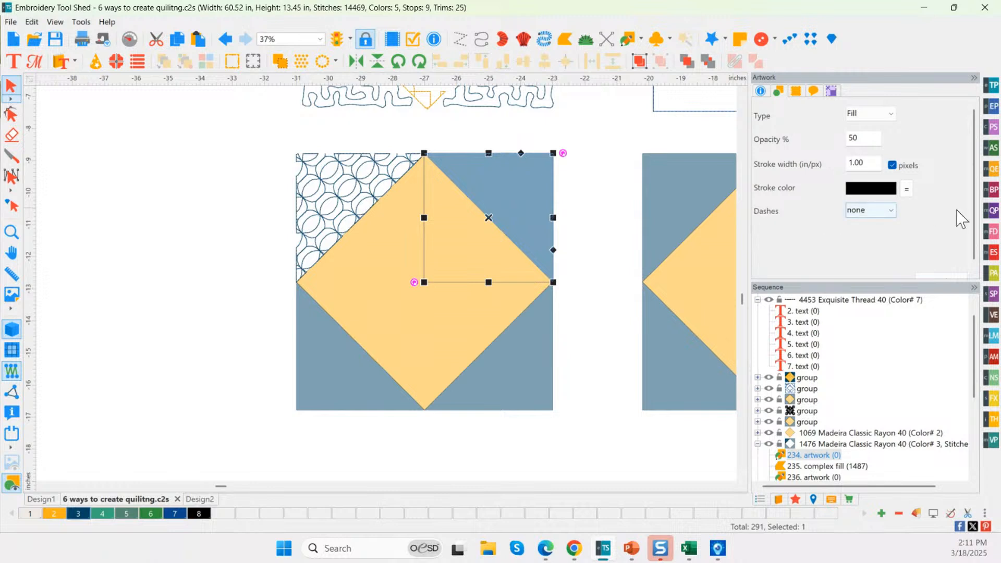
click(992, 169)
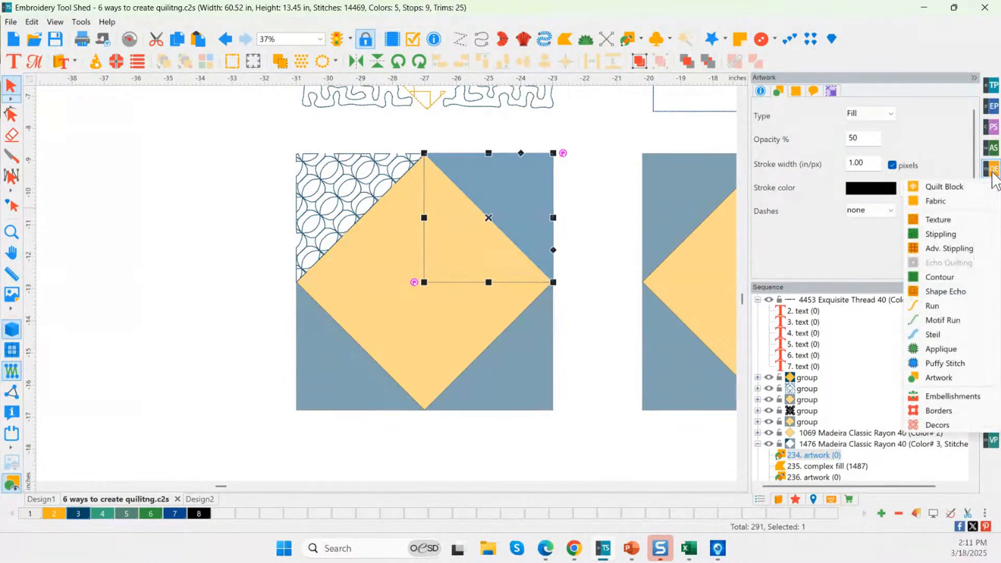
click(942, 235)
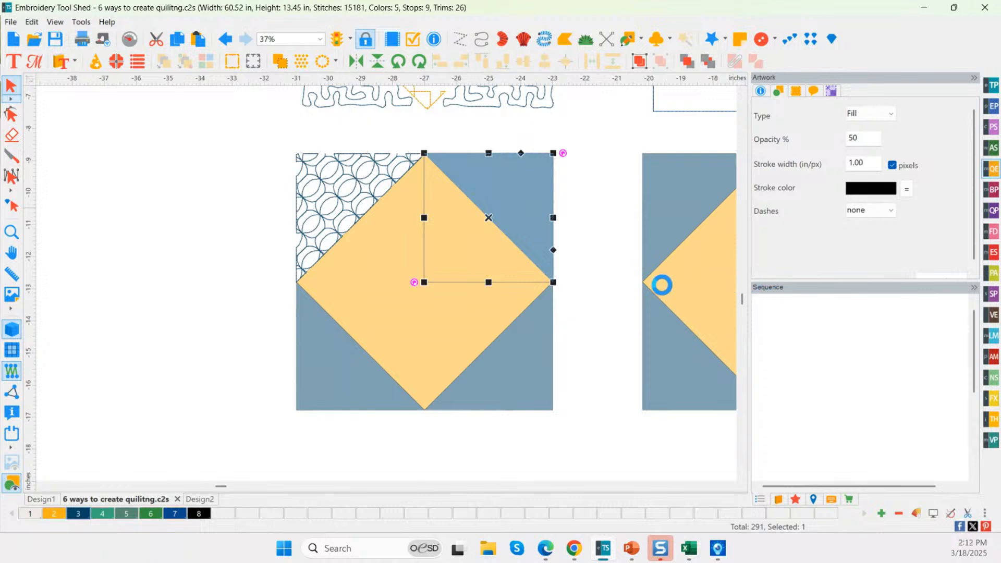
click(586, 279)
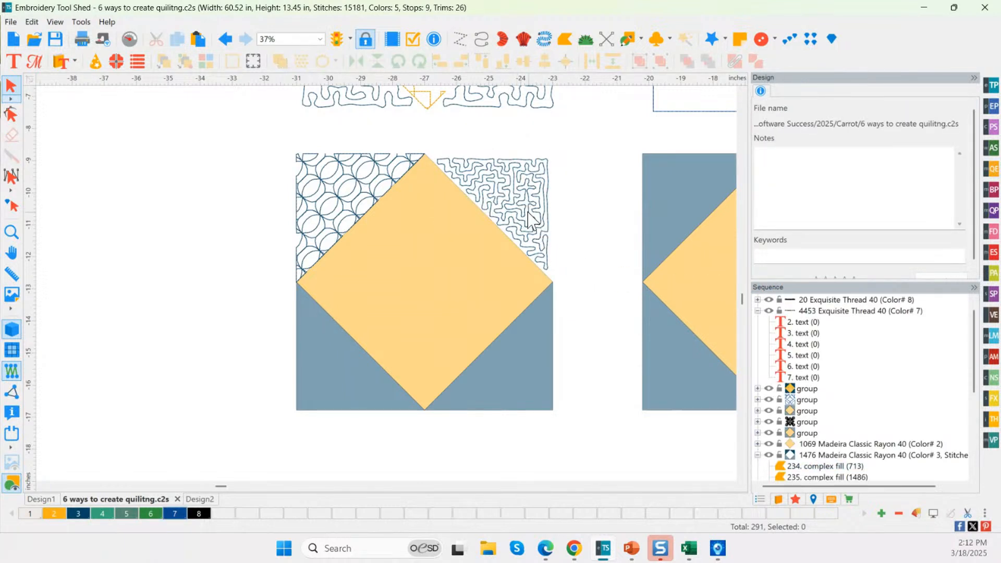
click(529, 218)
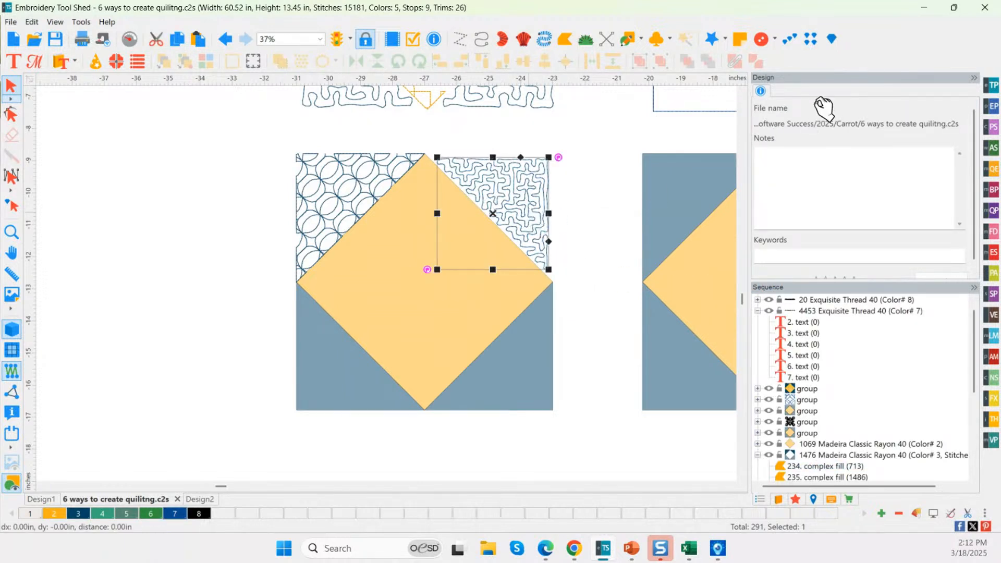
Step: Try the Hilbert pattern on the upper-right triangle's stippling fill
click(871, 119)
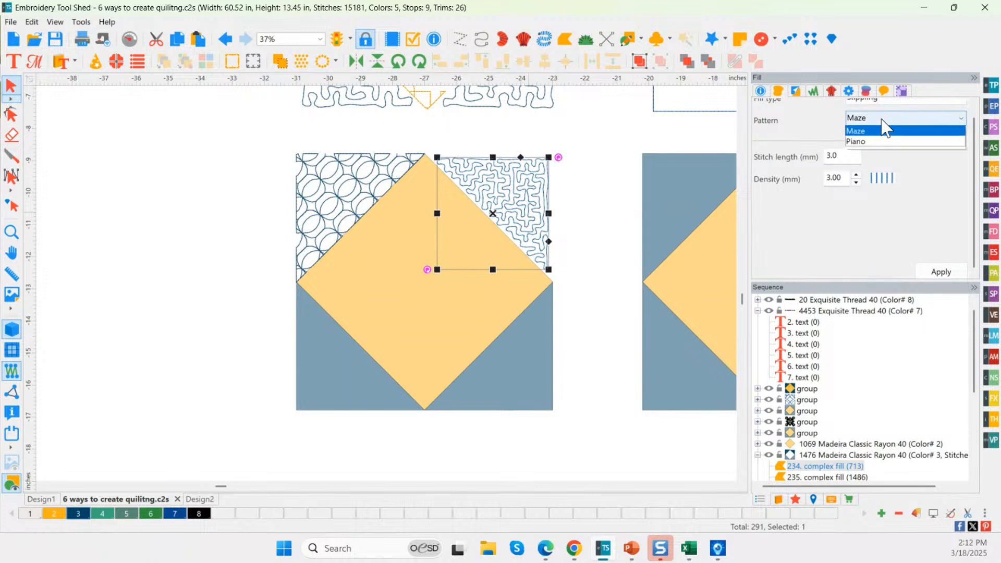
click(880, 132)
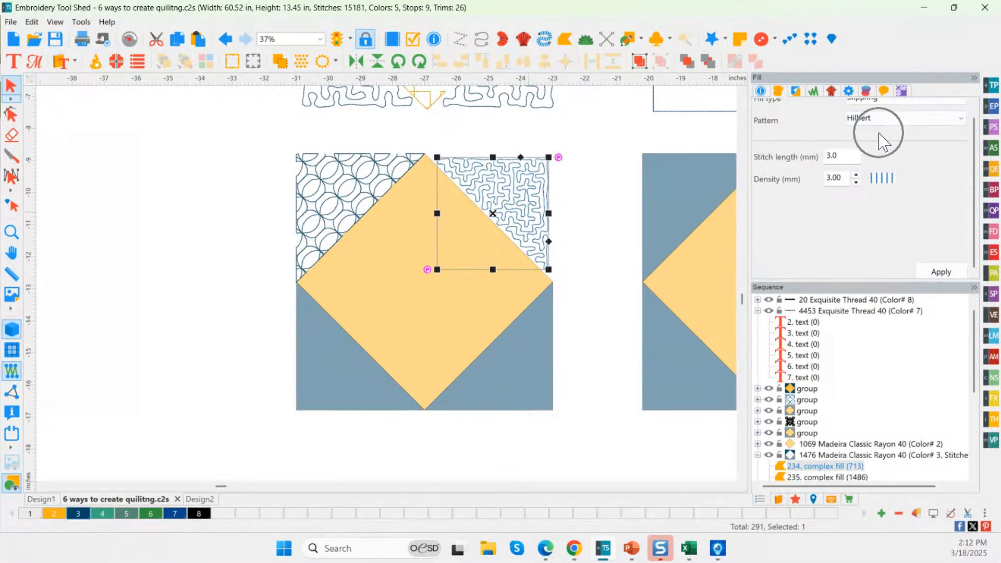
click(941, 272)
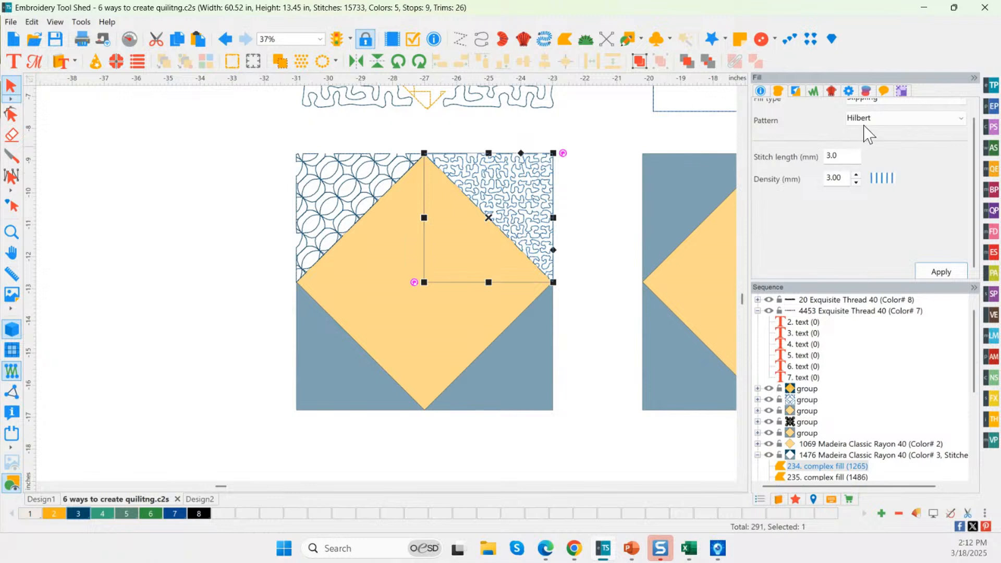
Step: Change the upper-right triangle's stippling pattern to Piano and deselect the fill
click(864, 126)
click(868, 152)
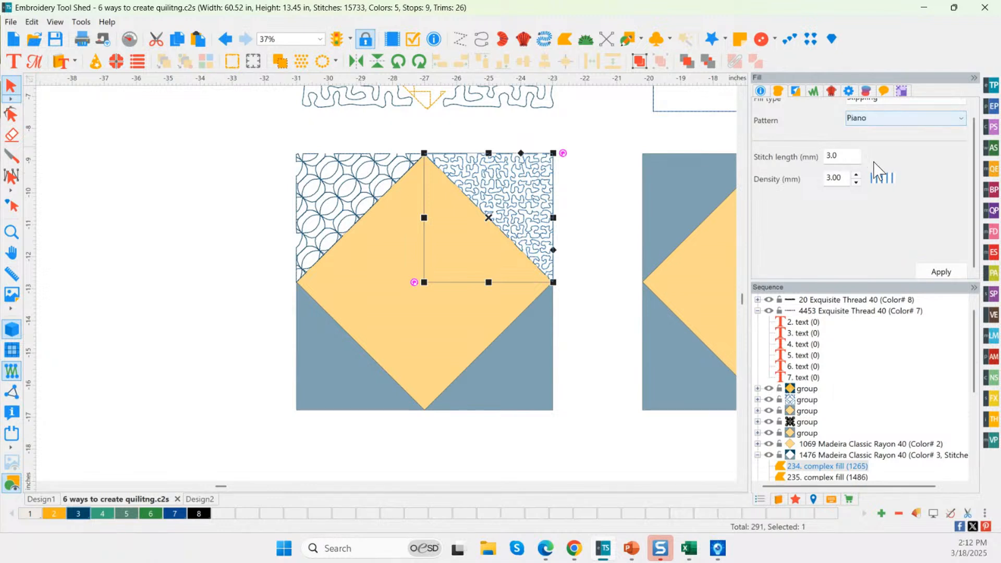
click(953, 272)
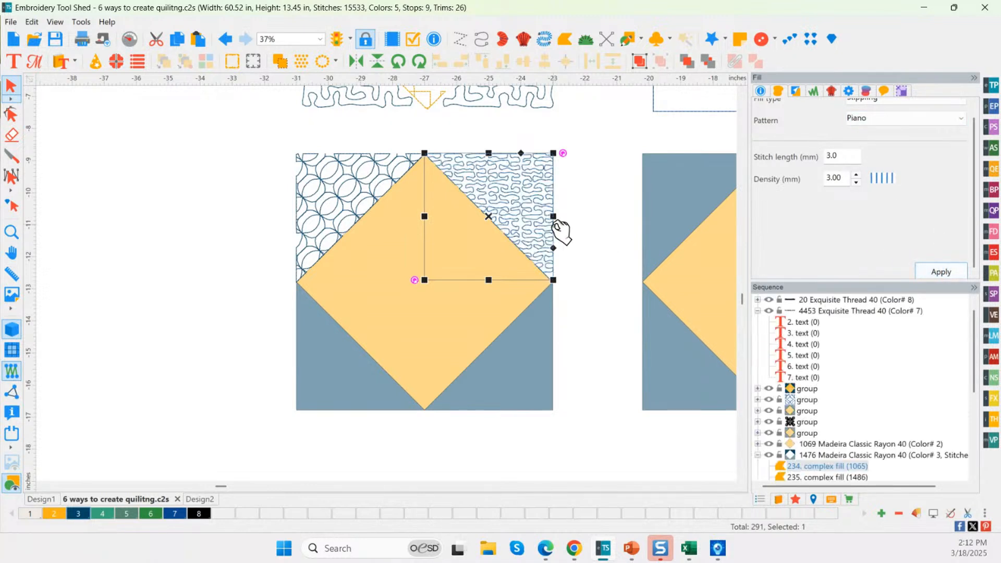
click(587, 227)
Step: Set the Piano stippling density to 6 mm and enlarge the area showing the fill properties
click(541, 214)
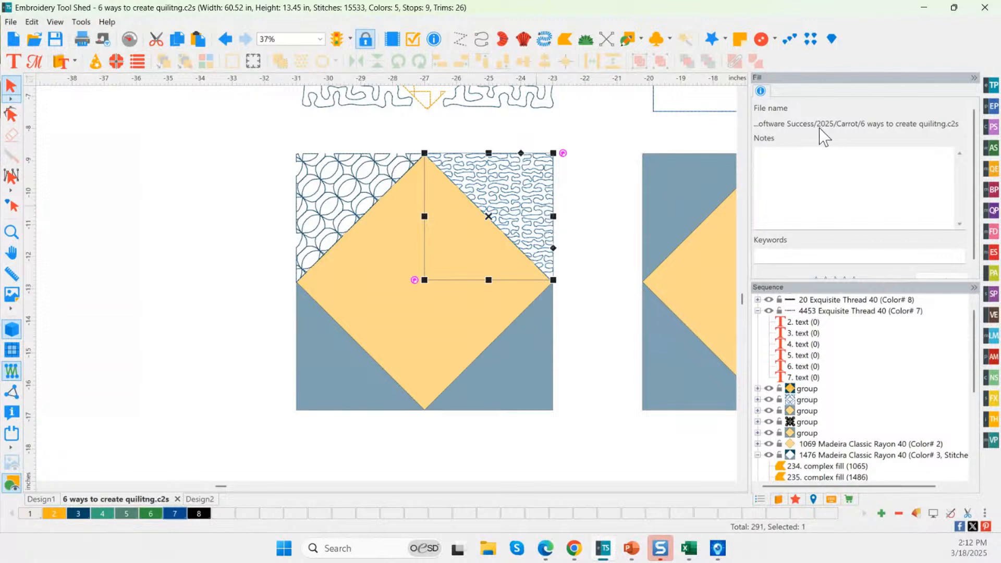
click(886, 119)
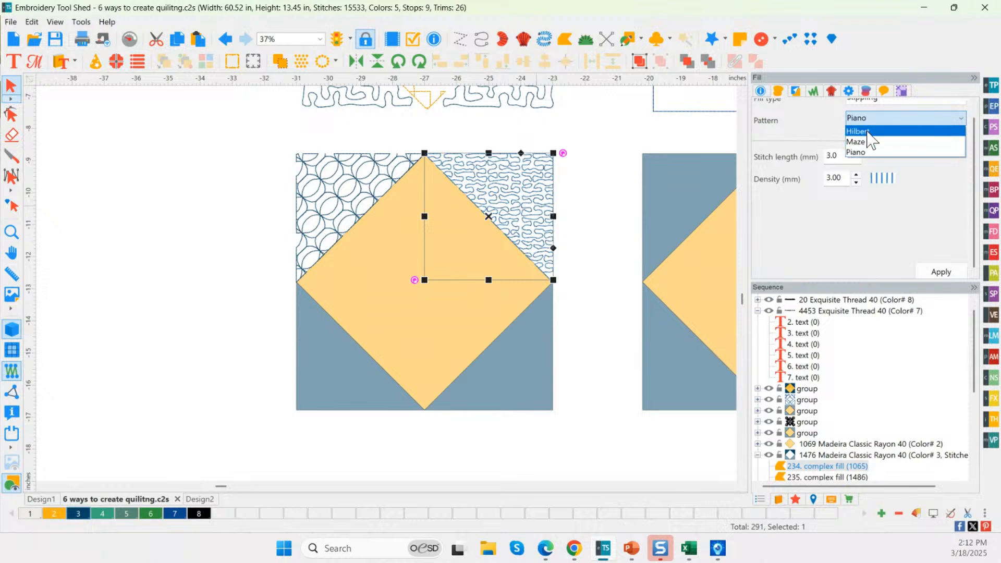
click(839, 178)
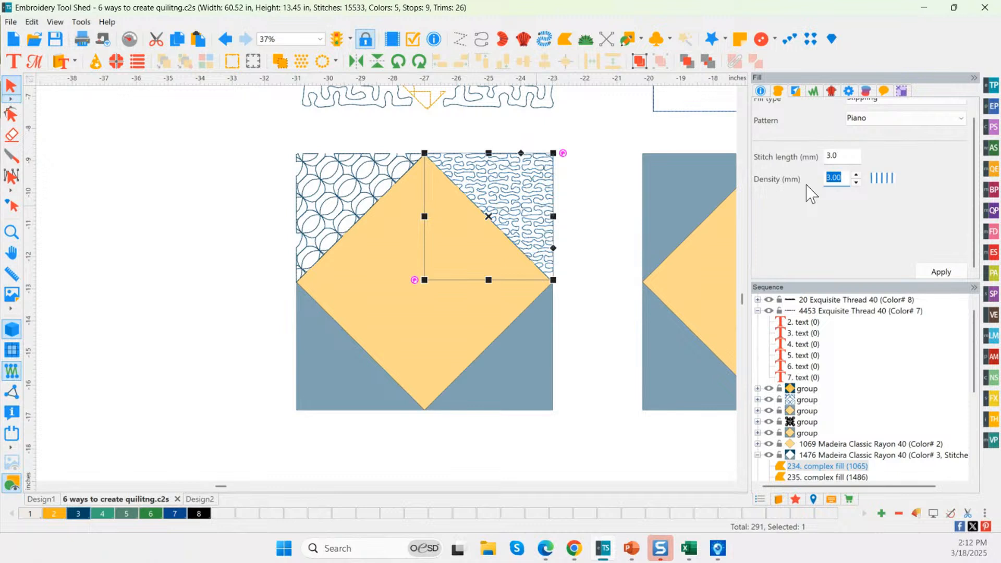
text(6)
click(940, 271)
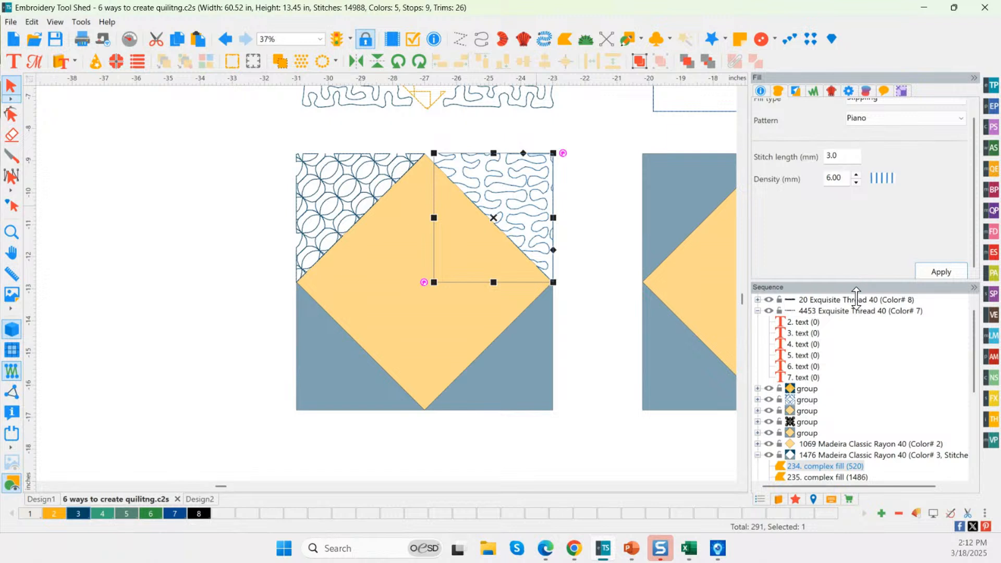
drag(862, 290, 865, 308)
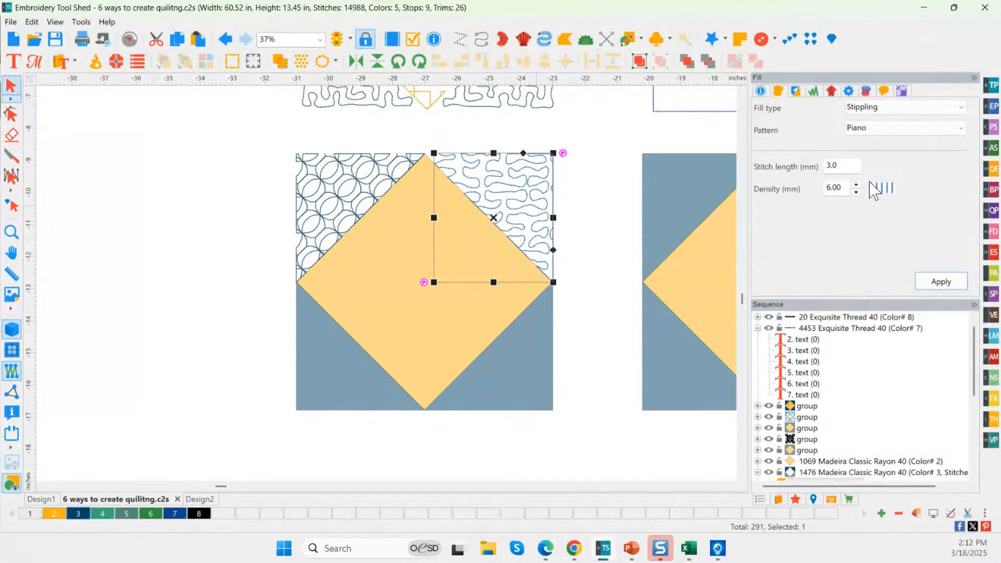
Step: Convert the block's lower-left blue triangle to an Adv. Stippling fill using the exes pattern
click(333, 382)
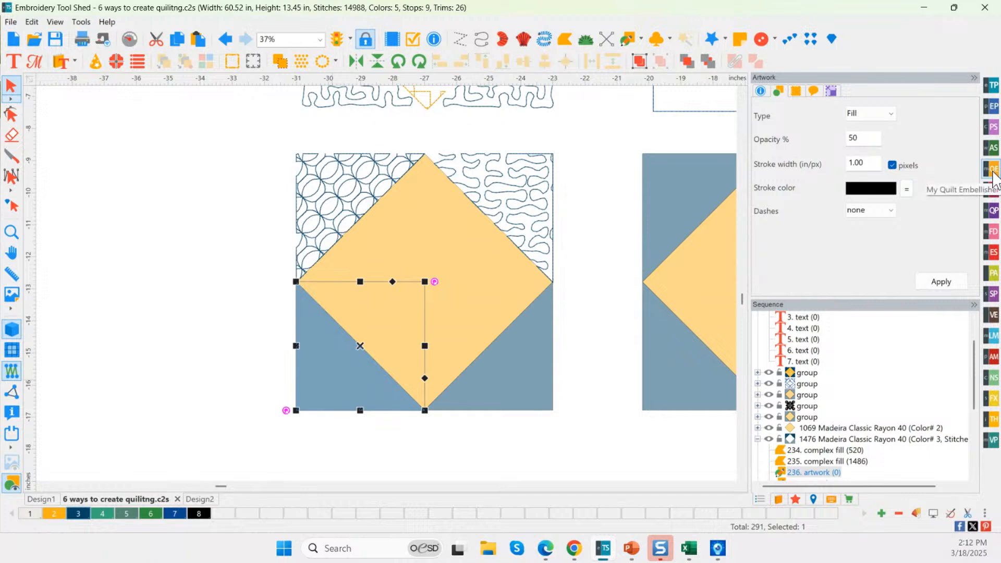
click(992, 169)
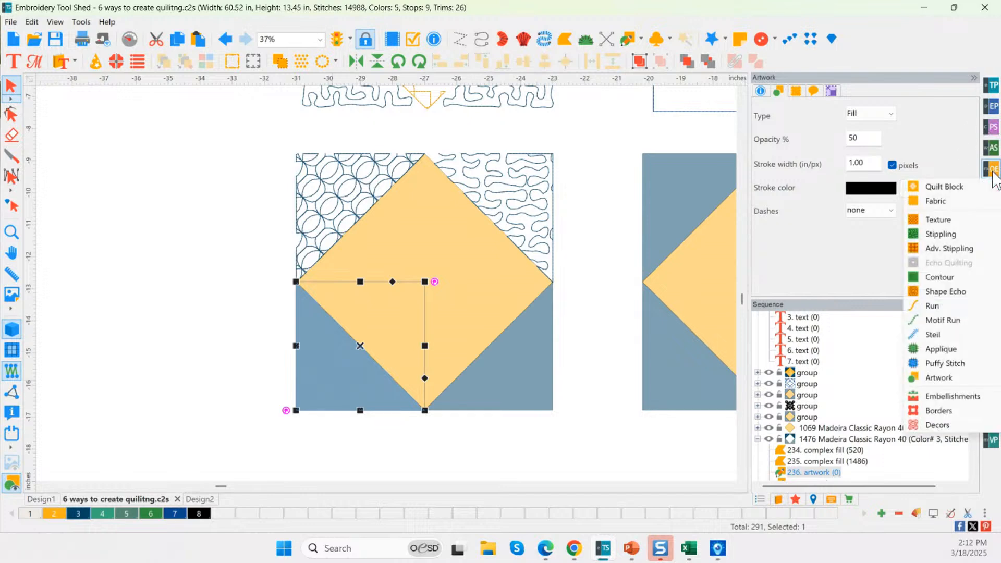
click(948, 249)
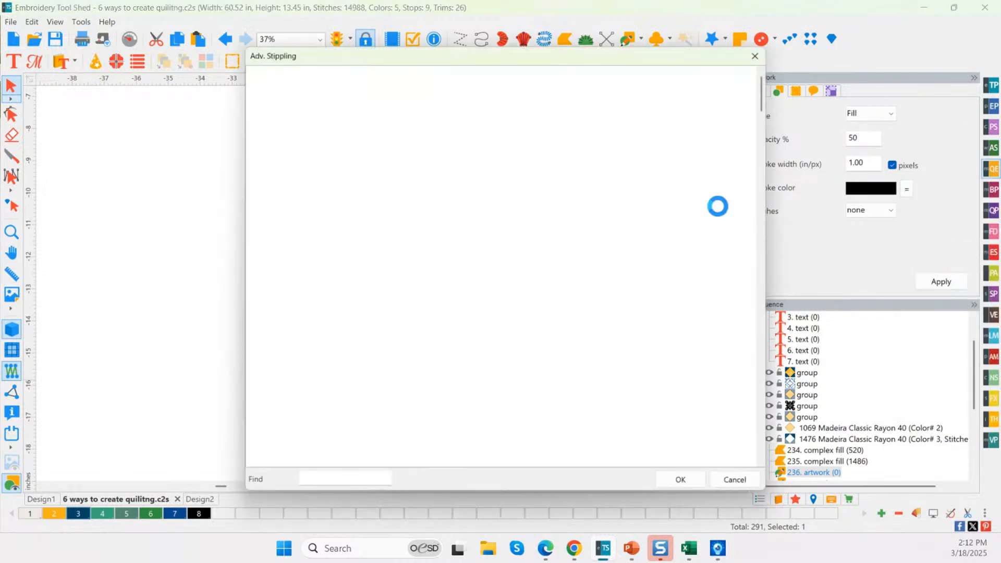
click(467, 264)
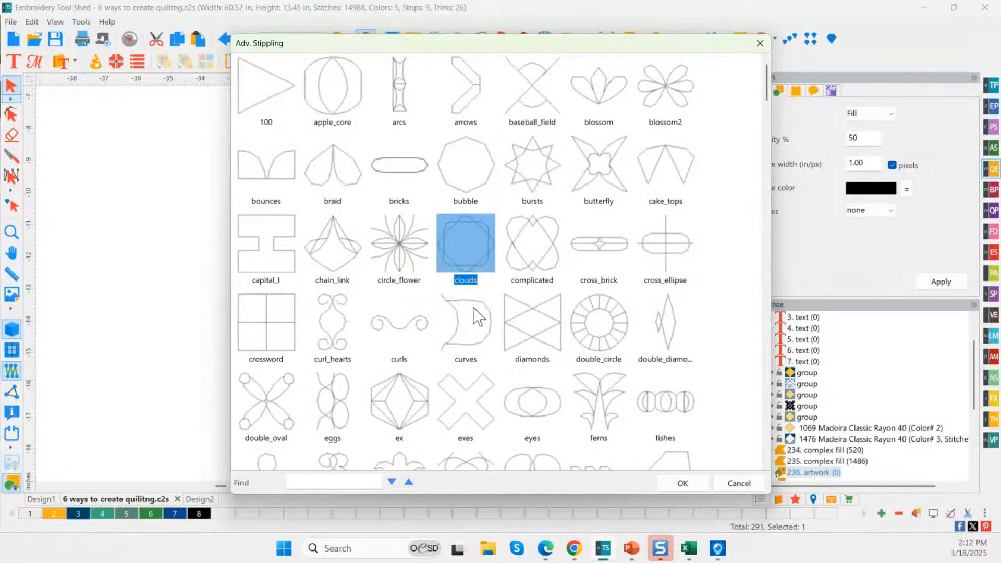
click(469, 318)
click(468, 391)
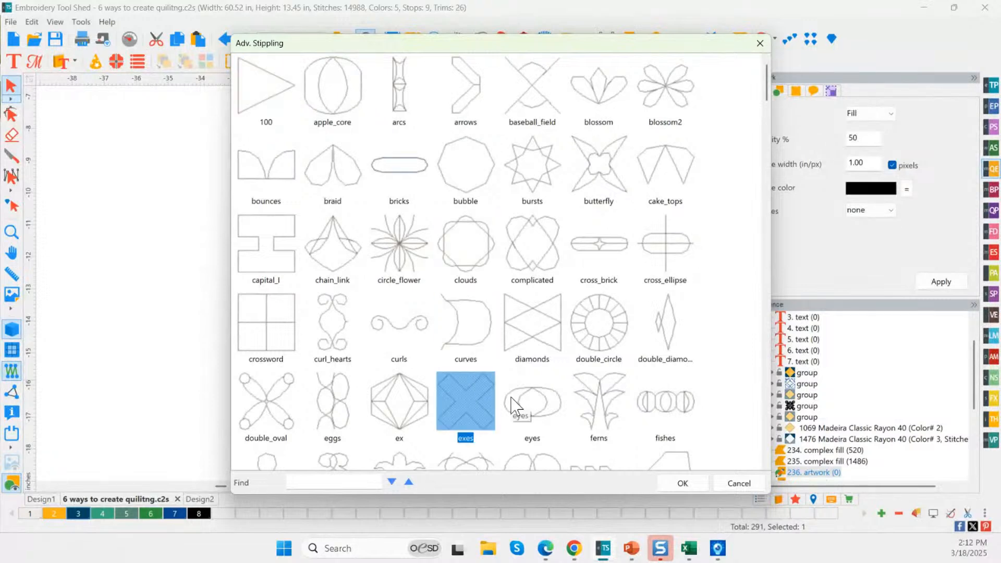
click(682, 482)
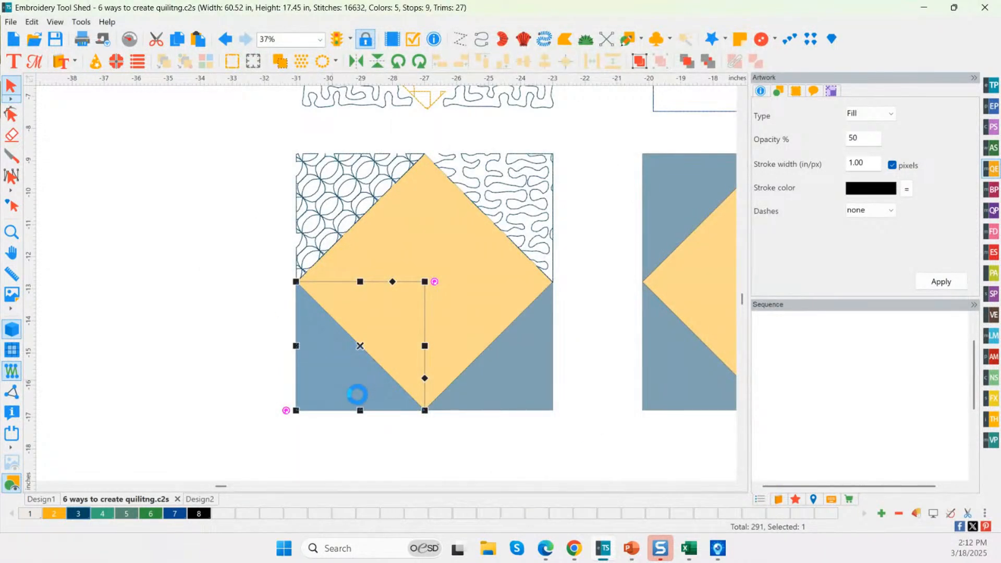
Step: Set the exes fill's pattern length to 20 in the lower-left triangle and deselect it
drag(855, 165, 790, 167)
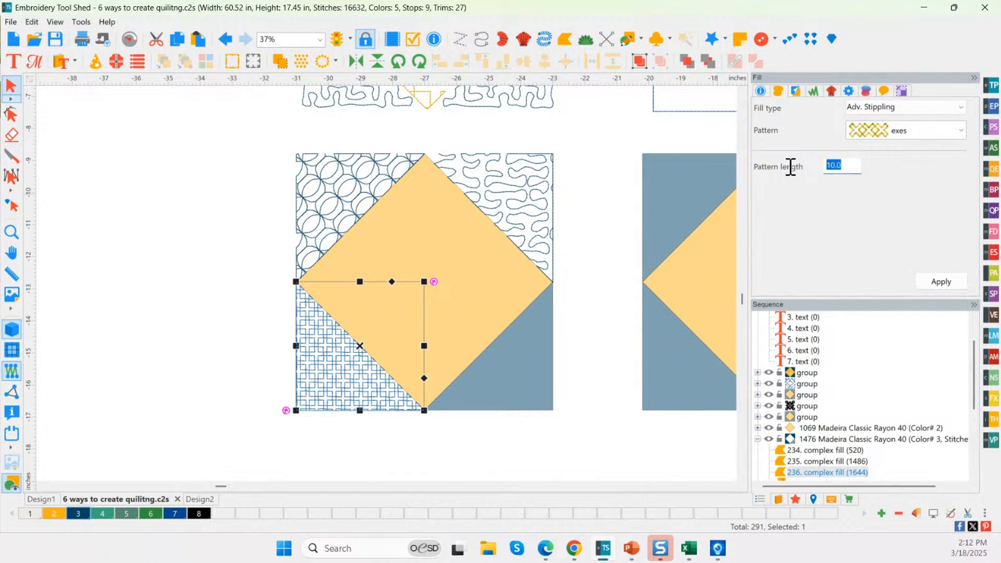
text(20)
click(938, 281)
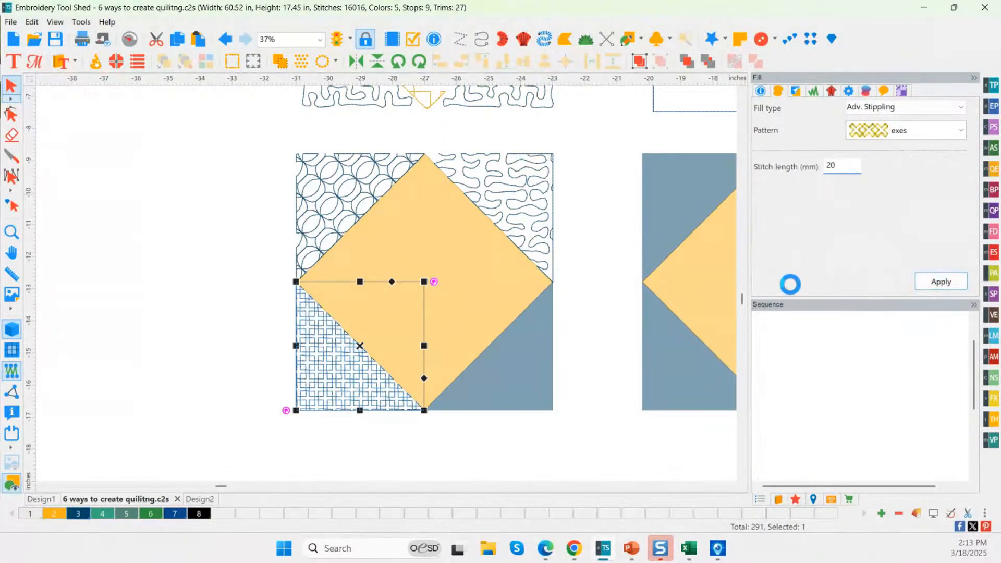
click(561, 450)
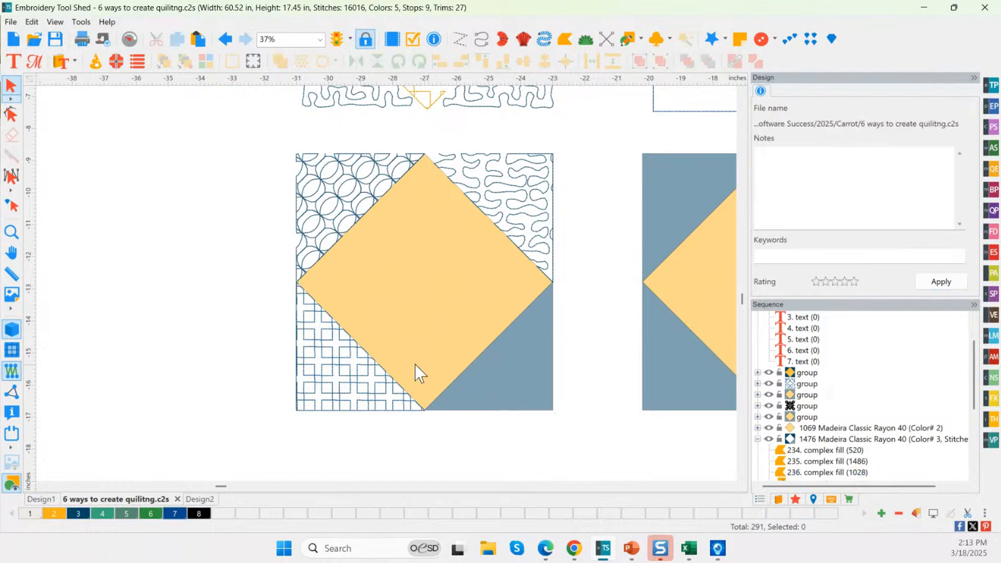
Step: Convert the block's lower-right blue triangle to a Contour fill and deselect it
click(531, 371)
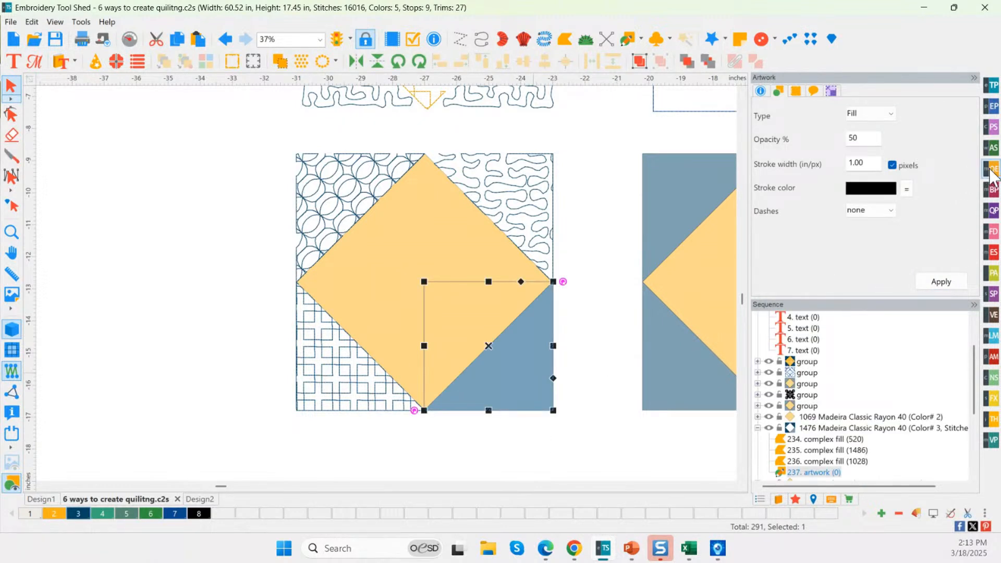
click(990, 171)
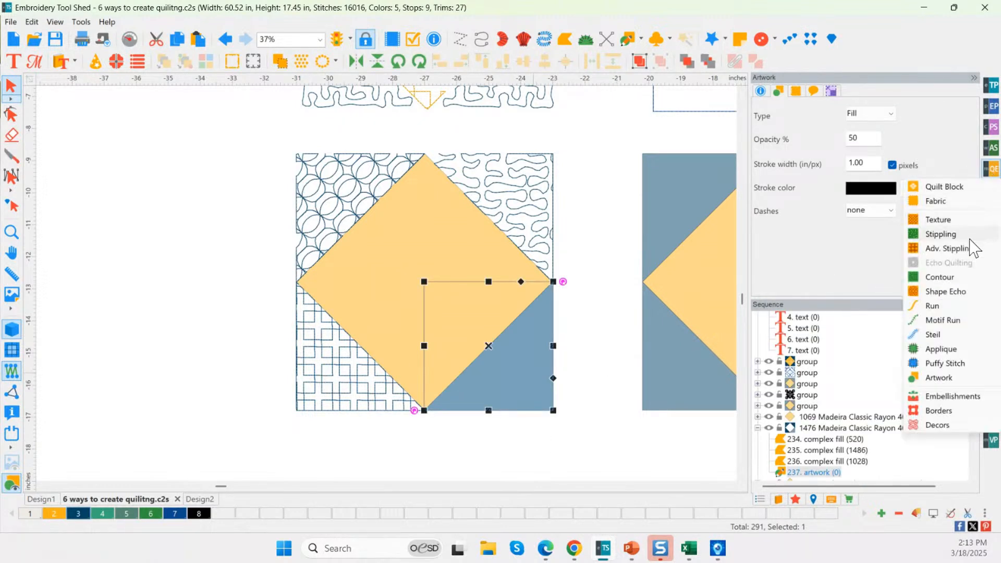
click(939, 279)
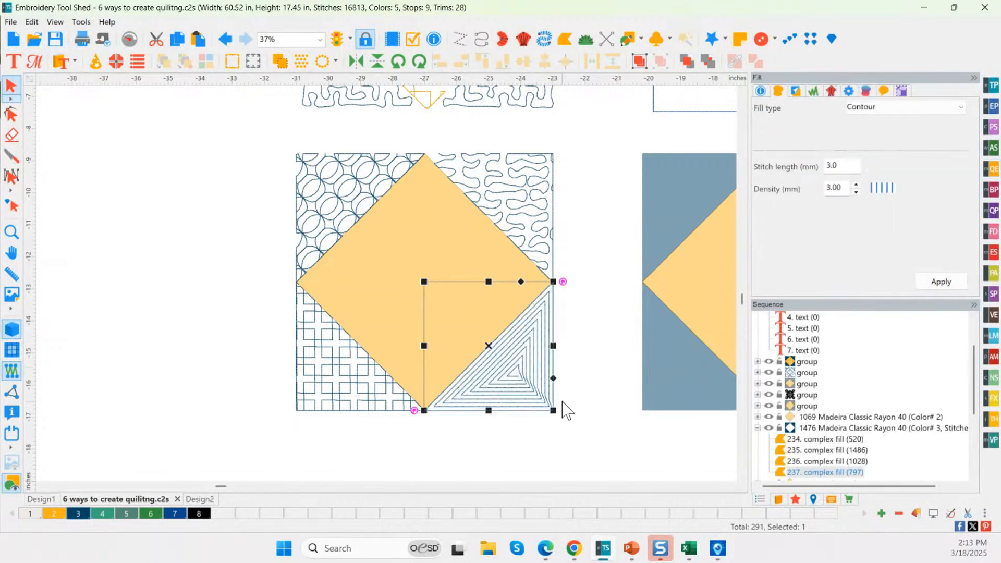
click(569, 386)
Step: Convert the block's yellow centre diamond to a Shape Echo fill using heart shape 104
click(407, 279)
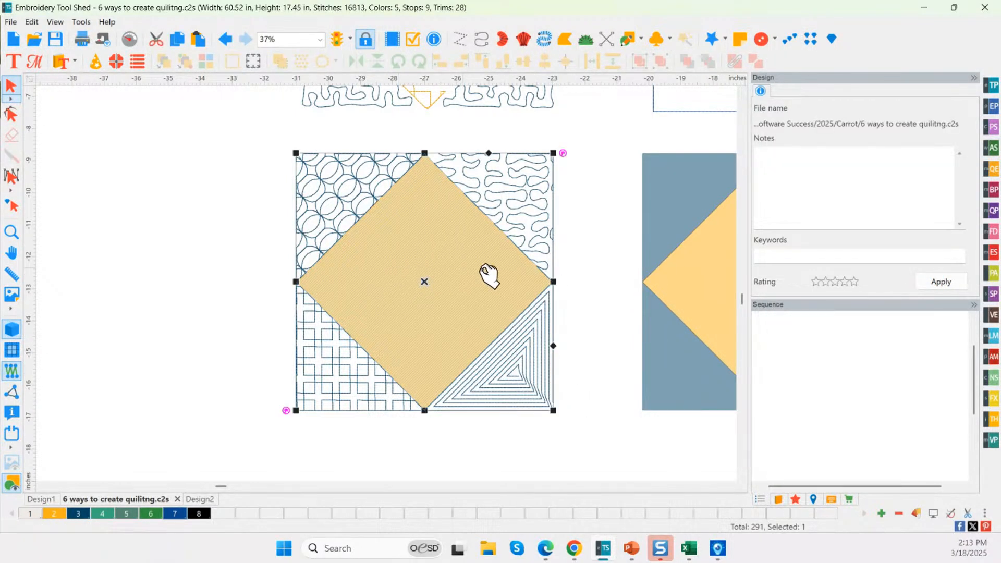
click(993, 171)
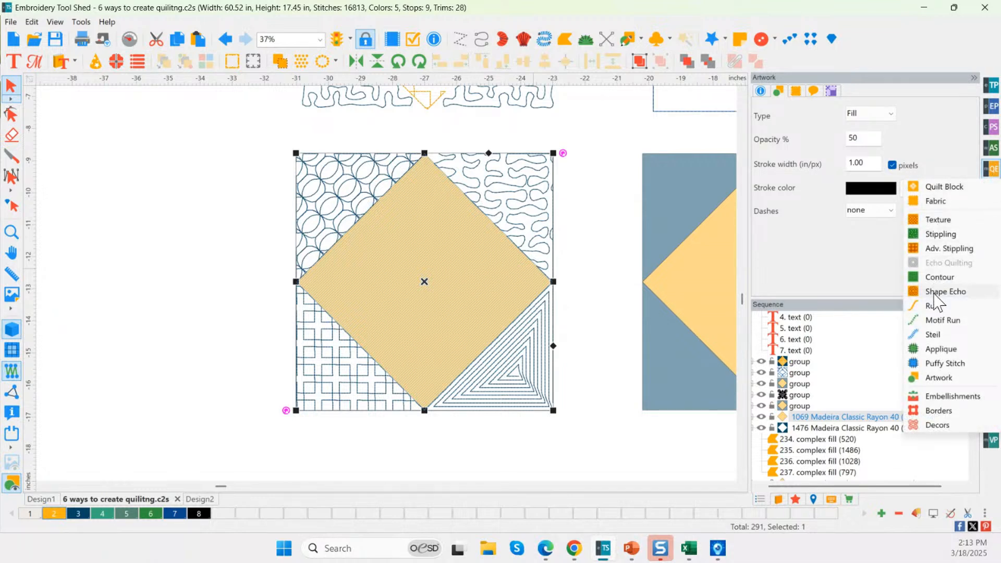
click(957, 293)
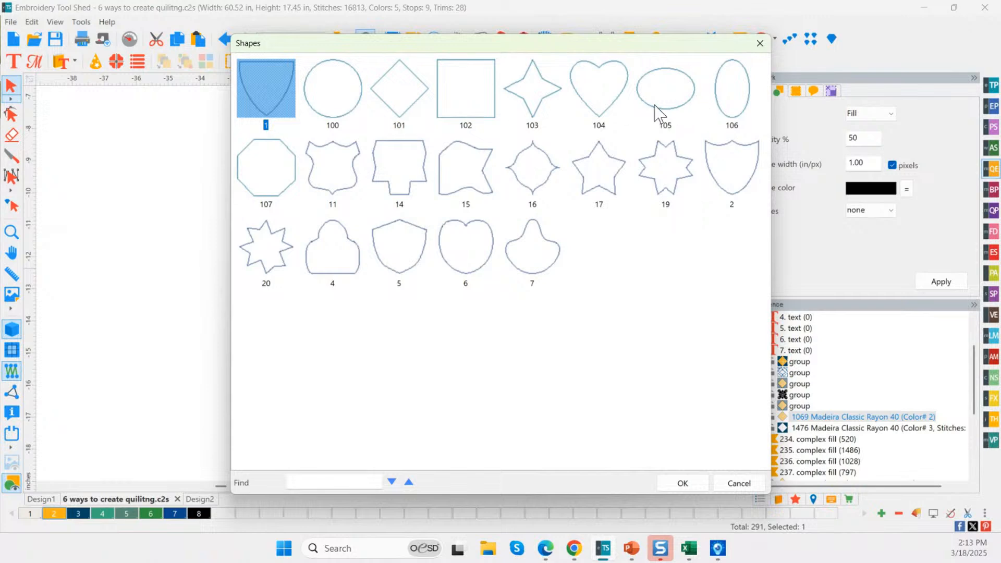
click(601, 110)
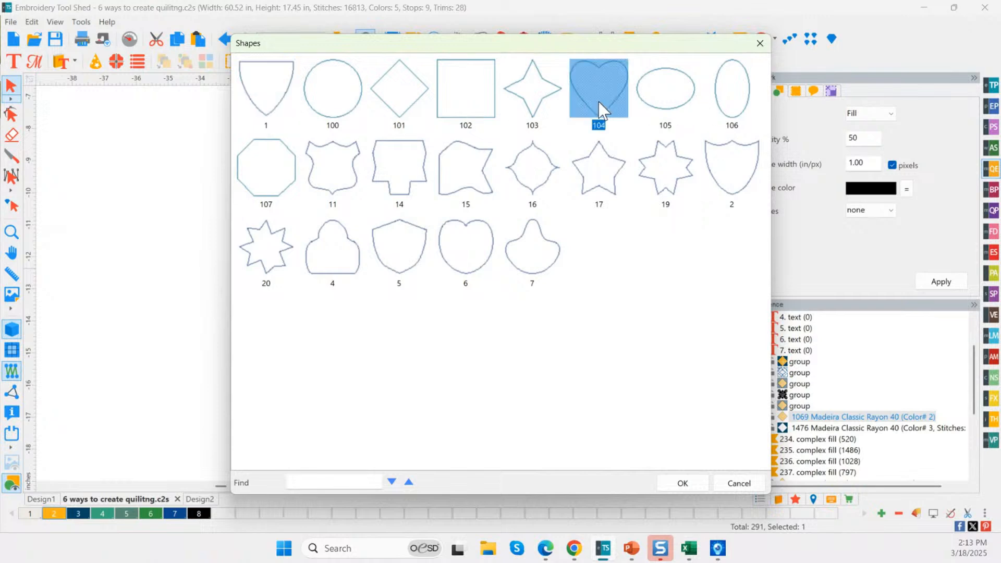
click(684, 482)
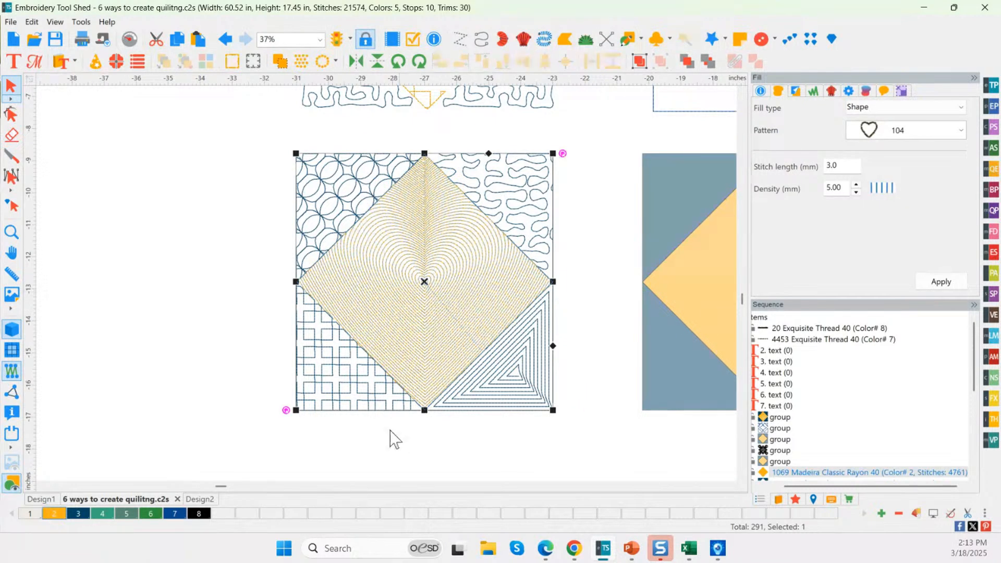
Step: Recolor the heart echo fill to light green, color 4, and set its density to 10 mm
click(108, 520)
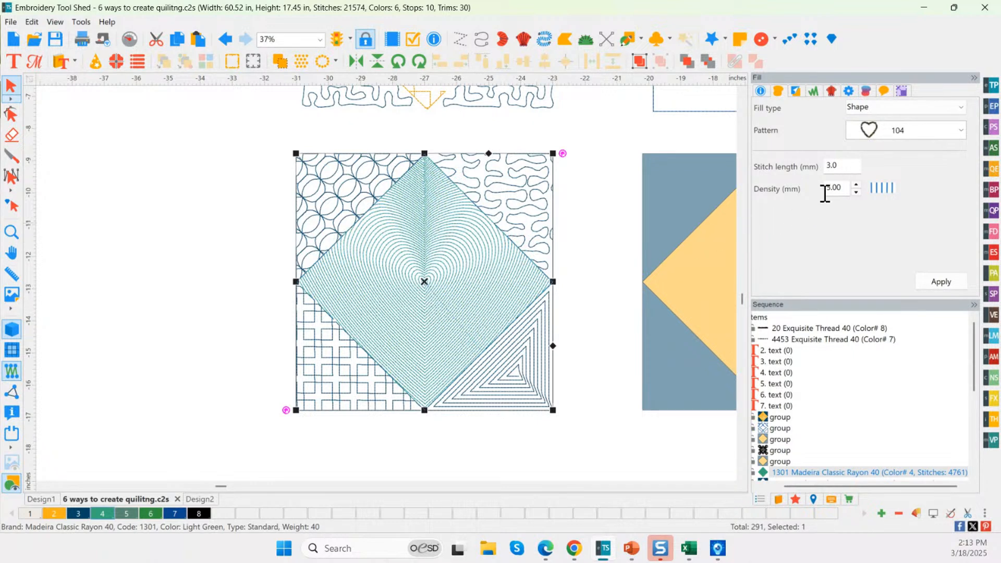
double_click(848, 187)
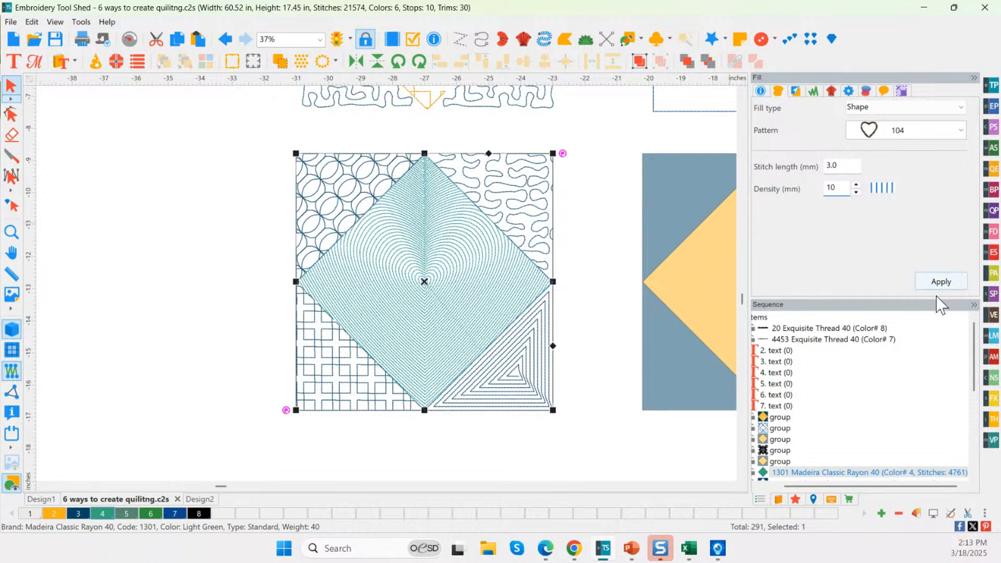
click(946, 282)
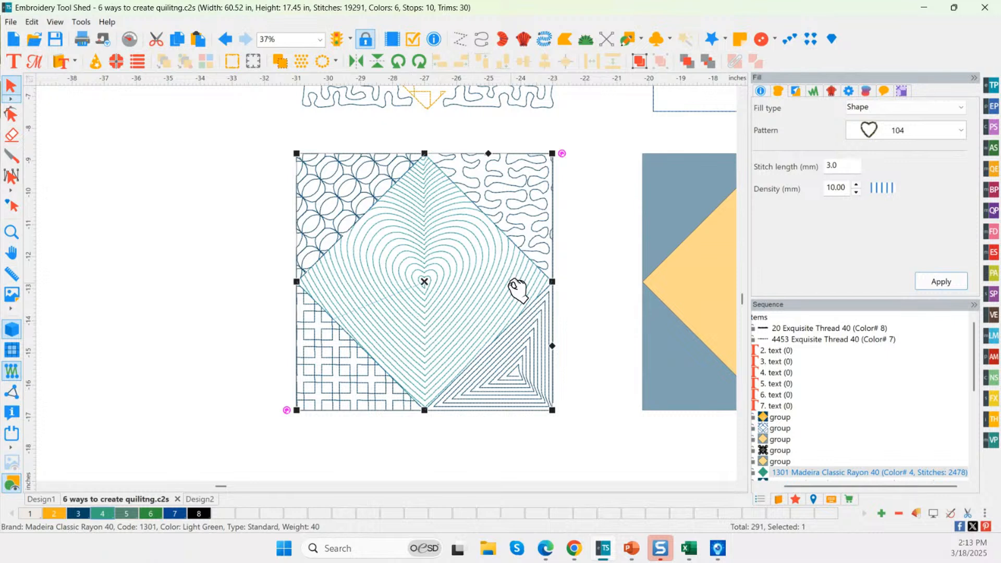
Step: Change the centre diamond's echo pattern to star shape 17, set its density to 15 mm and deselect it
click(907, 136)
click(922, 212)
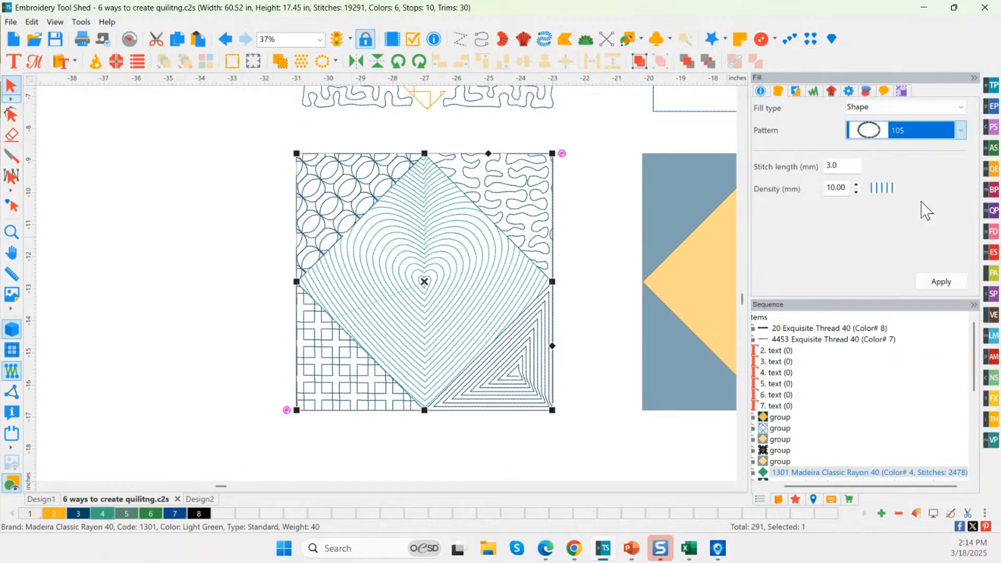
click(921, 136)
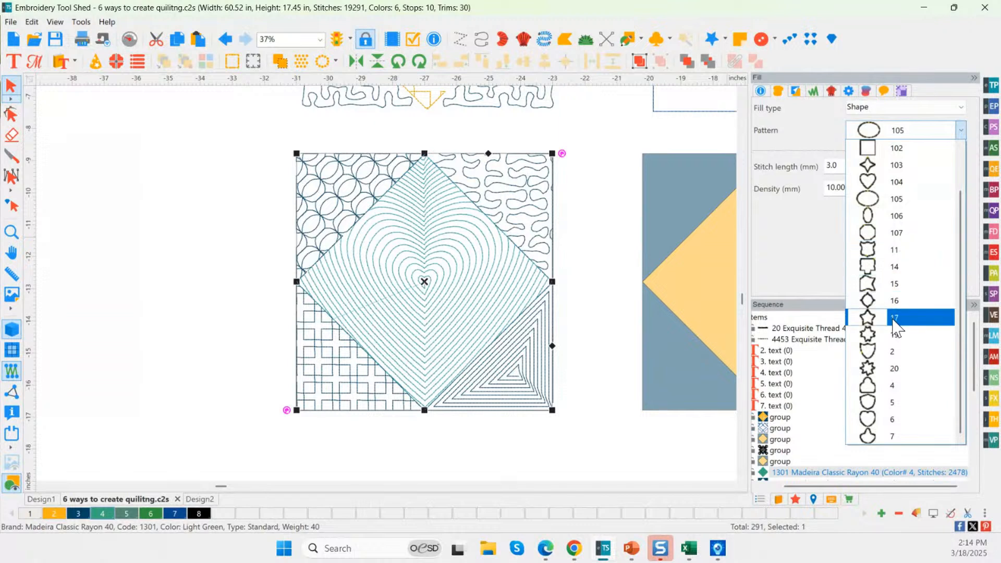
click(897, 327)
click(941, 282)
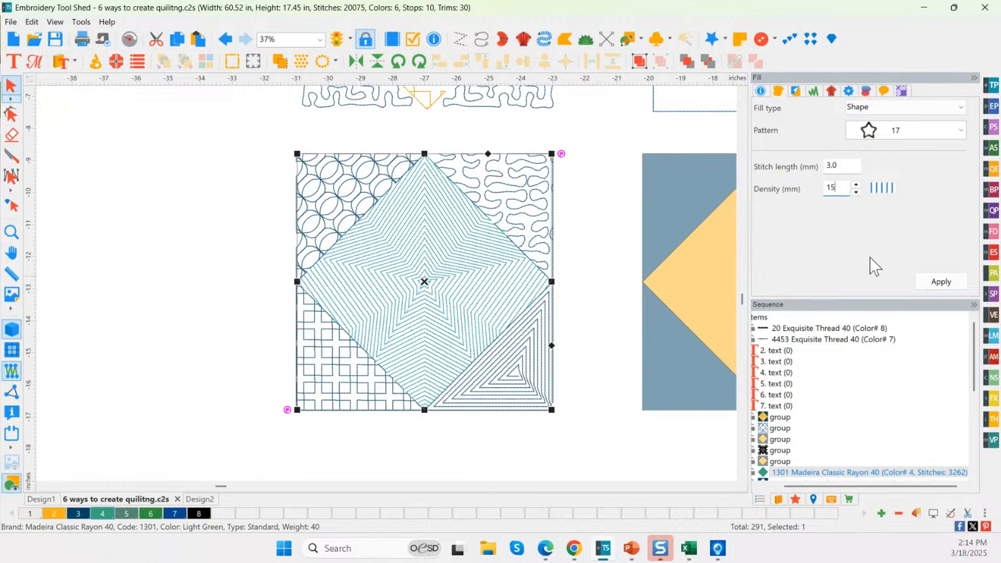
click(941, 281)
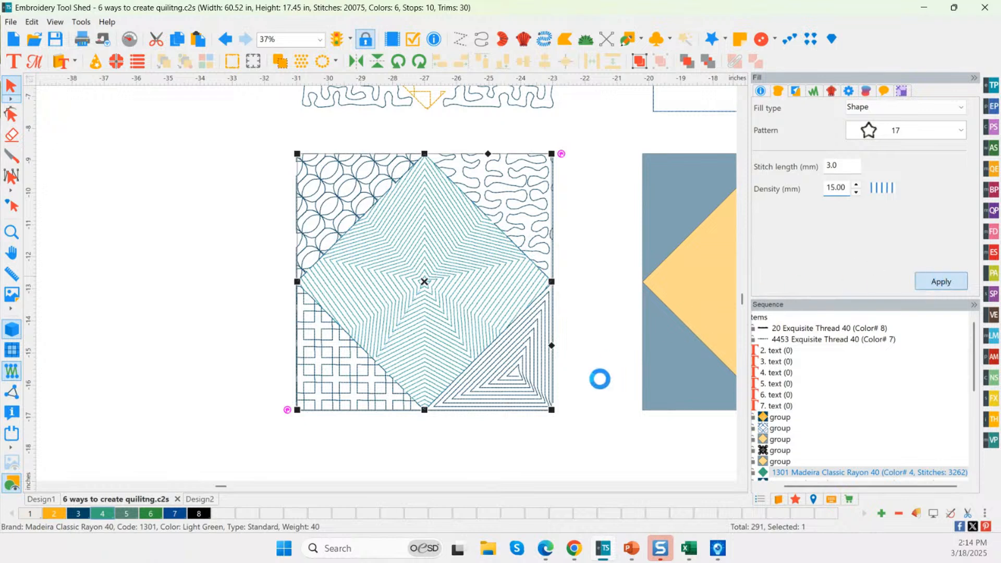
click(582, 473)
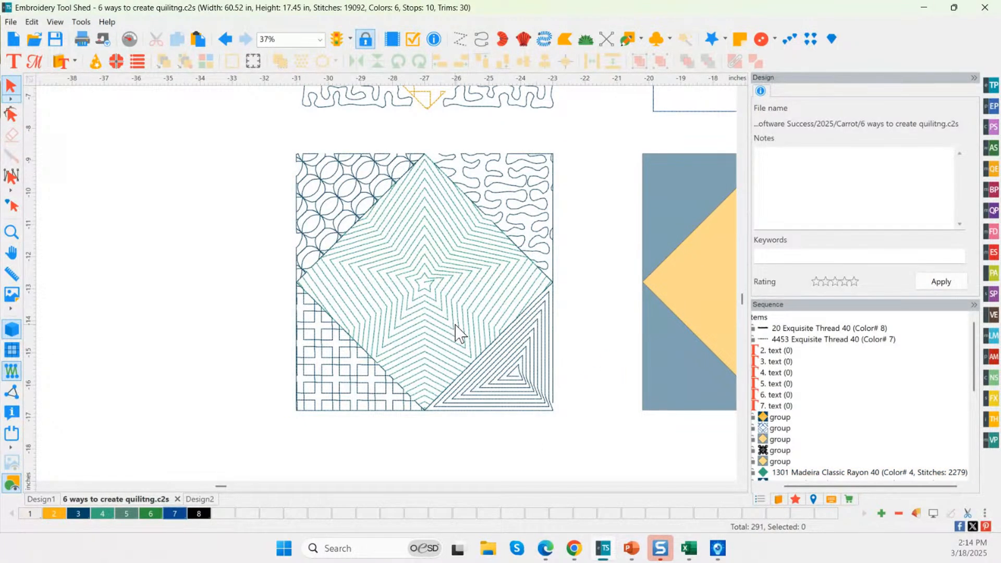
Step: Convert all five shapes of the bottom-row block under Edit Block Shapes to Run stitches and deselect them
click(11, 233)
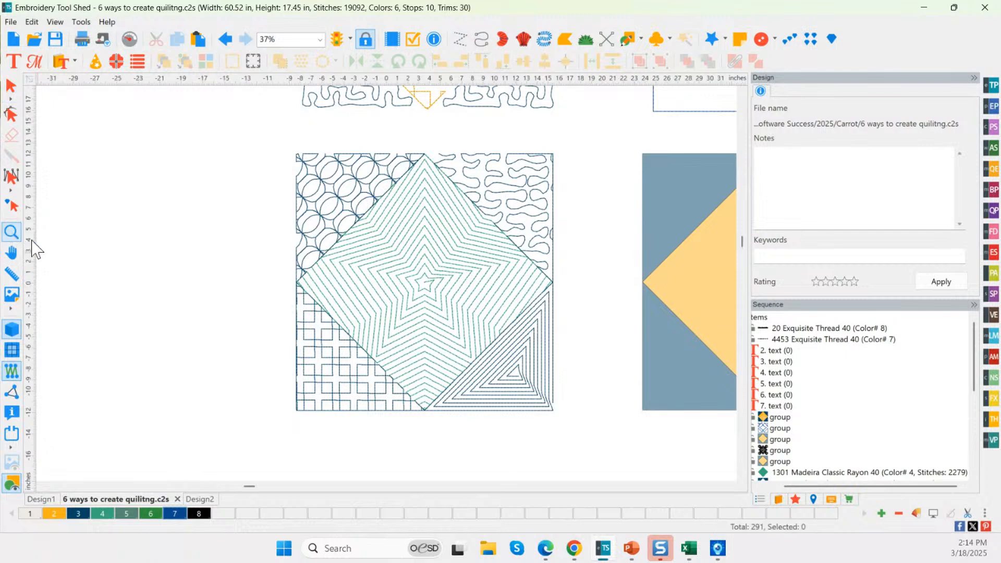
drag(42, 186, 182, 487)
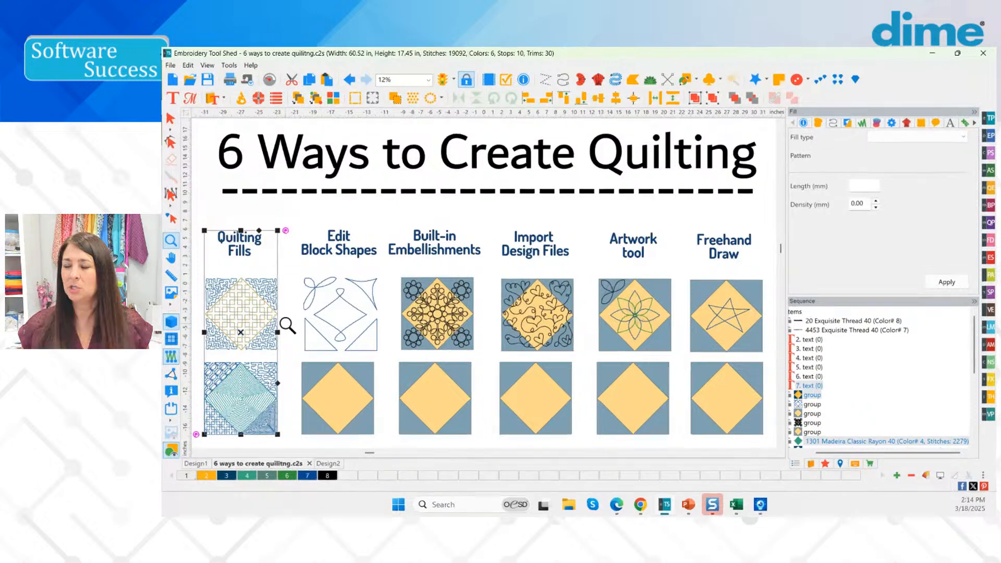
drag(311, 321, 420, 446)
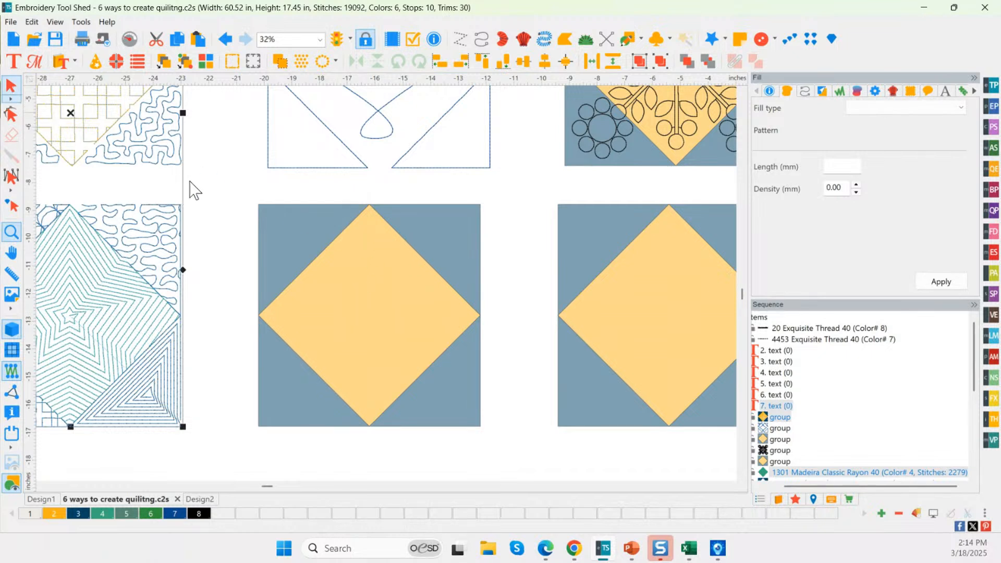
drag(215, 180, 424, 405)
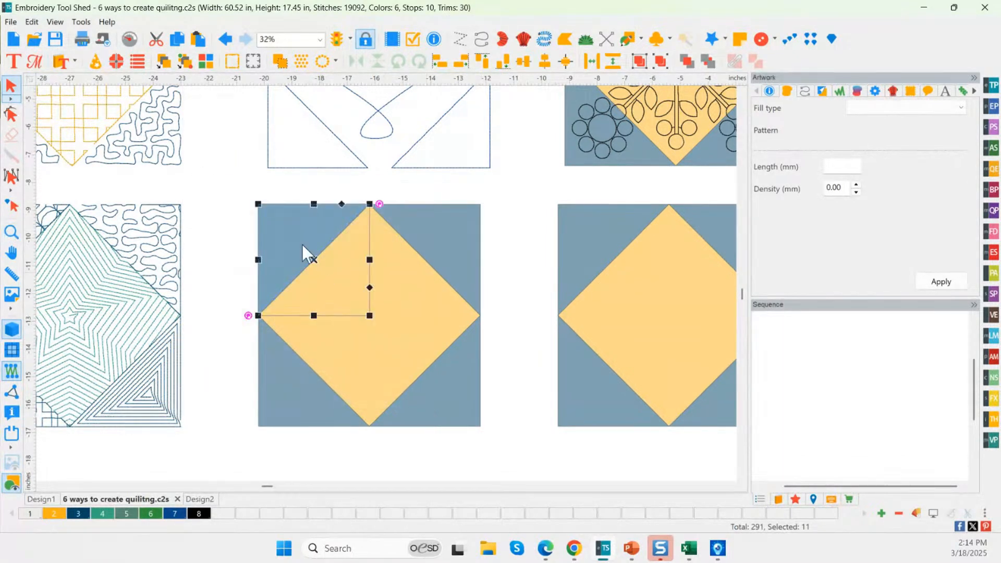
drag(216, 177, 510, 470)
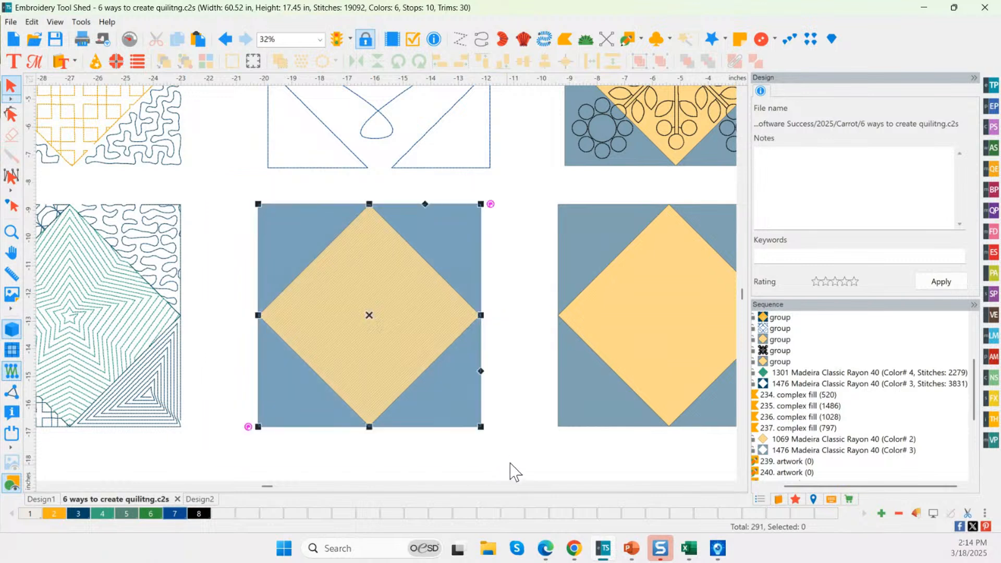
right_click(345, 285)
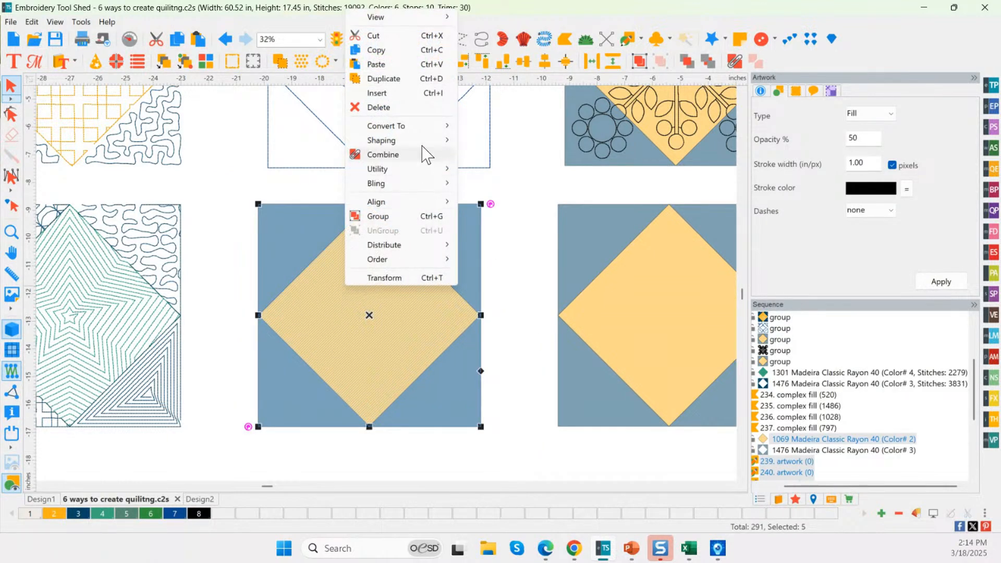
mouse_move(420, 127)
click(499, 128)
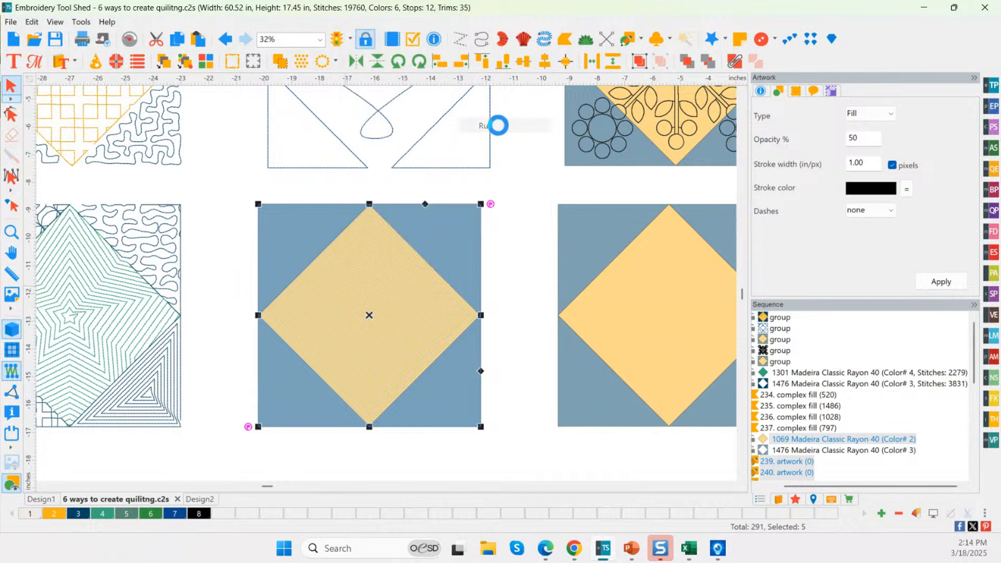
click(506, 323)
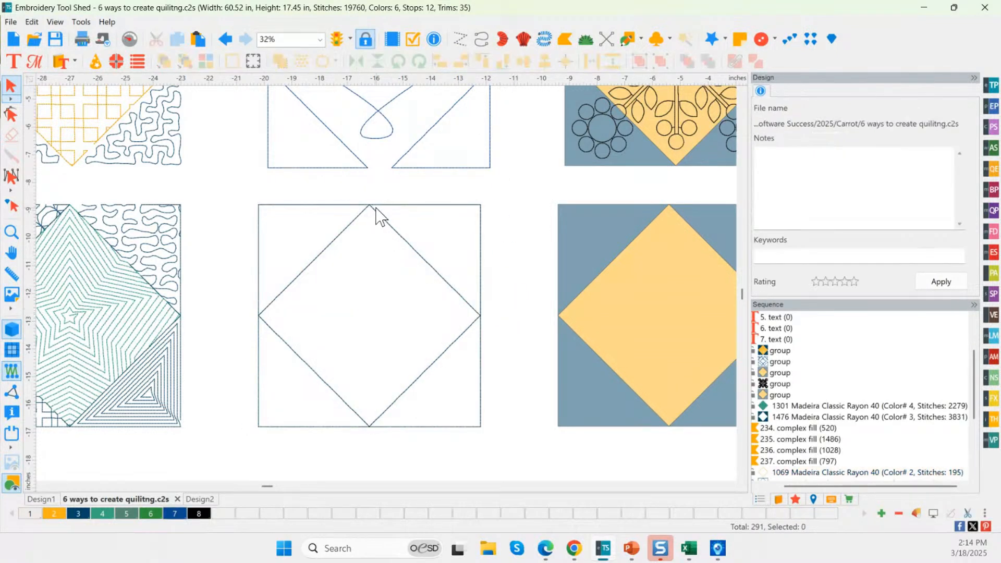
Step: Scale the whole run-stitch block down proportionally to about 5.49 in wide and high
click(411, 253)
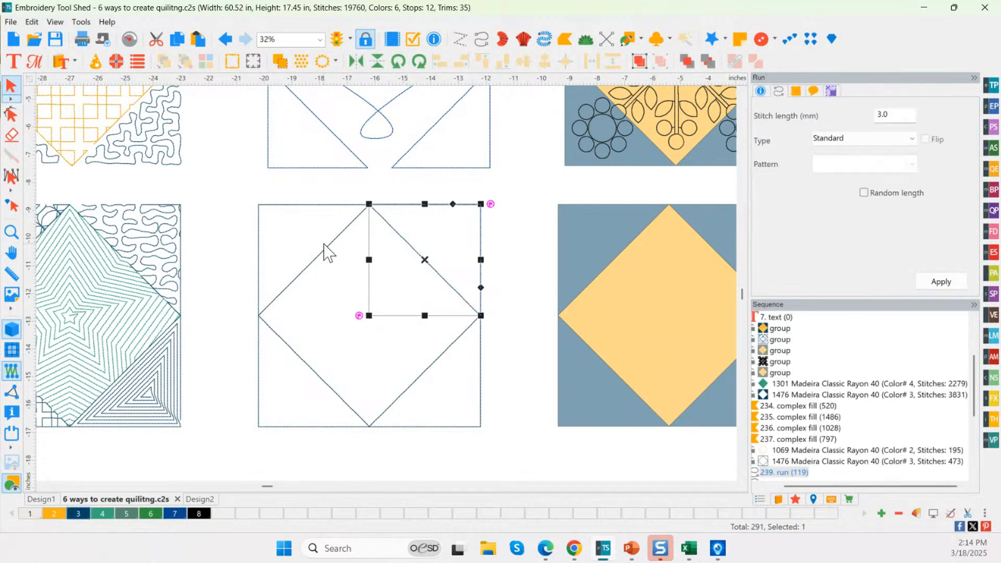
click(319, 271)
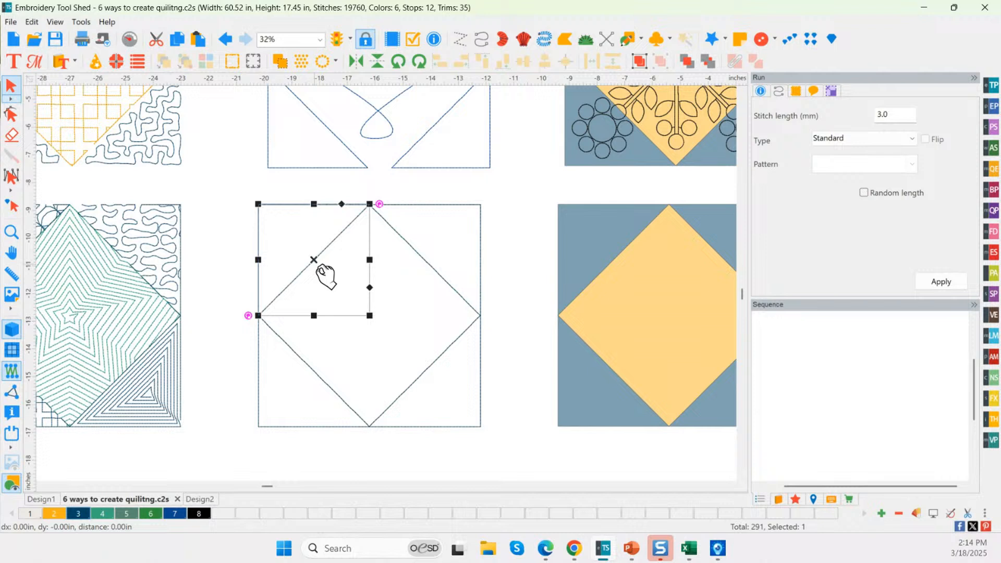
click(352, 407)
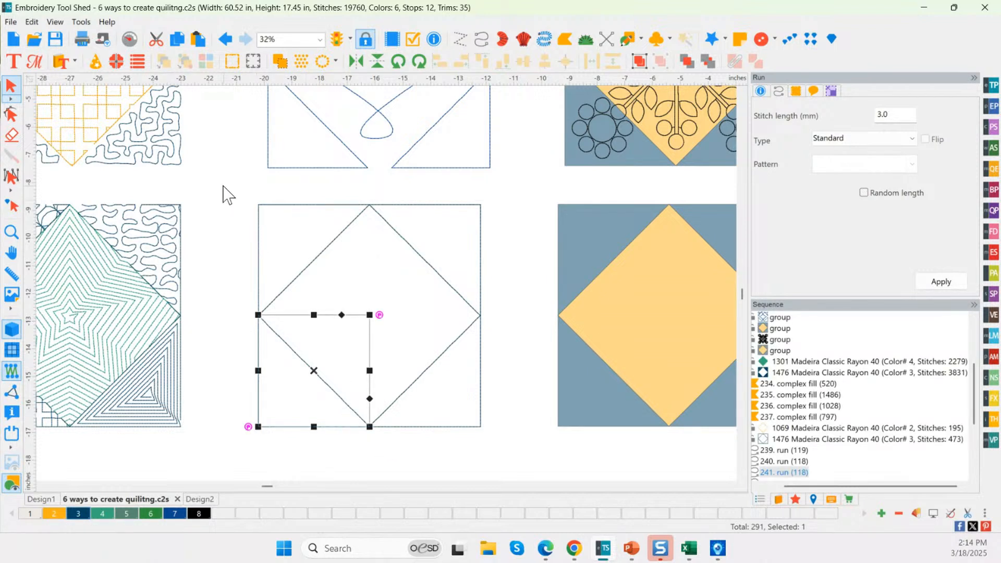
drag(222, 194, 504, 461)
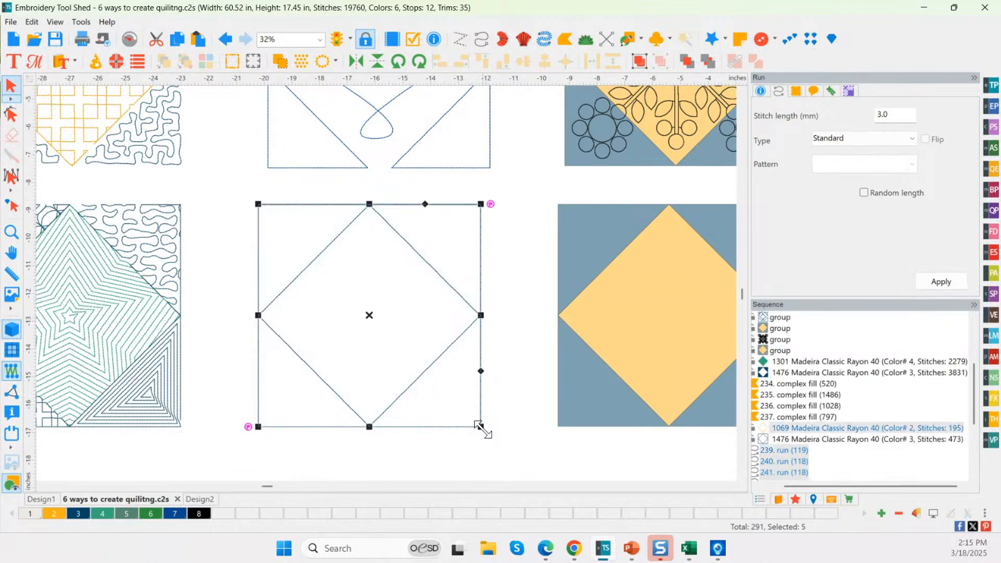
drag(479, 425, 410, 358)
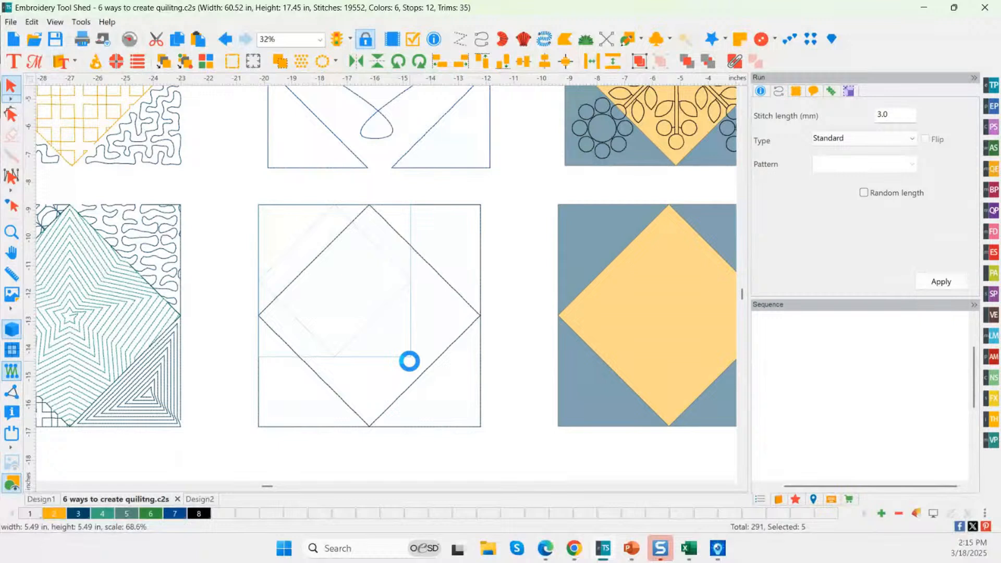
click(489, 368)
Step: Move the lower-right triangle outline diagonally away from the diamond and shift the upper-right triangle about 1 in to the right
click(409, 359)
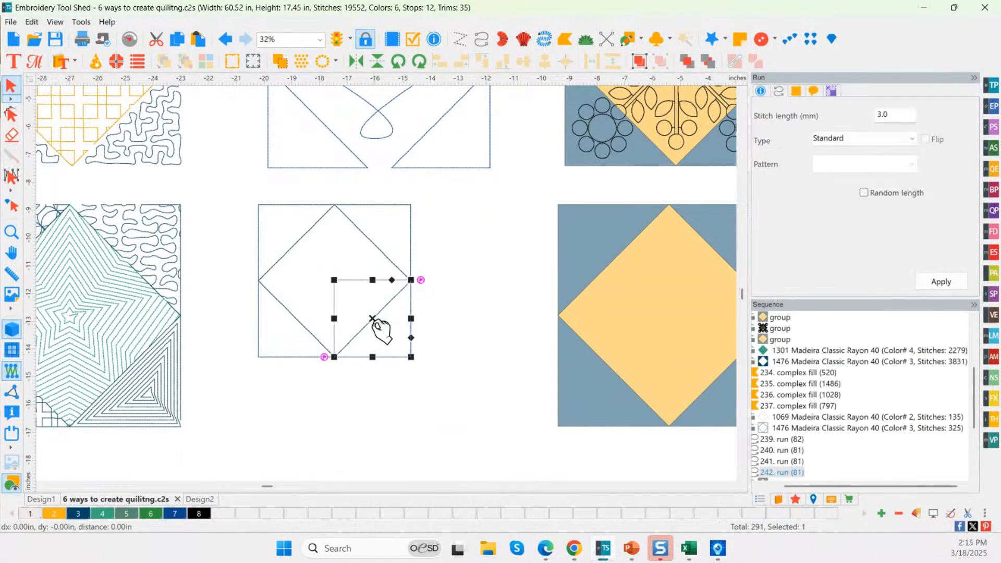
drag(377, 330, 406, 362)
click(407, 242)
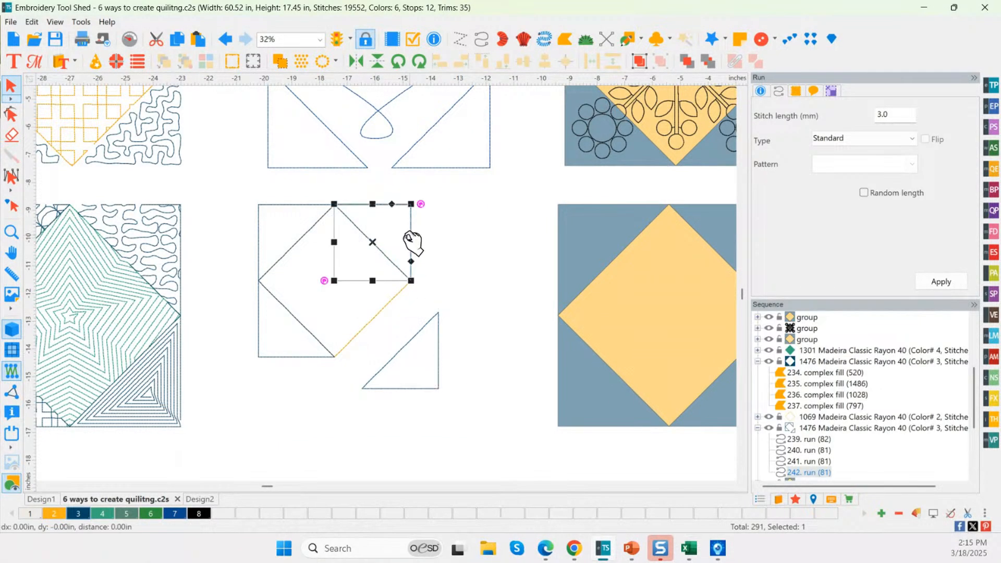
drag(385, 245, 413, 243)
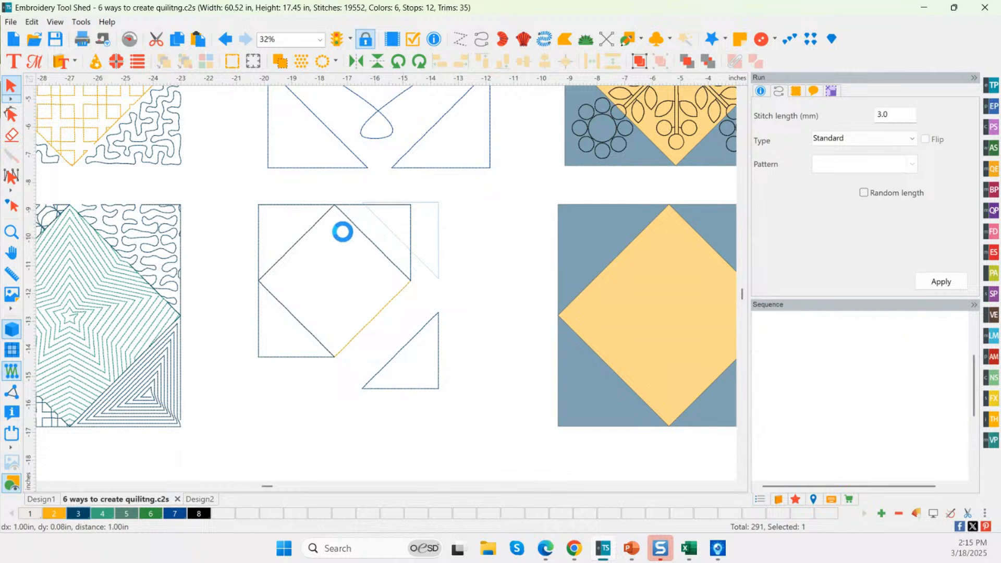
Step: Move the diamond outline about 0.91 in down and to the right, and shift the lower-left triangle outline downward
click(310, 271)
click(374, 331)
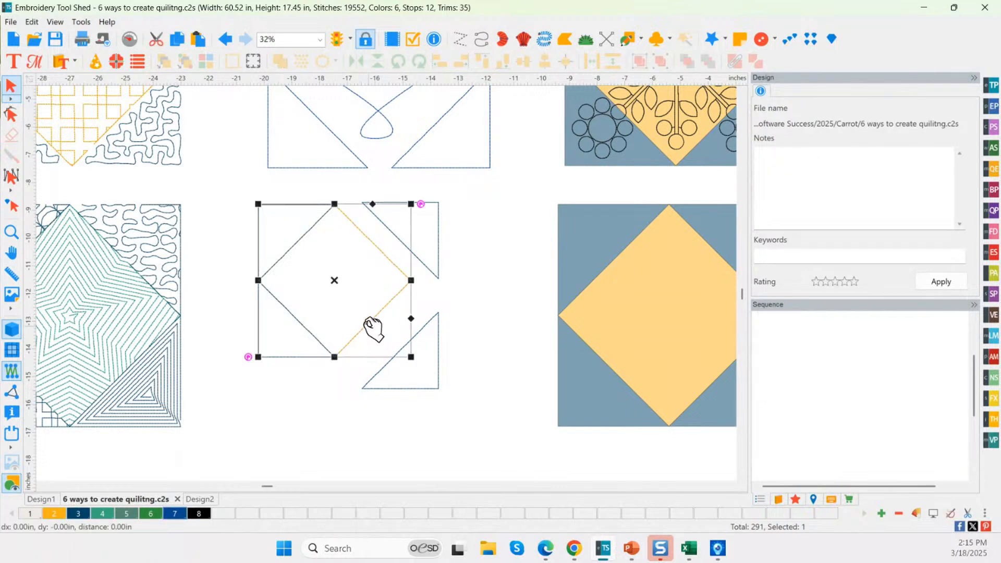
drag(342, 287, 356, 295)
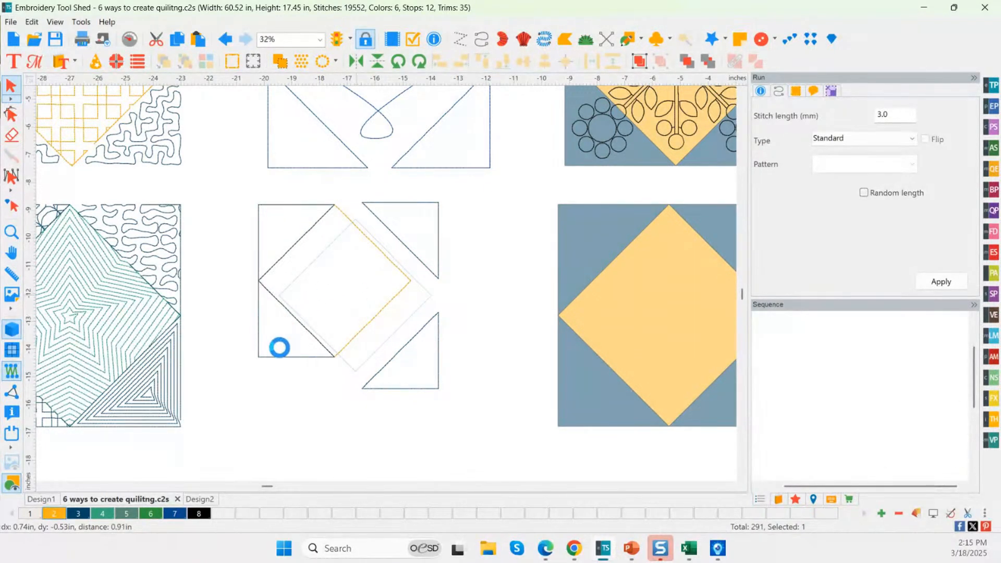
click(281, 355)
drag(302, 323, 292, 346)
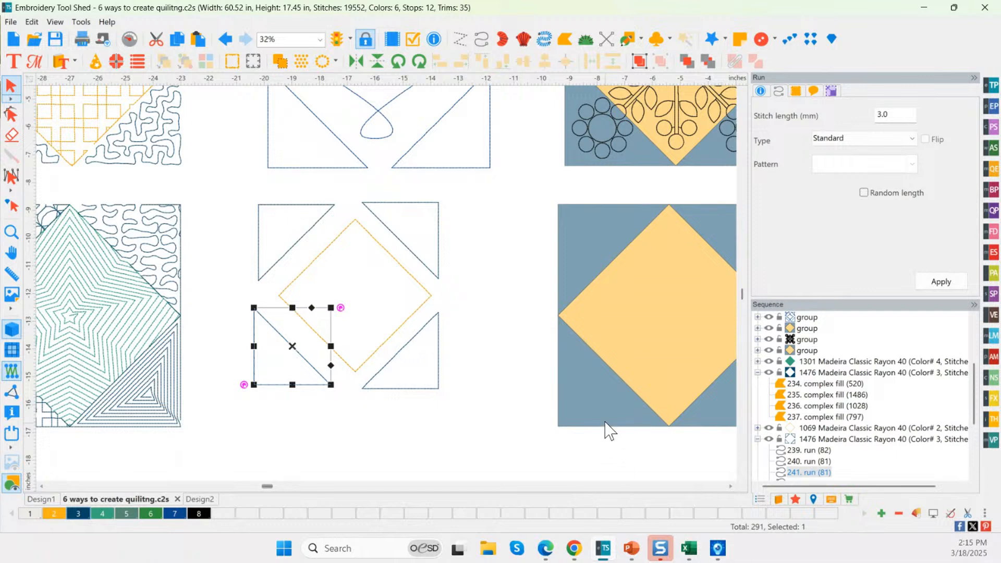
Step: Move all five run-stitch outlines together onto the blue and yellow bottom-row block under Built-in Embellishments and deselect them
key(space)
drag(611, 364, 551, 371)
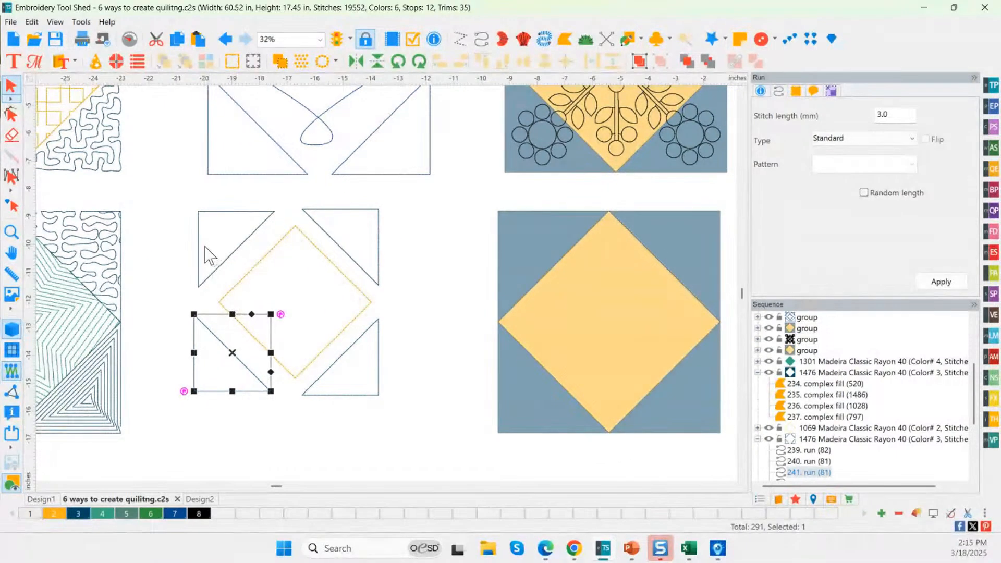
drag(159, 202, 390, 396)
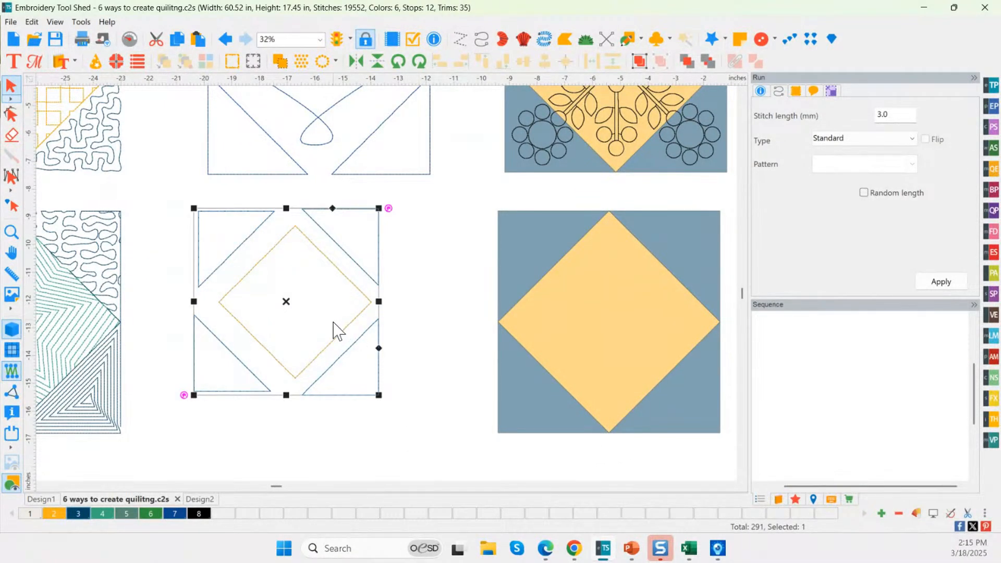
drag(339, 346, 642, 353)
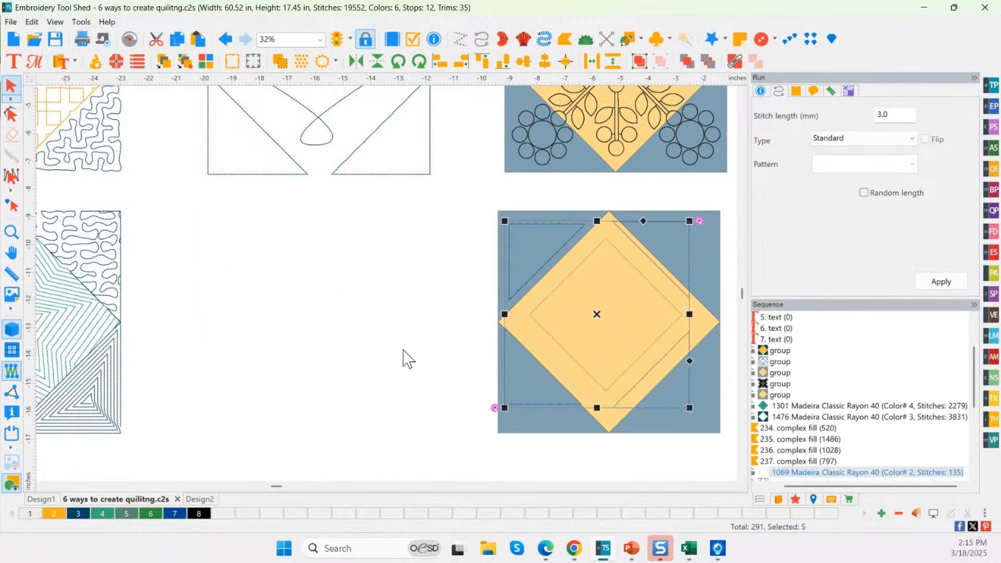
click(405, 358)
Step: Lock the group of the blue and yellow block beneath the run-stitch outlines
click(548, 403)
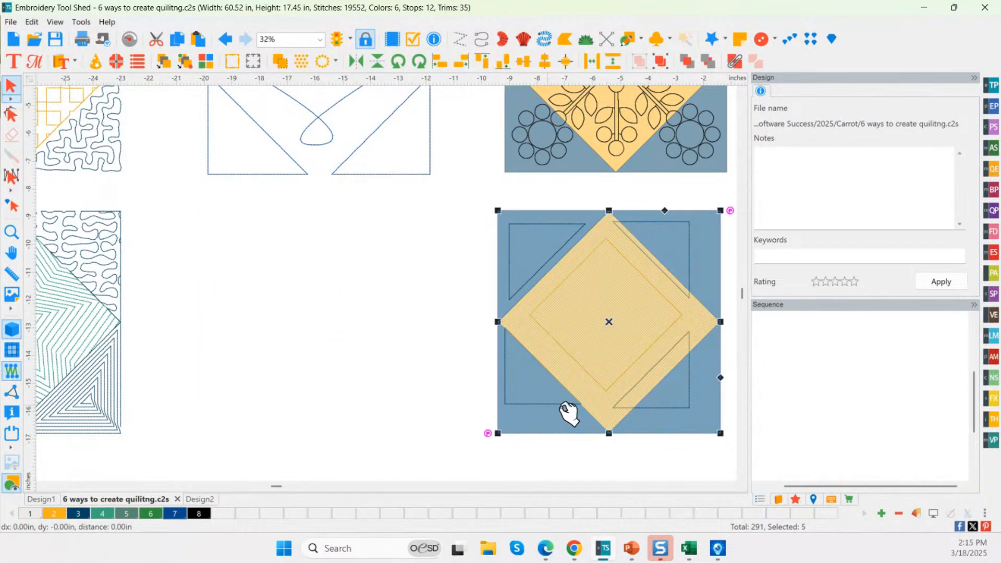
click(582, 452)
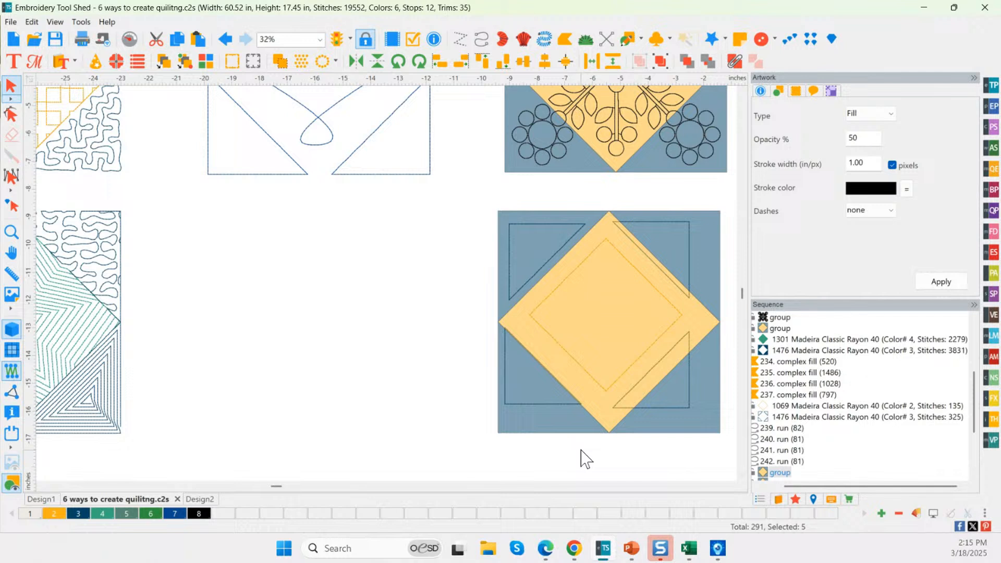
click(548, 403)
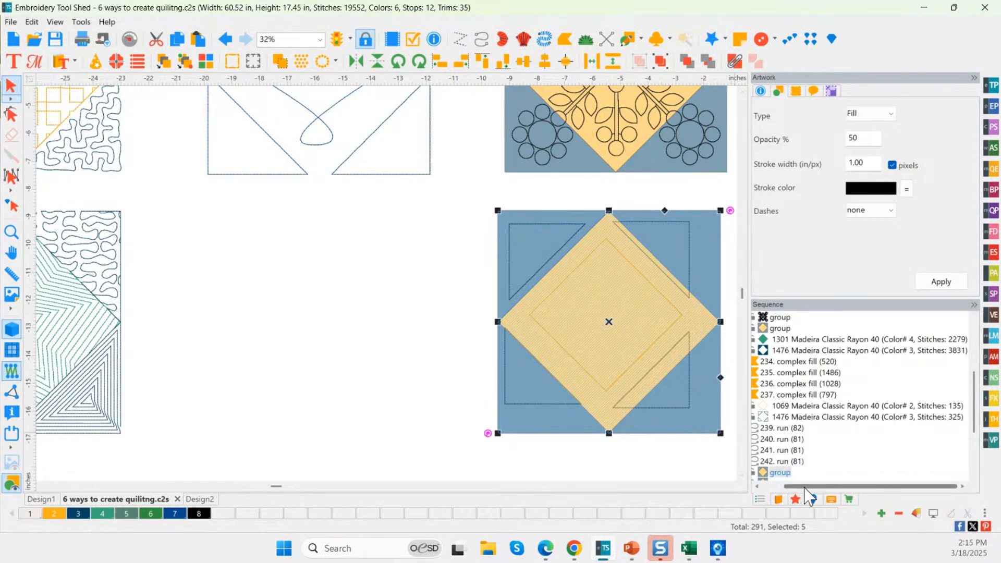
drag(804, 486, 766, 486)
click(779, 471)
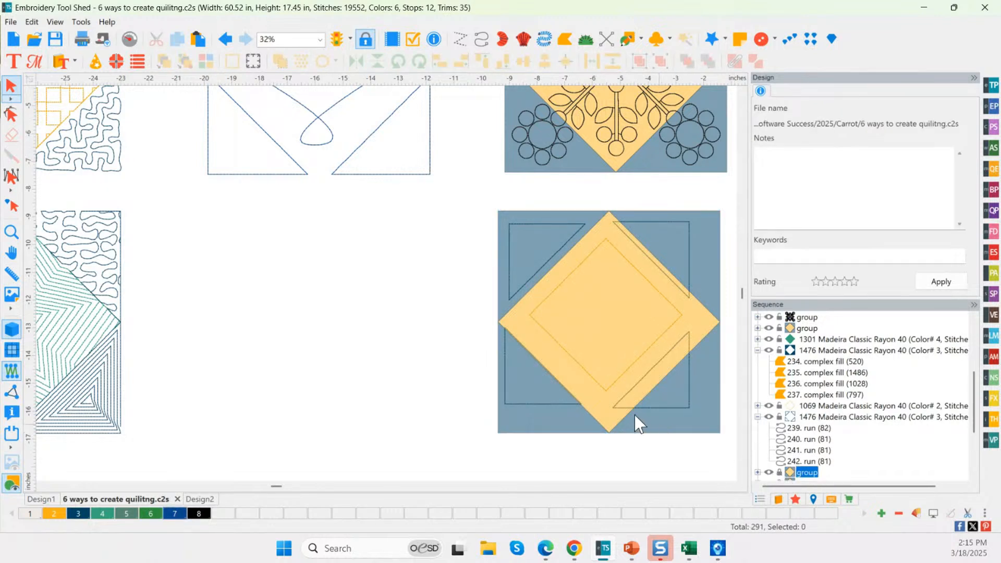
Step: Move the lower-right triangle outline into its block corner and shift the lower-left triangle outline about 0.95 in down into its corner
drag(624, 404, 677, 397)
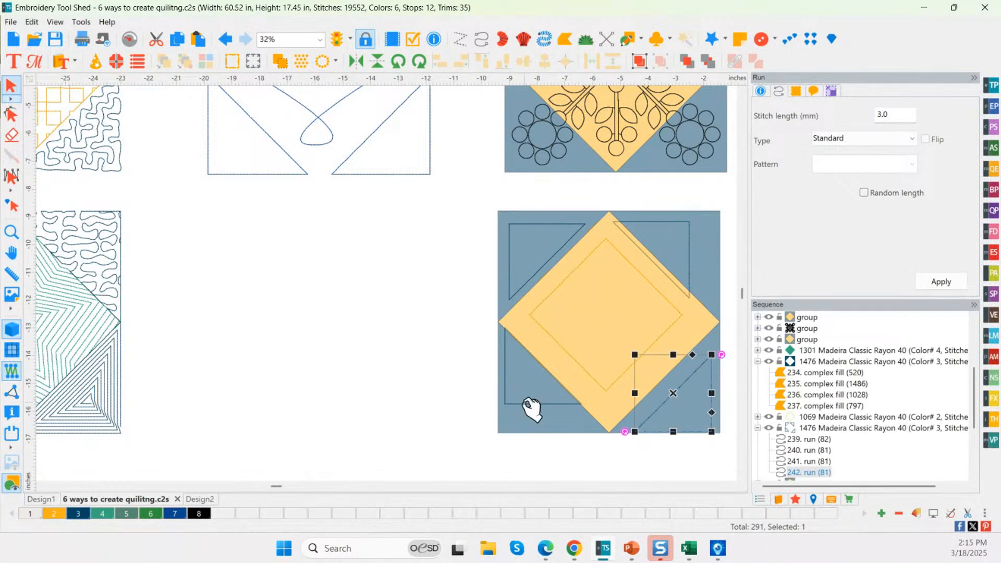
click(546, 386)
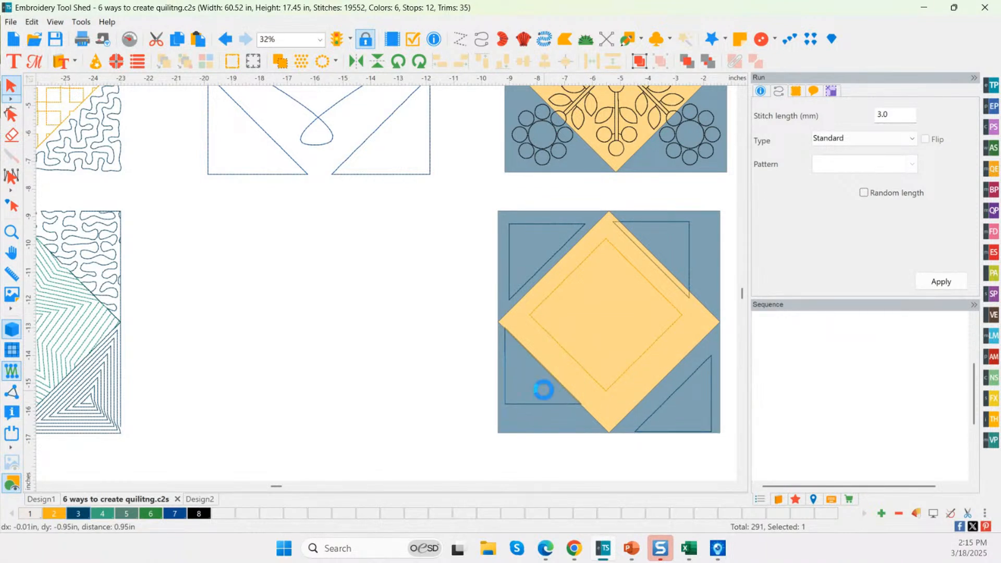
click(543, 392)
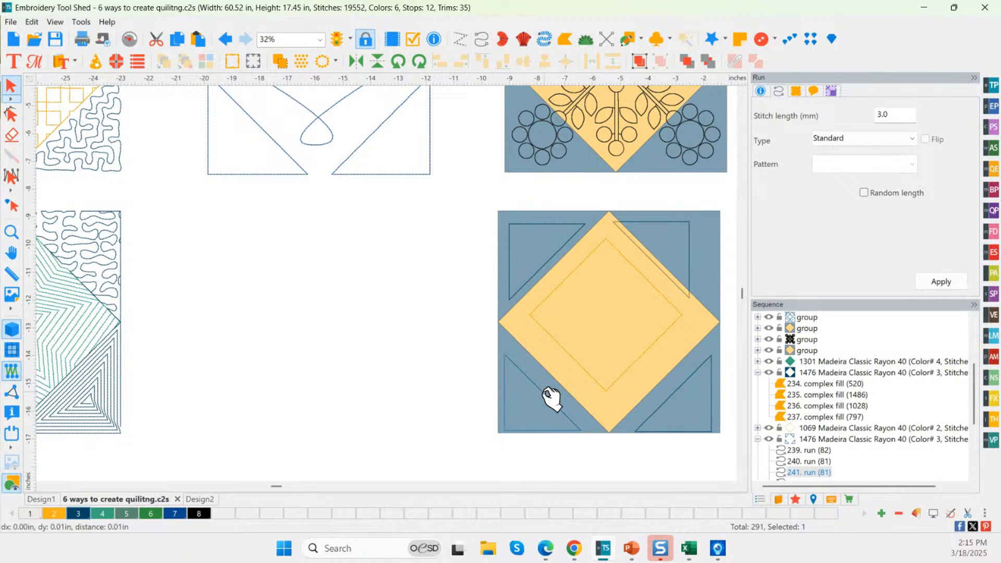
Step: Shift the diamond outline about 0.31 in down to centre it and fit both right-hand triangle outlines within their block corners
click(570, 277)
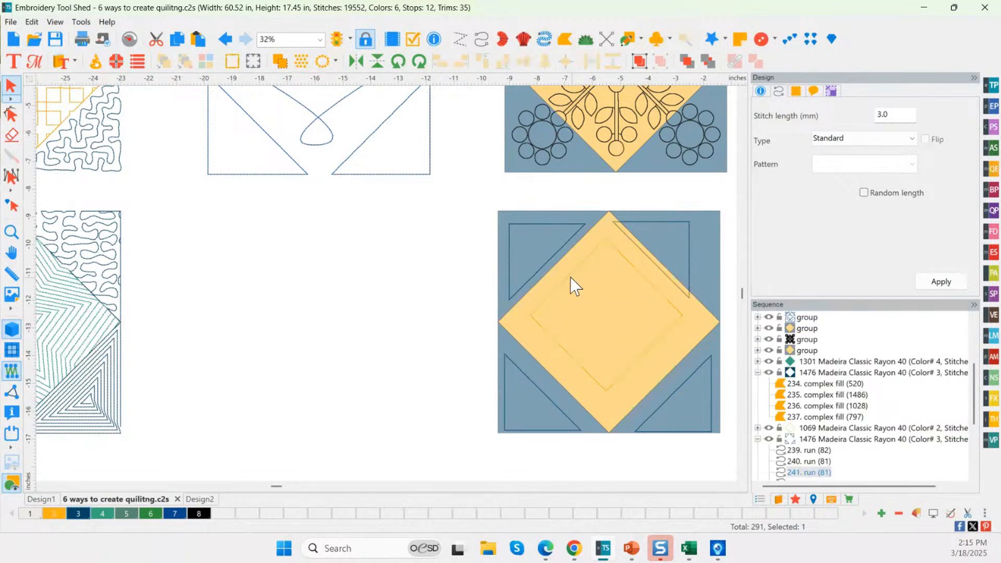
mouse_move(610, 323)
mouse_down()
mouse_move(613, 334)
mouse_move(605, 328)
mouse_up()
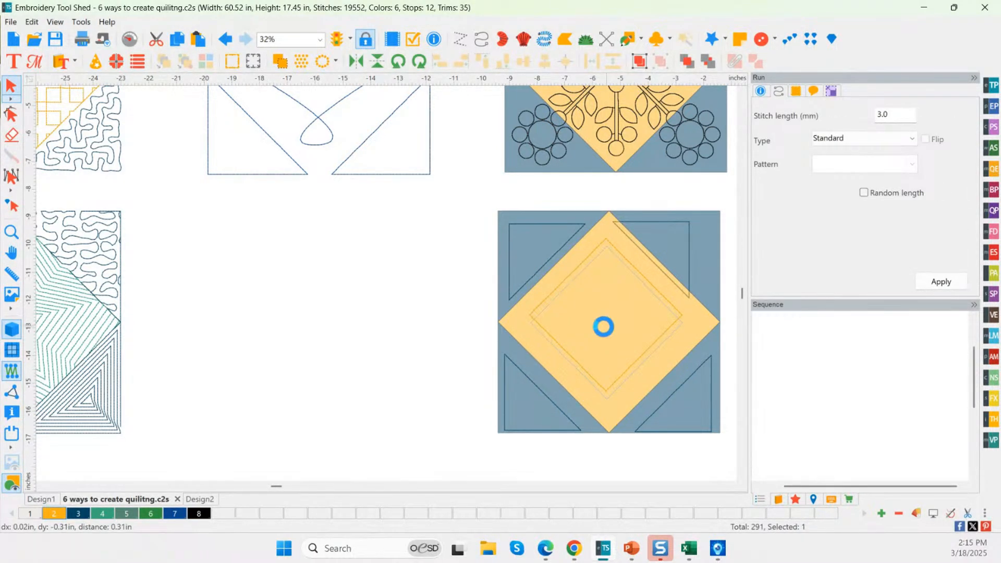
click(662, 270)
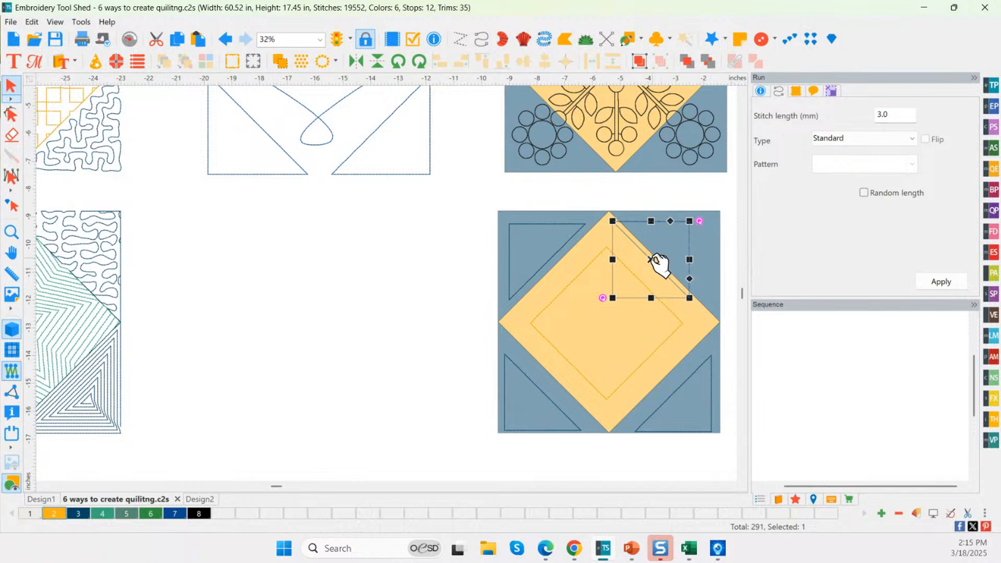
drag(650, 258, 675, 259)
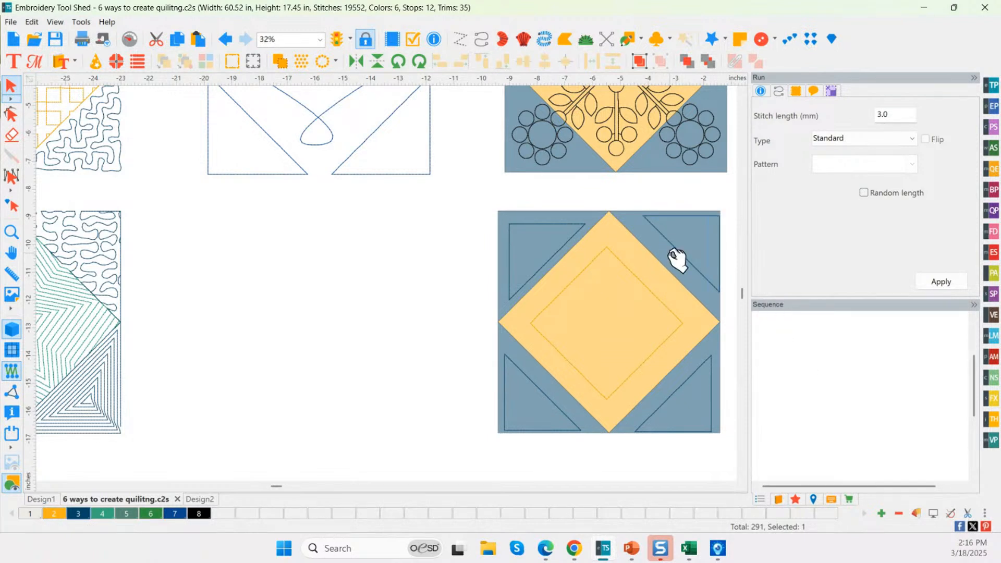
drag(675, 386, 676, 388)
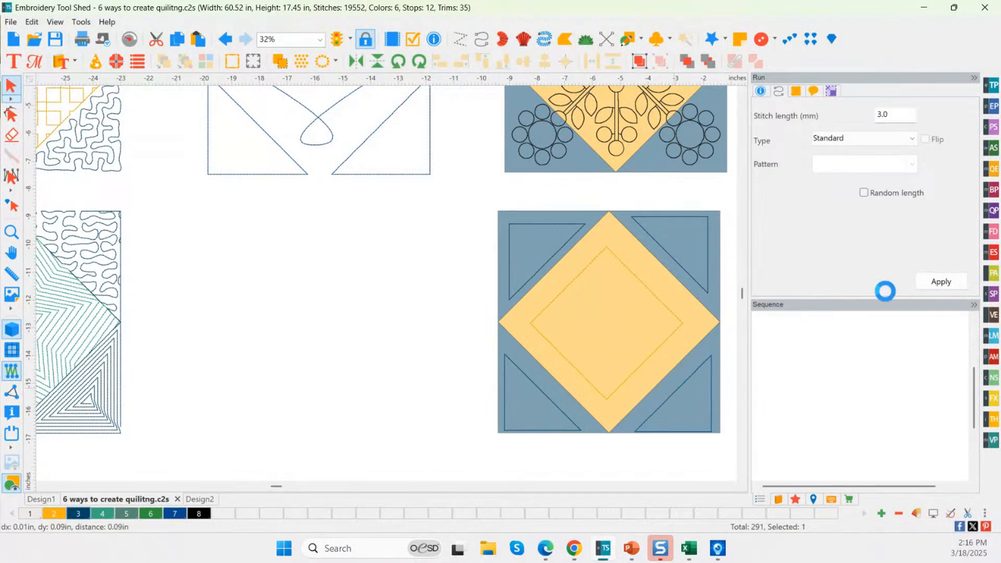
Step: Open the quilt block library and browse to the Circle Blocks category
click(993, 169)
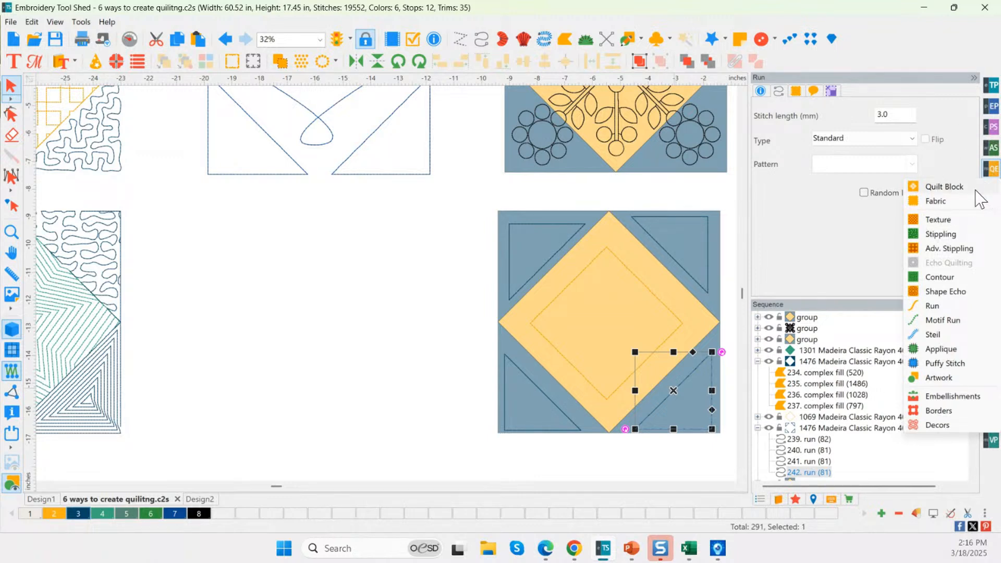
click(975, 188)
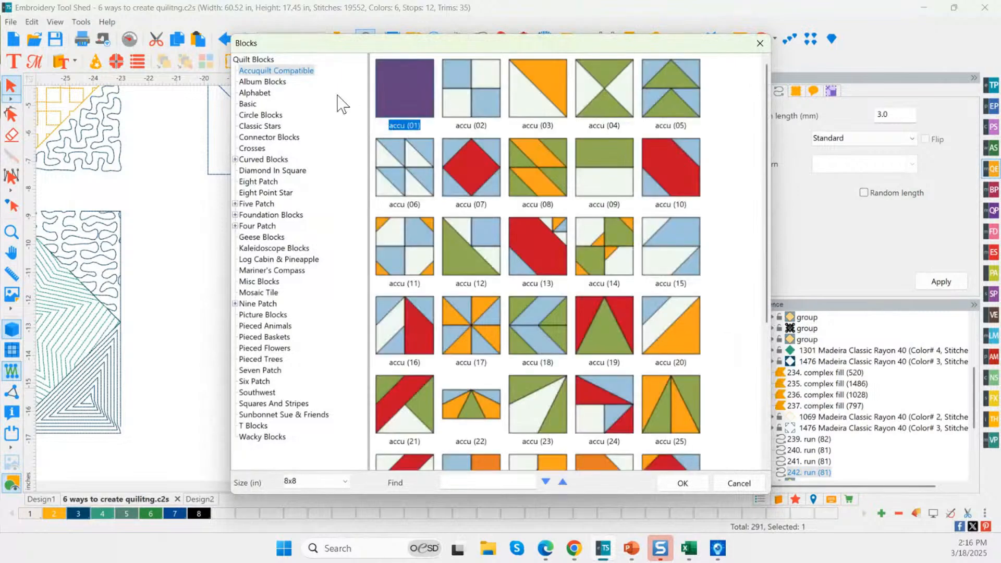
click(264, 82)
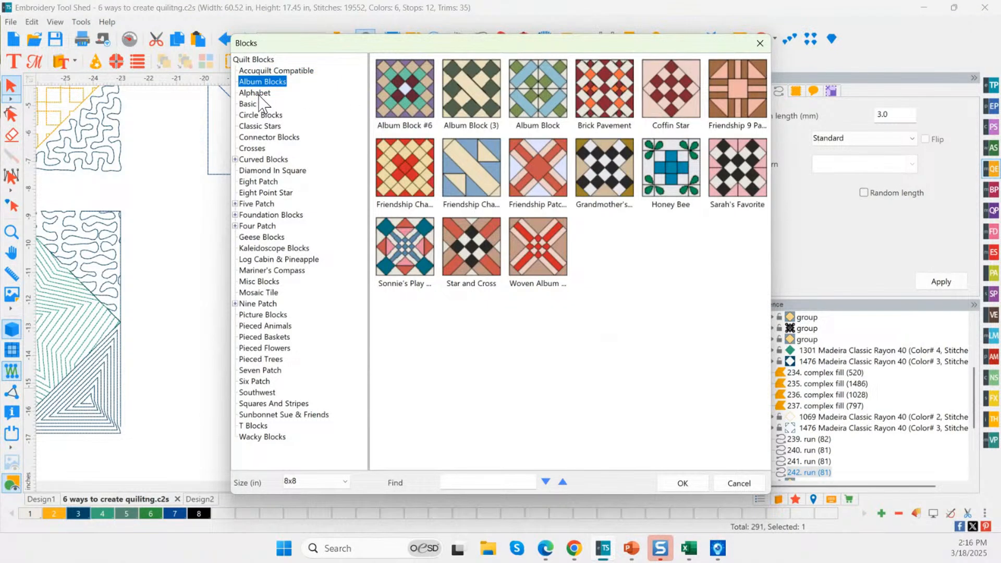
click(258, 94)
click(259, 115)
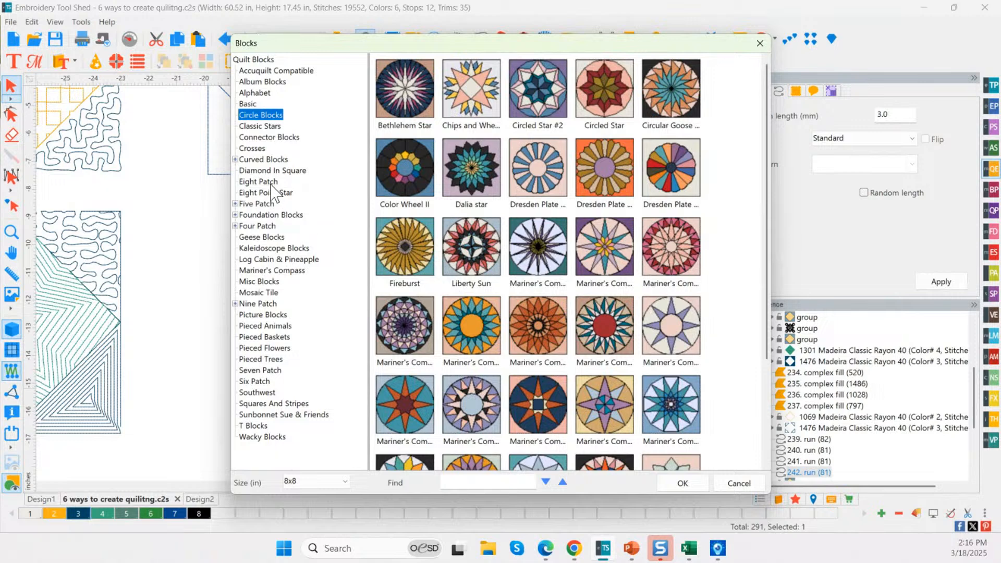
Step: Insert the eight-pointed Mariner's Compass block at size 8x8 in the empty bottom-row space under Edit Block Shapes and deselect it
click(605, 182)
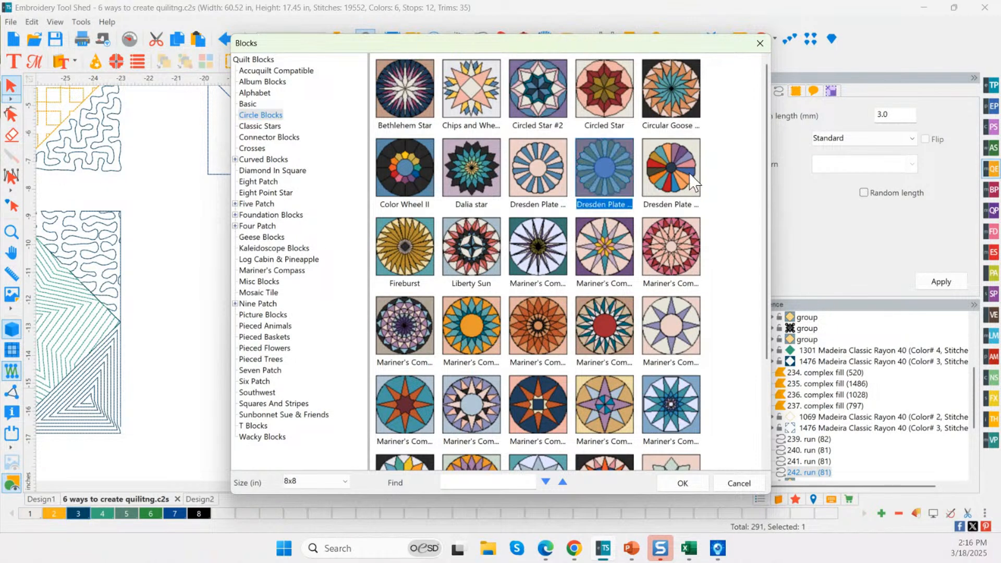
click(673, 200)
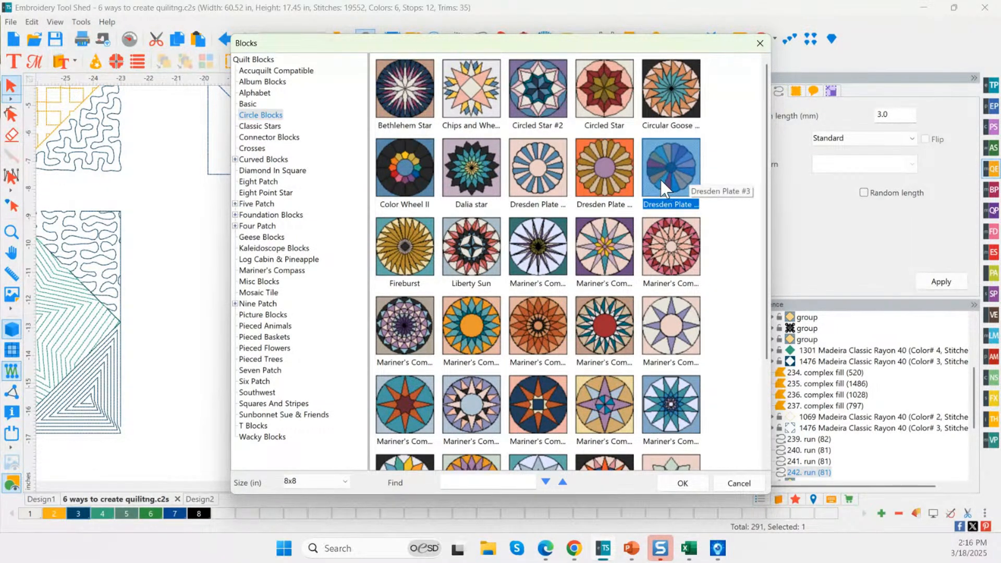
click(670, 128)
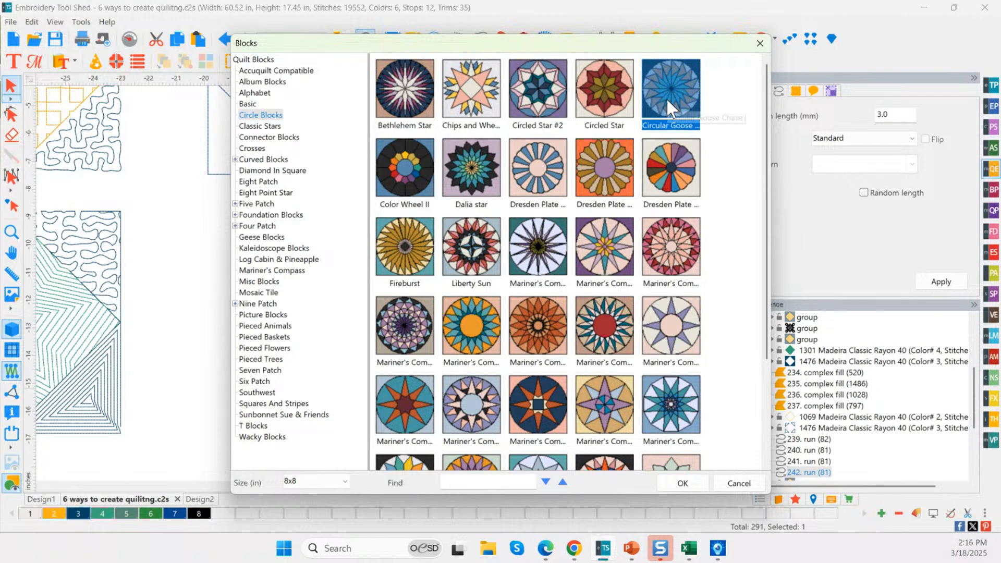
click(497, 354)
click(673, 345)
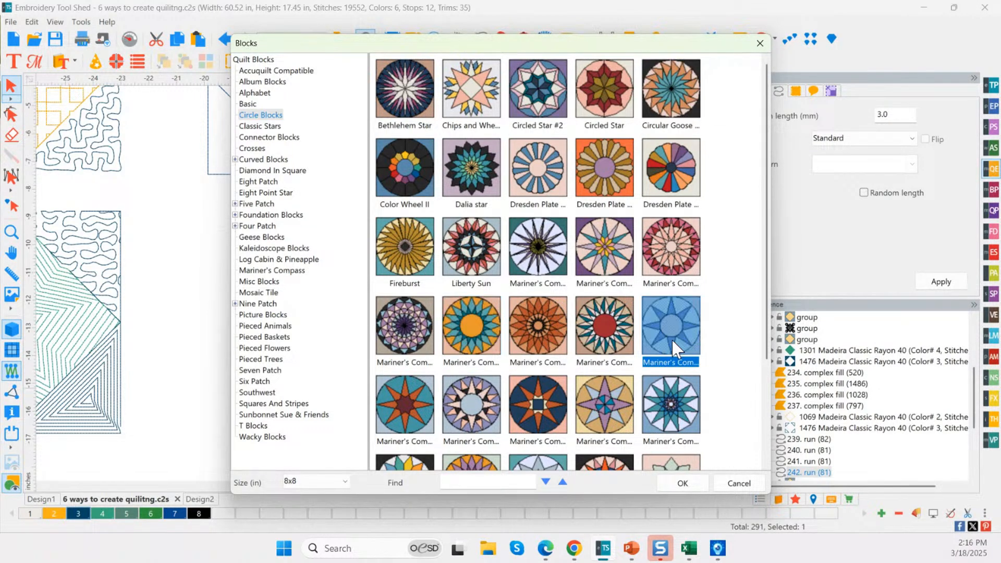
double_click(669, 334)
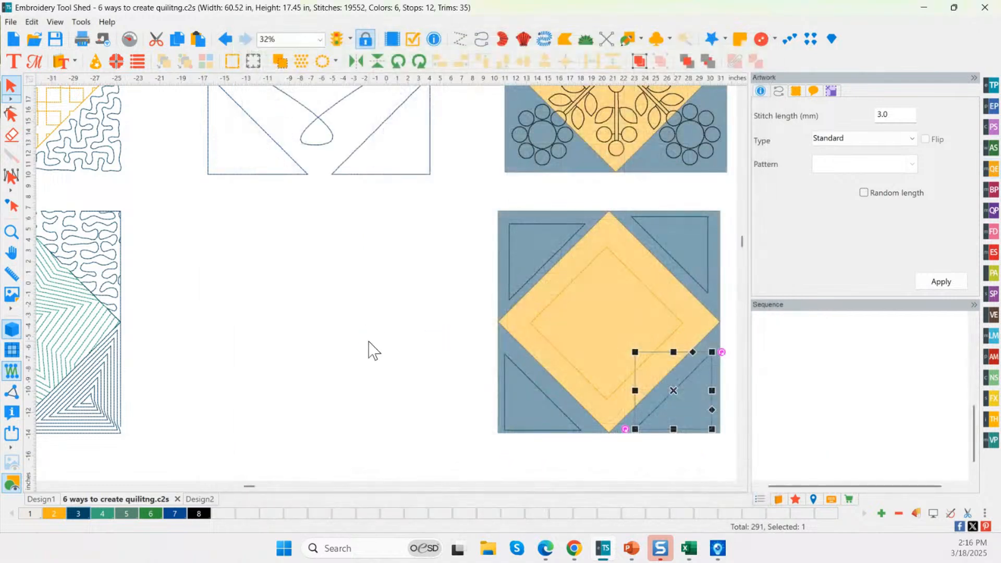
drag(310, 354, 217, 425)
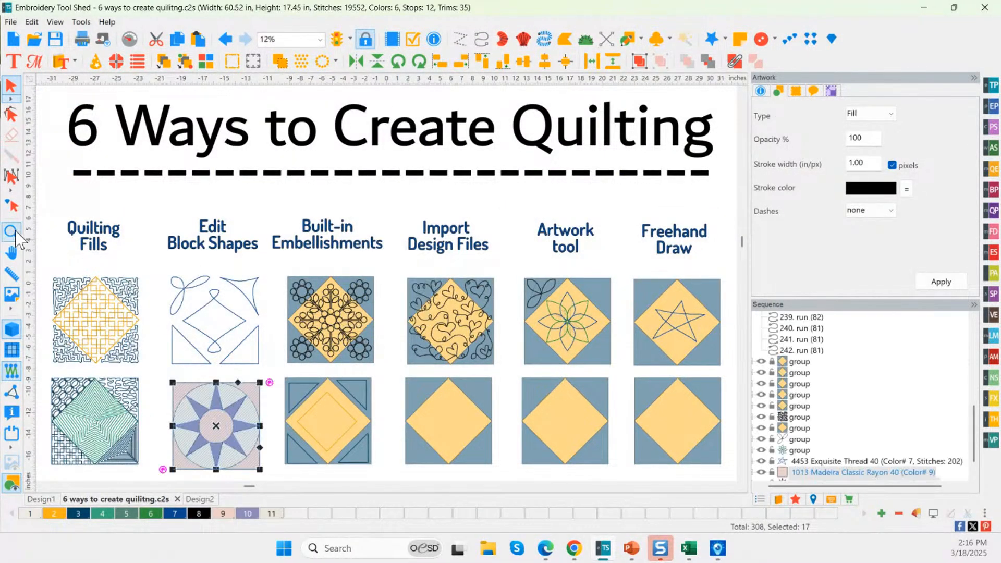
drag(144, 357, 290, 477)
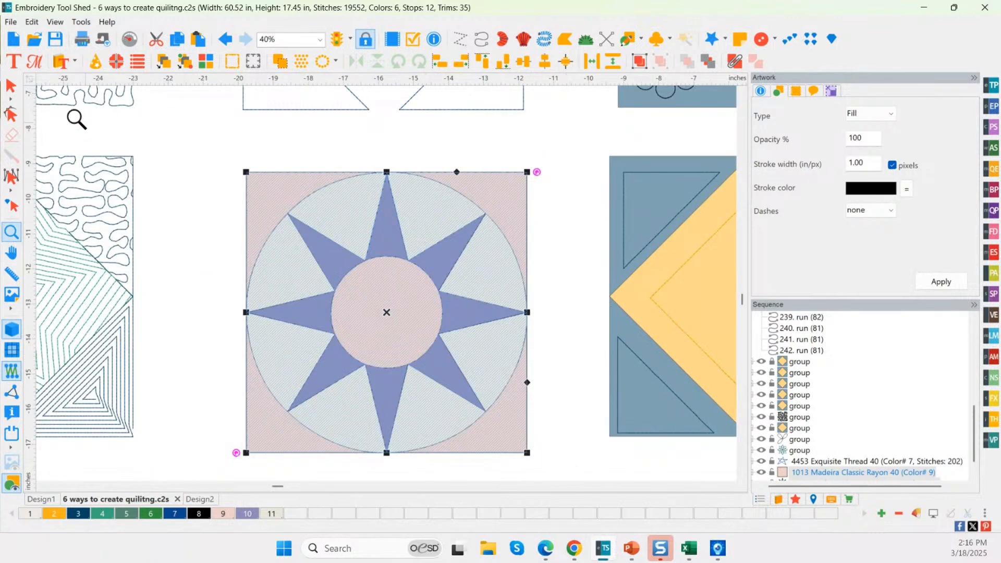
click(190, 262)
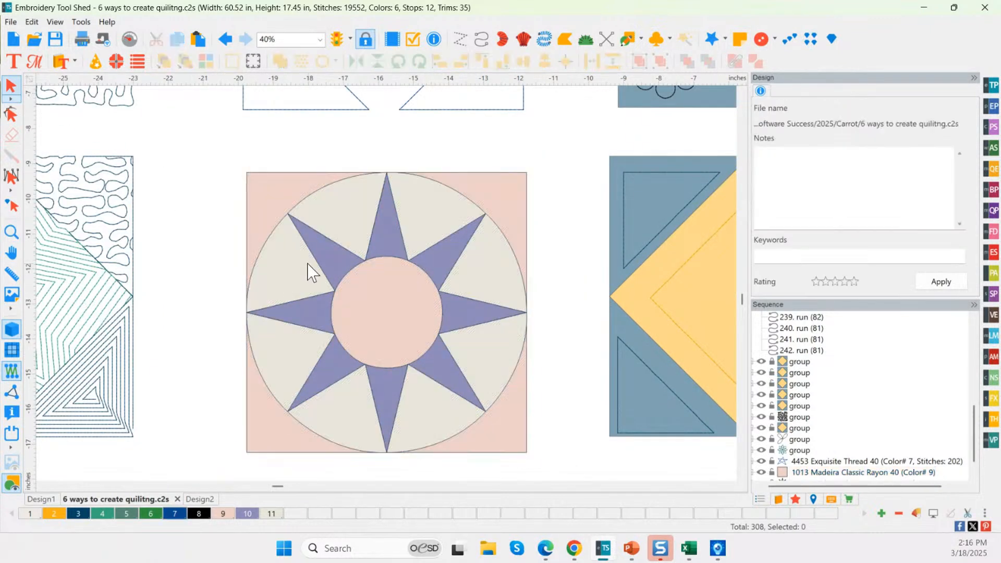
click(421, 316)
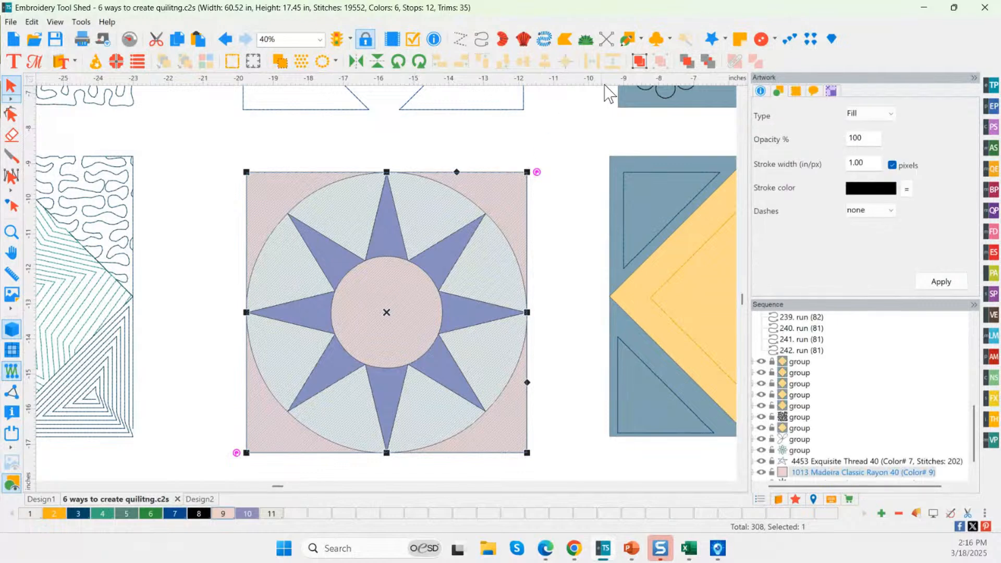
click(639, 61)
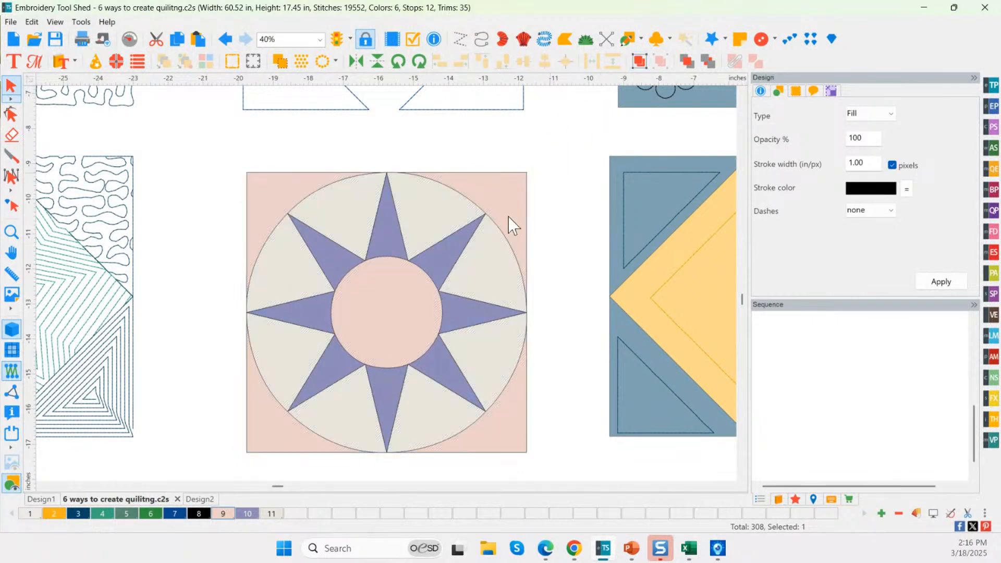
click(409, 307)
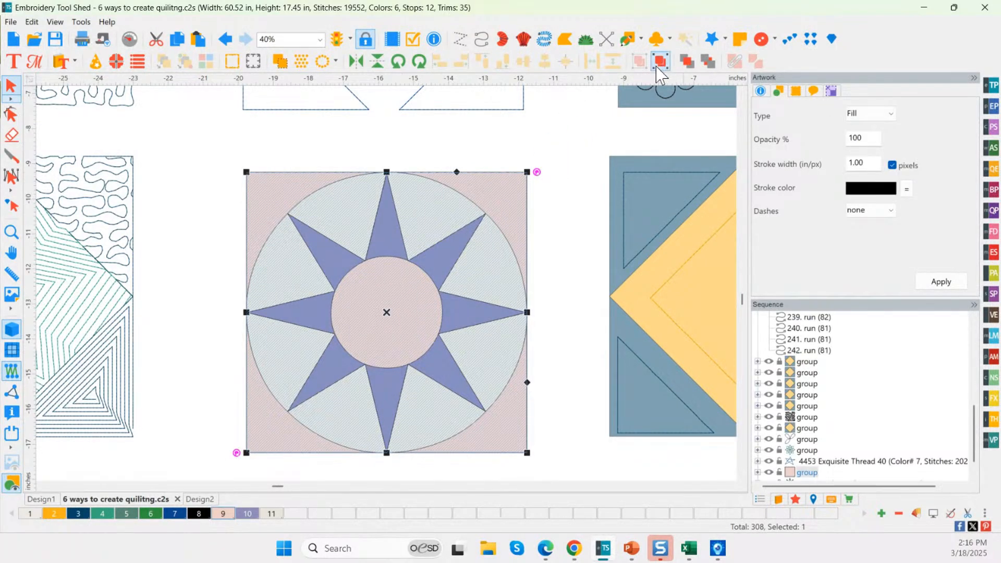
click(658, 65)
Step: Delete the Mariner's Compass block's pink background pieces and all eight outer wedges, leaving only the purple star points
click(387, 300)
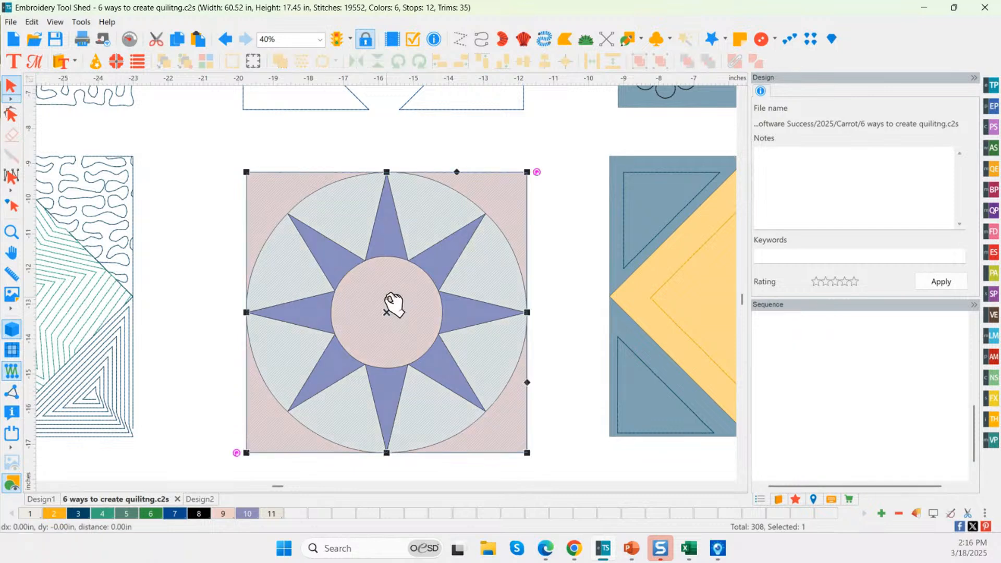
key(Delete)
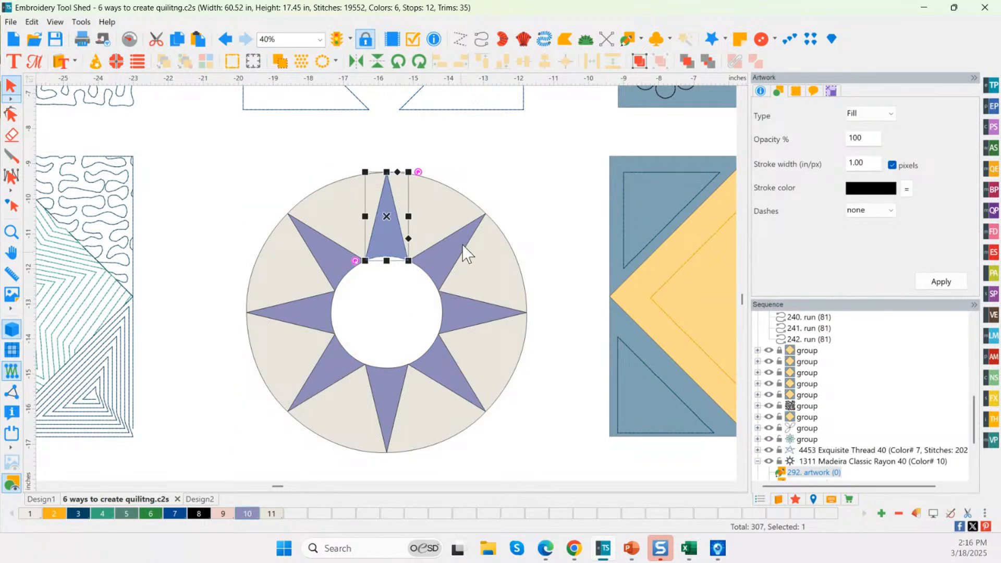
click(459, 196)
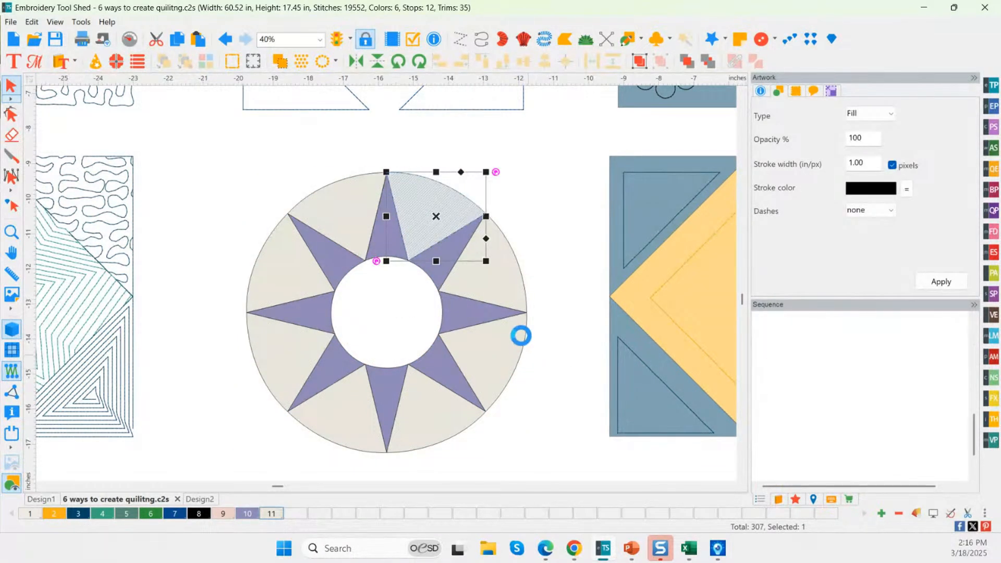
key(Delete)
key(Delete)
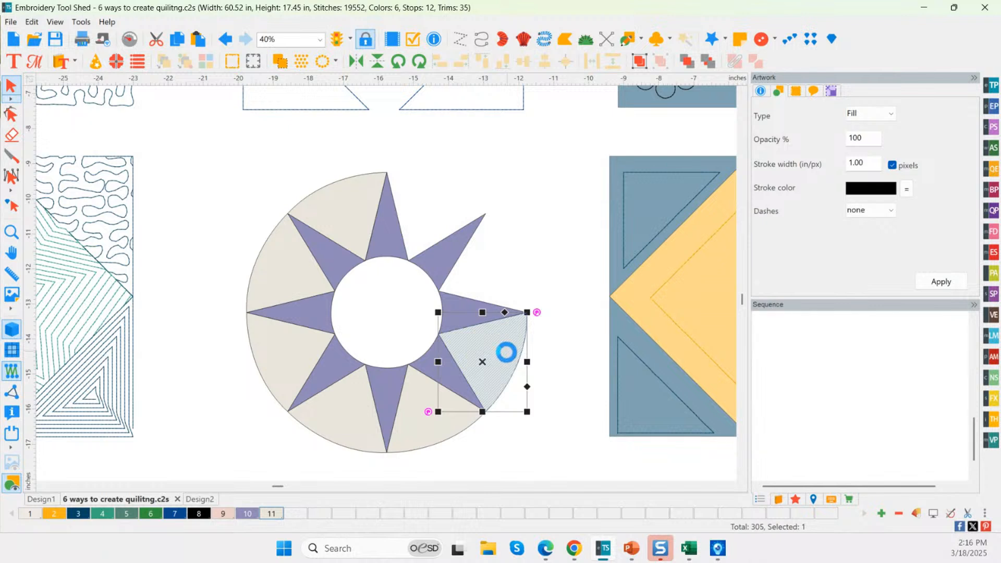
key(Delete)
key(Delete)
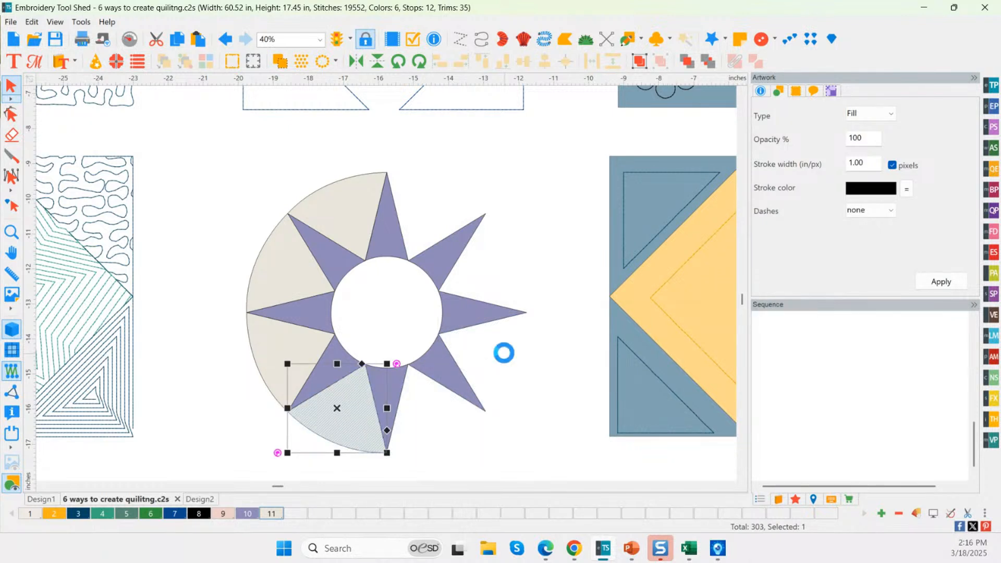
key(Delete)
key(Delete)
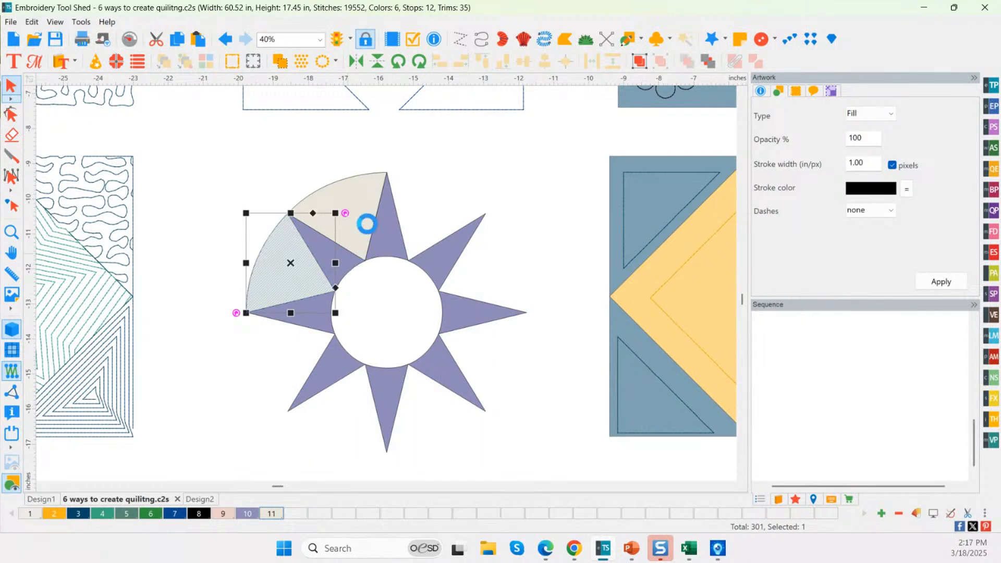
key(Delete)
key(Delete)
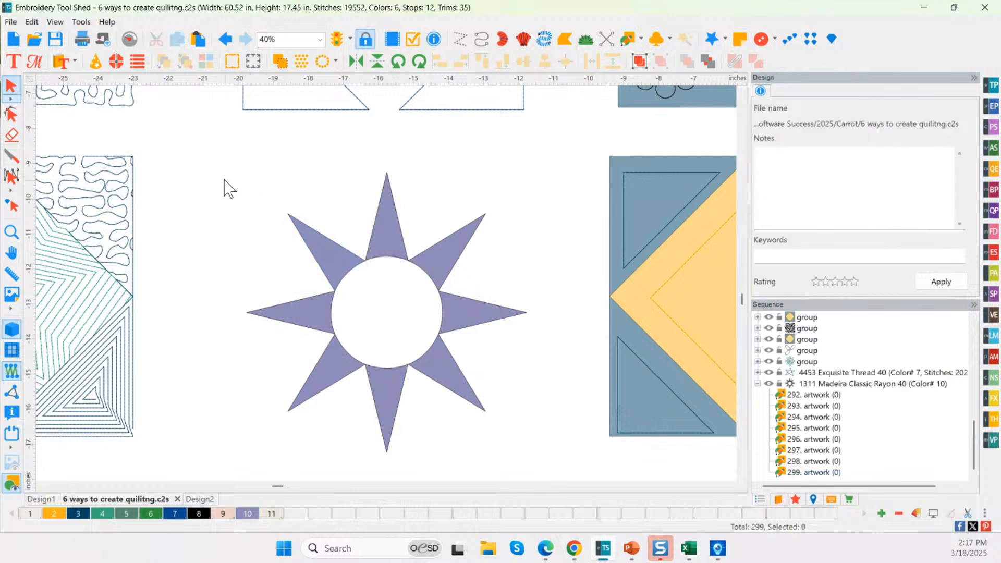
Step: Convert all eight purple star points to Run stitches and deselect them
drag(207, 161, 585, 487)
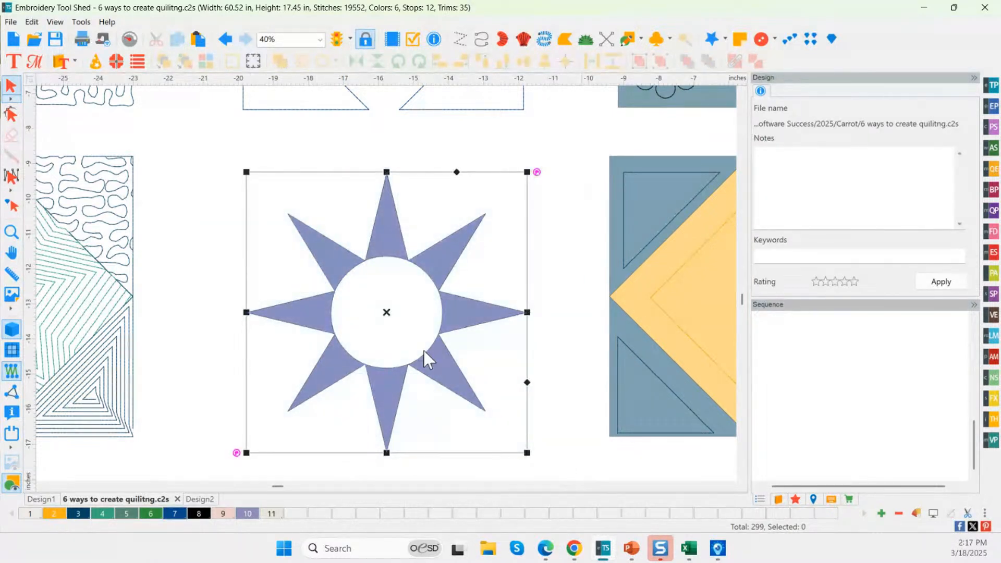
right_click(386, 313)
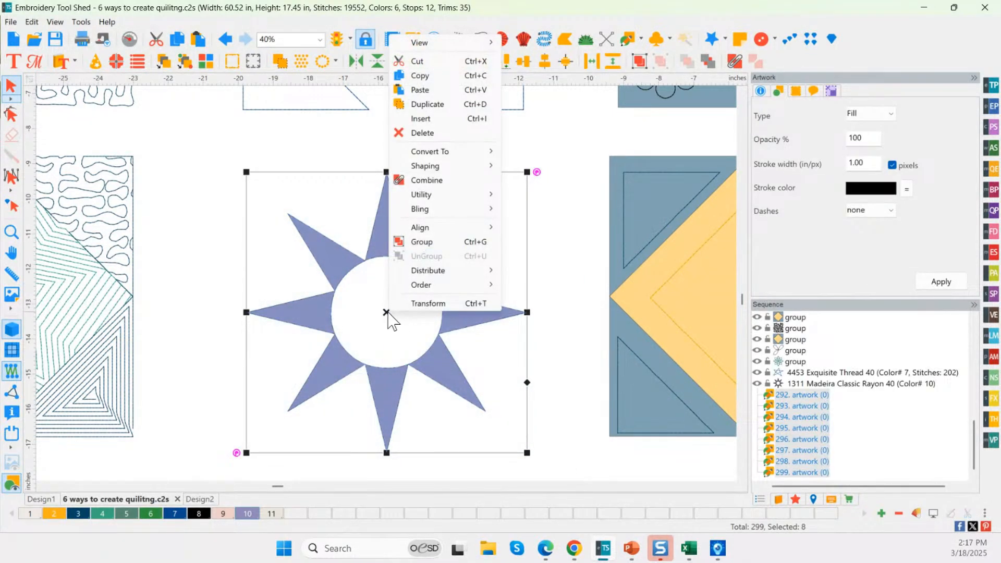
mouse_move(457, 155)
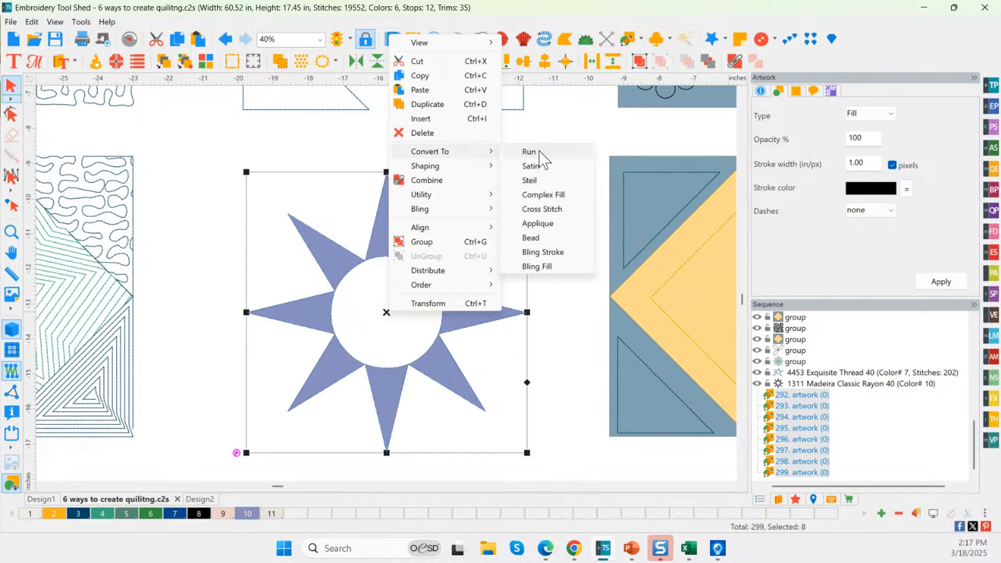
click(540, 154)
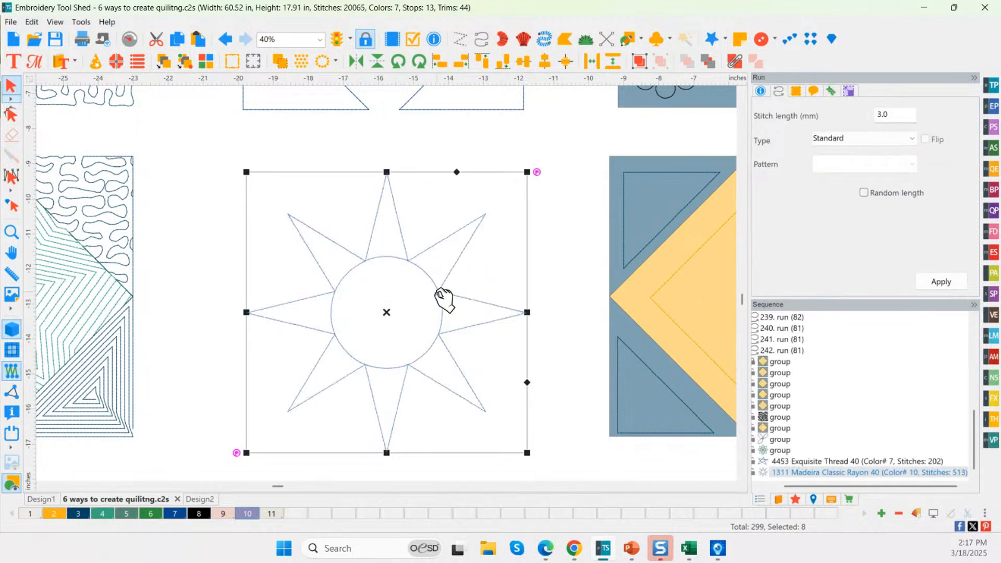
click(493, 399)
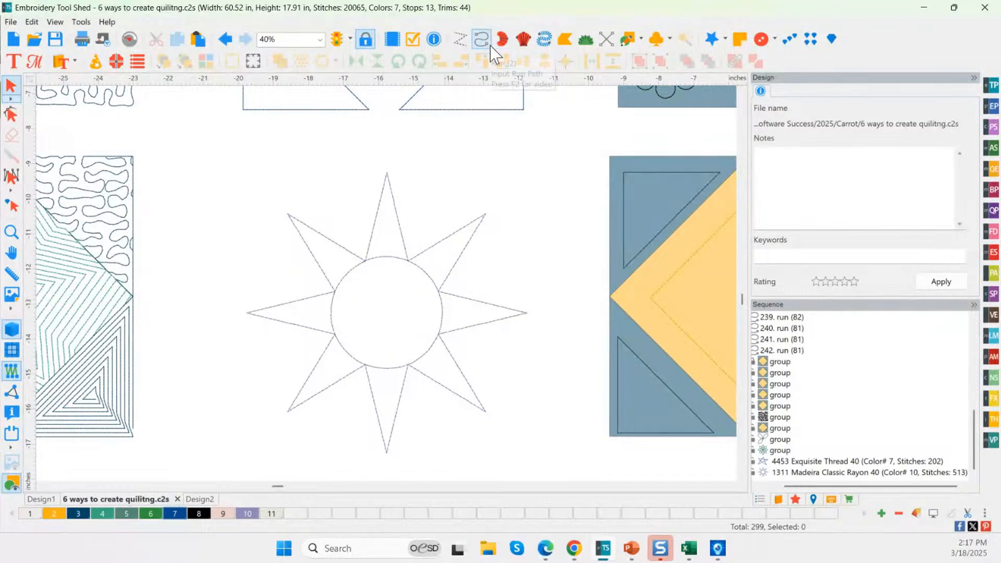
Step: Shrink the star outline, centre it on the adjacent block's yellow diamond, and delete the old diamond outline there
click(441, 313)
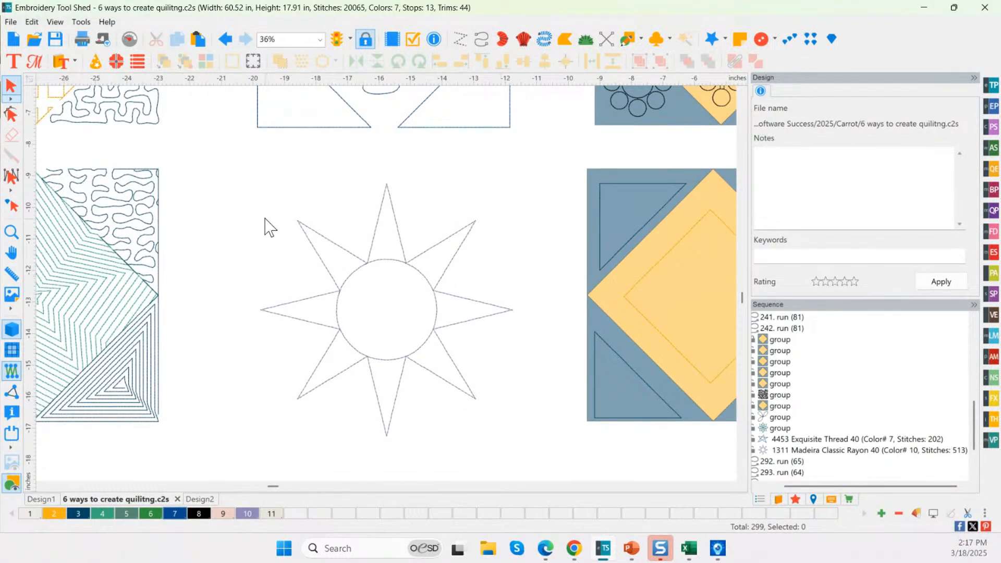
scroll(266, 226, down, 1)
drag(255, 201, 654, 296)
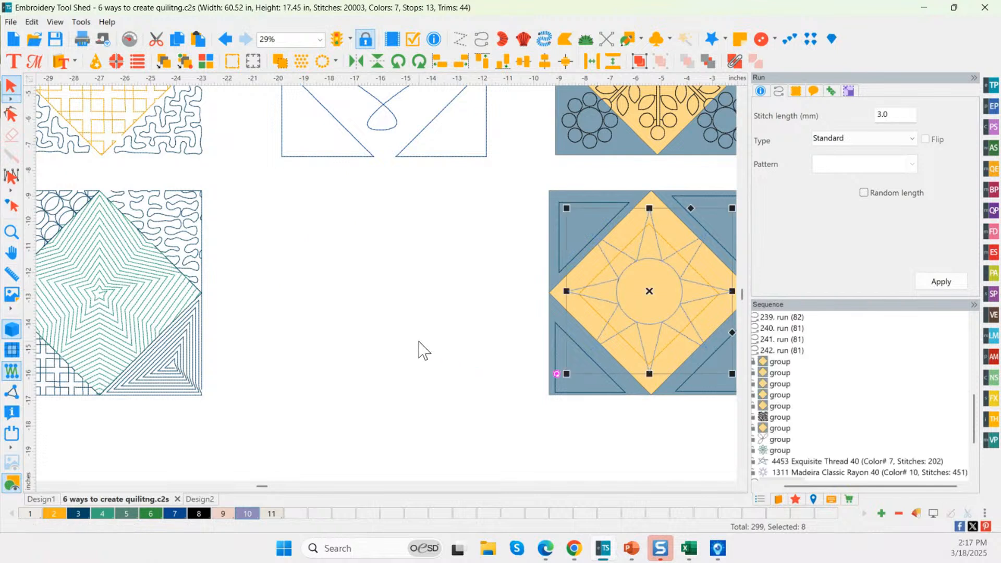
click(382, 361)
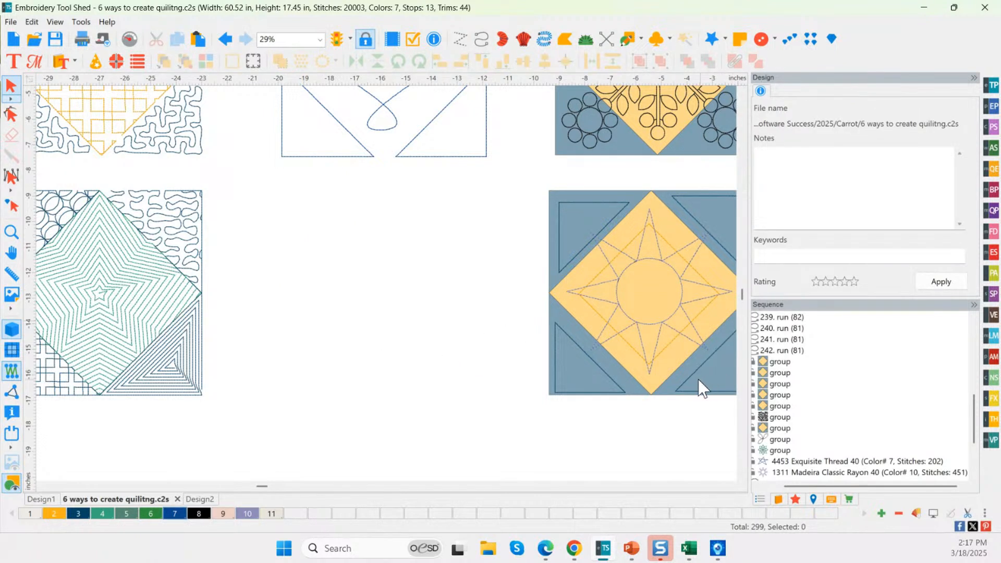
click(668, 343)
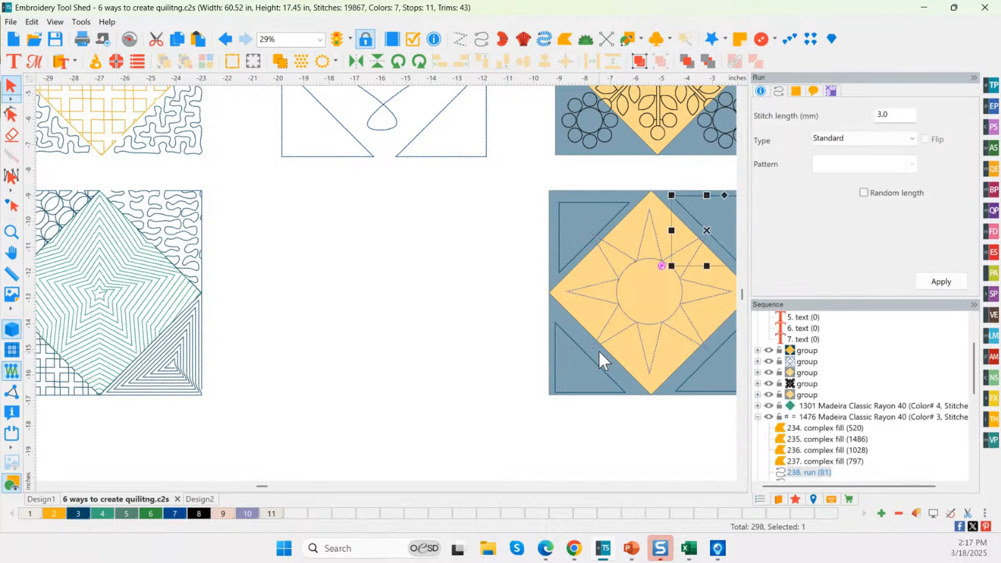
key(Delete)
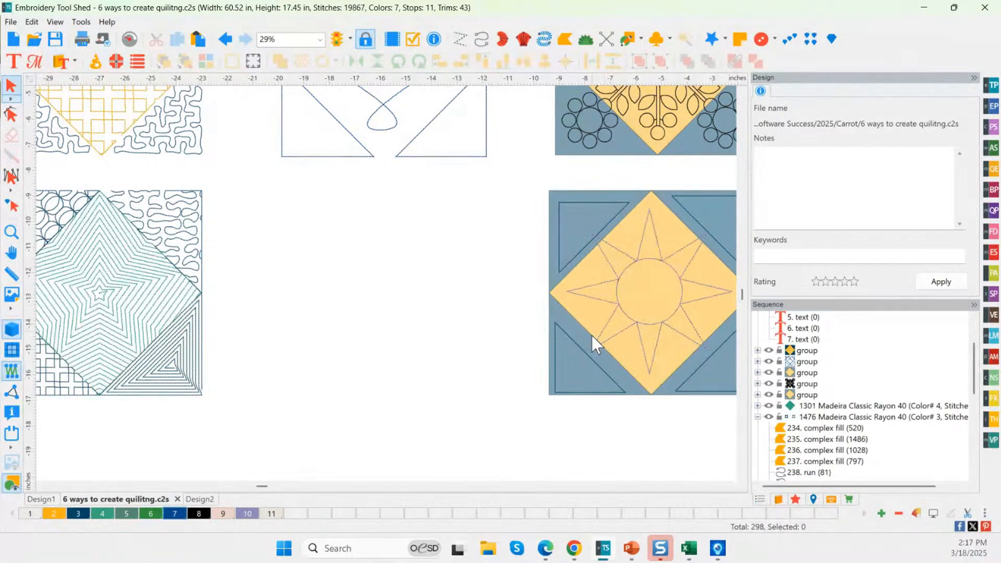
Step: Move the star and four corner triangle outlines from the Built-in Embellishments block to the empty bottom-row space under Edit Block Shapes
click(730, 487)
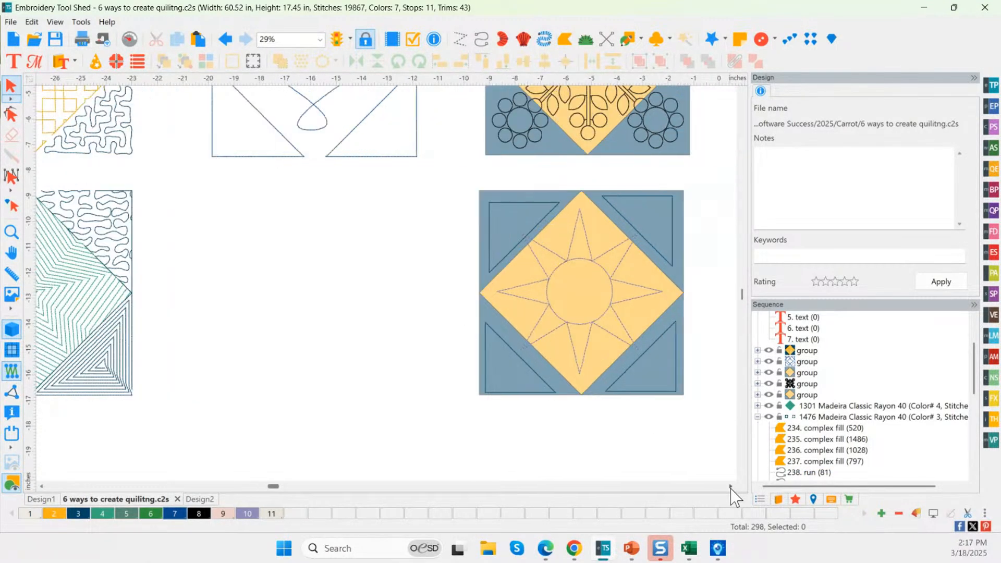
click(730, 486)
scroll(574, 396, up, 3)
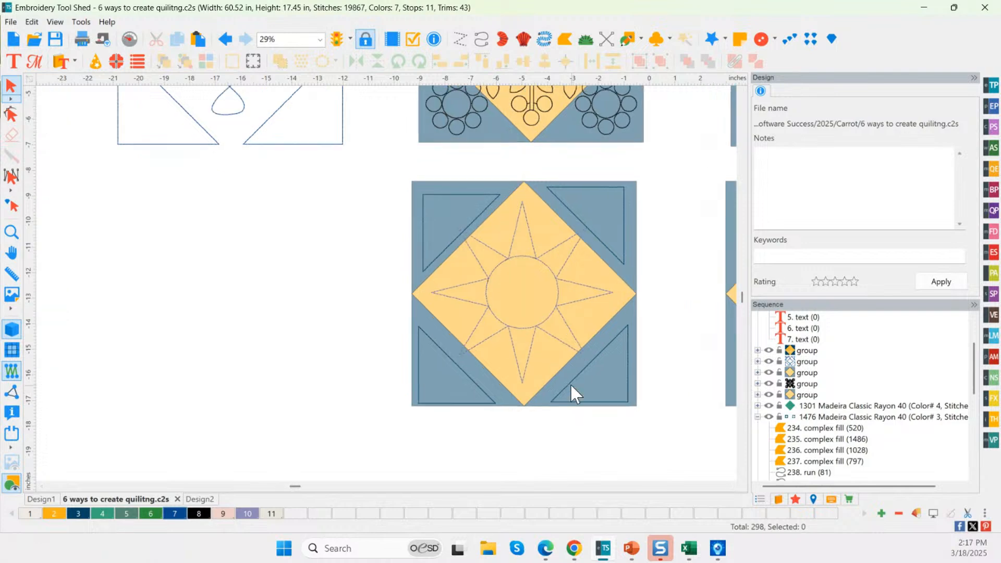
double_click(12, 231)
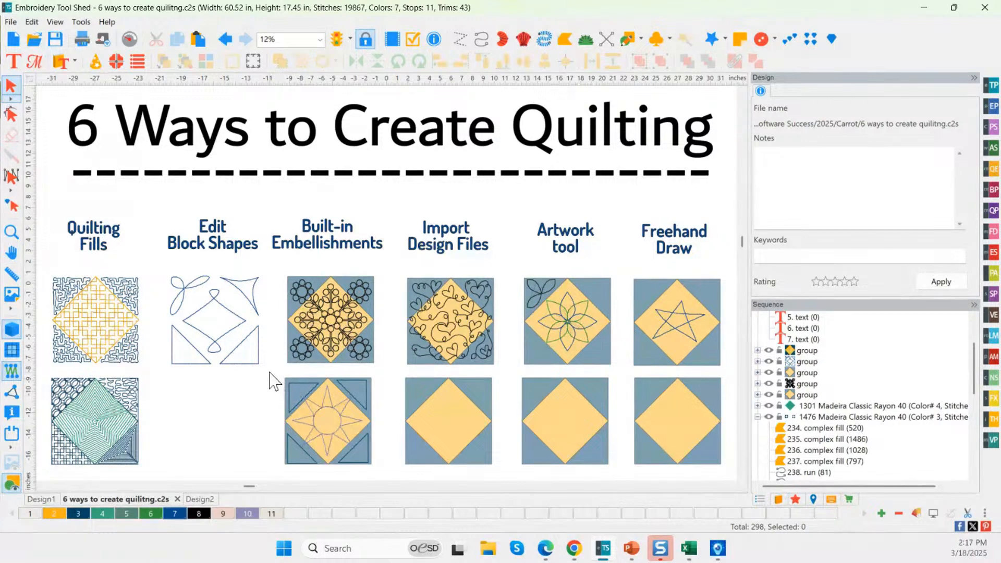
drag(269, 372, 382, 481)
drag(327, 423, 218, 428)
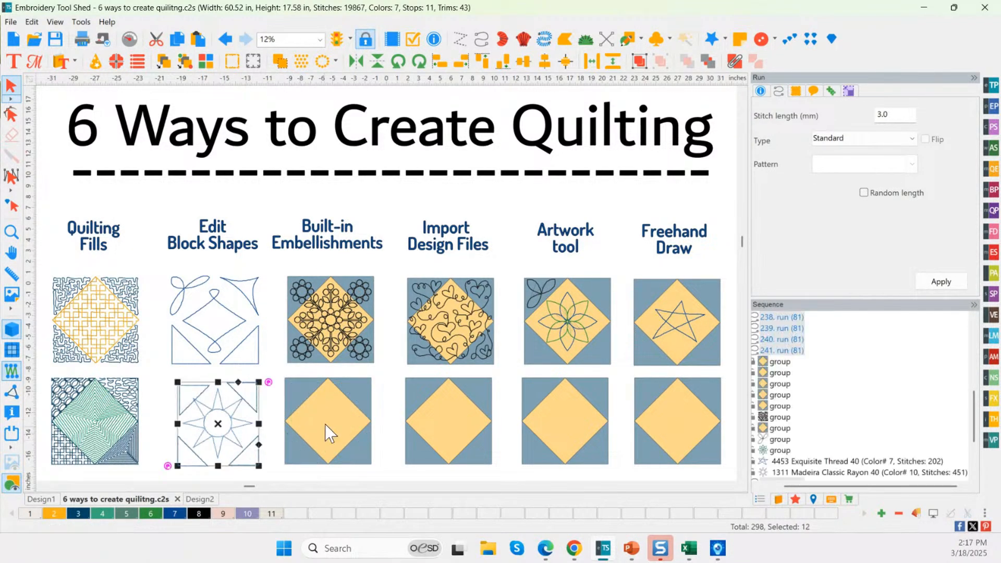
click(325, 424)
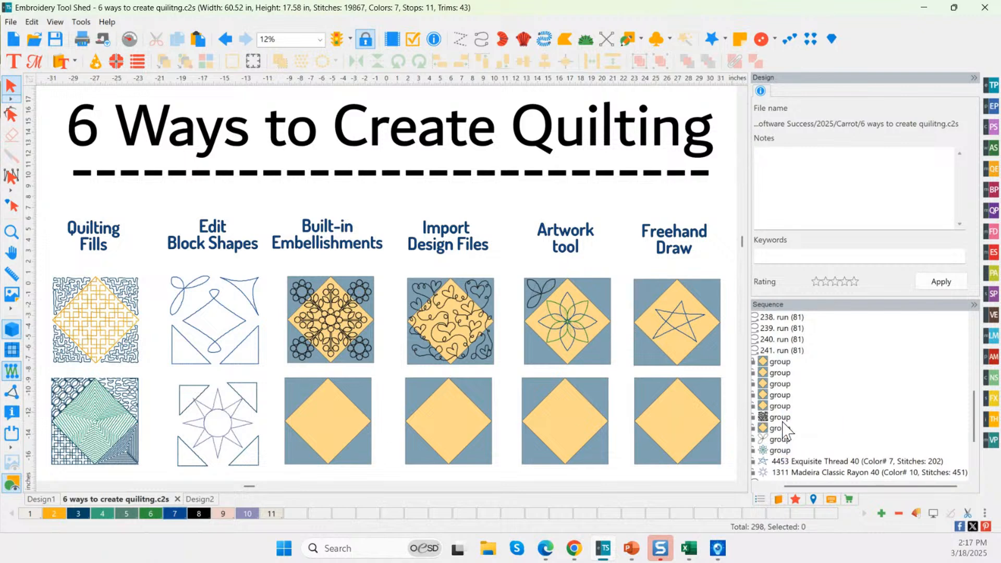
Step: Select the finished sample block under Built-in Embellishments for reference and open the list of quilting tools
scroll(782, 421, left, 2)
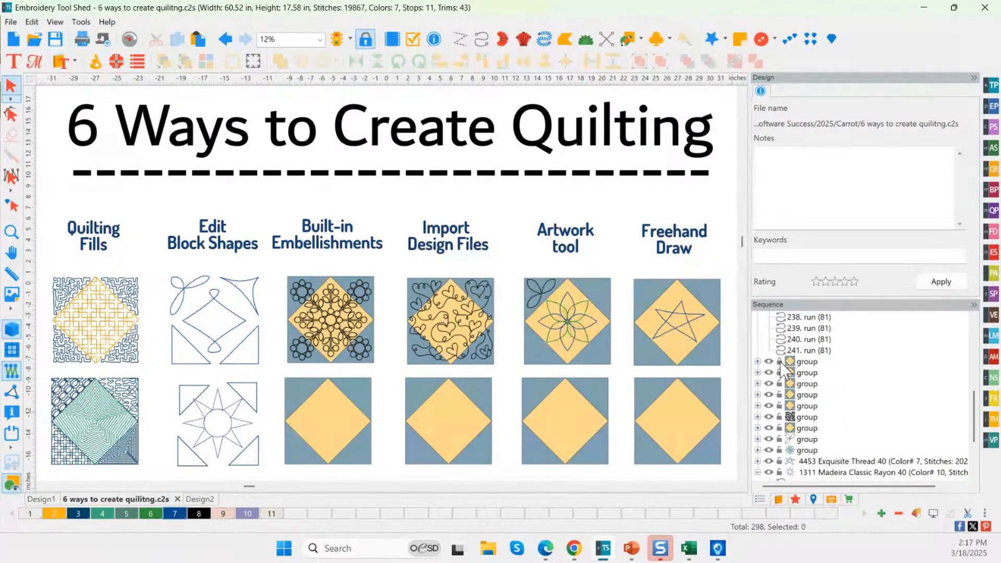
click(328, 450)
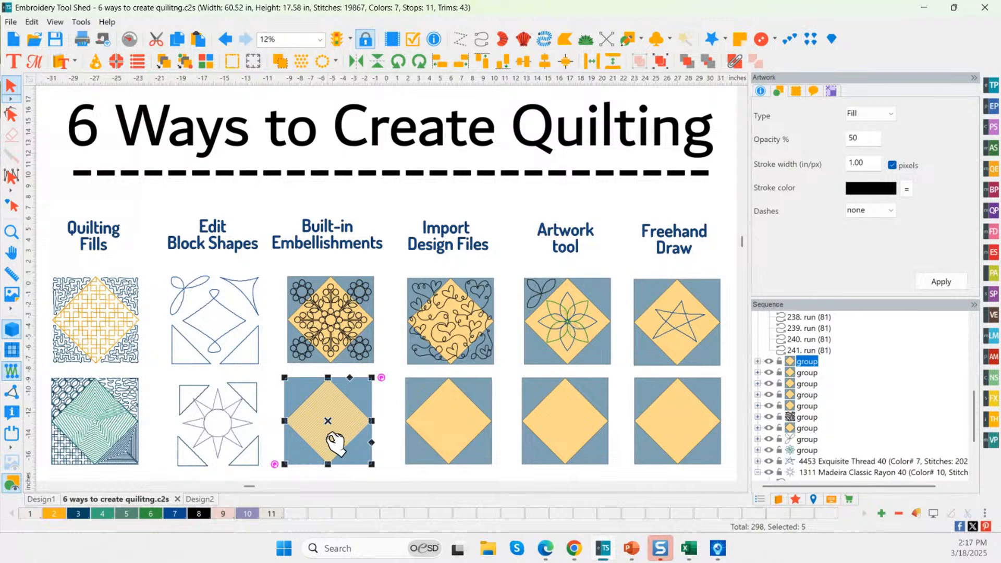
click(331, 347)
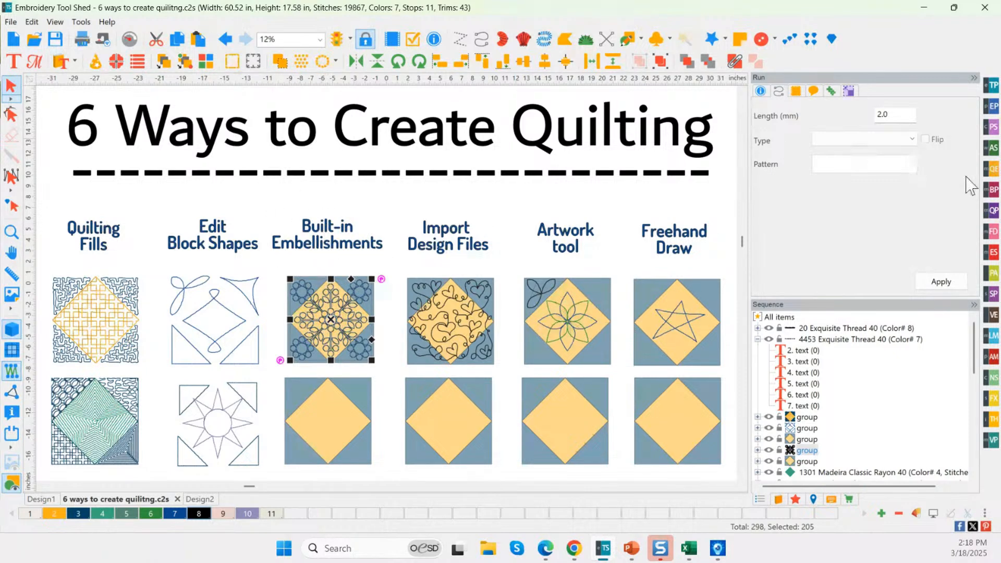
click(993, 170)
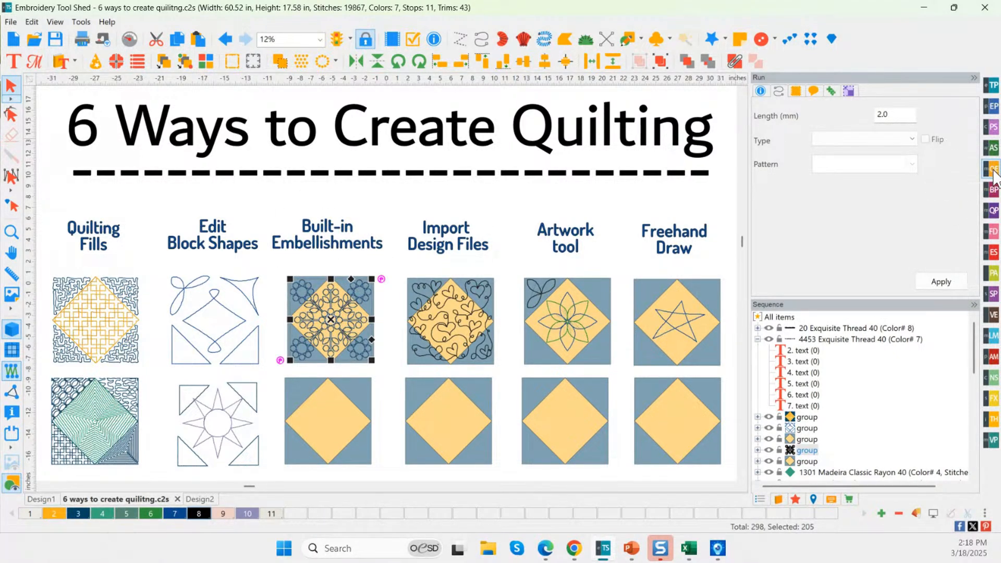
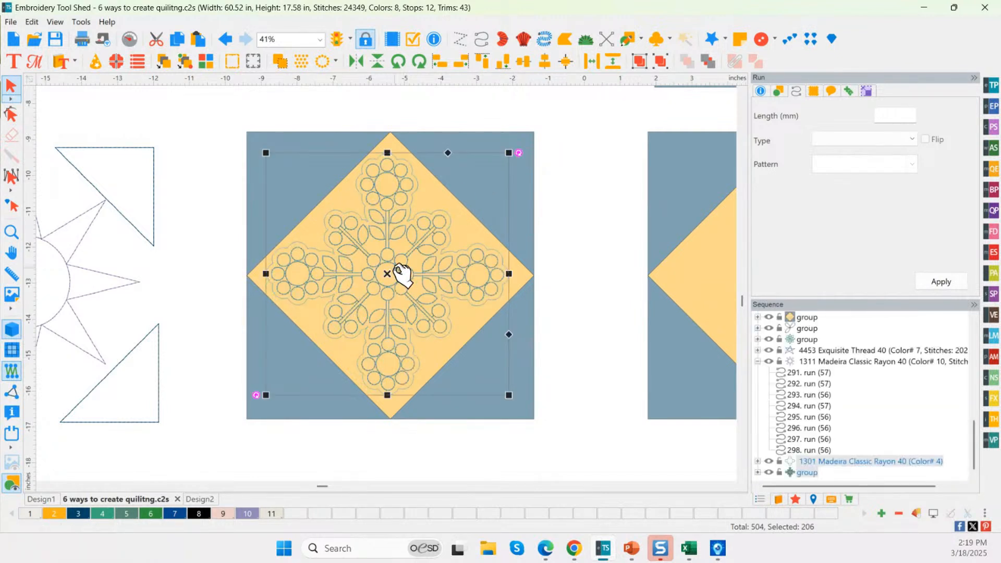
Step: Shrink the floral embellishment to about 5.1 in wide and centre it in the block's yellow diamond
drag(391, 290, 386, 287)
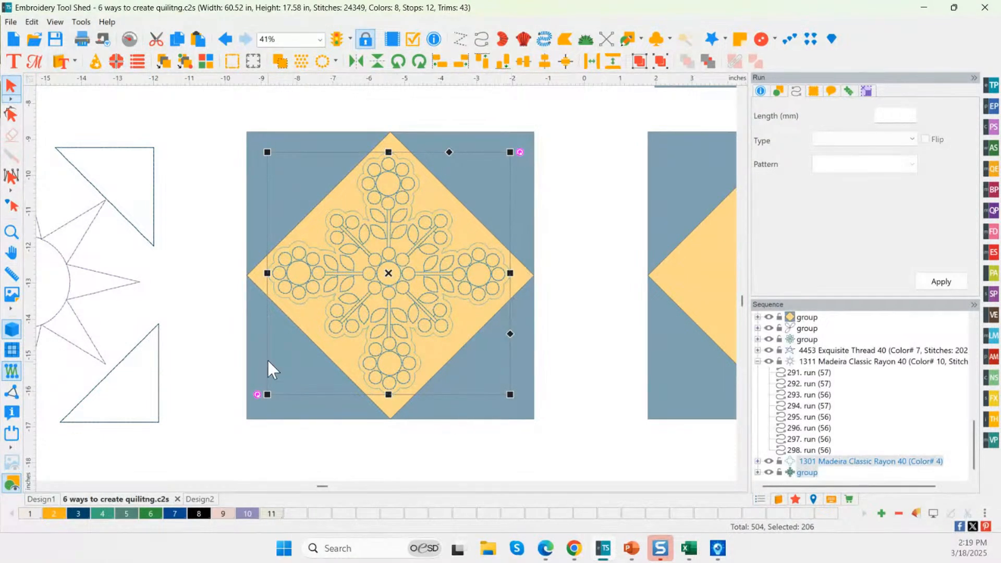
drag(390, 274, 390, 272)
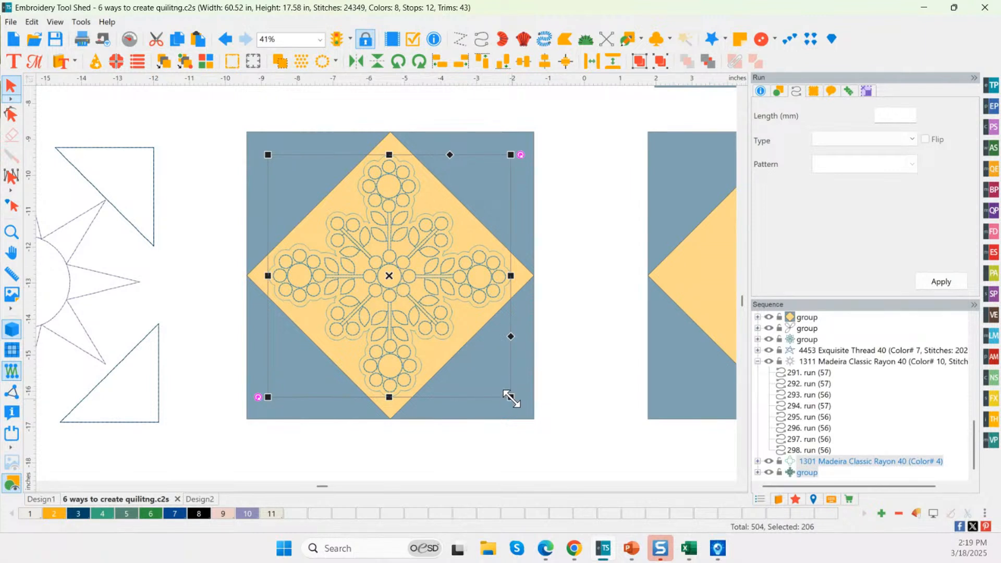
drag(511, 399, 452, 338)
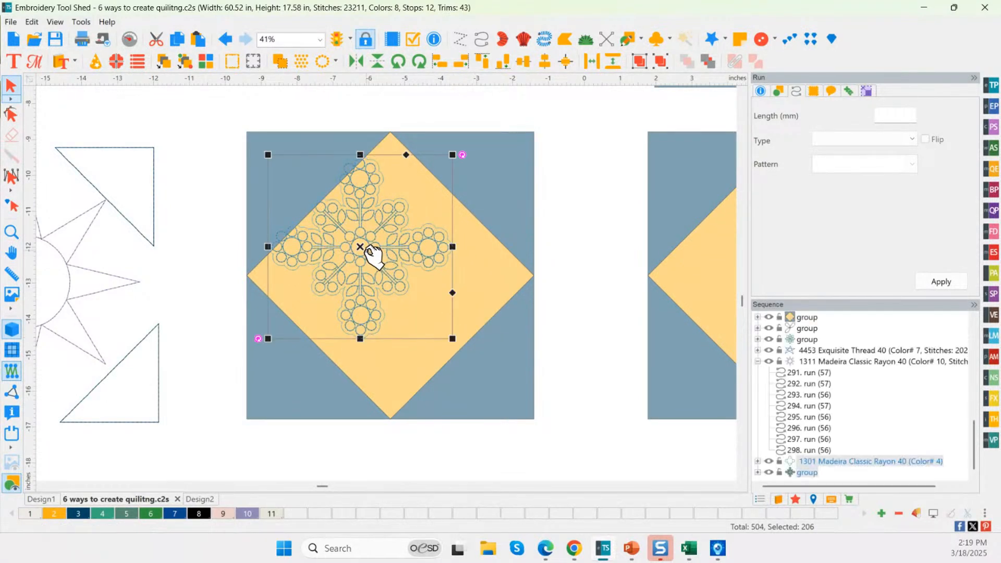
drag(364, 250, 384, 268)
scroll(385, 268, up, 1)
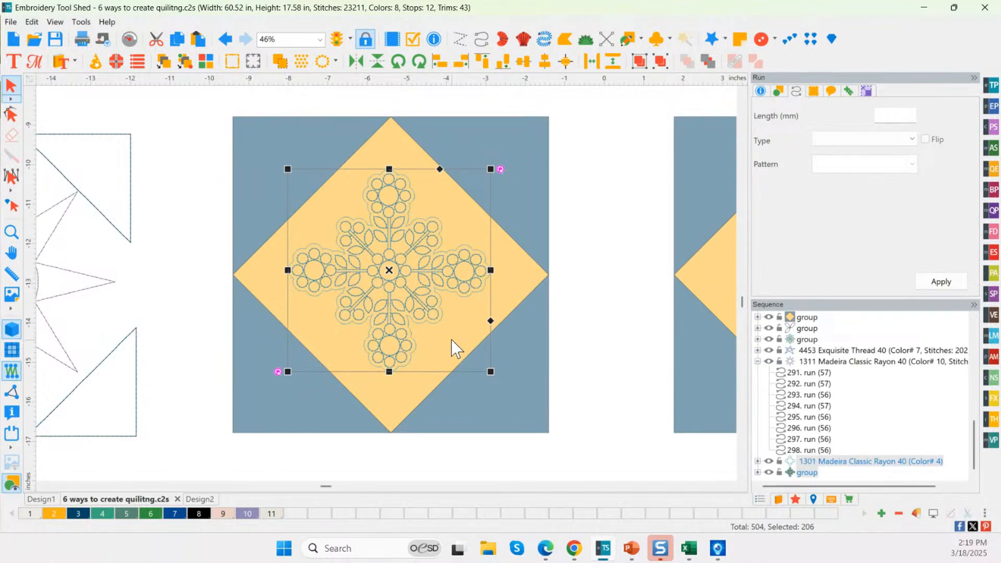
Step: Ungroup the block behind the floral embellishment and convert its yellow diamond to a Stippling fill
click(455, 224)
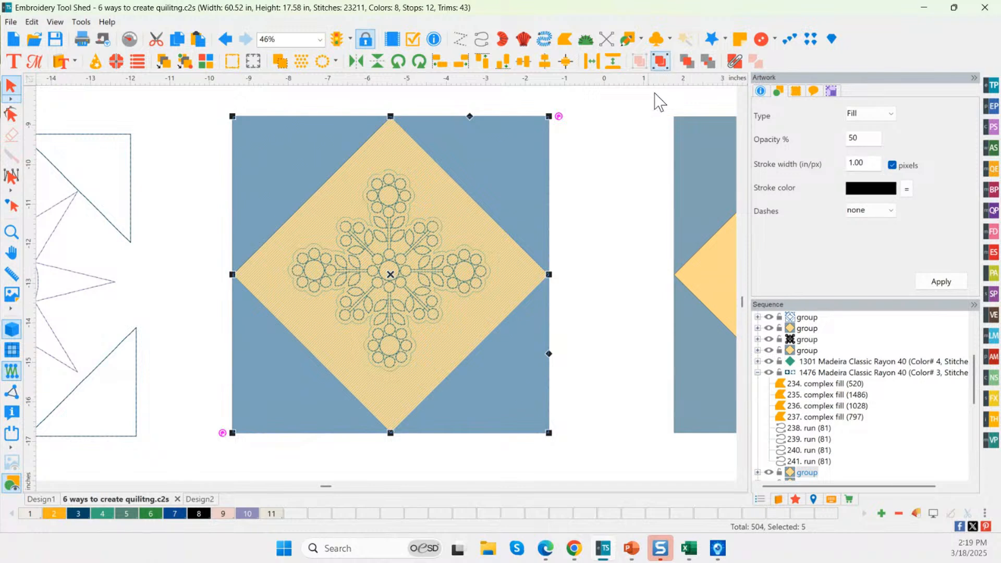
click(608, 175)
click(522, 281)
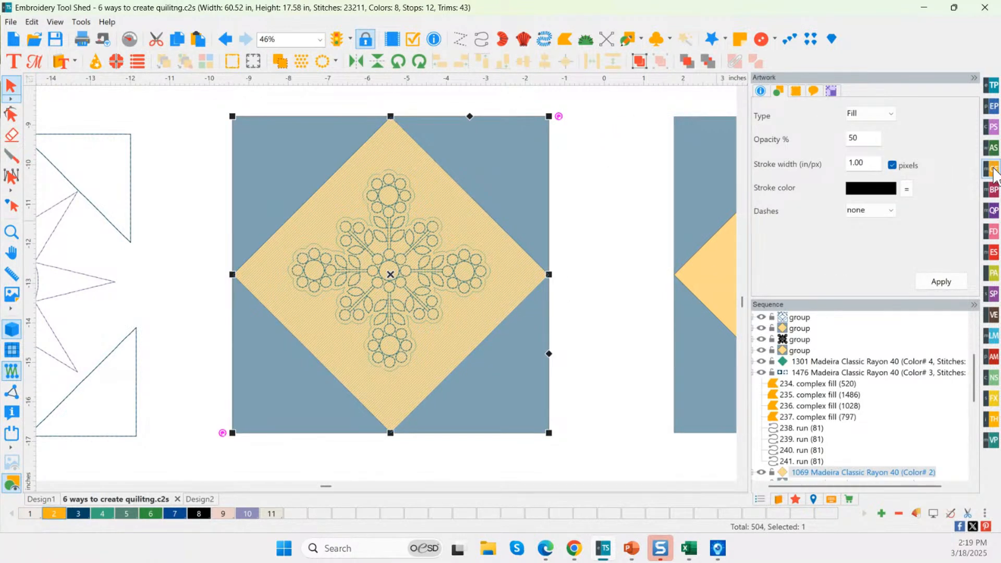
click(992, 170)
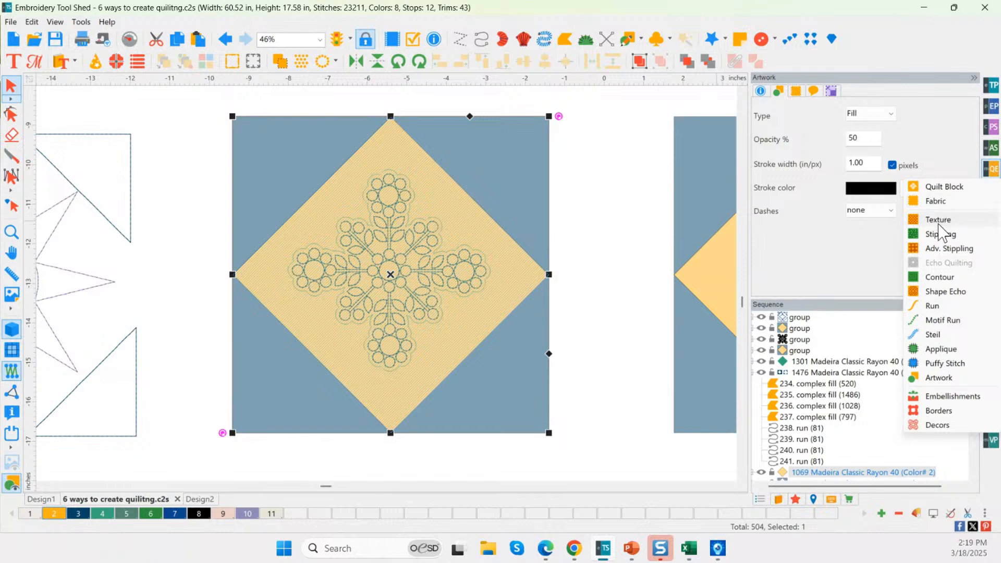
click(939, 236)
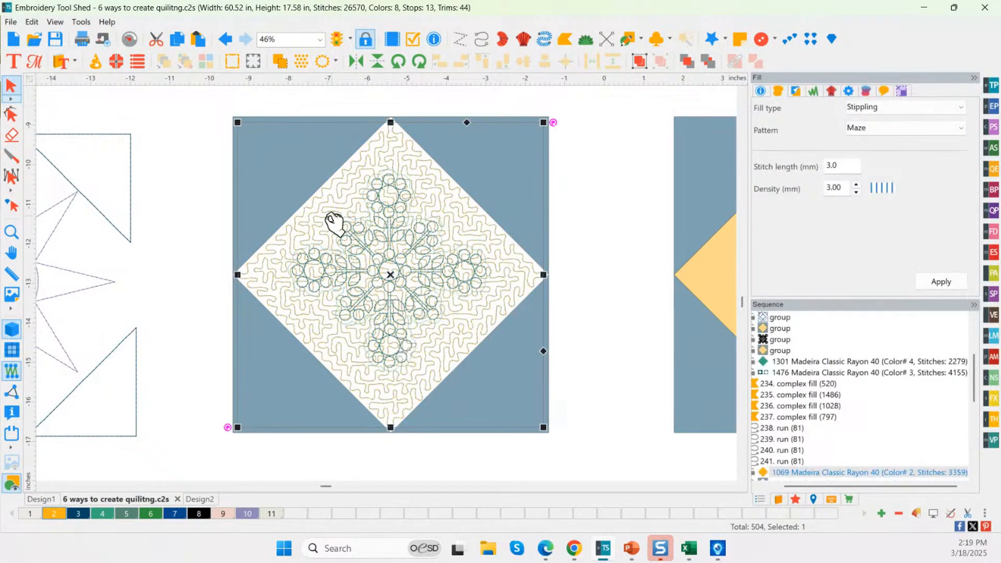
Step: Undo the Stippling conversion of the yellow diamond and deselect the block
click(390, 274)
key(ctrl+z)
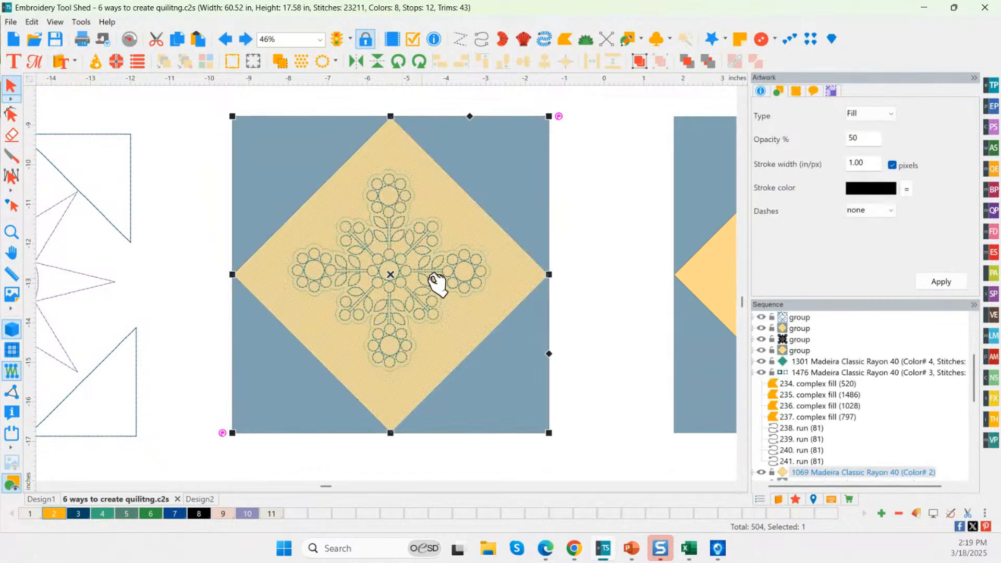
click(573, 354)
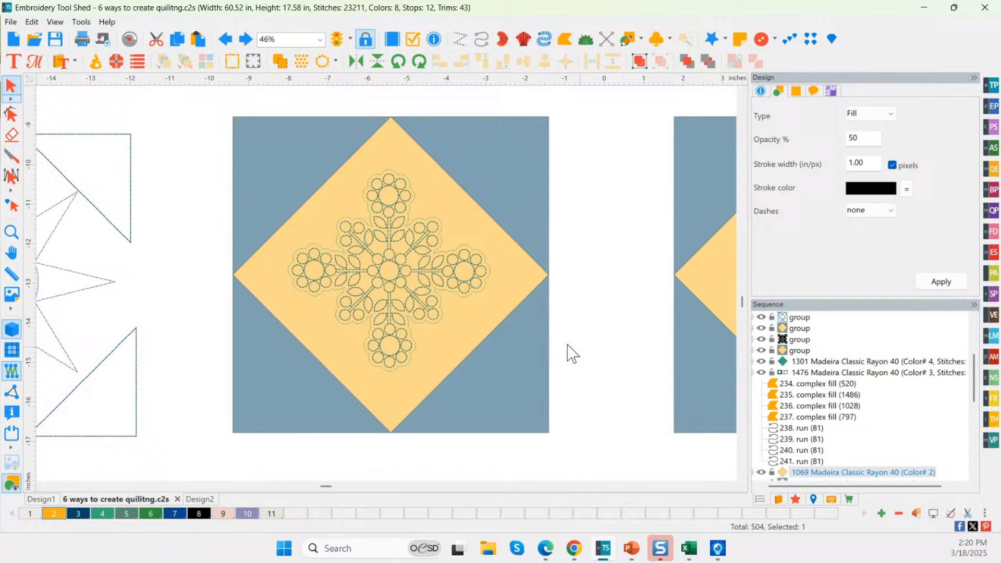
Step: Try to centre only the floral embellishment group on the yellow diamond, without its surrounding outline, and undo the alignment
click(462, 302)
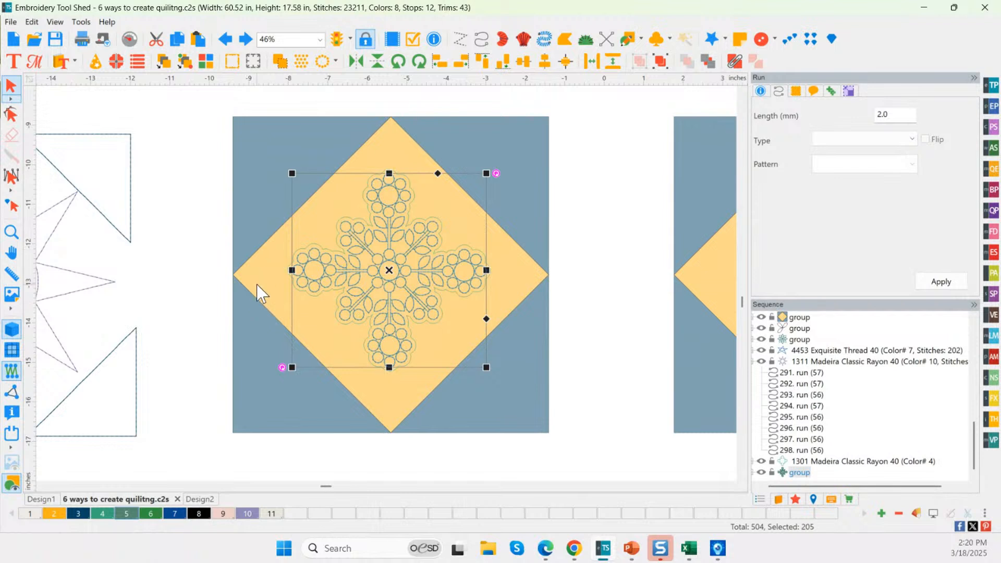
click(752, 472)
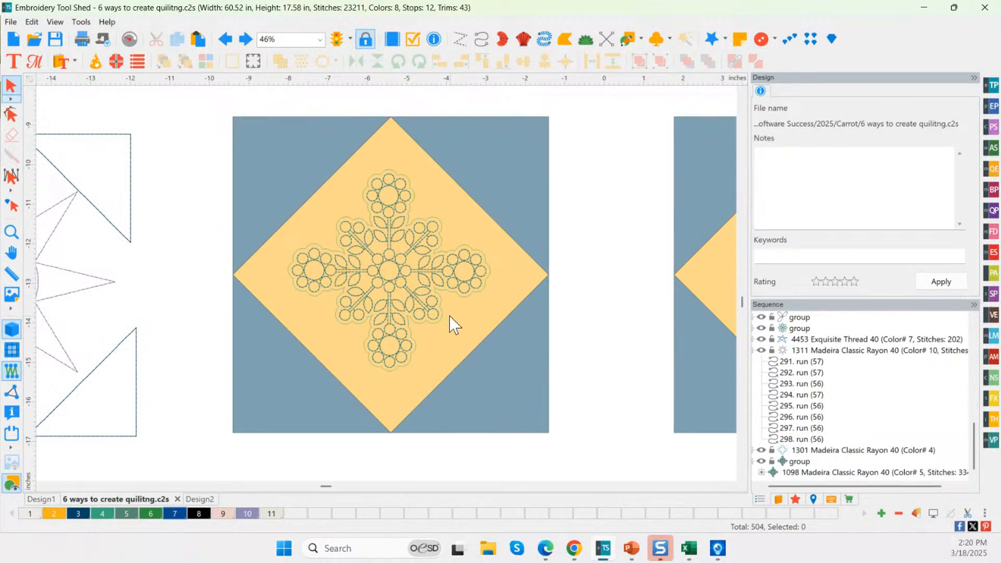
click(375, 223)
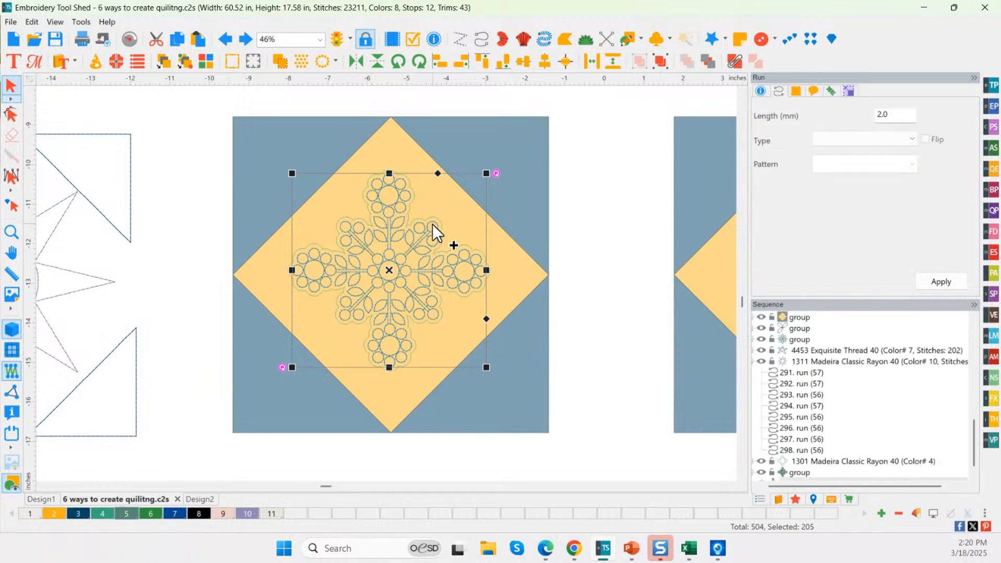
click(455, 218)
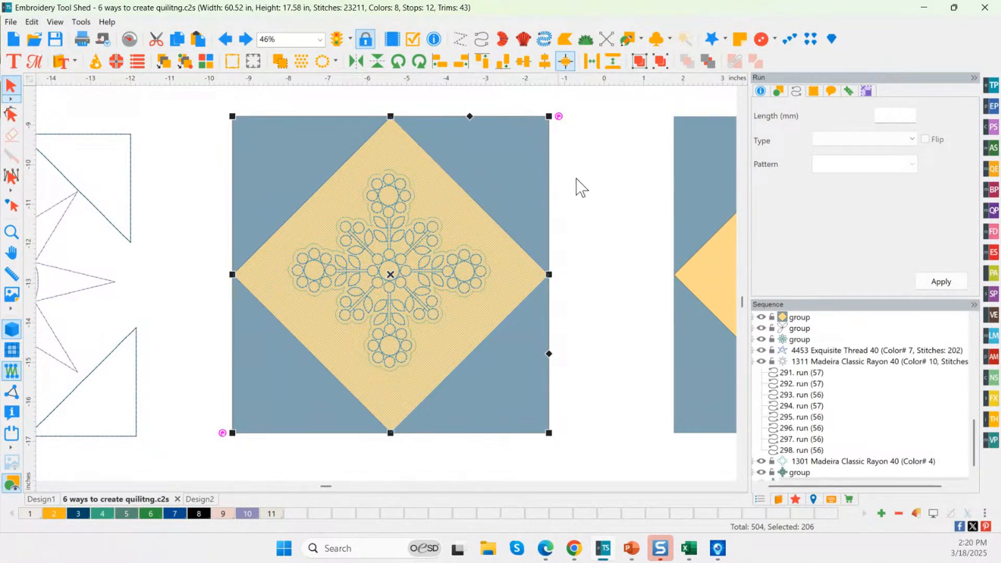
click(611, 308)
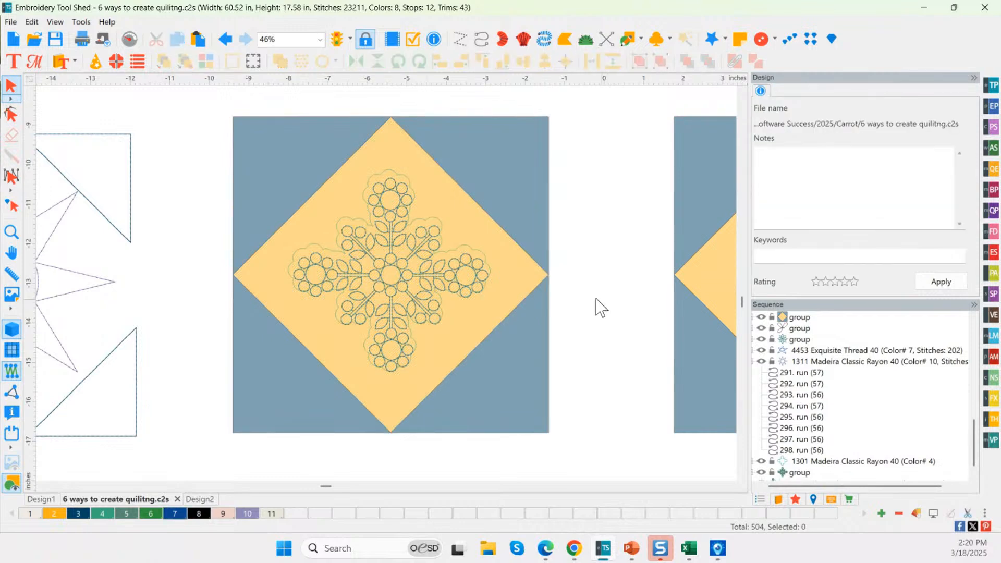
click(225, 39)
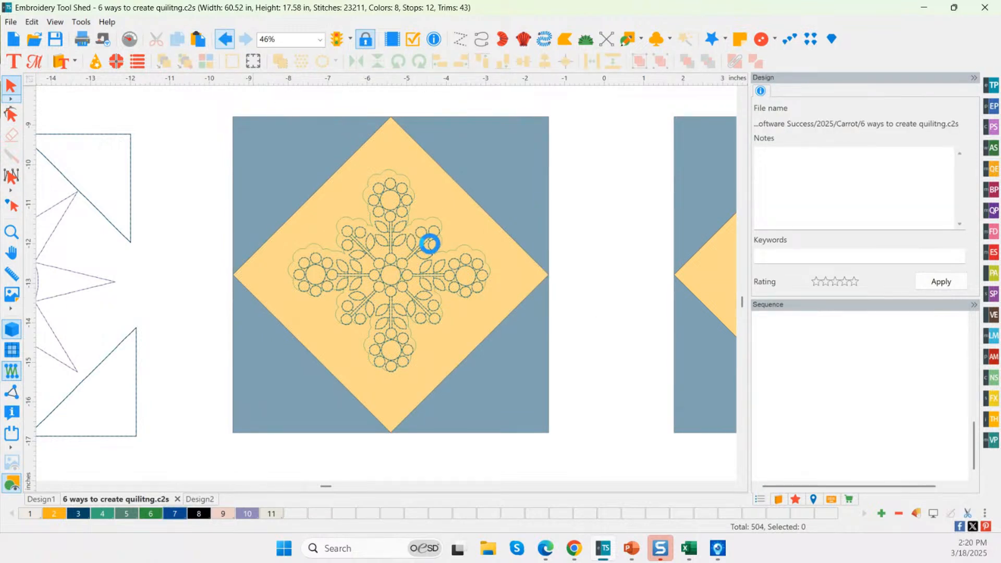
Step: Centre the floral embellishment together with its surrounding outline on the yellow diamond
click(827, 468)
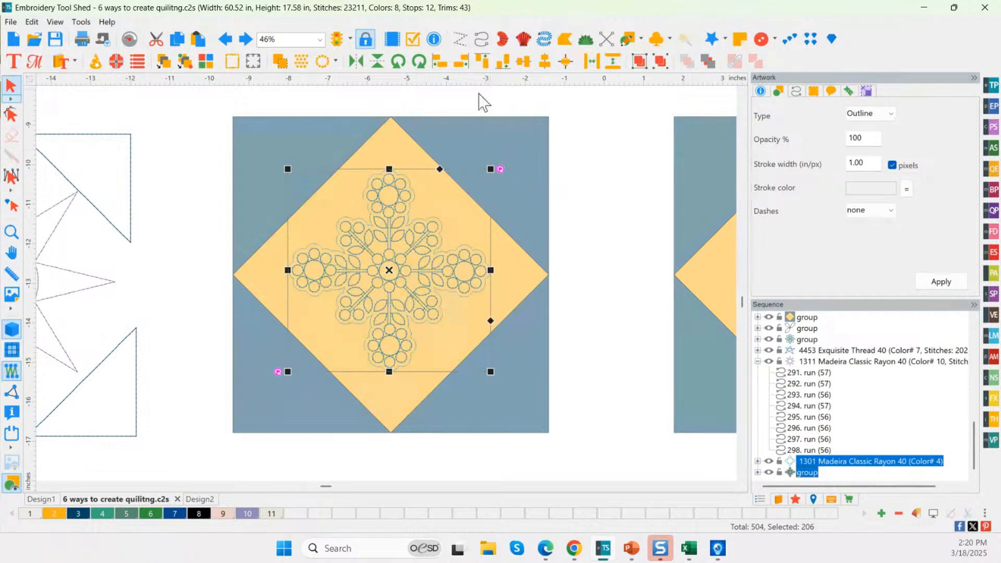
shift+click(388, 150)
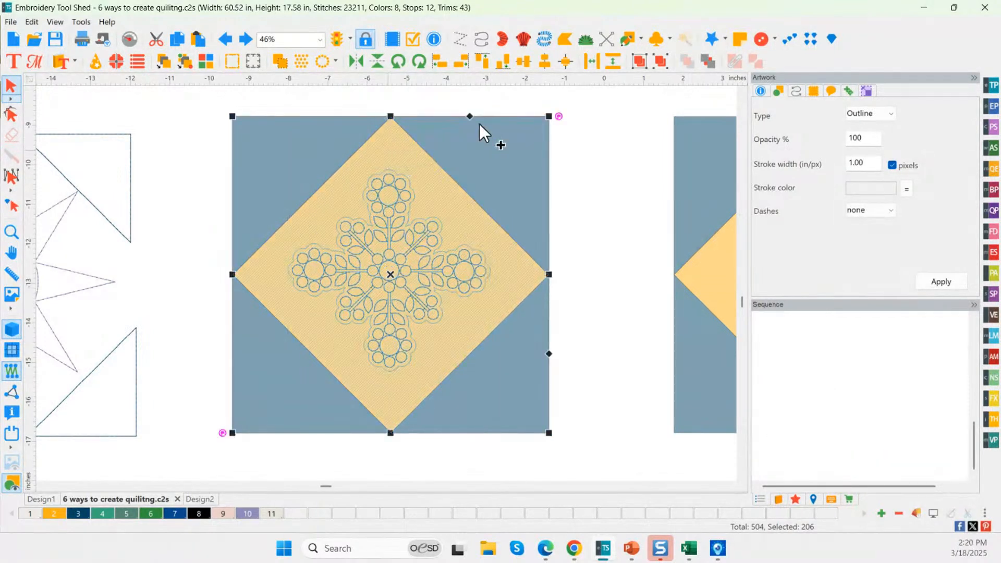
click(564, 66)
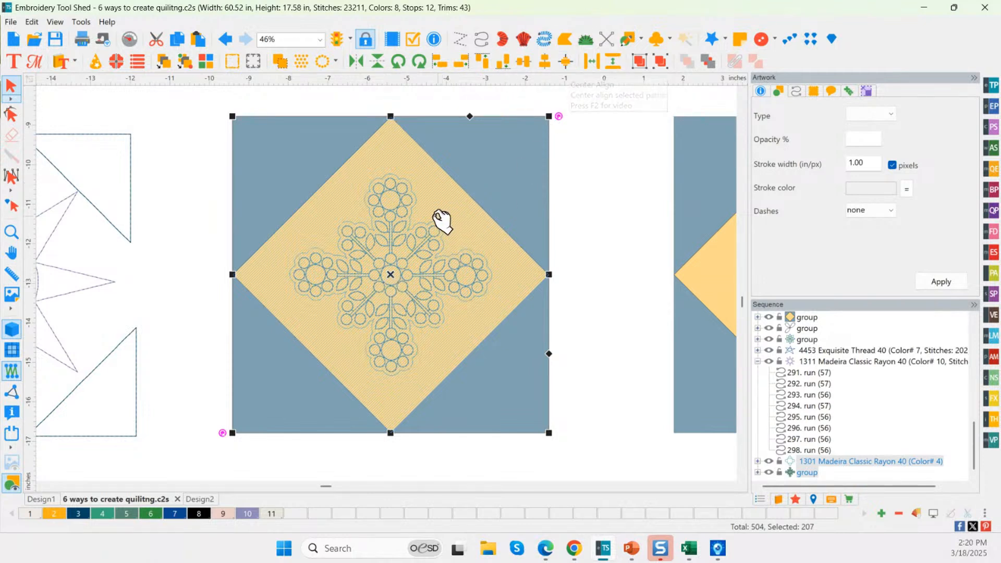
click(575, 249)
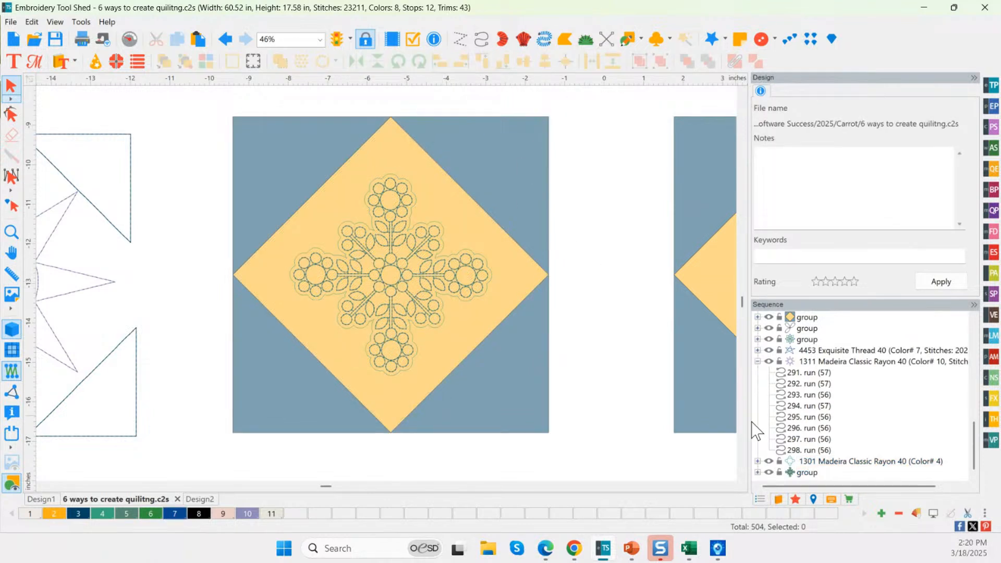
Step: Combine the outline around the floral embellishment with the yellow diamond to cut a matching opening behind the flowers
click(811, 460)
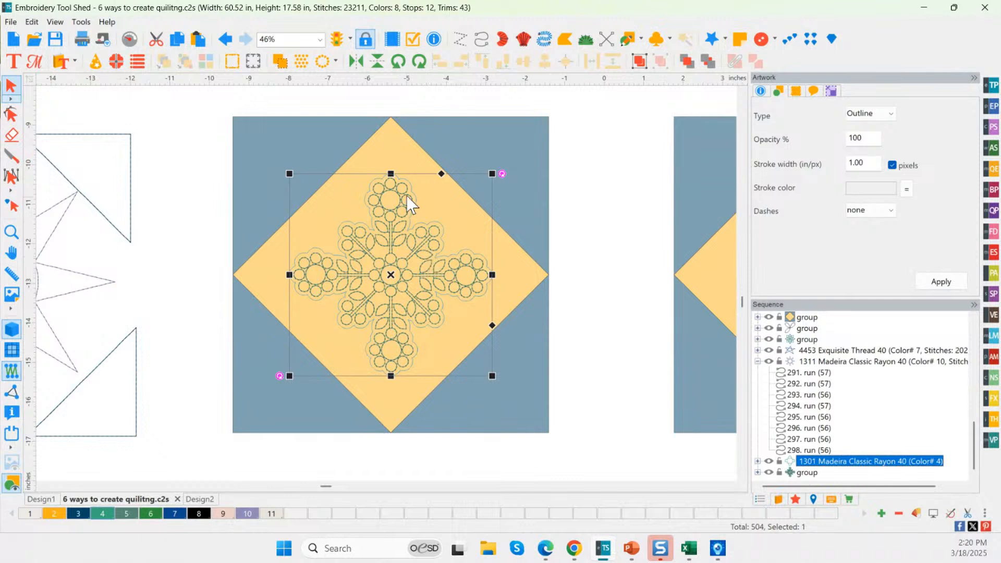
click(408, 148)
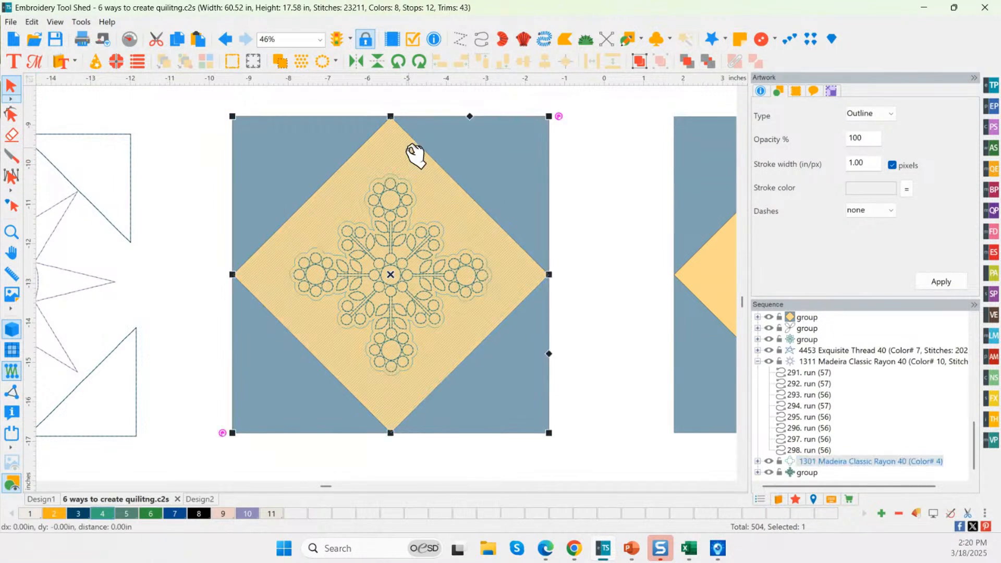
click(609, 347)
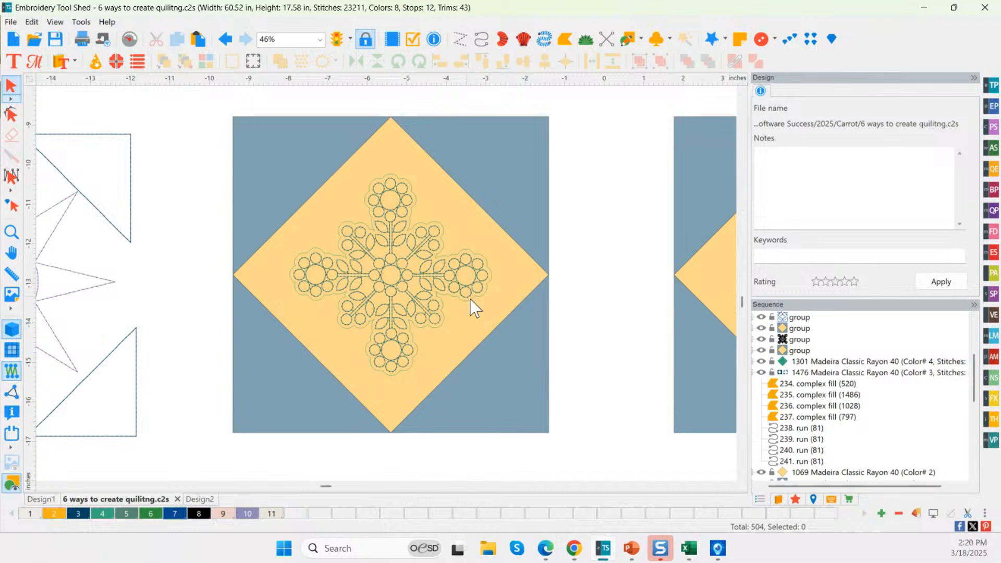
click(445, 257)
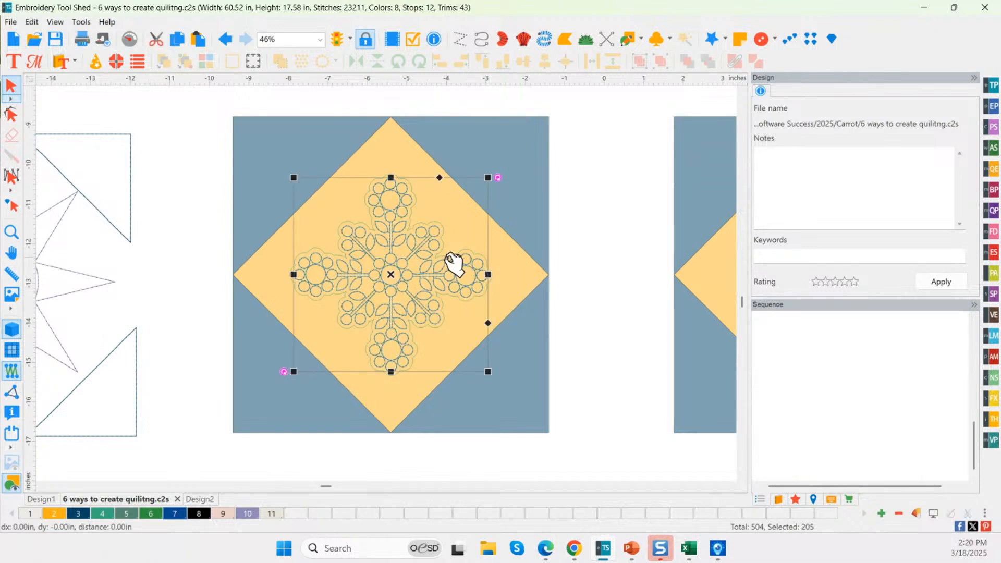
click(464, 261)
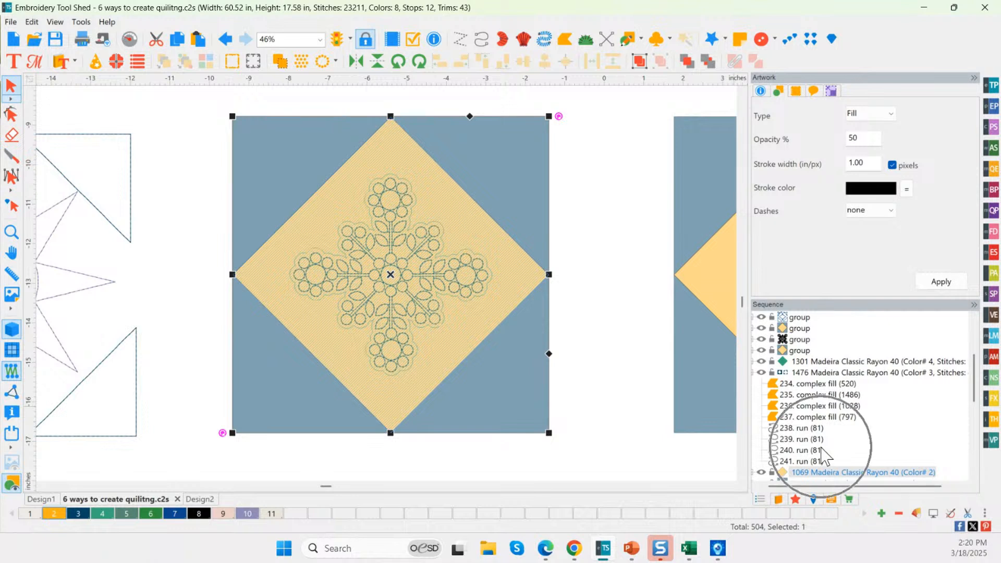
drag(974, 385, 970, 461)
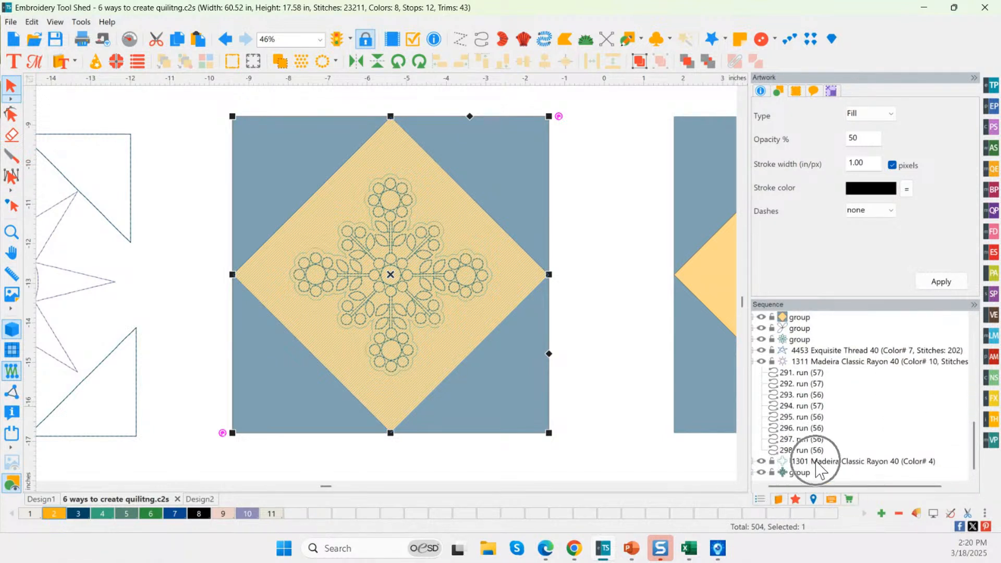
drag(794, 486, 762, 487)
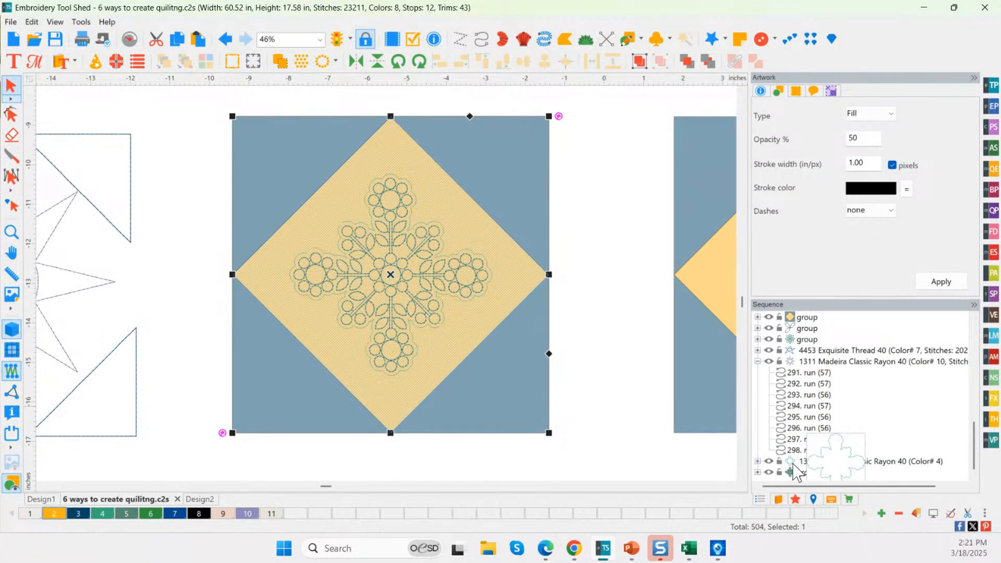
click(837, 463)
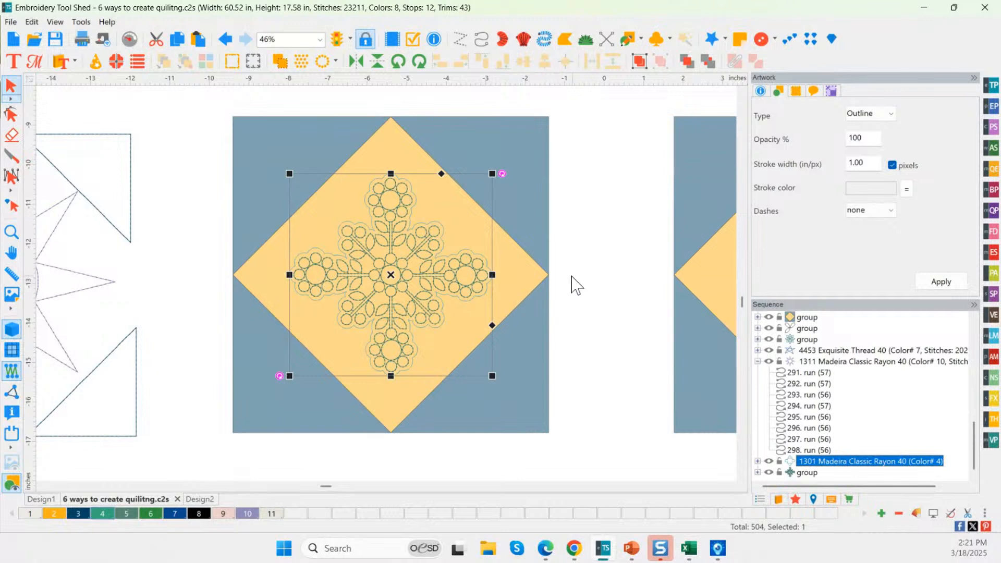
shift+click(515, 274)
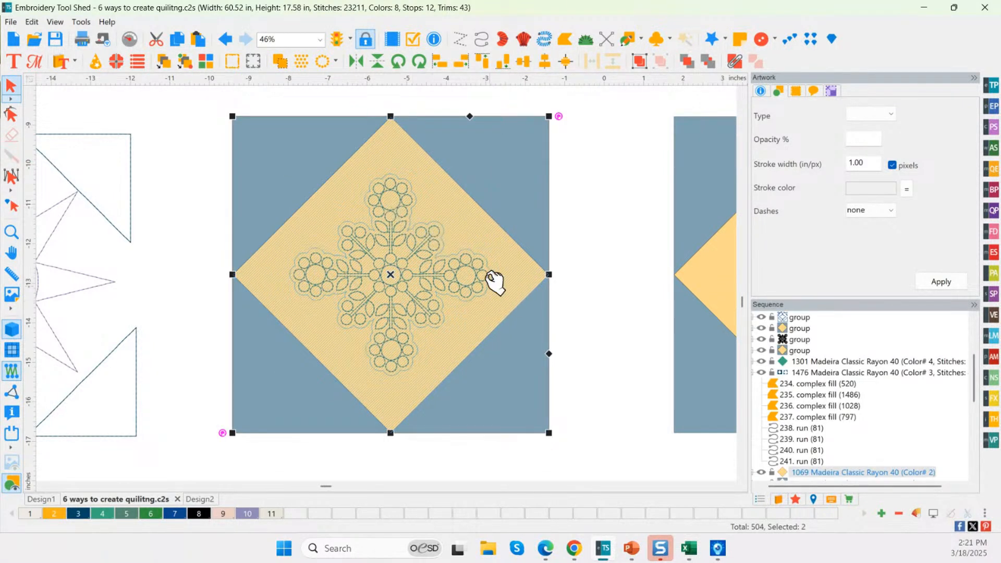
click(735, 61)
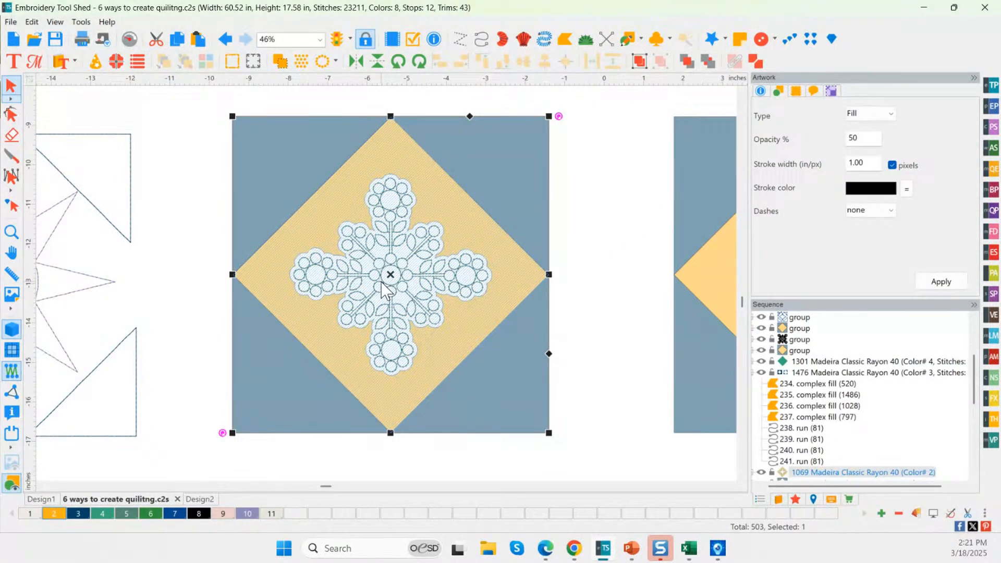
Step: Convert the cut-out yellow diamond to a Stippling fill and replace that with an Echo Quilting fill
click(992, 172)
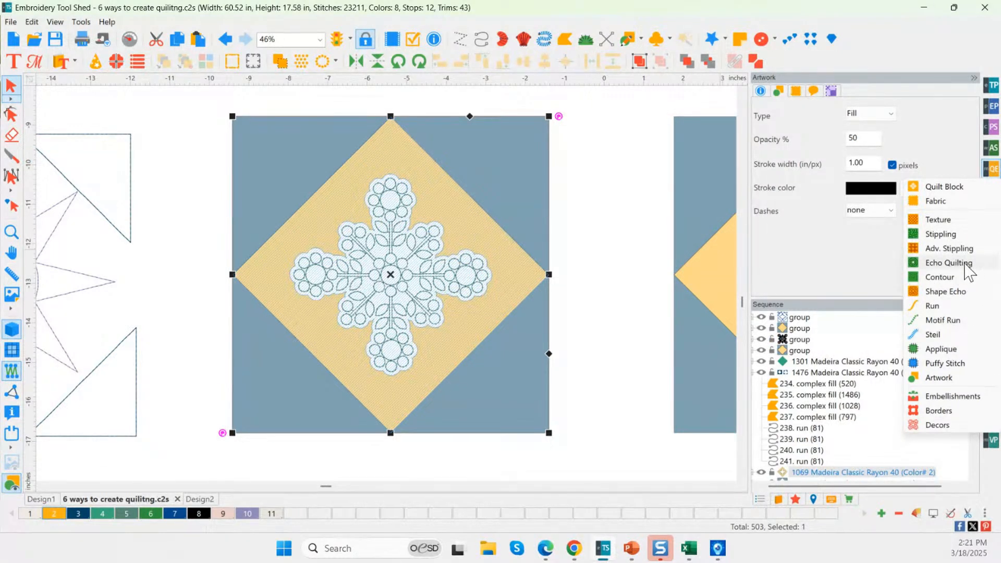
click(948, 235)
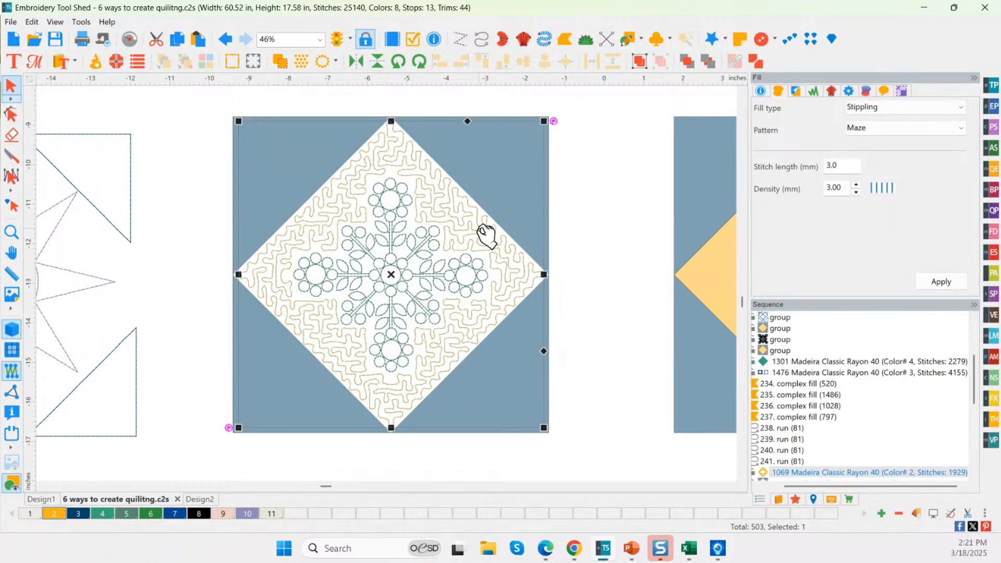
click(994, 169)
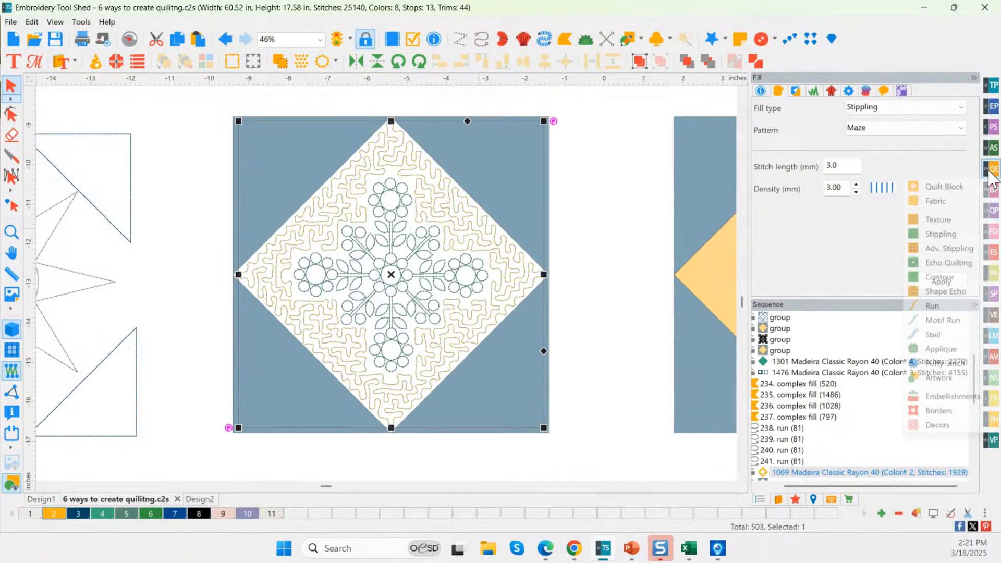
click(944, 265)
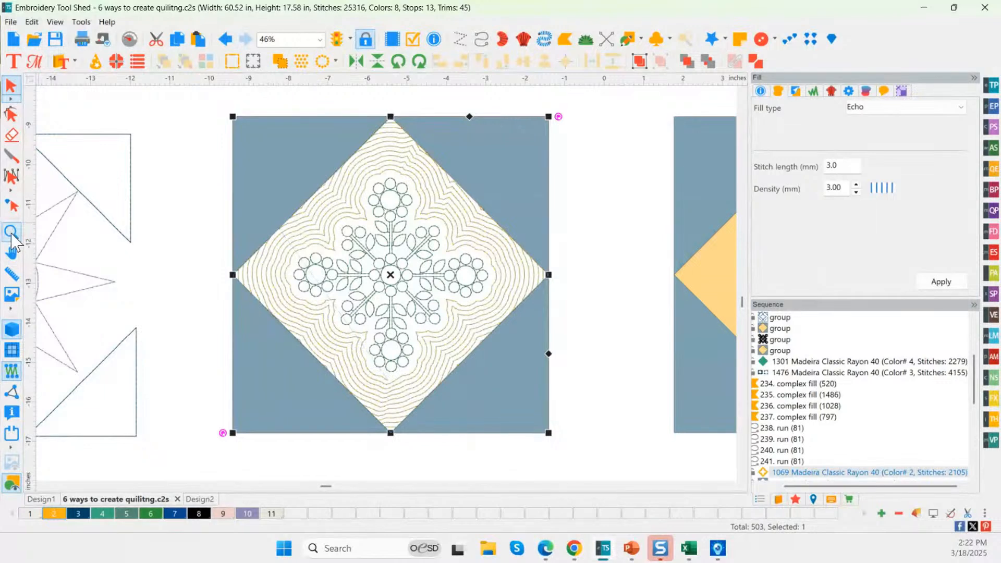
Step: Start merging a design file and open the C2S folder of the Ocean Waves collection in dime > Designs
key(ctrl+0)
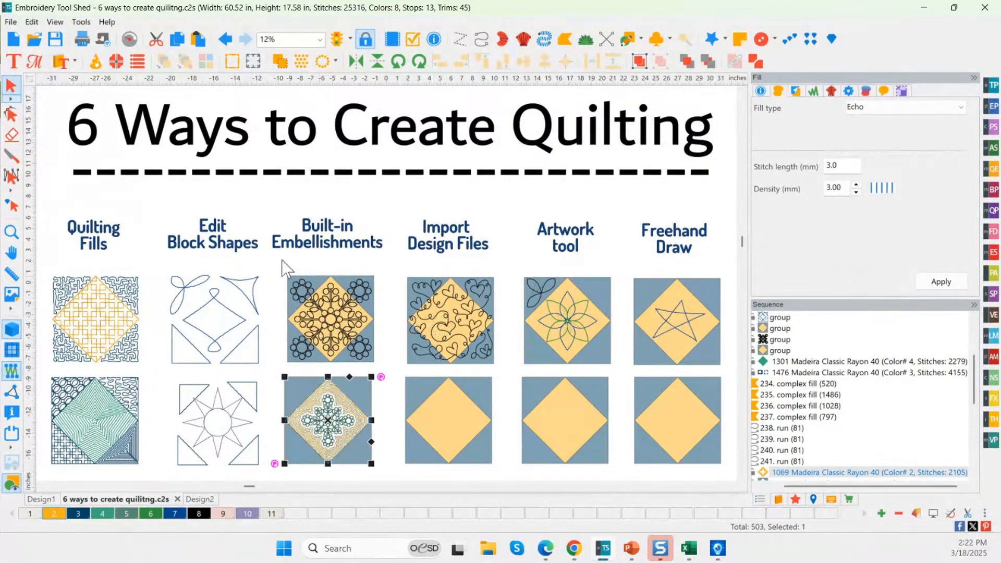
click(10, 21)
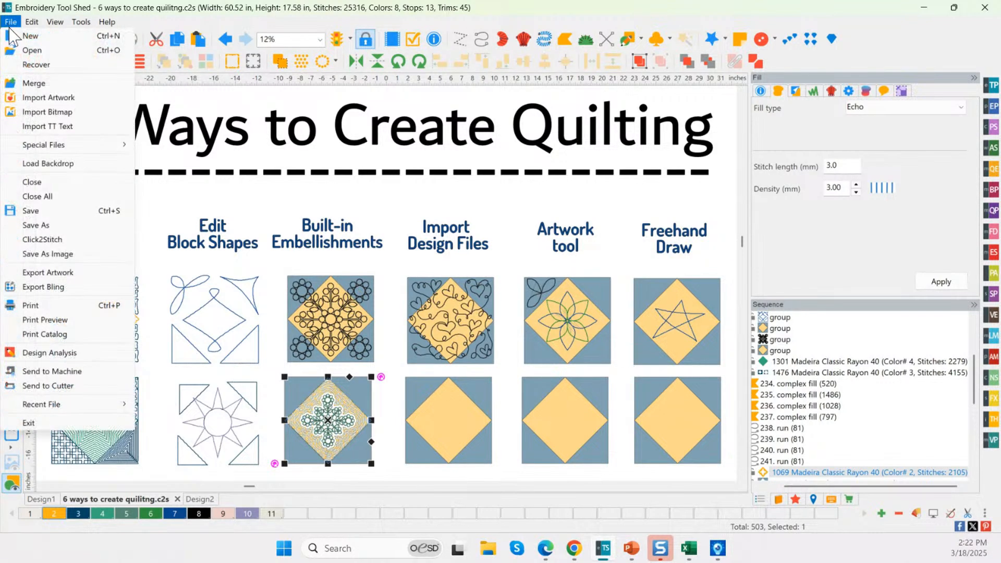
click(34, 84)
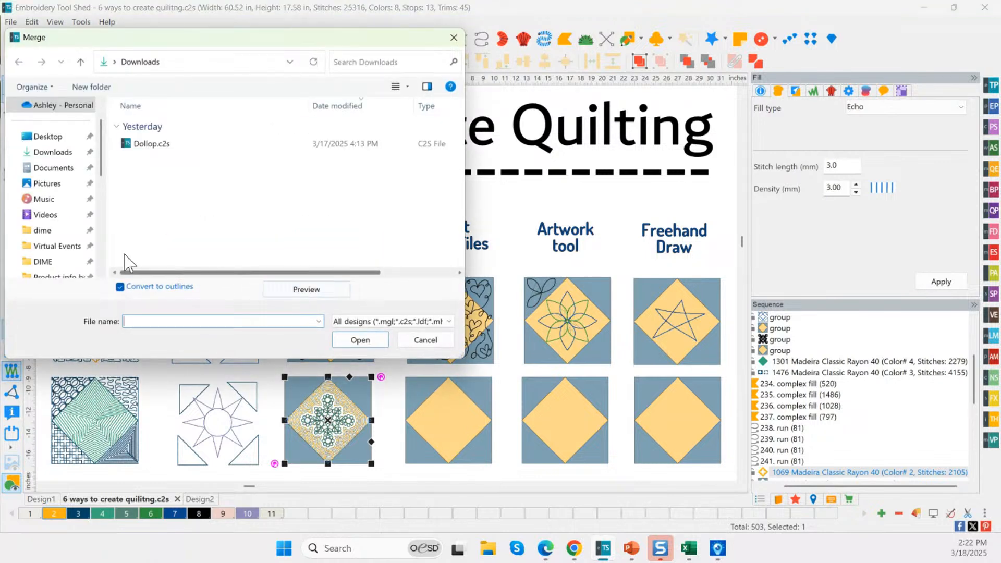
click(68, 230)
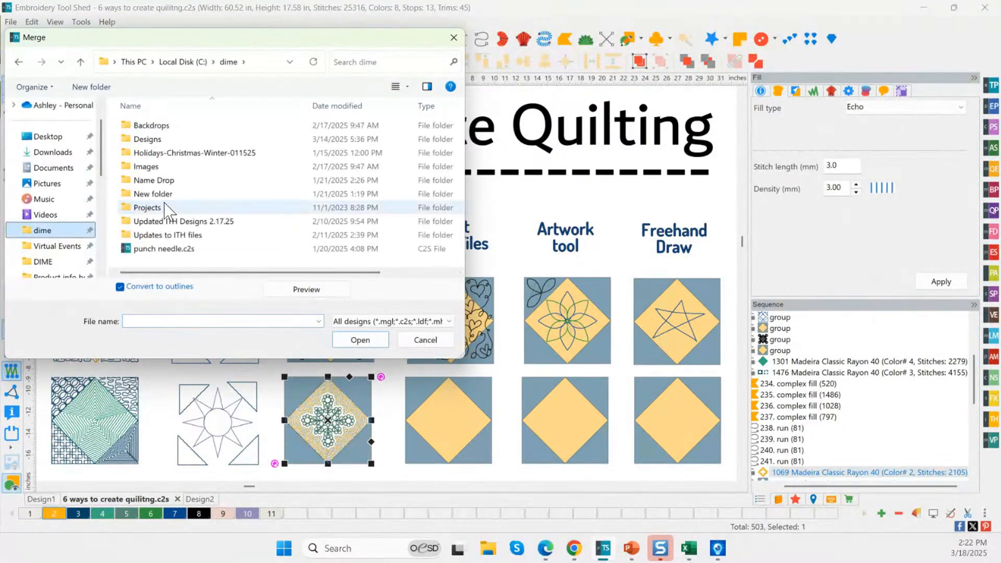
double_click(153, 138)
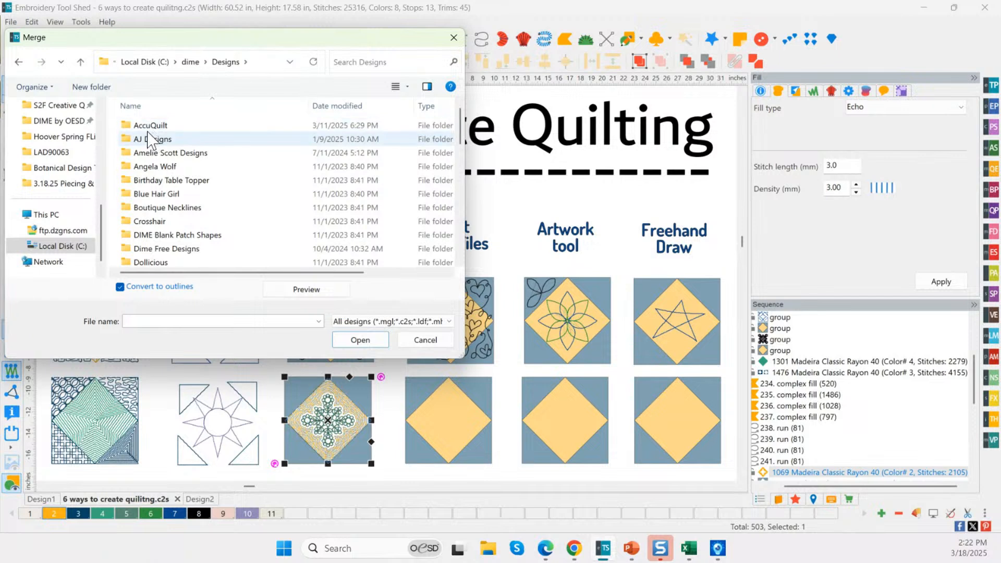
scroll(194, 219, down, 5)
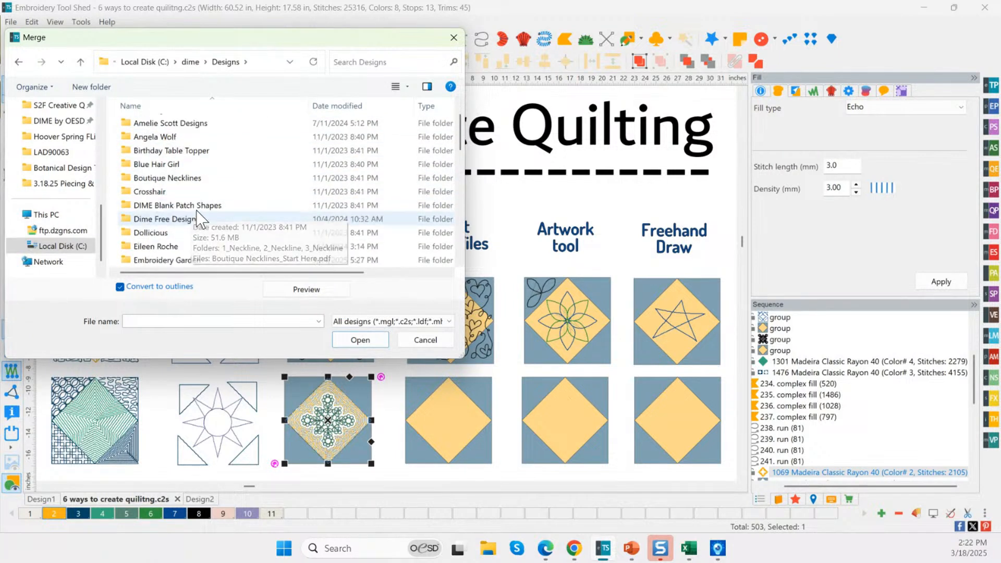
scroll(204, 218, down, 4)
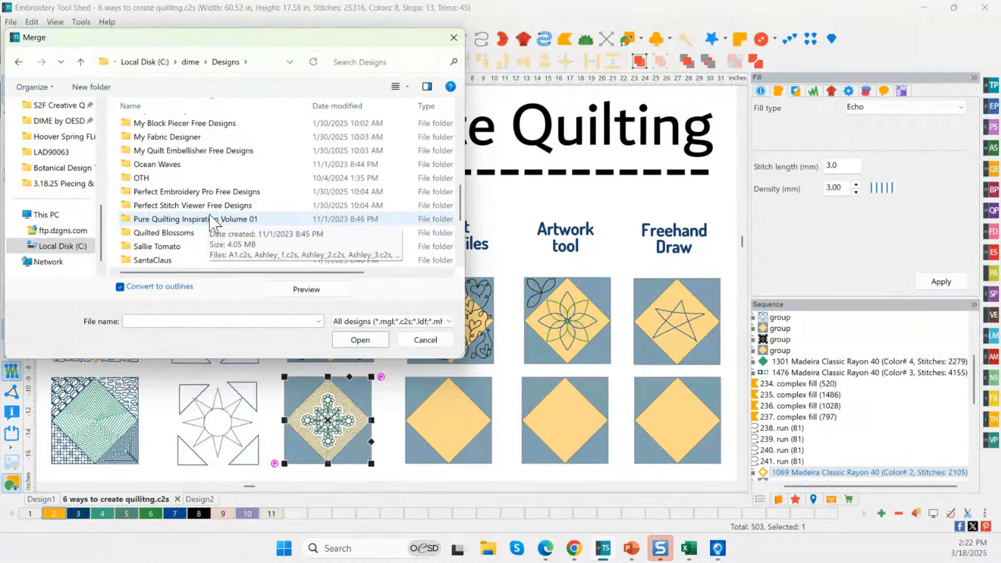
double_click(149, 164)
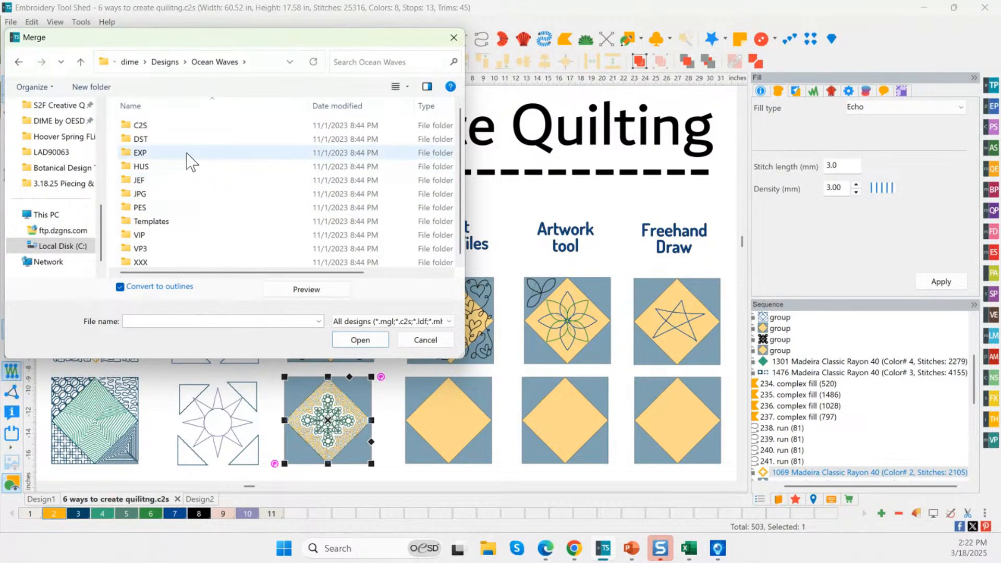
double_click(140, 126)
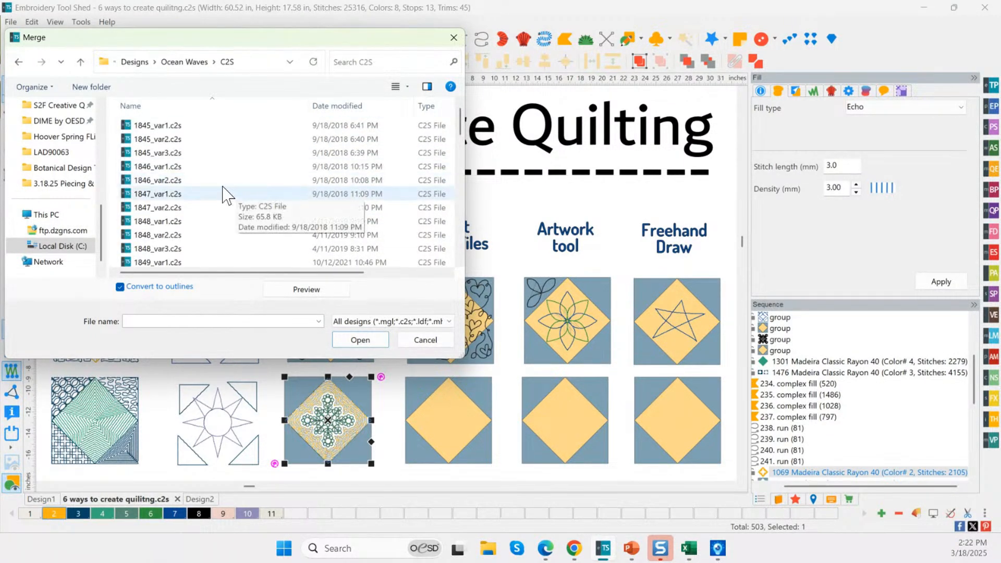
Step: Show the Ocean Waves files as large thumbnails and merge the square dolphin design 1848_var3.c2s into the layout
click(408, 87)
click(452, 37)
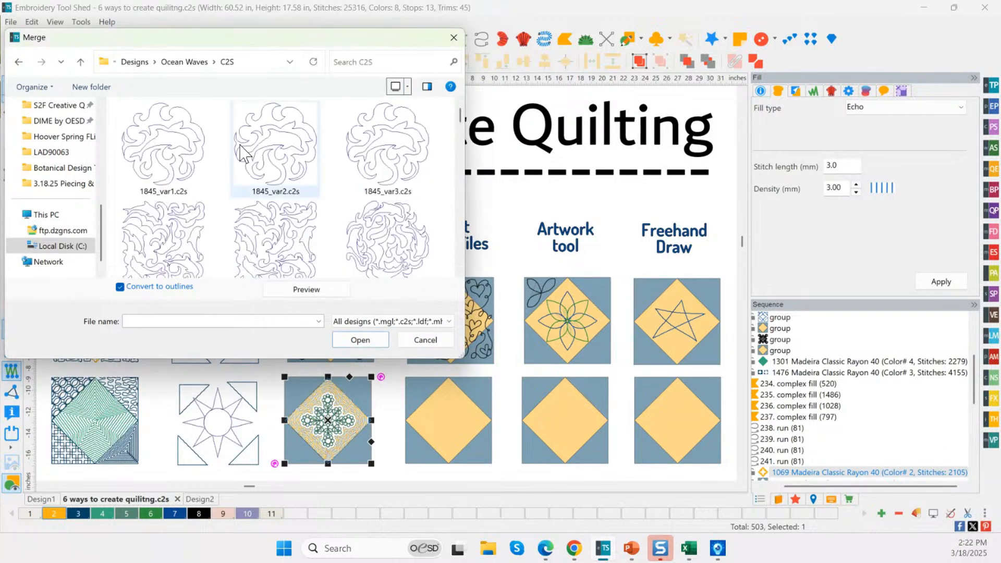
click(276, 176)
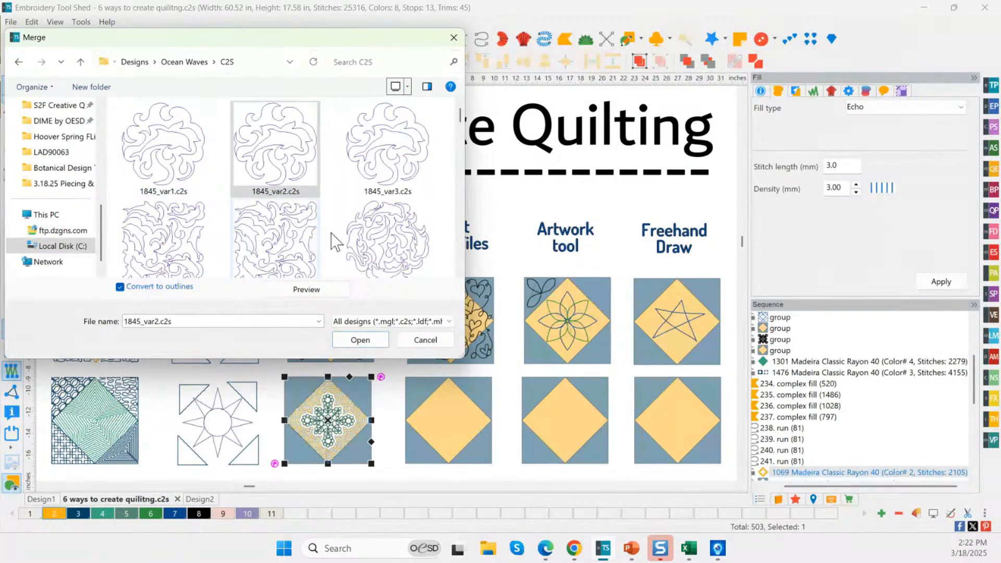
drag(460, 114, 461, 140)
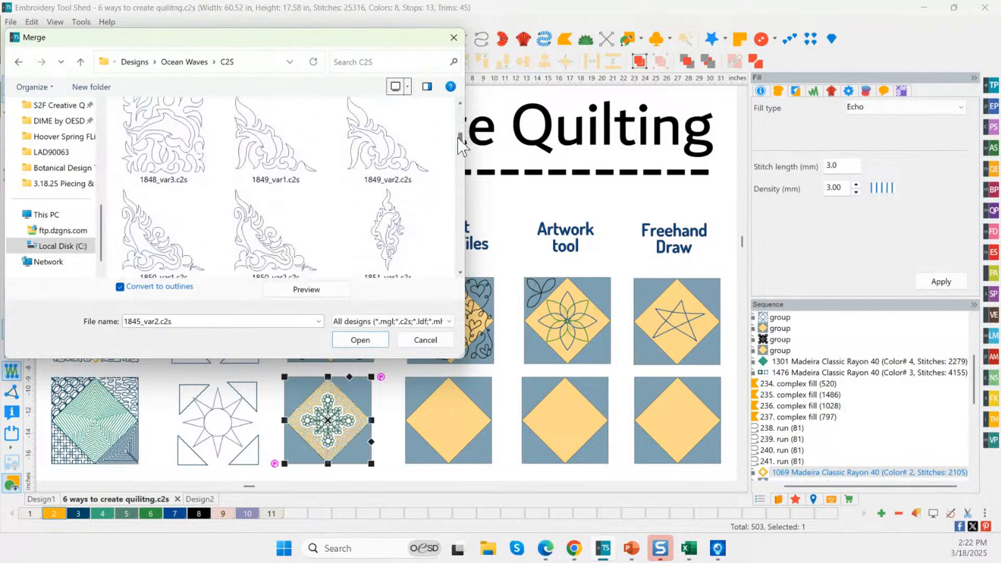
double_click(156, 157)
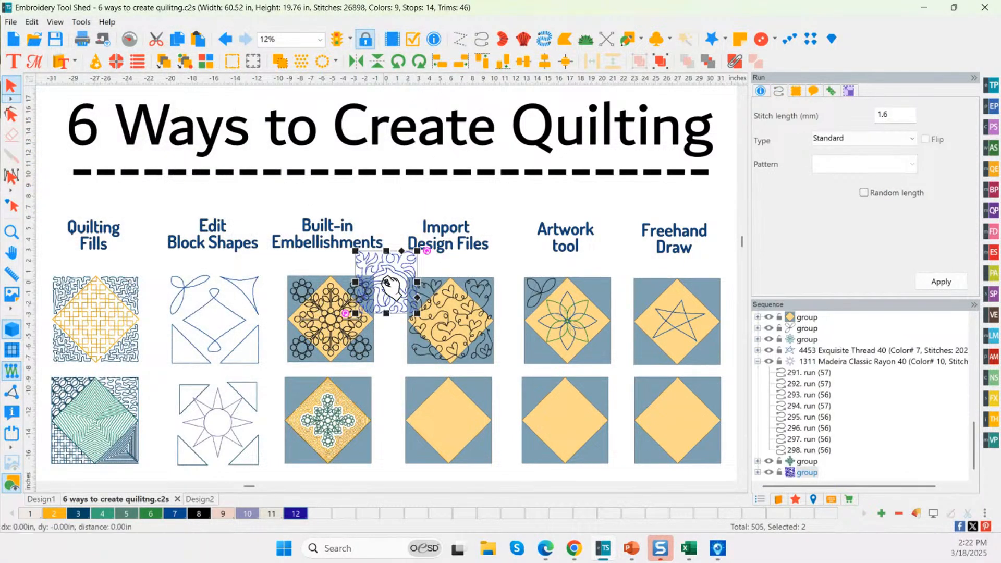
Step: Move the dolphin design onto the lower Import Design Files block and enlarge it proportionally to nearly fill the block
drag(391, 288, 447, 422)
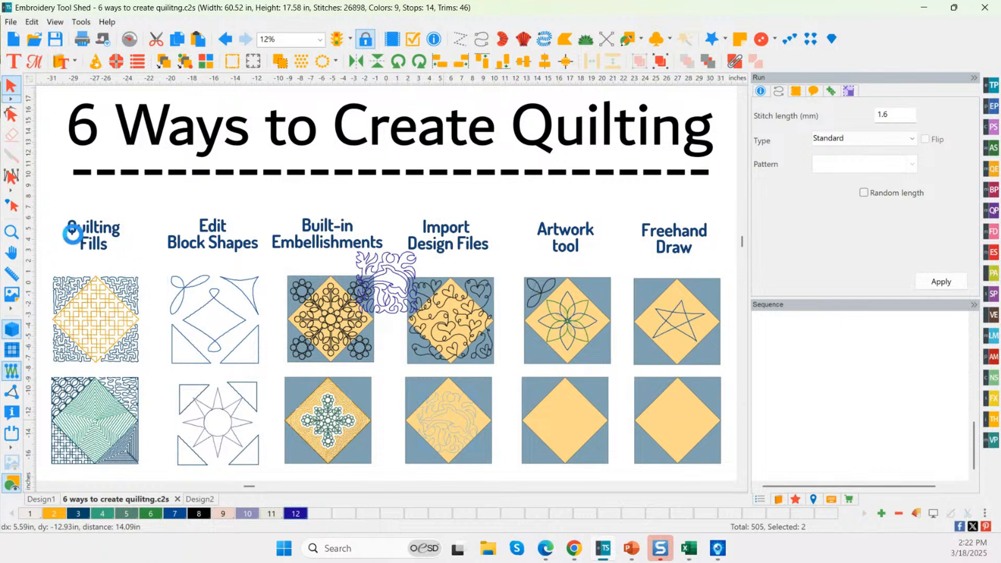
click(13, 231)
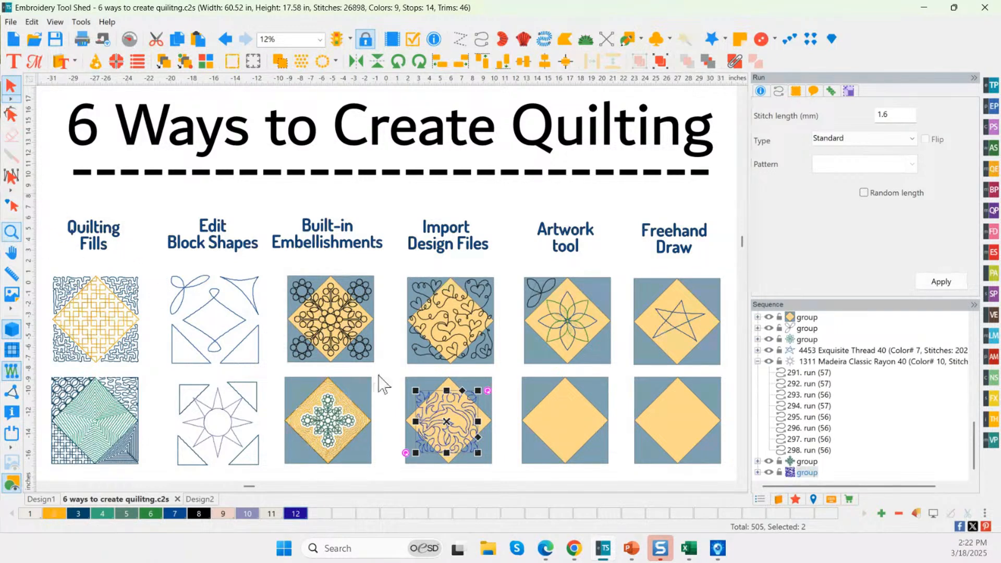
drag(380, 361, 511, 473)
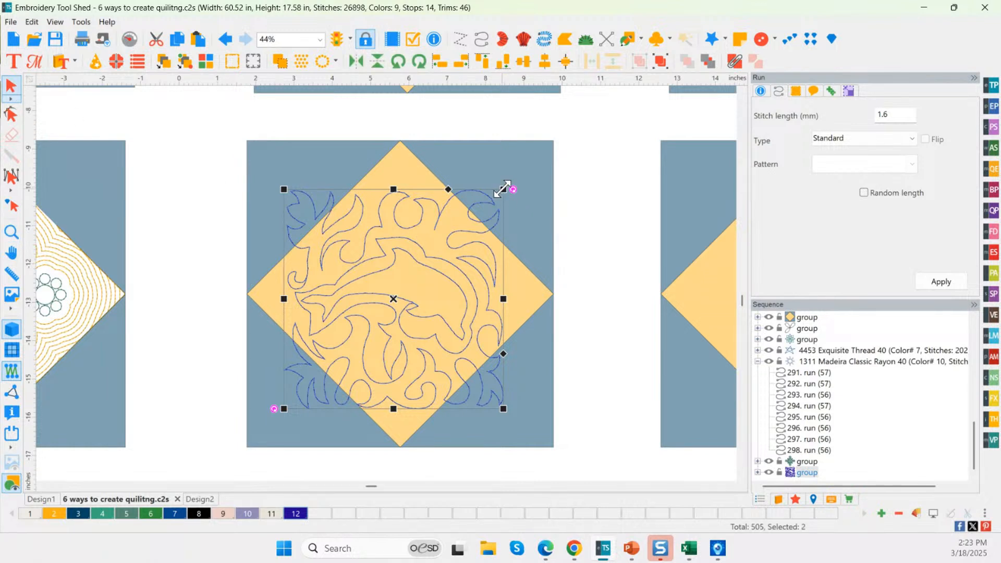
drag(503, 189, 539, 155)
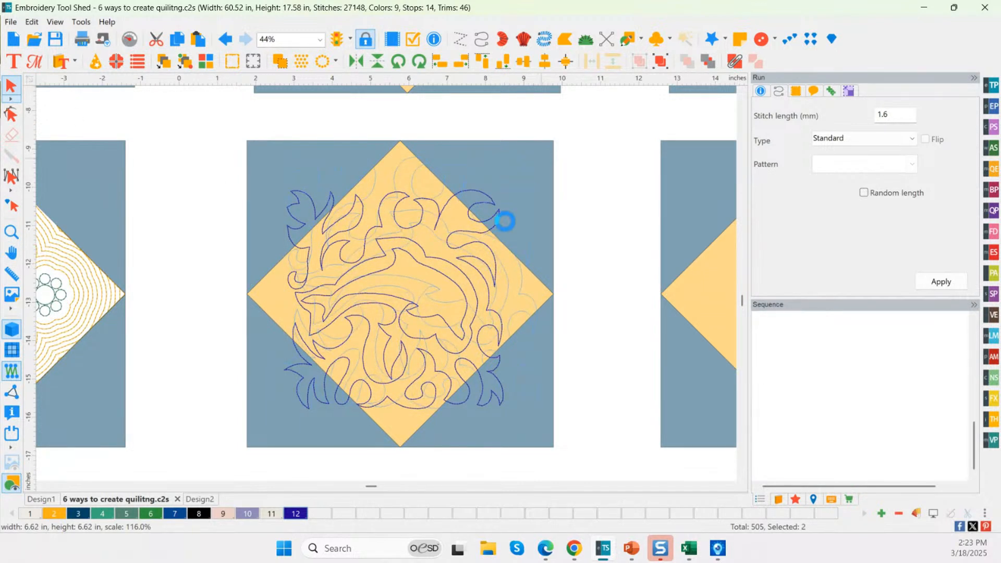
drag(283, 408, 263, 430)
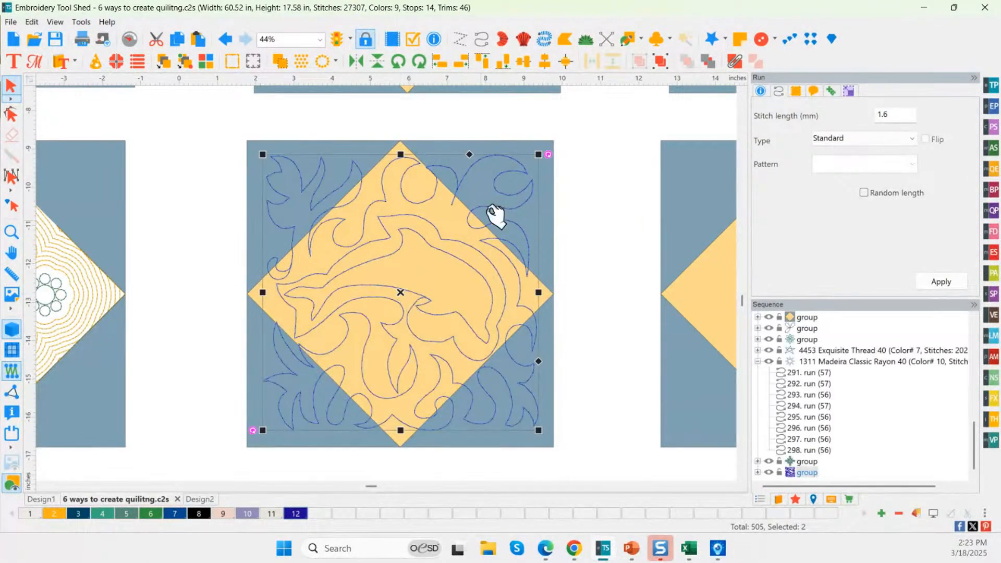
Step: Set the dolphin design's width to 7.25 in with its aspect ratio maintained and apply the size
click(850, 92)
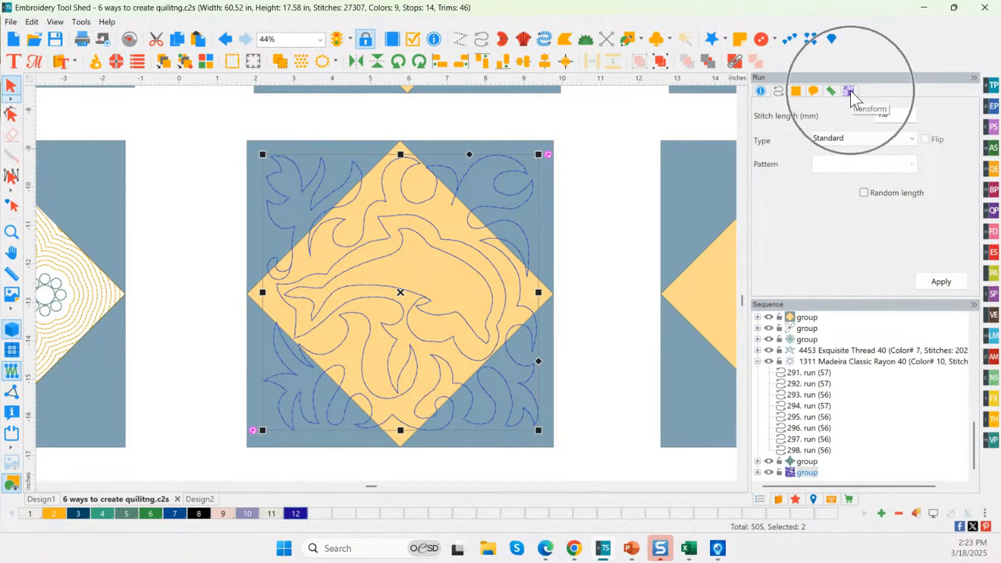
click(850, 92)
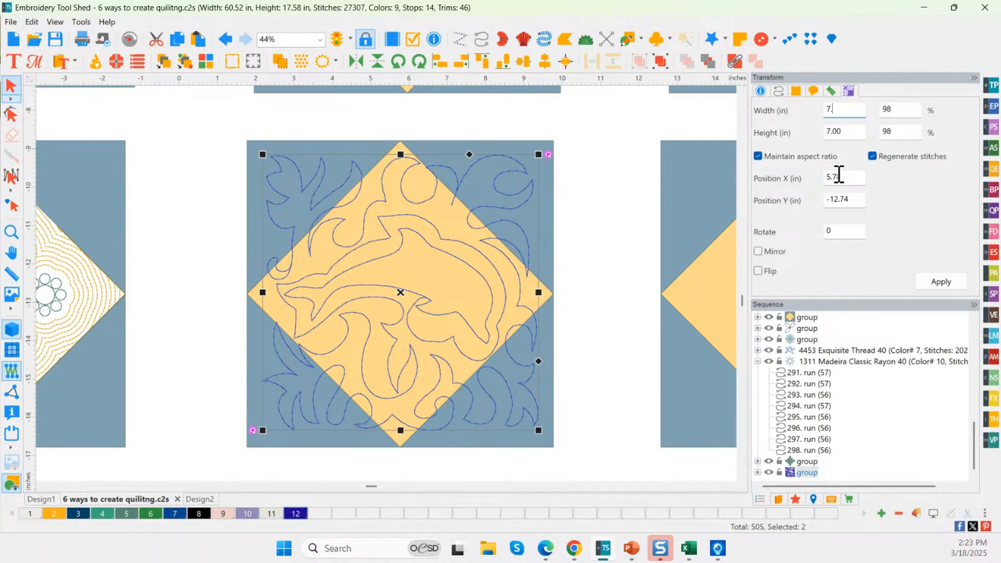
text(7.25)
click(941, 282)
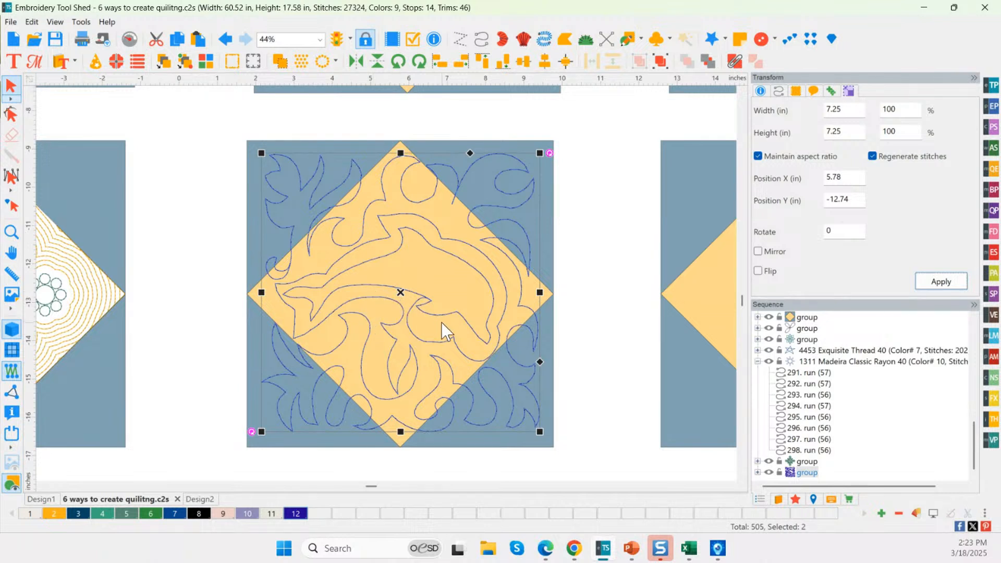
Step: Browse the built-in design library, including Ocean Waves, and open the PES folder of the Tapestry collection
click(779, 500)
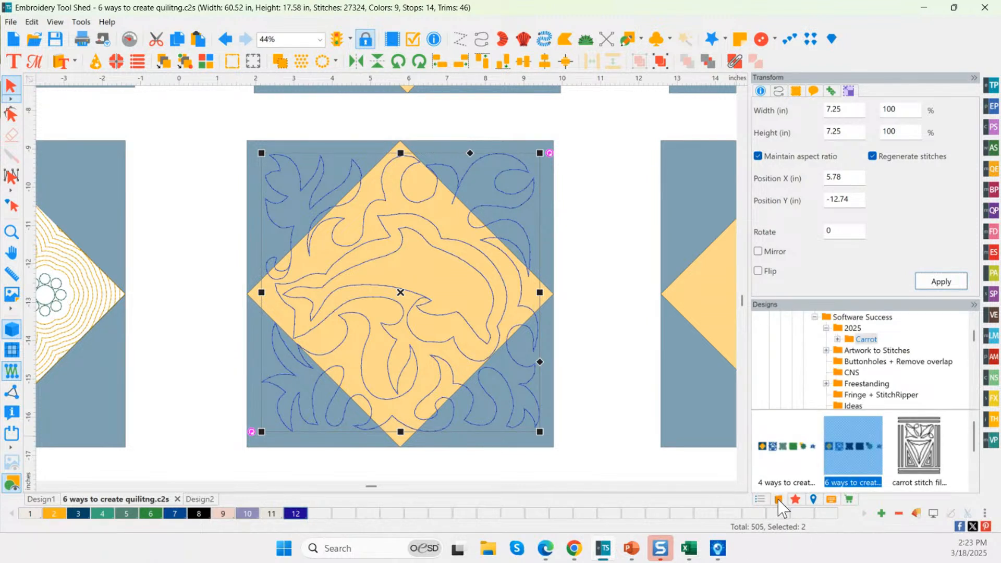
drag(978, 342, 981, 329)
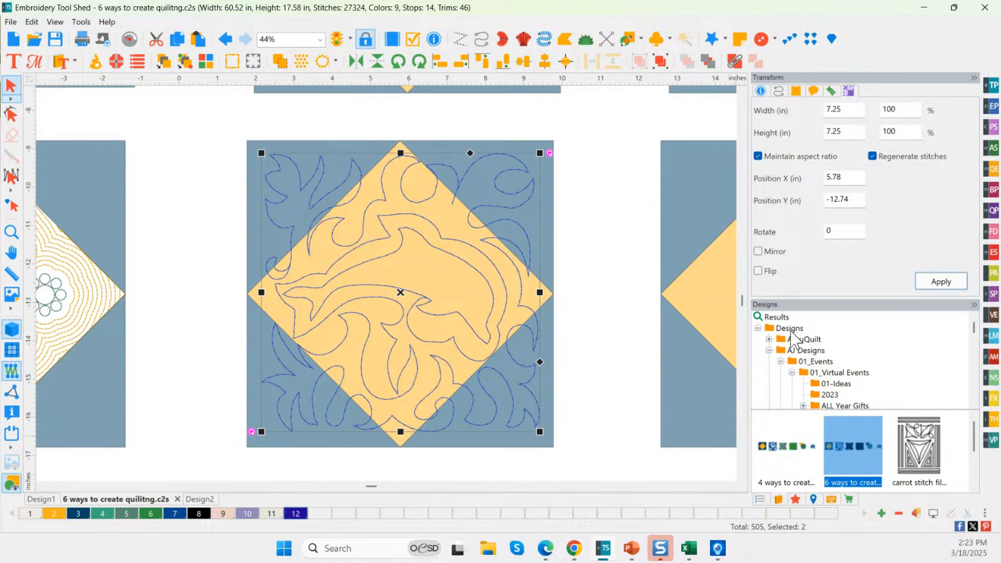
drag(974, 329, 974, 401)
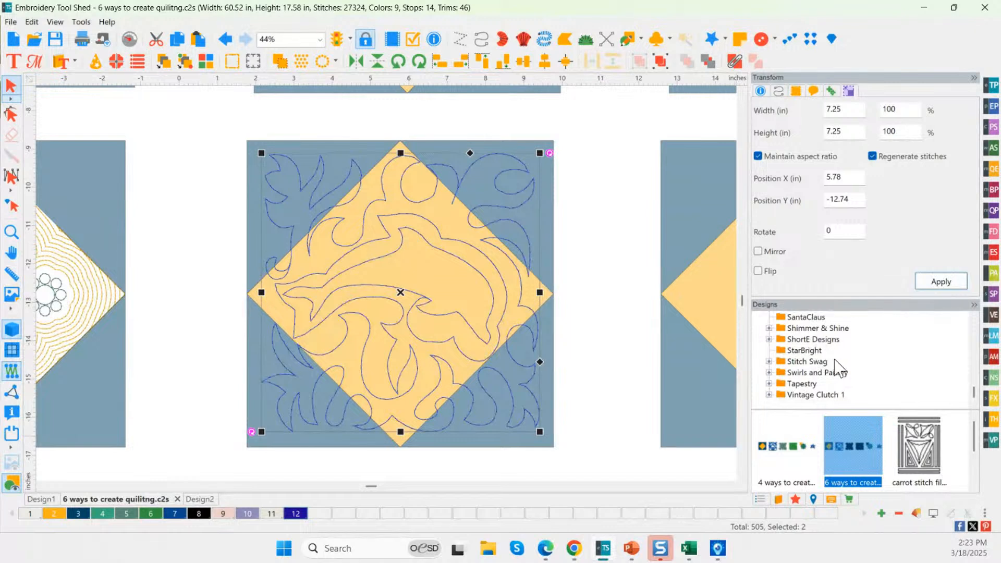
scroll(839, 373, up, 1)
scroll(843, 374, up, 2)
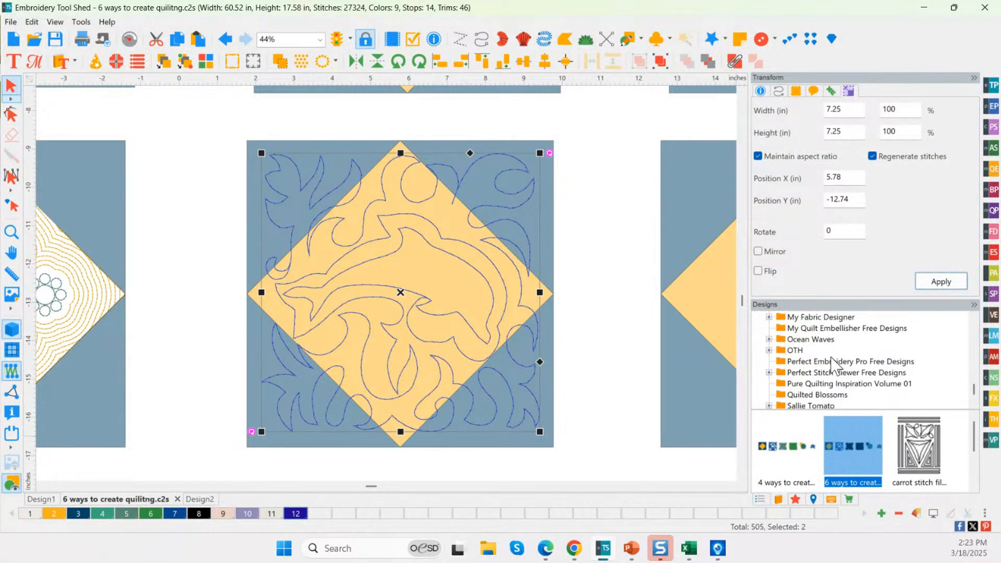
click(808, 340)
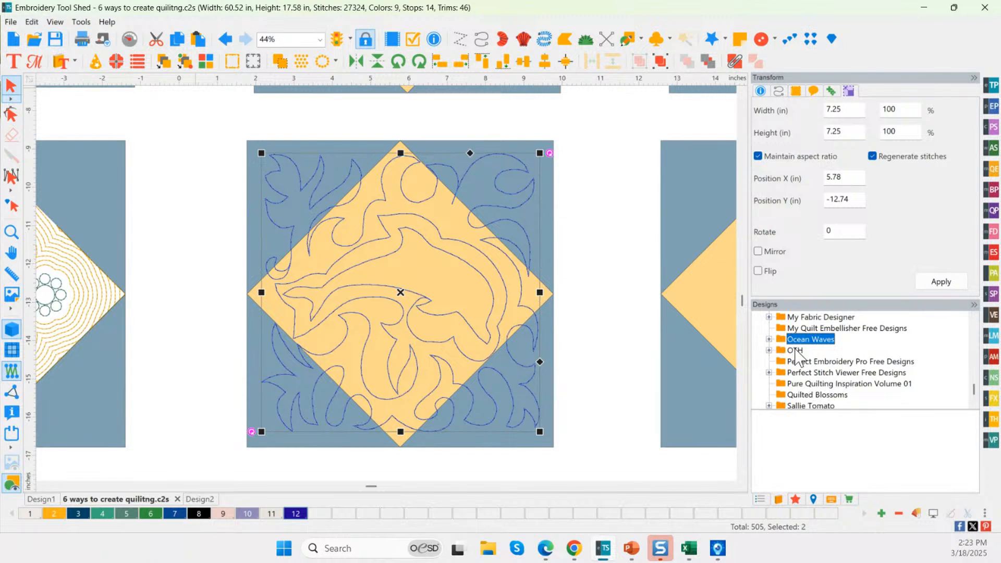
scroll(974, 405, down, 2)
click(974, 405)
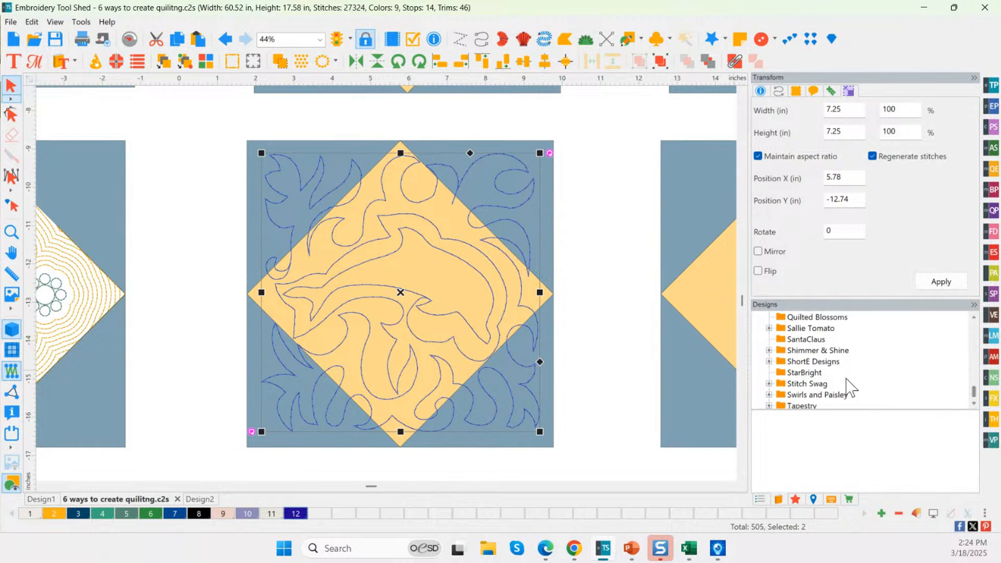
double_click(811, 407)
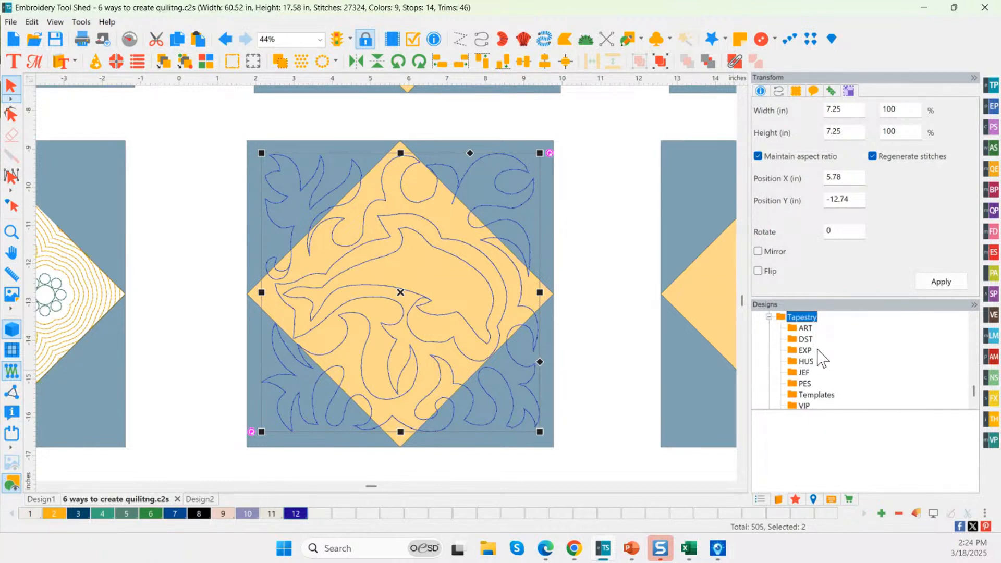
click(805, 385)
Step: Add the swirl design 1791_var2.pes to the lower Import Design Files block and delete the dolphin design there
click(872, 466)
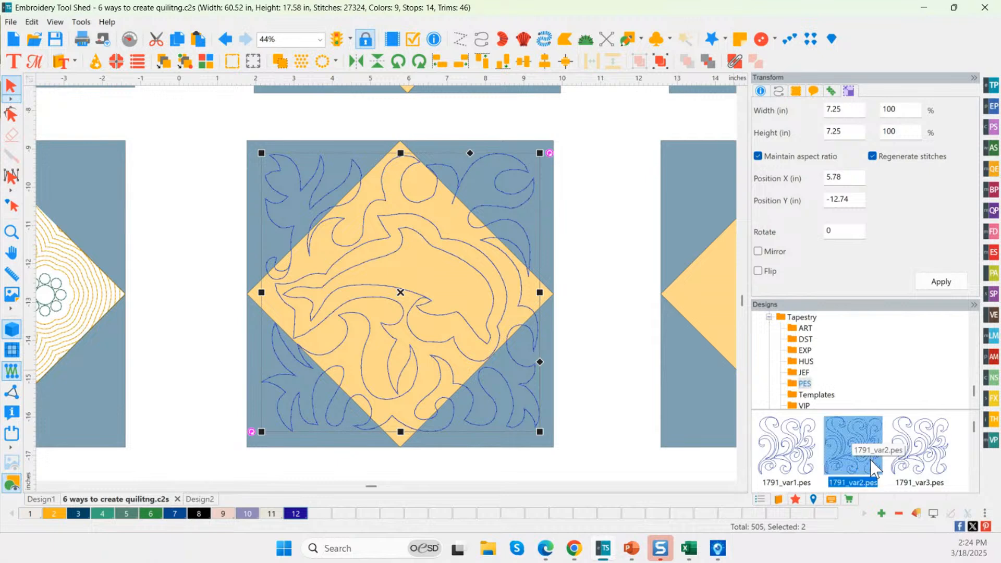
drag(837, 443, 505, 408)
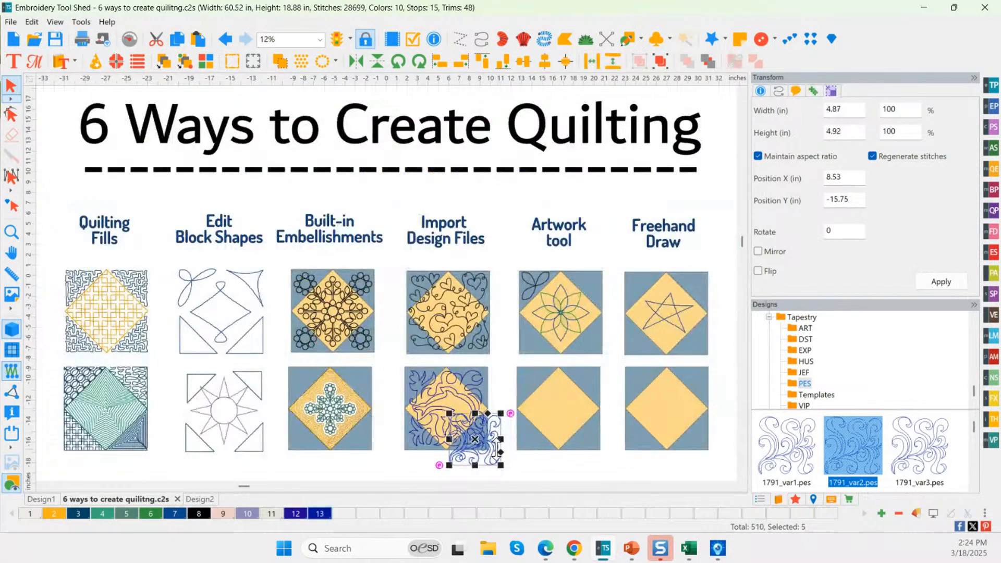
click(438, 395)
key(Delete)
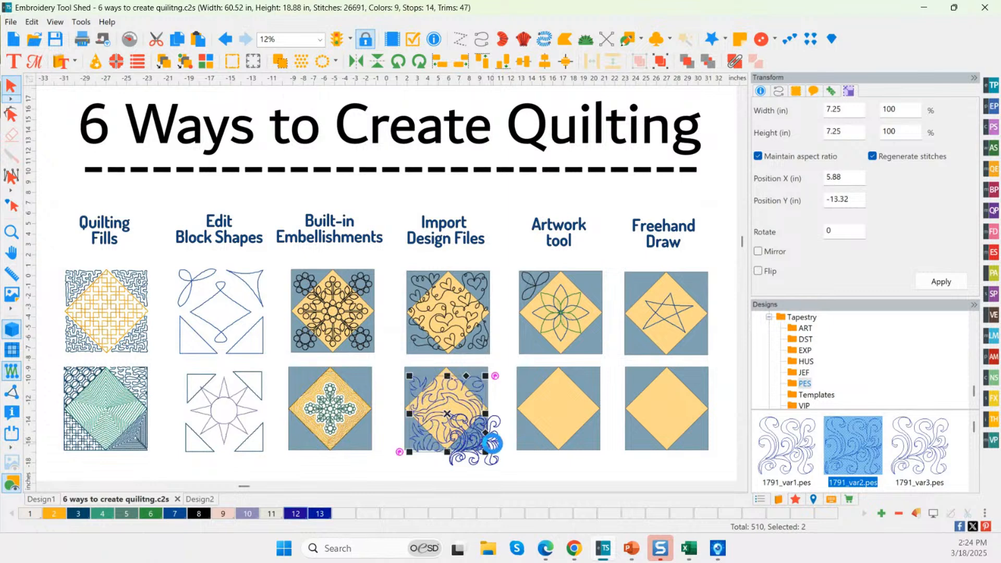
Step: Move the swirl design onto the lower Import Design Files block and enlarge it proportionally to about 6.58 by 6.65 in, roughly centred
click(478, 439)
drag(479, 439, 449, 413)
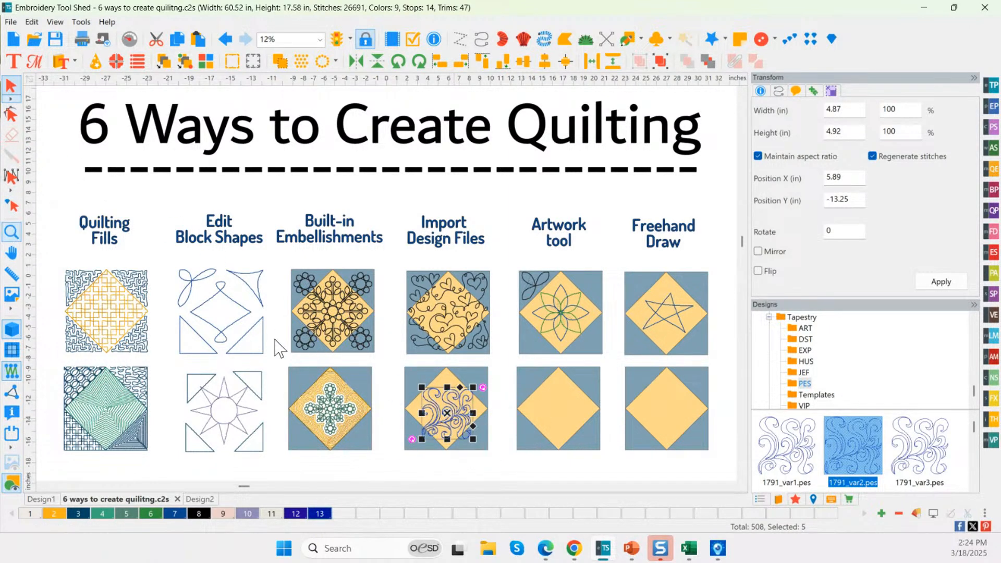
drag(380, 357, 512, 457)
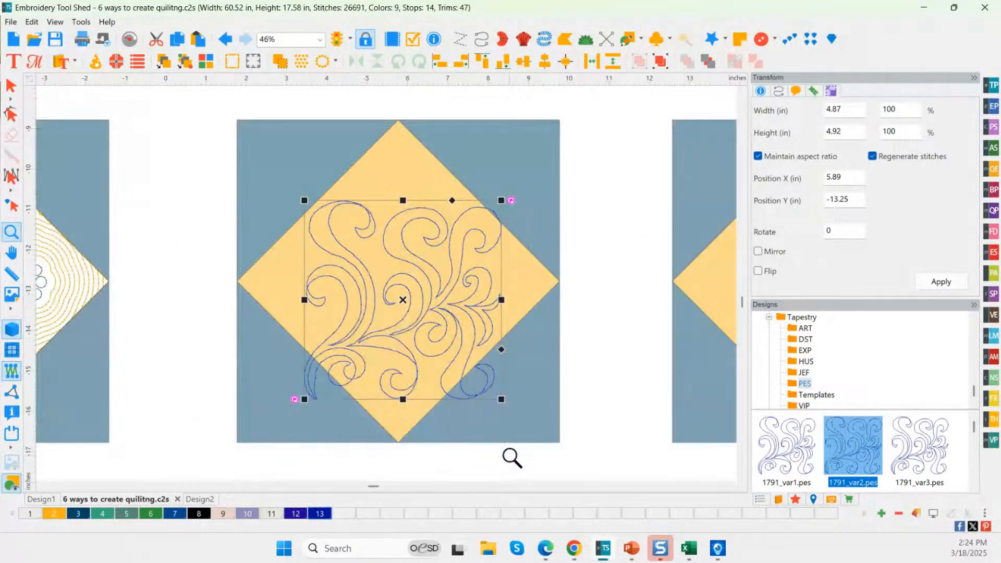
click(11, 85)
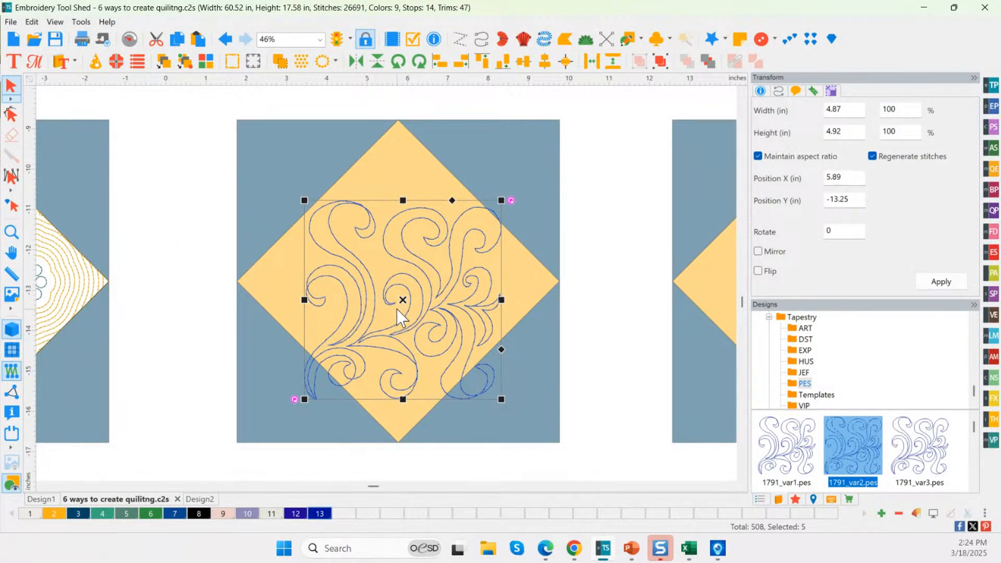
drag(409, 319, 435, 254)
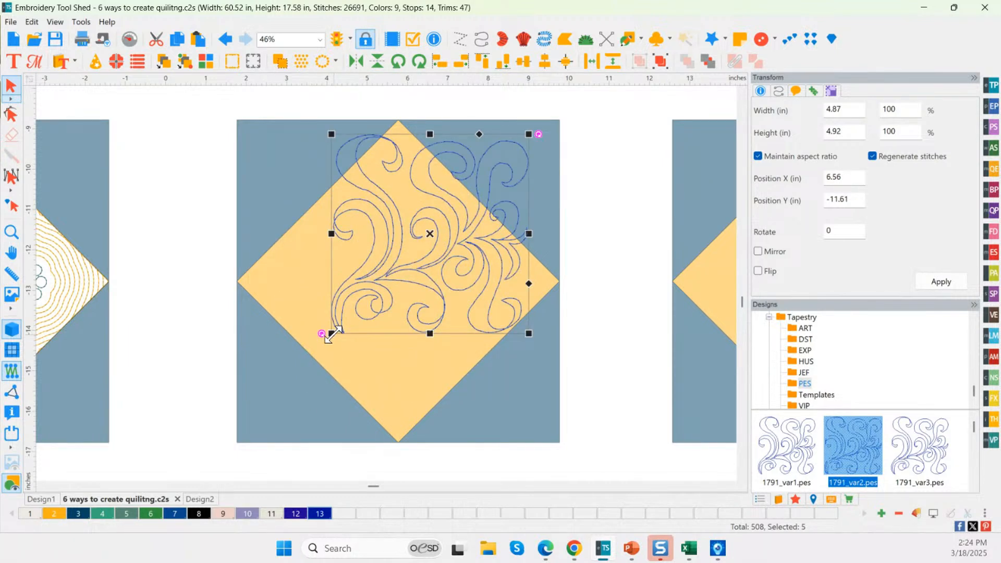
drag(328, 336, 284, 419)
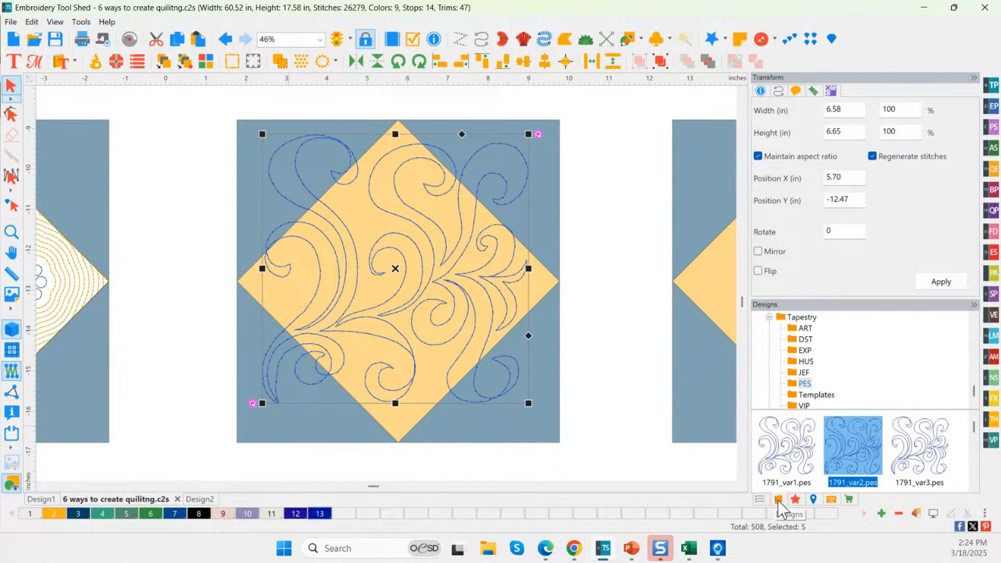
key(ctrl)
drag(406, 289, 405, 294)
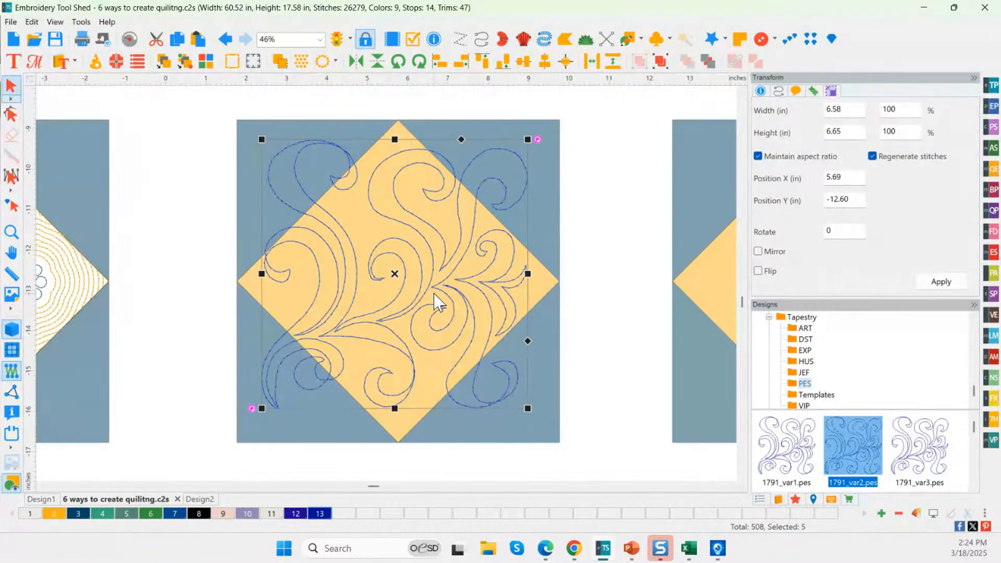
Step: Draw an upright leaf artwork shape just left of centre in the yellow diamond of the lower Artwork tool block
double_click(14, 233)
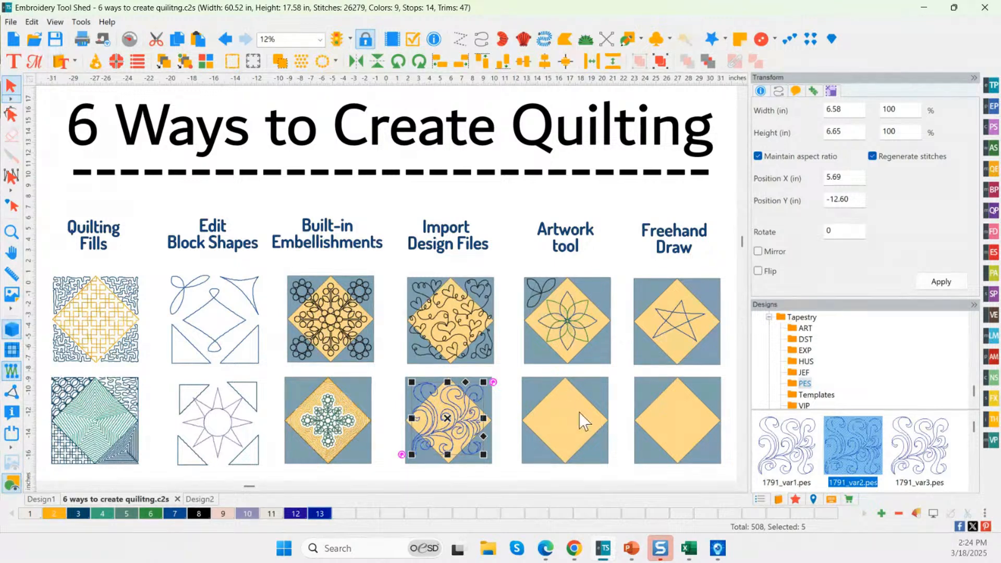
click(565, 414)
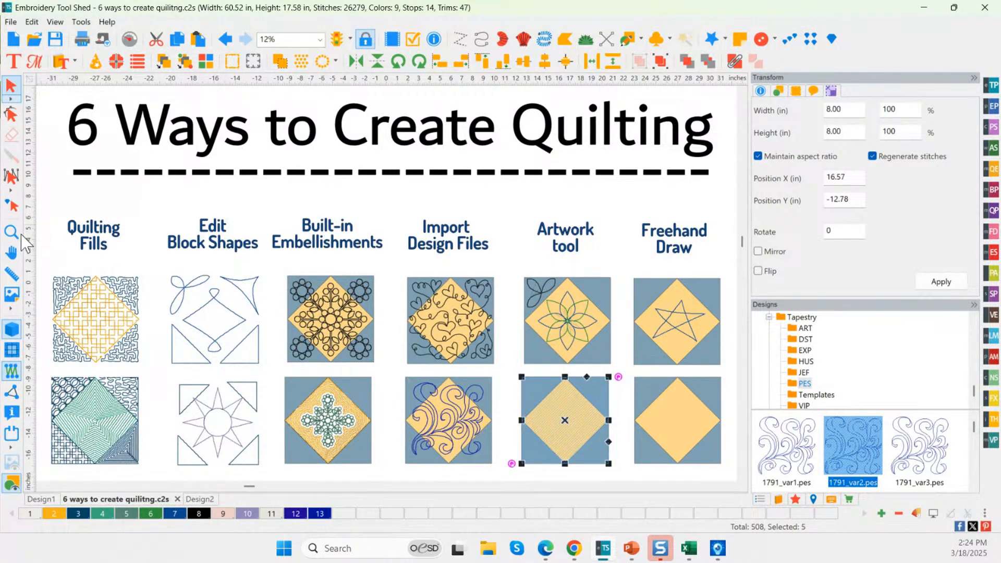
click(641, 39)
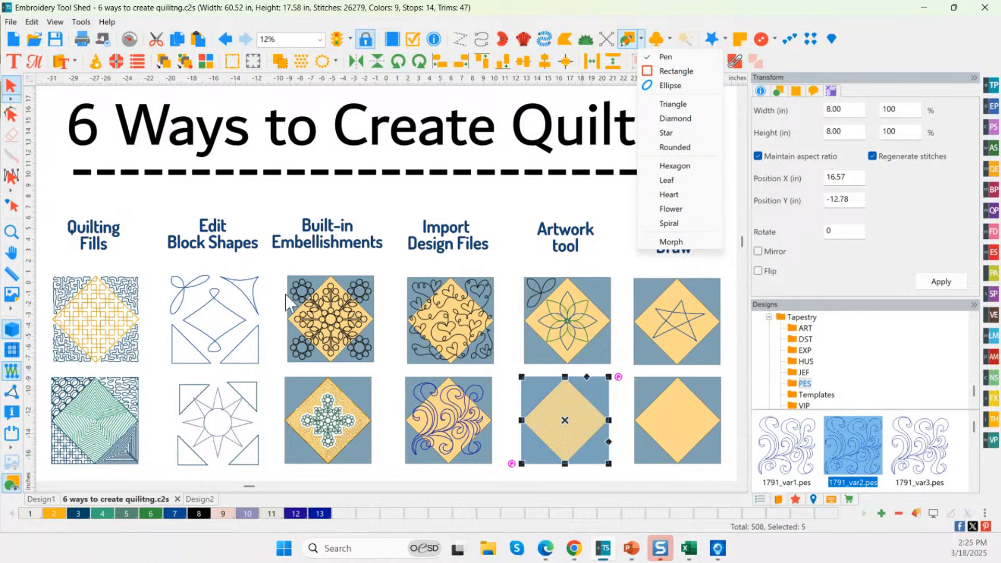
click(12, 232)
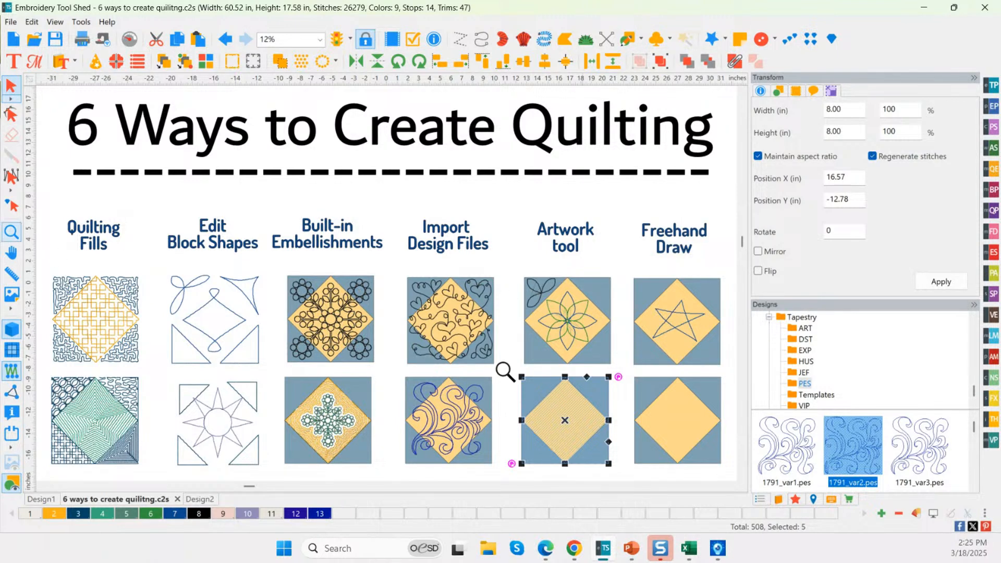
drag(503, 367, 628, 477)
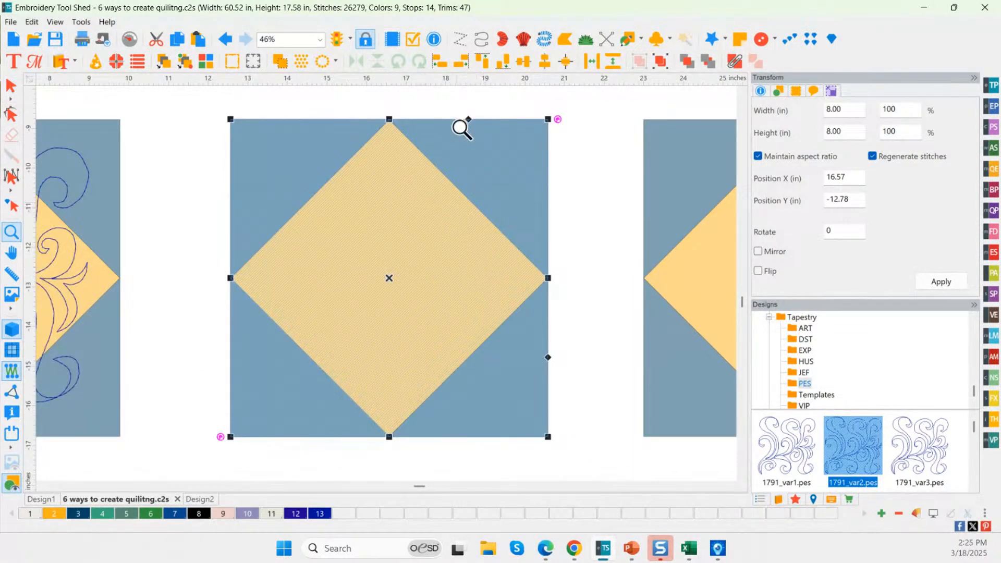
click(641, 40)
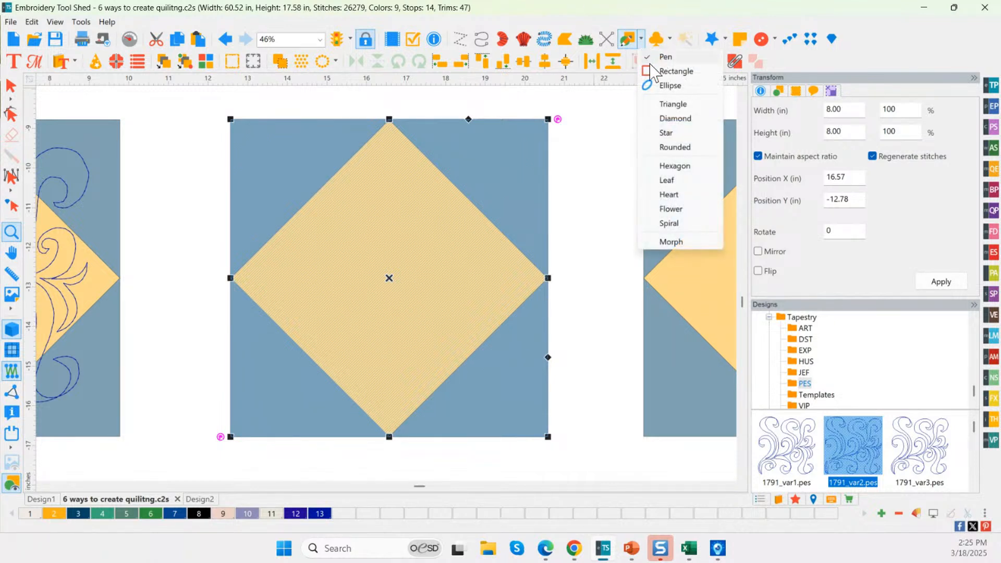
click(666, 180)
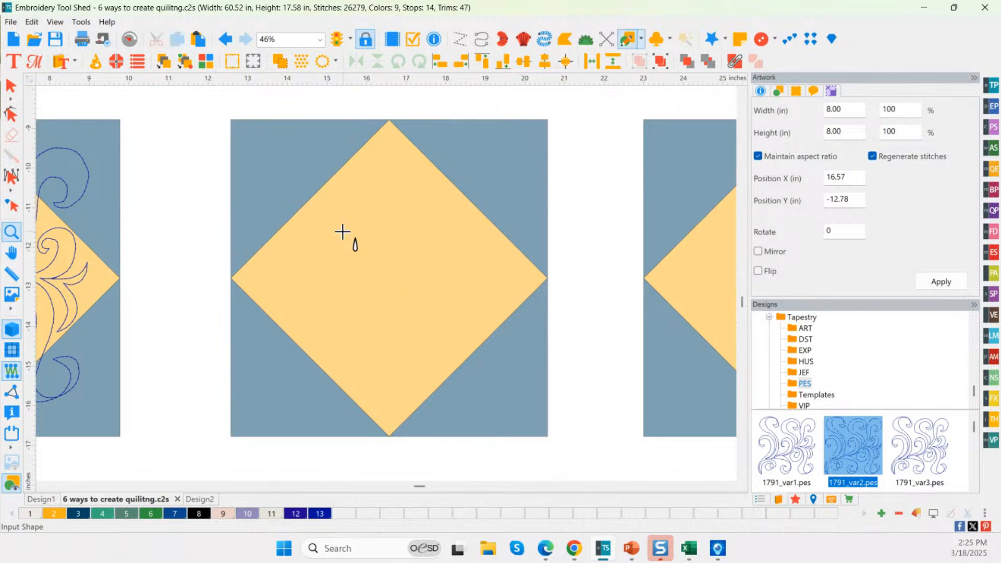
drag(332, 220, 371, 308)
click(12, 88)
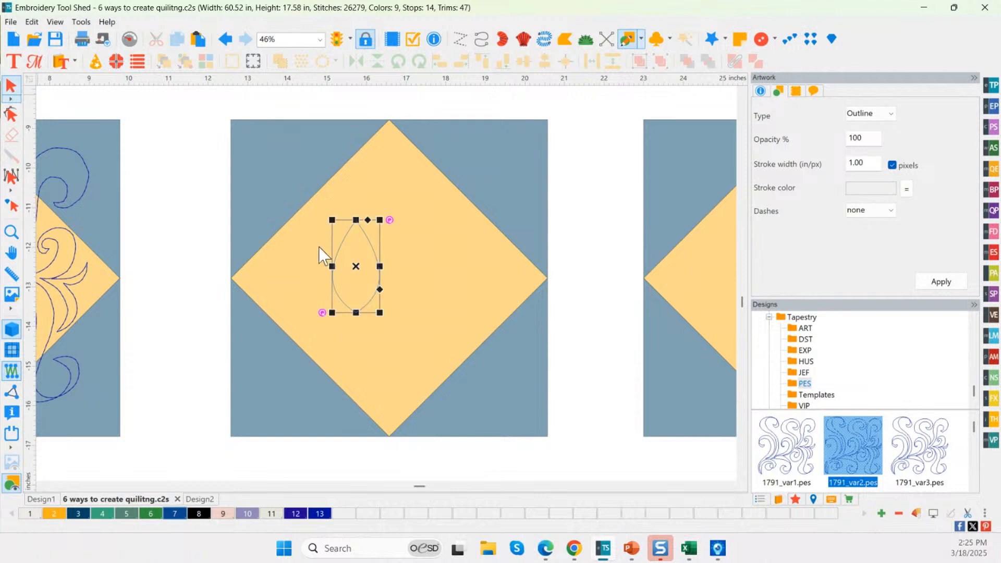
Step: Select the leaf and locate its artwork object in the design's sequence under the Exquisite Thread 40 entry
click(342, 259)
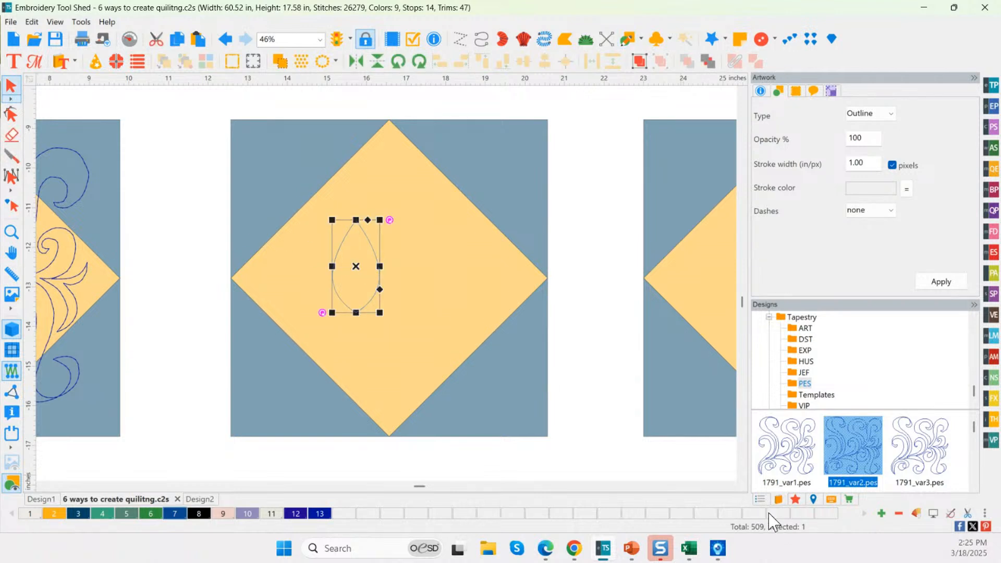
click(760, 499)
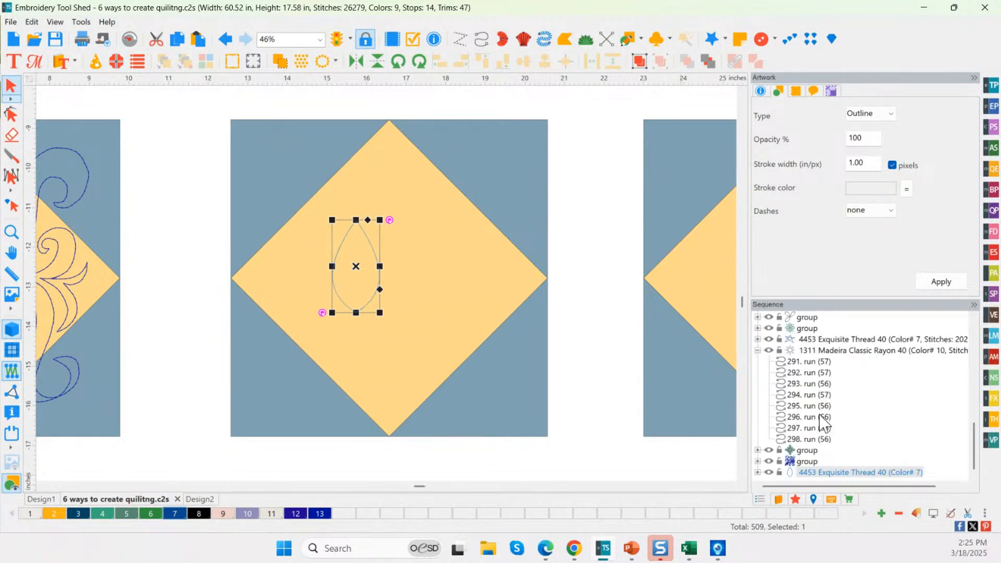
click(758, 472)
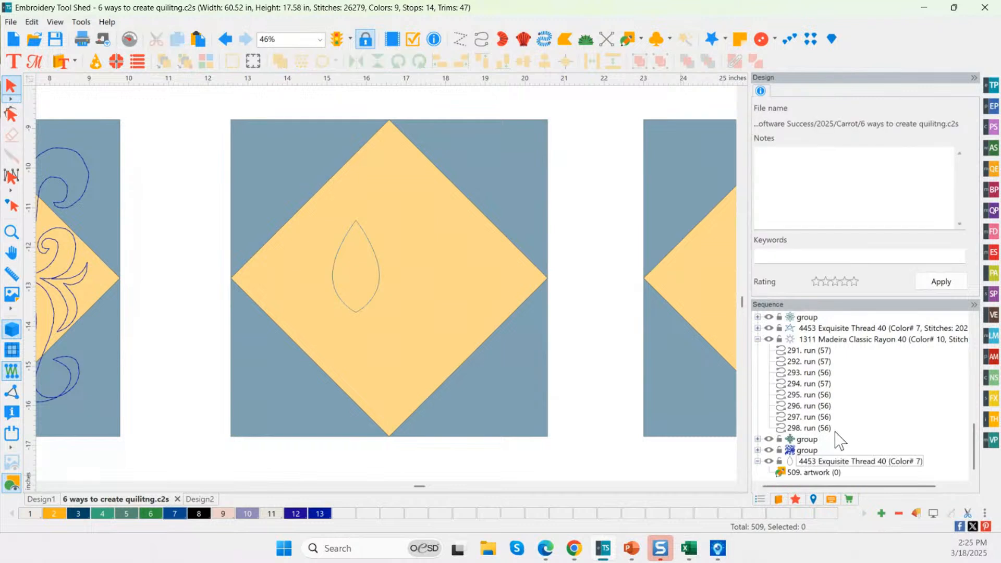
click(814, 473)
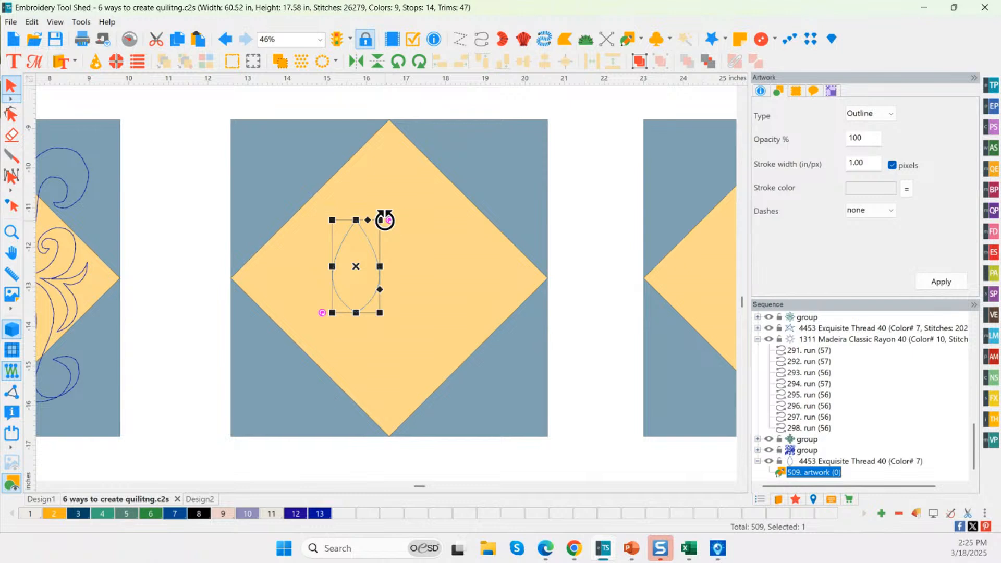
Step: Rotate the leaf a quarter turn clockwise and mirror a pasted copy of it horizontally
scroll(416, 97, down, 1)
click(419, 61)
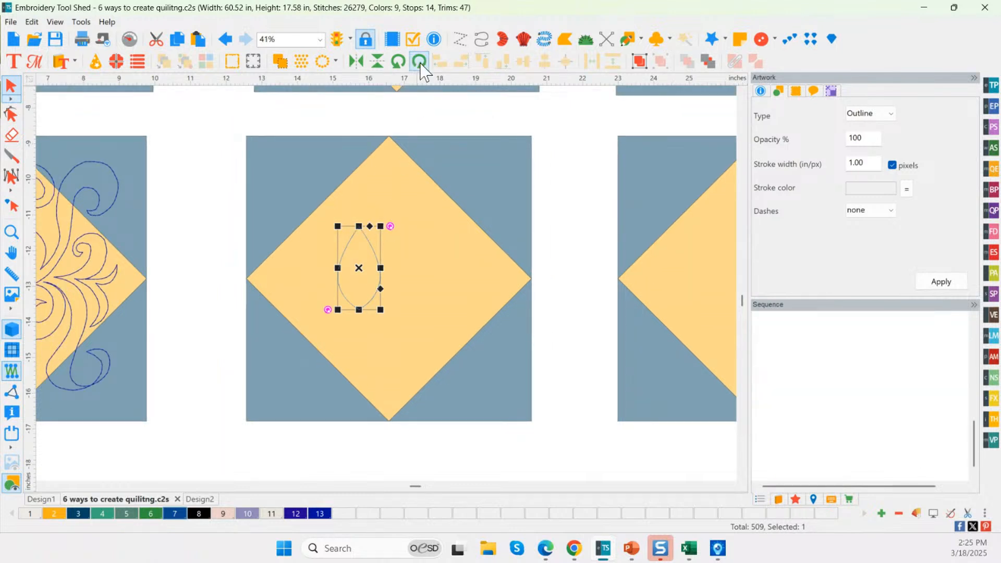
click(420, 61)
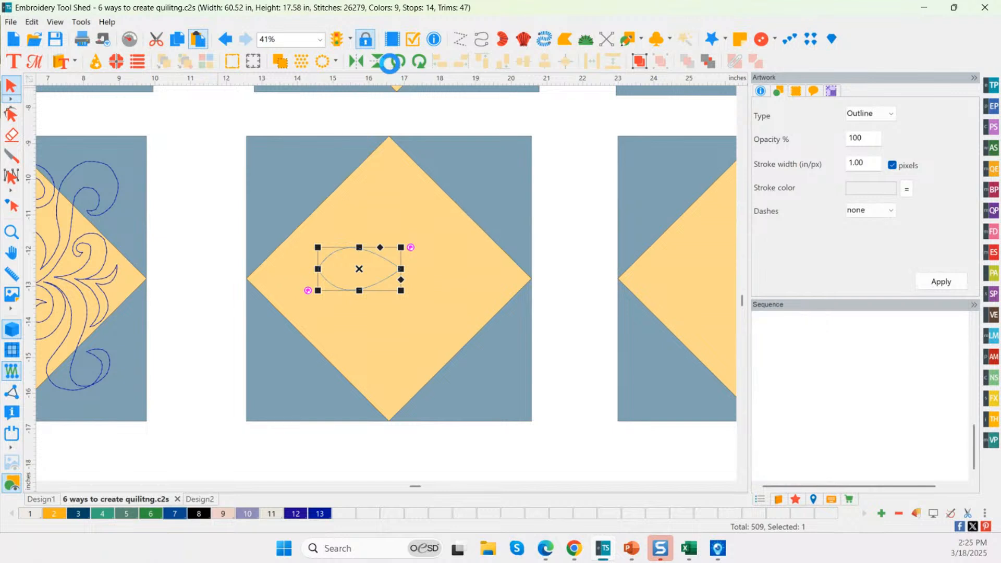
click(356, 64)
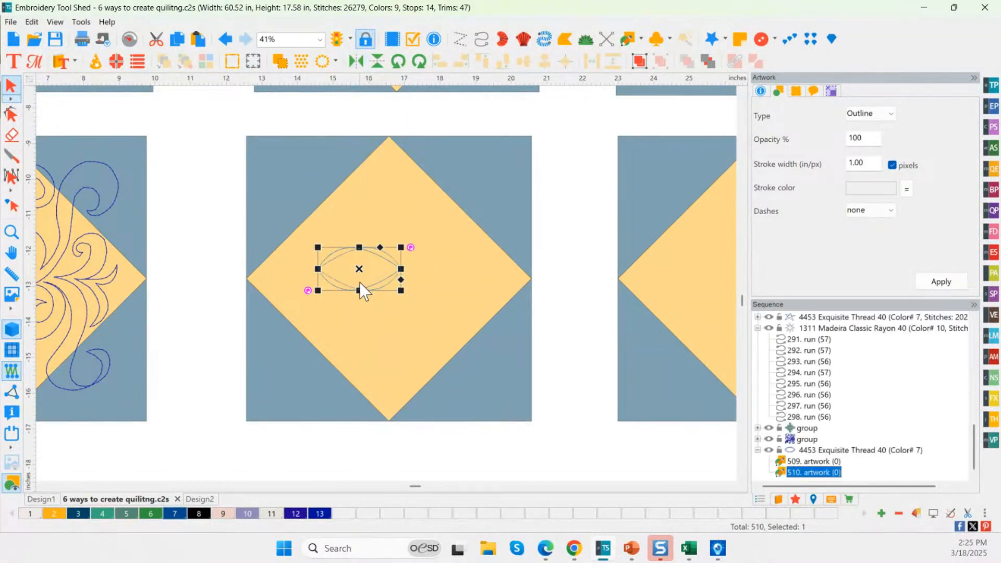
Step: Arrange three leaf copies into a motif: one beside the first, and a third rotated 90 degrees pointing up from where they meet
drag(368, 277, 452, 276)
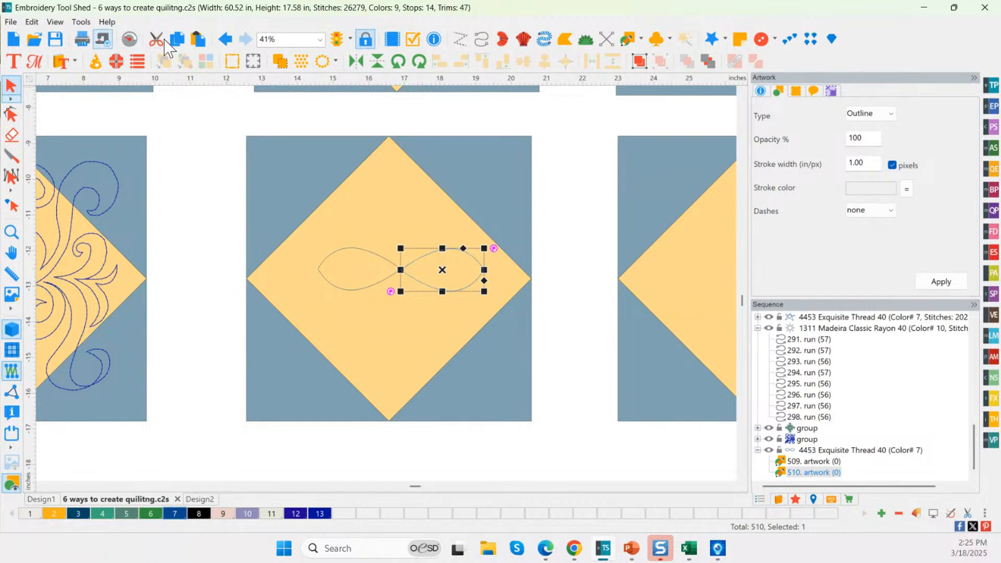
click(198, 41)
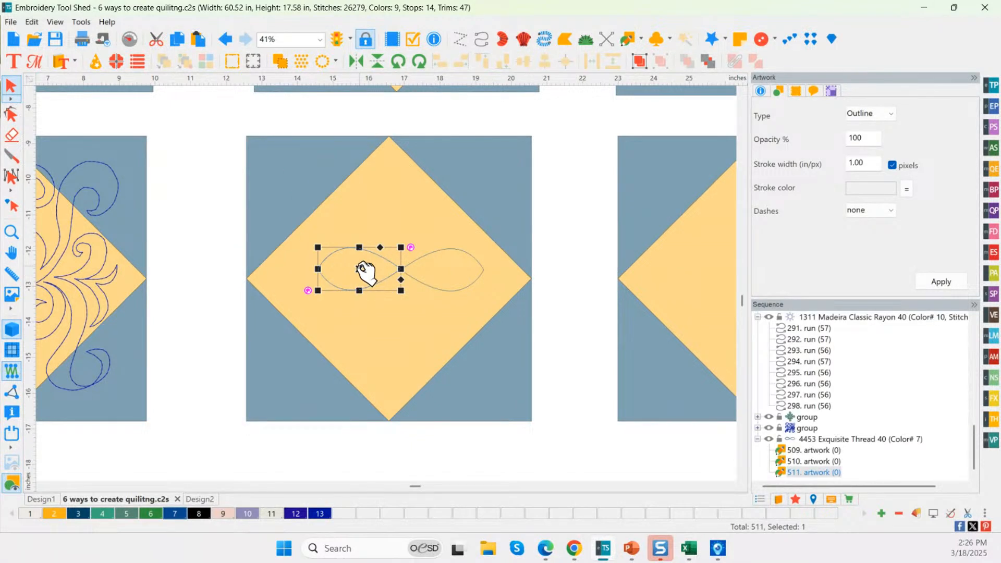
click(419, 61)
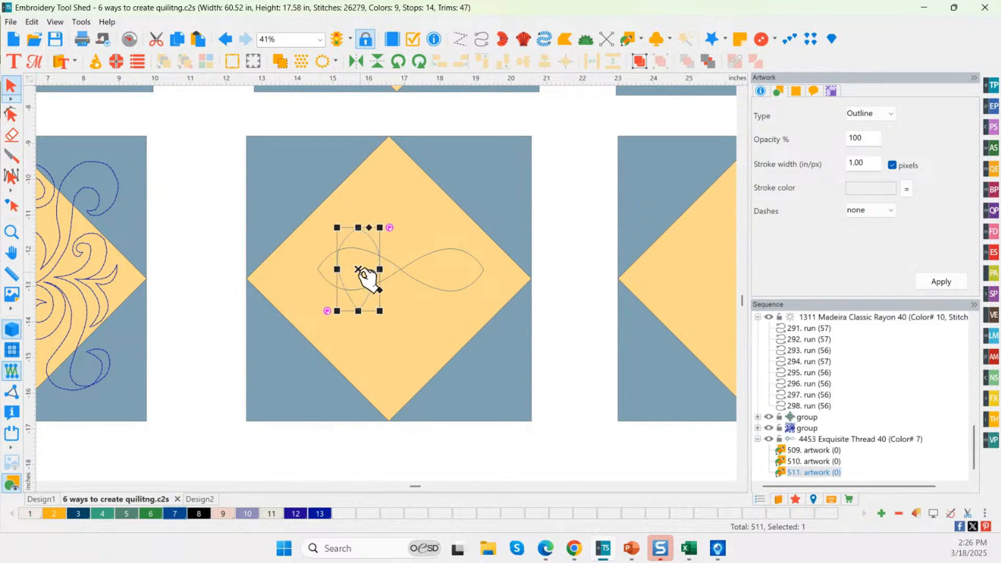
drag(368, 279, 398, 228)
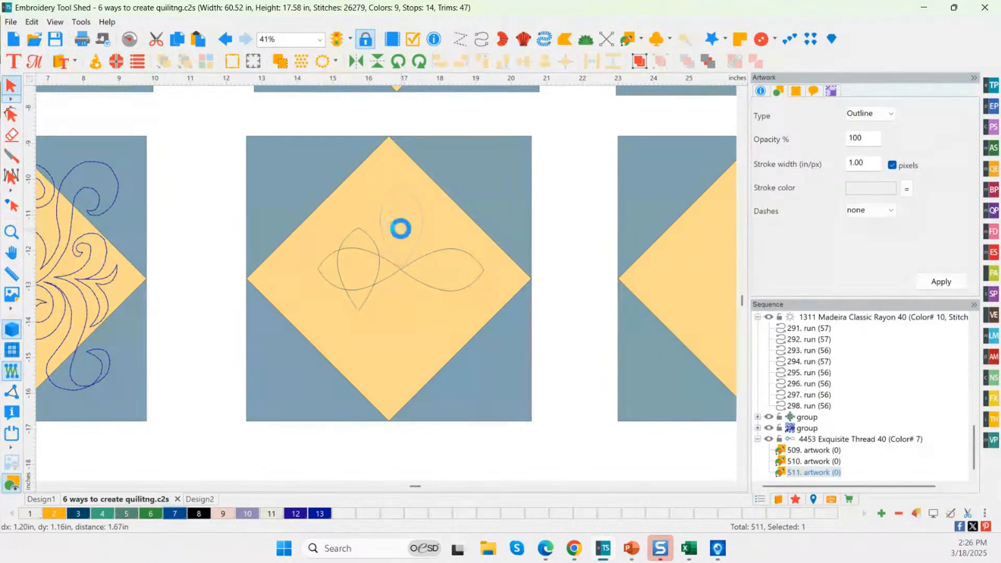
Step: Lock the background block group behind the three-leaf motif and clear the selection
click(373, 287)
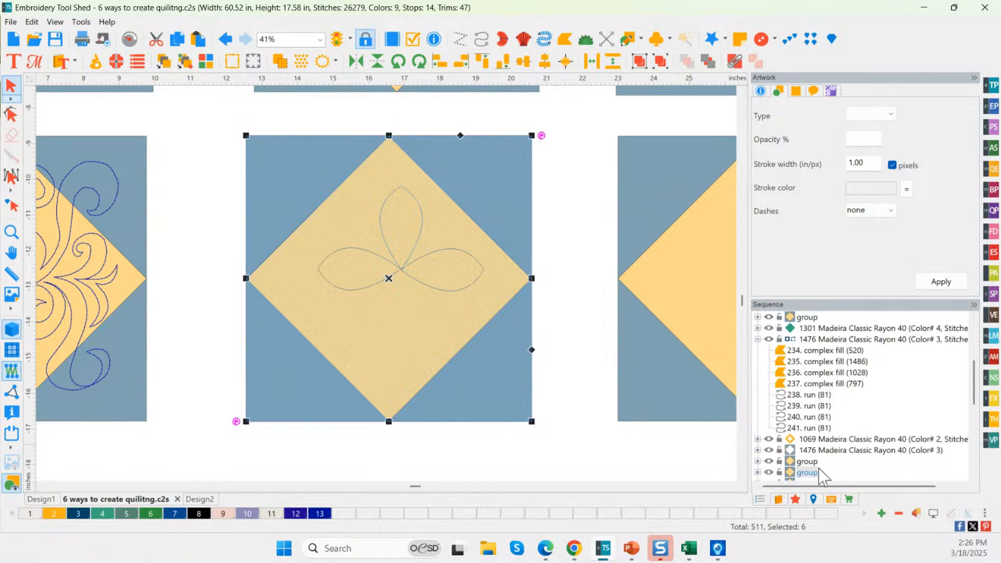
click(779, 473)
key(Escape)
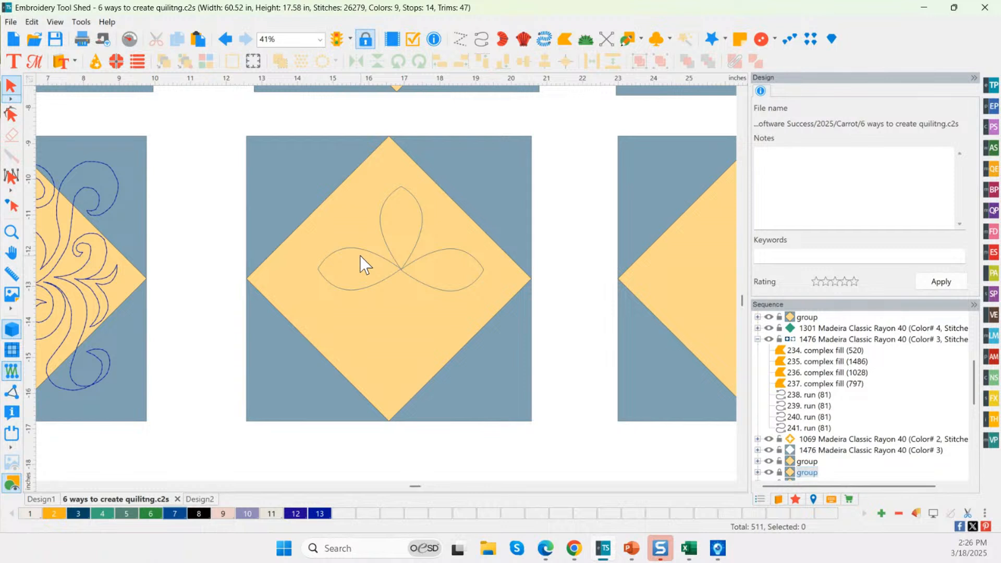
Step: Scale down the three-leaf motif and rotate it counterclockwise to sit diagonally in the block's upper-left blue corner
drag(267, 155, 500, 342)
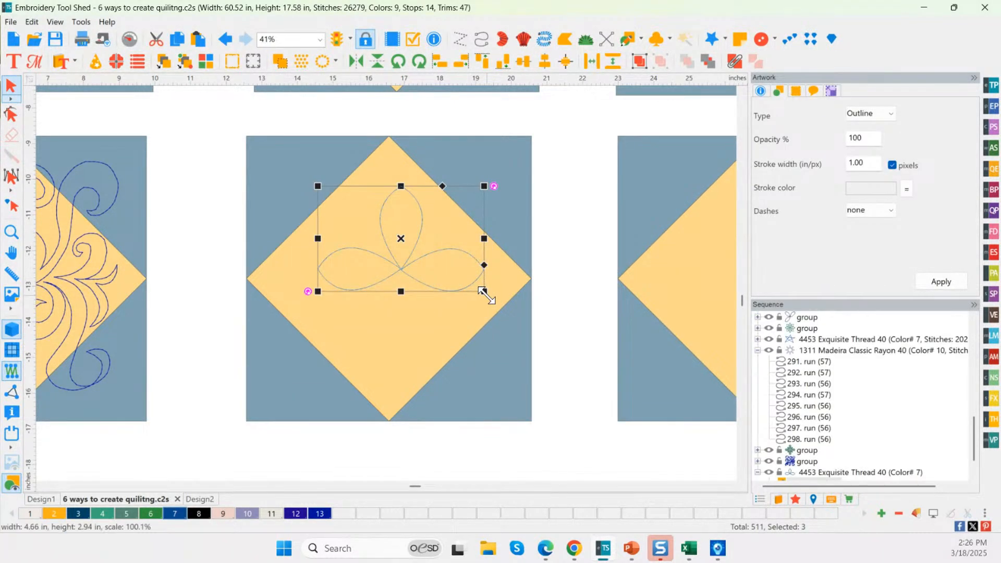
drag(483, 290, 435, 267)
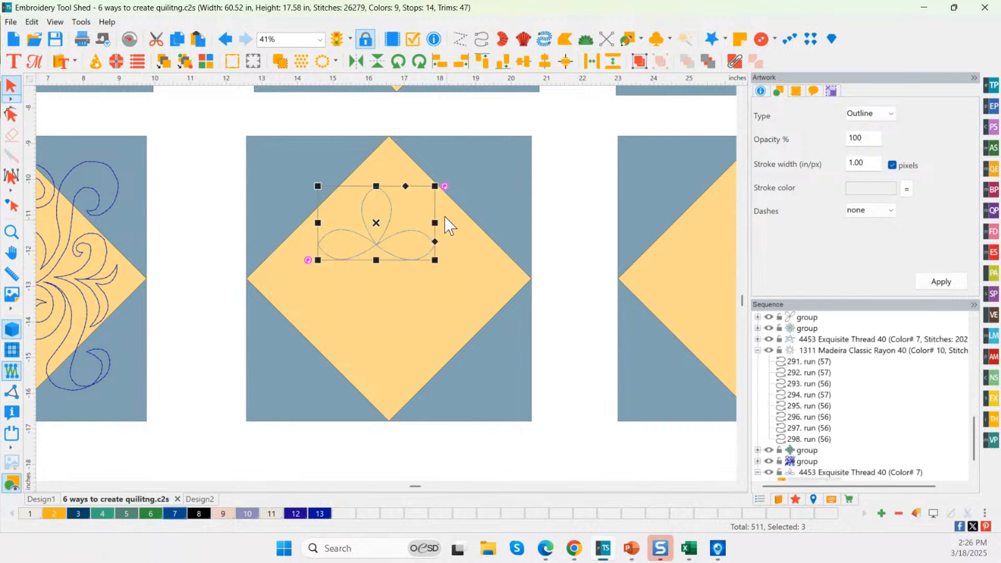
drag(444, 188, 407, 147)
scroll(397, 245, up, 1)
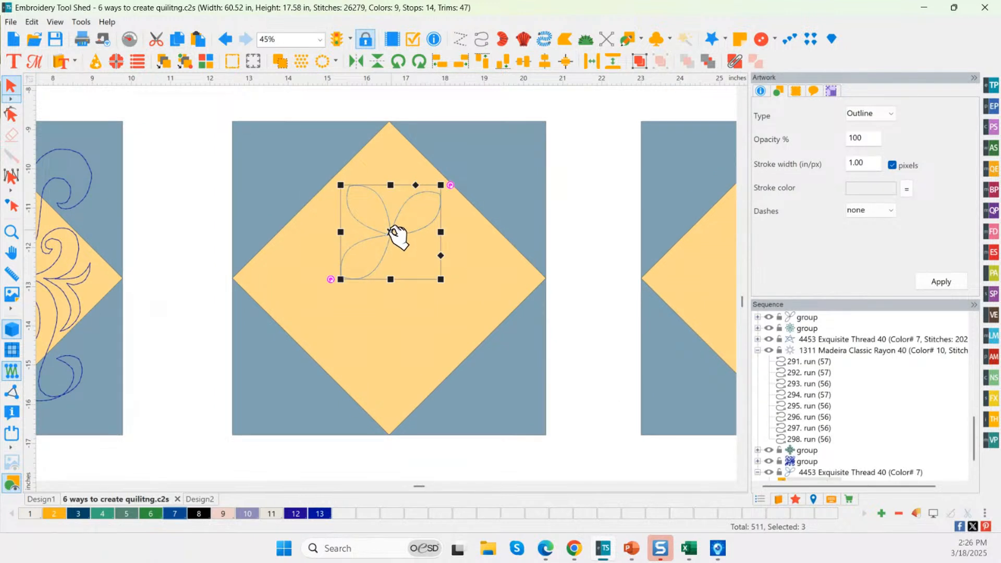
drag(398, 234, 286, 174)
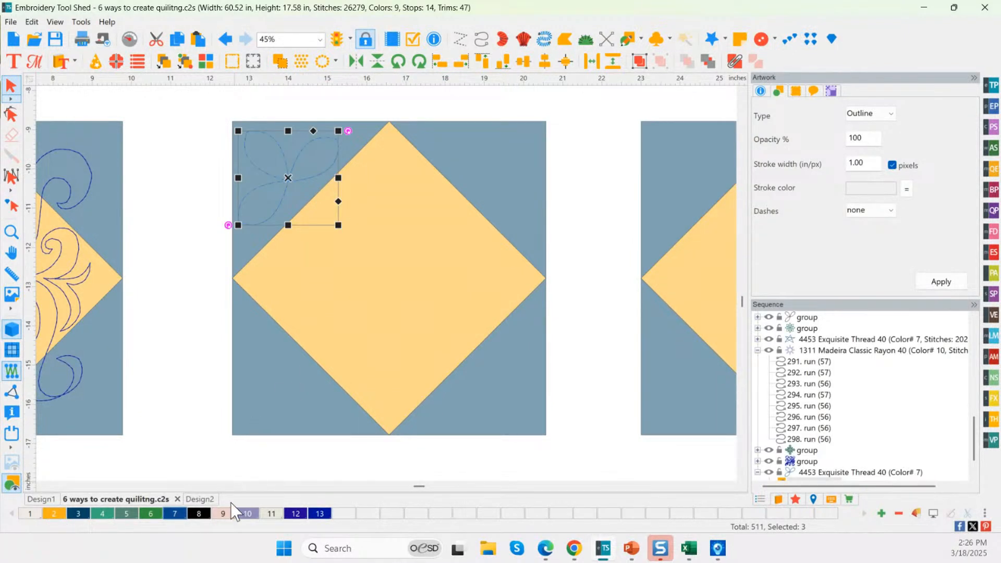
Step: Recolor the corner motif with color 11 and convert its three outlines to run stitches
click(265, 512)
click(214, 262)
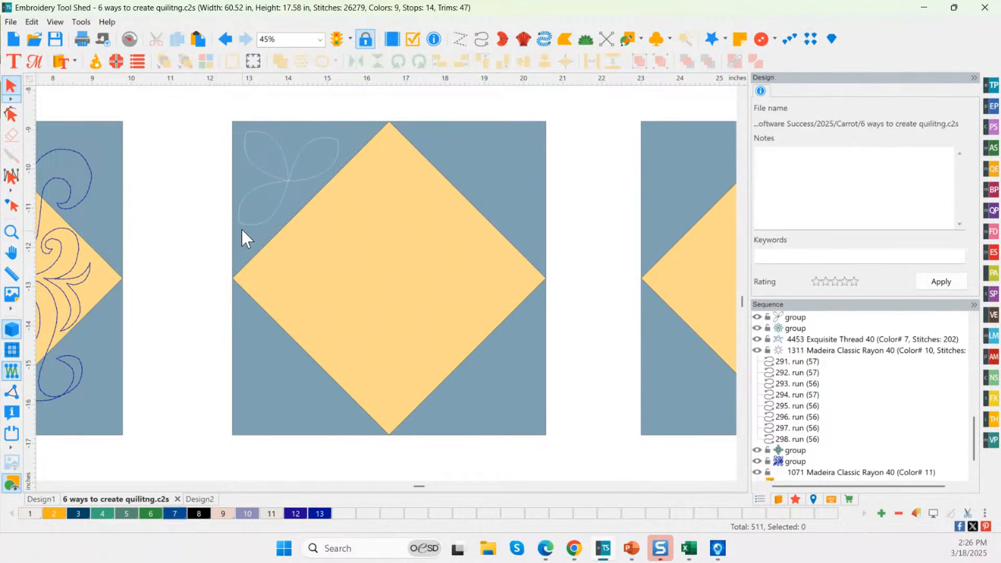
drag(192, 110, 354, 238)
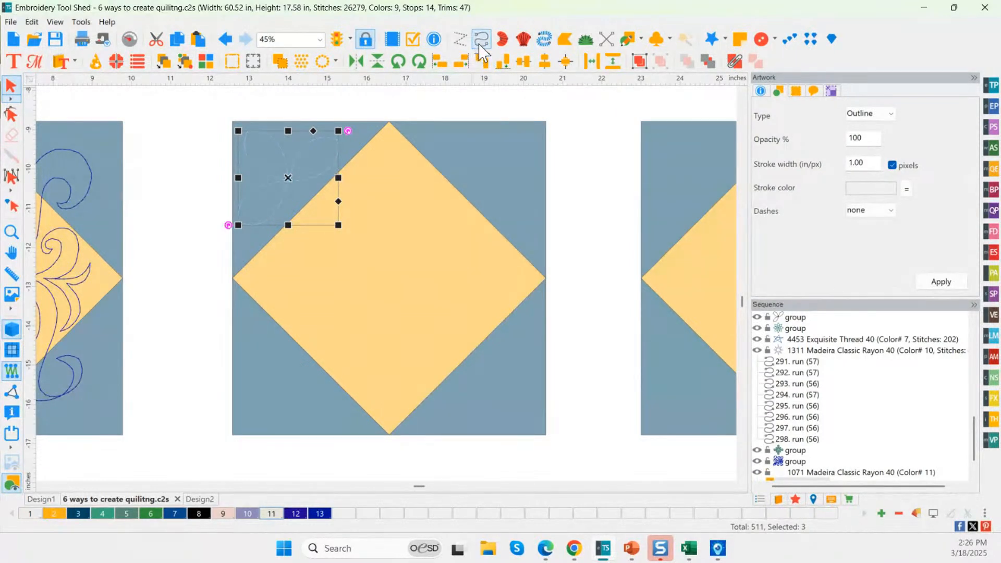
click(795, 502)
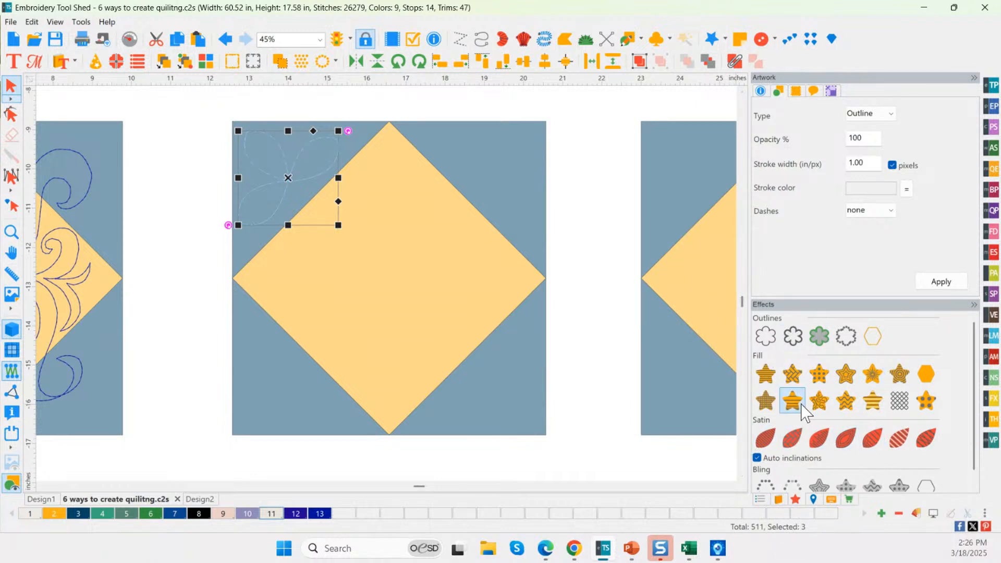
click(766, 338)
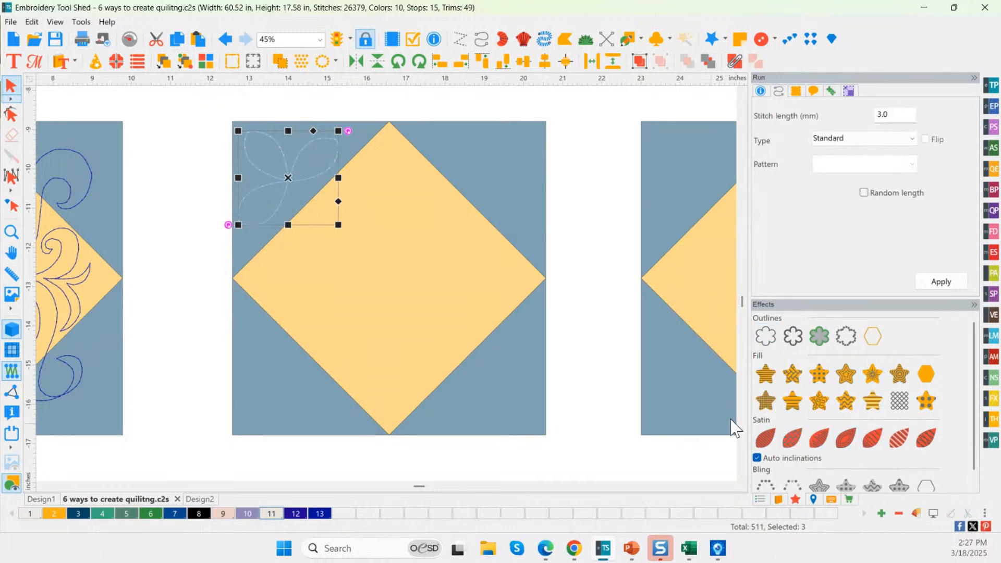
Step: Set the motif's run stitch length to 2.8 mm
click(775, 341)
text(2.8)
click(941, 282)
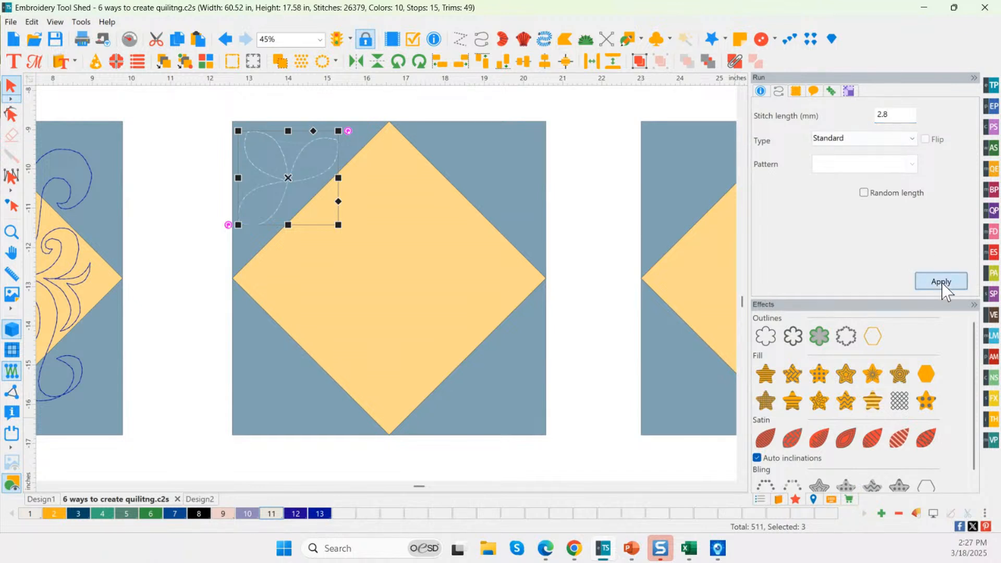
click(898, 119)
click(856, 138)
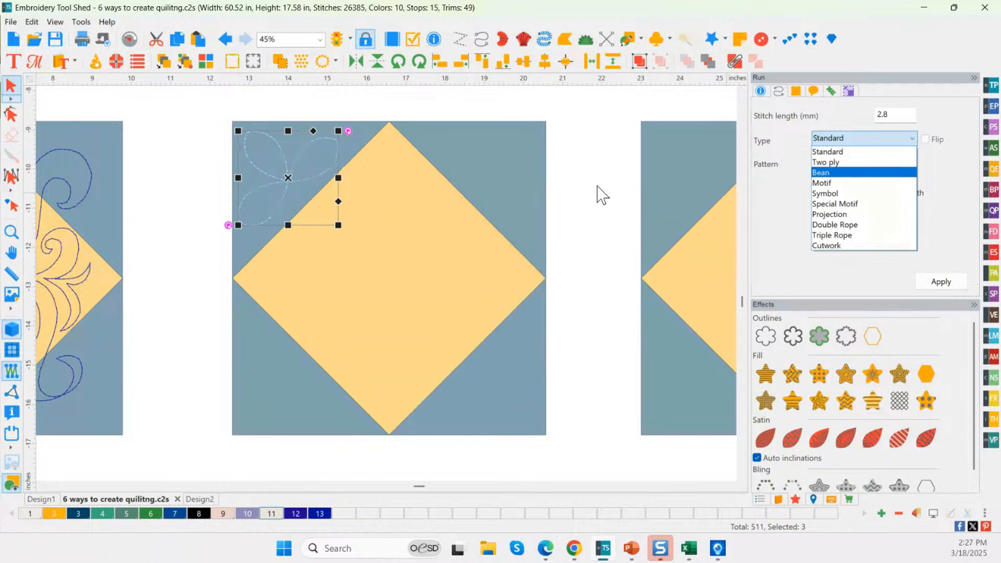
click(574, 185)
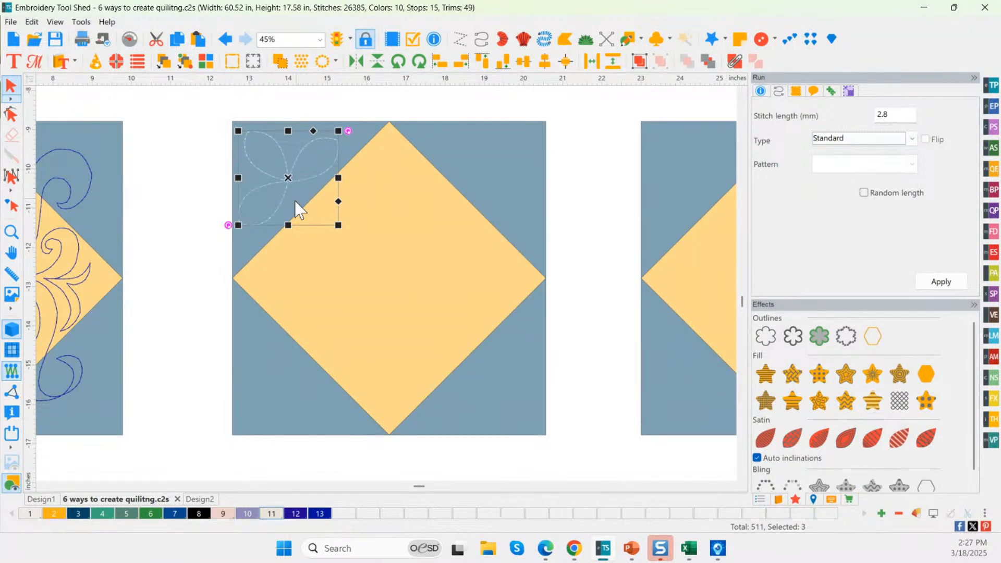
Step: Check each leaf's start point and move the one on the upper-right leaf to the motif's center
click(12, 232)
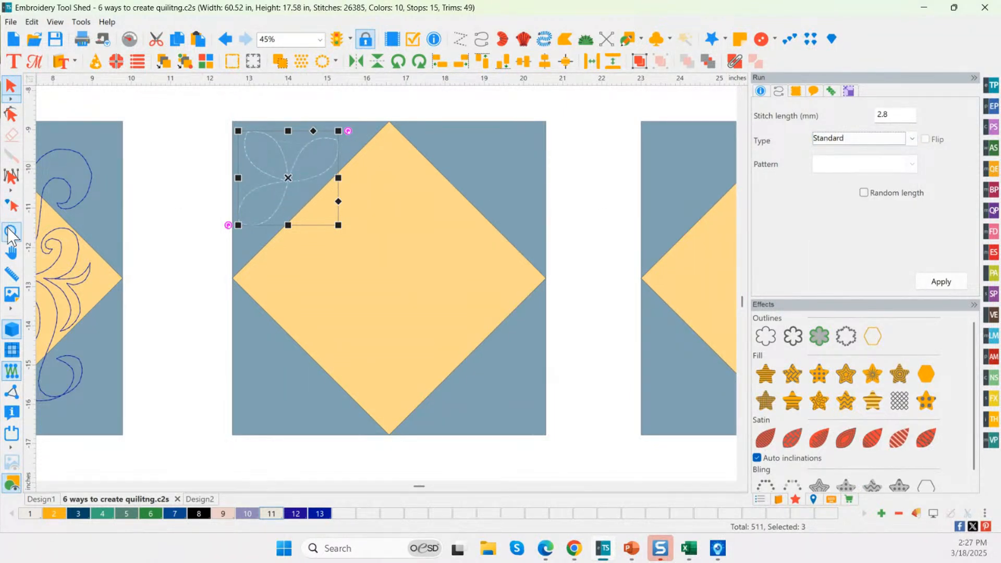
drag(226, 125, 351, 245)
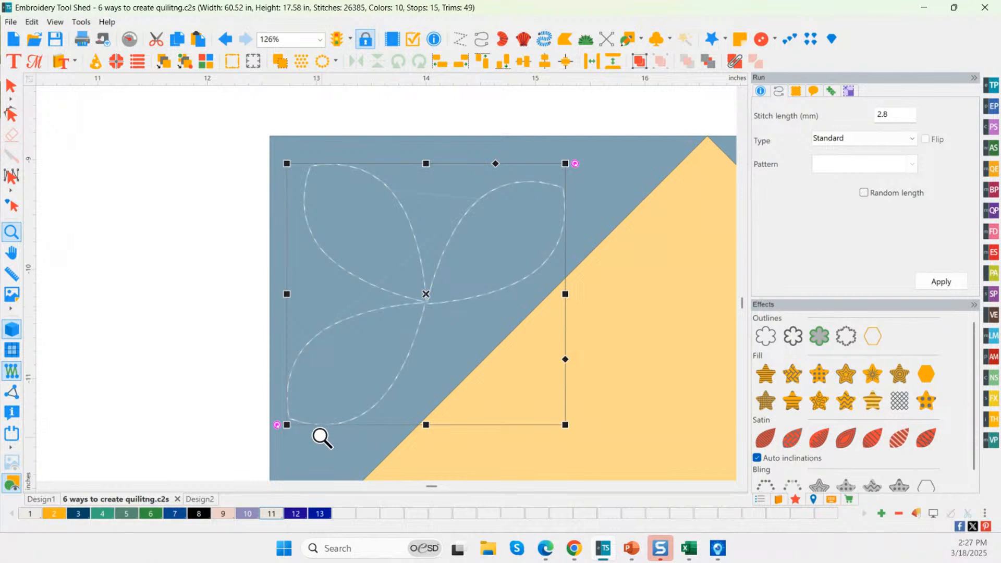
click(11, 114)
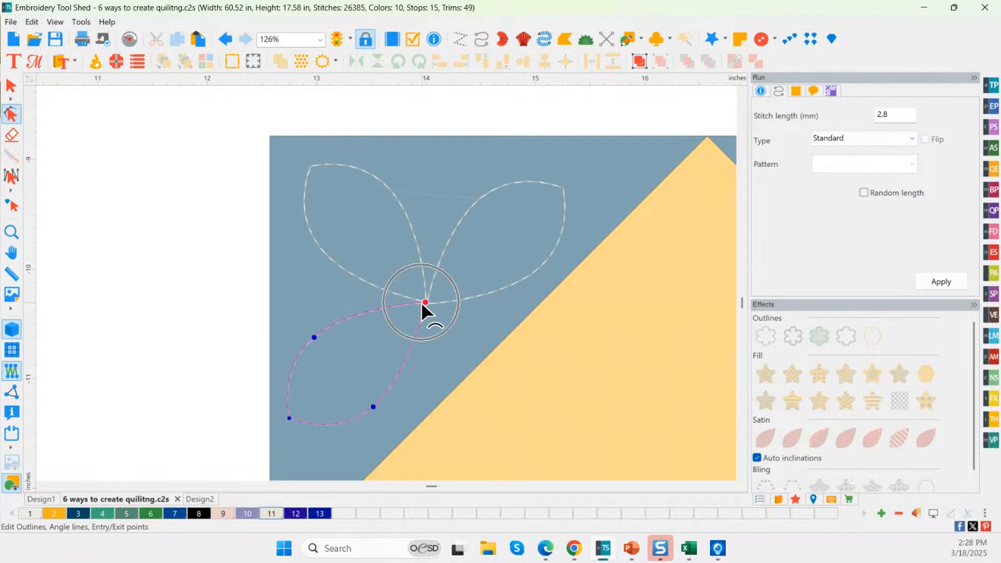
click(383, 288)
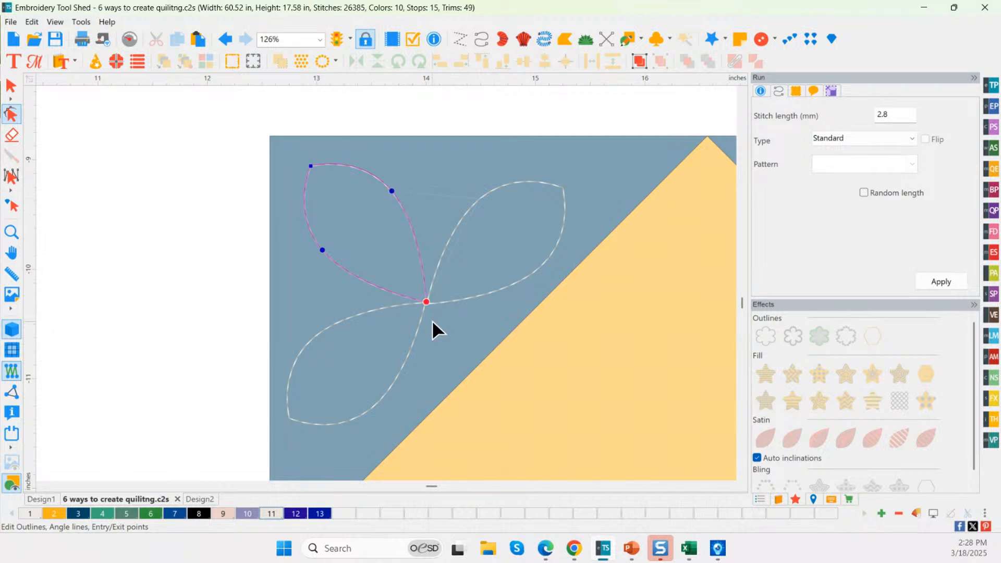
click(446, 301)
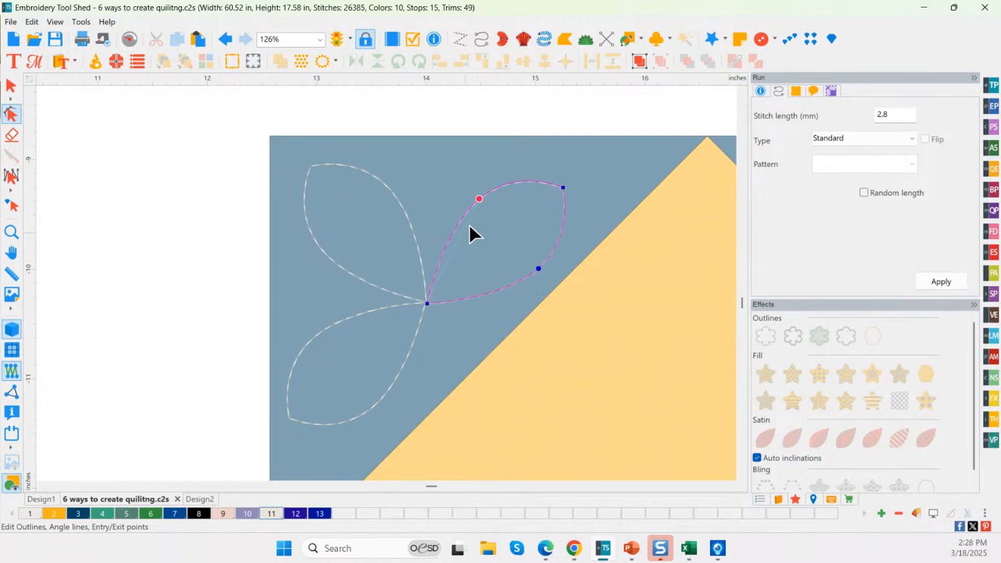
drag(480, 199, 430, 312)
click(11, 86)
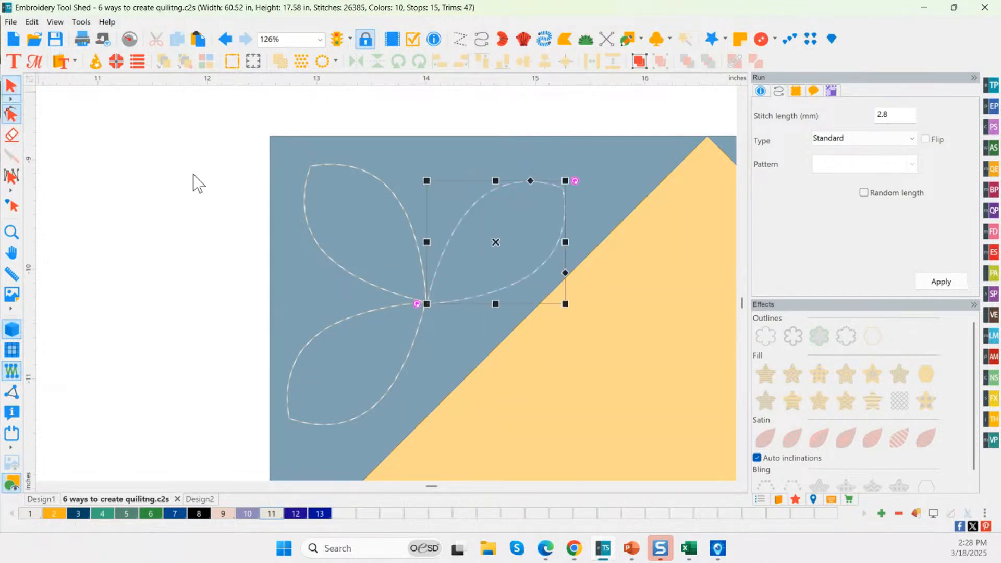
Step: Nudge the upper-right and lower leaves slightly so their inner tips meet at the motif's center
click(502, 245)
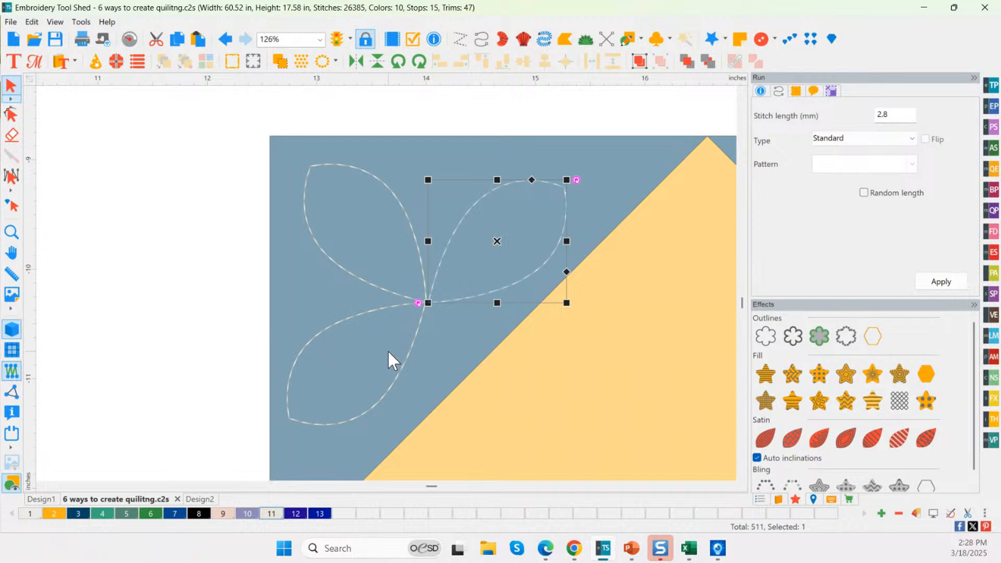
click(413, 348)
drag(369, 376, 353, 362)
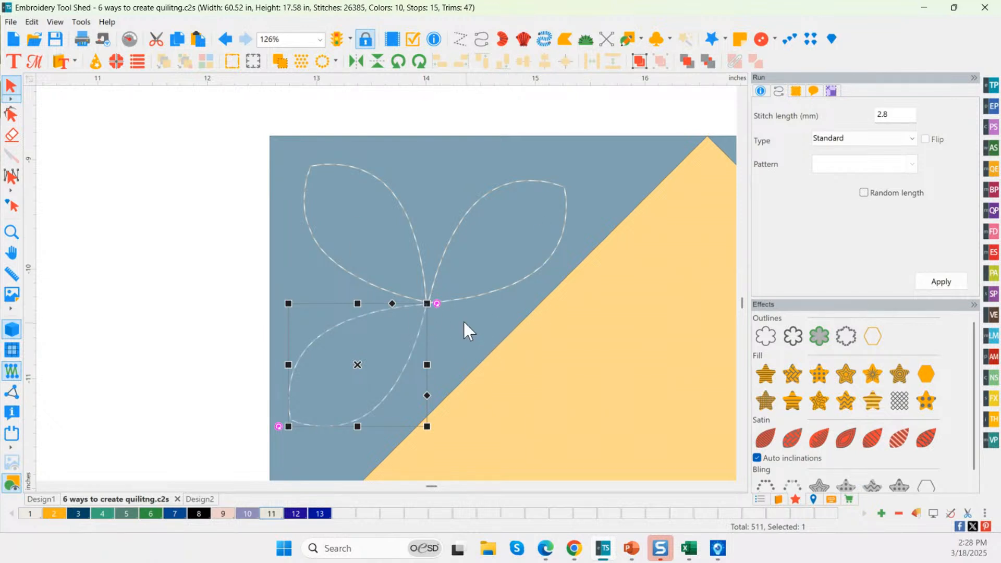
click(451, 311)
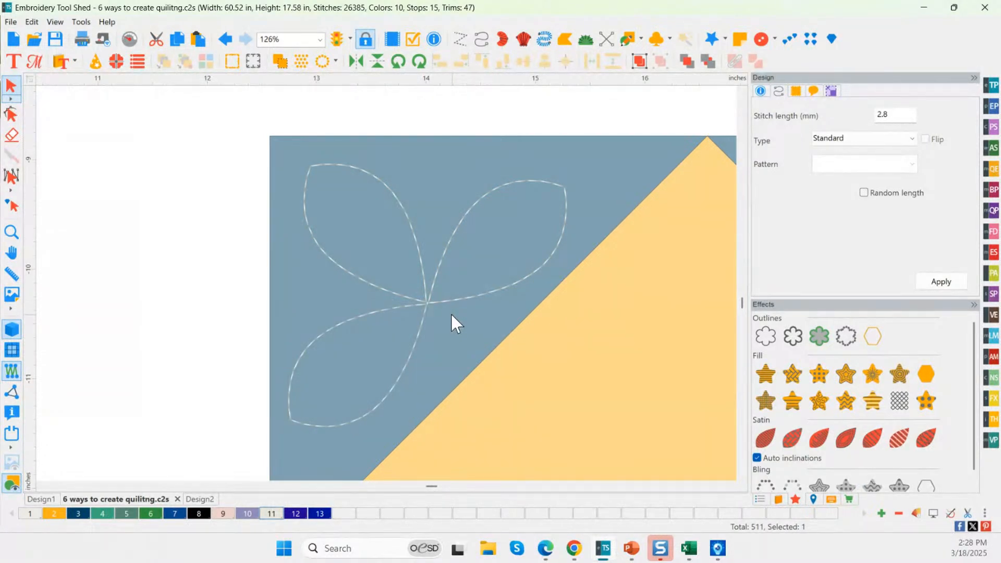
click(644, 42)
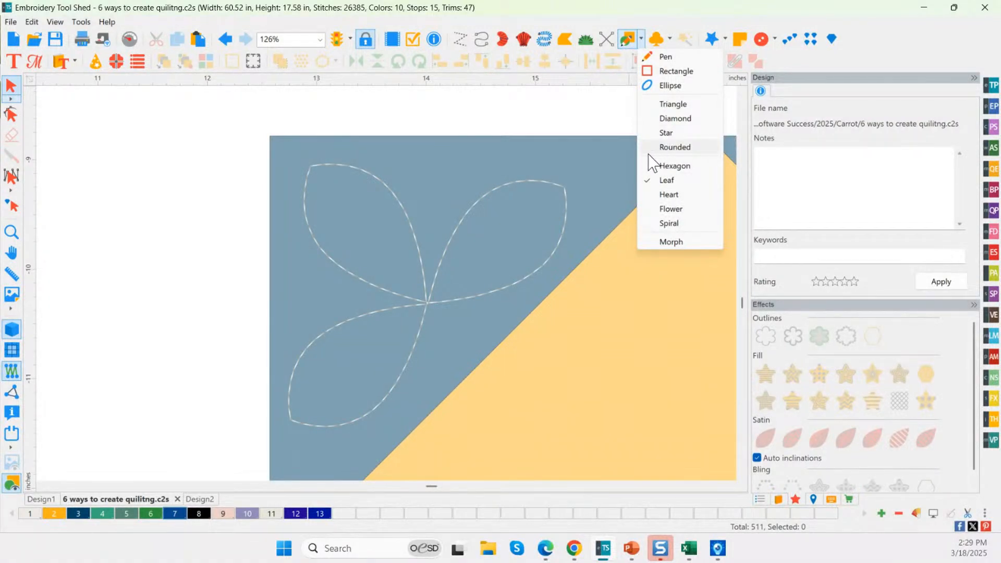
click(179, 213)
click(12, 231)
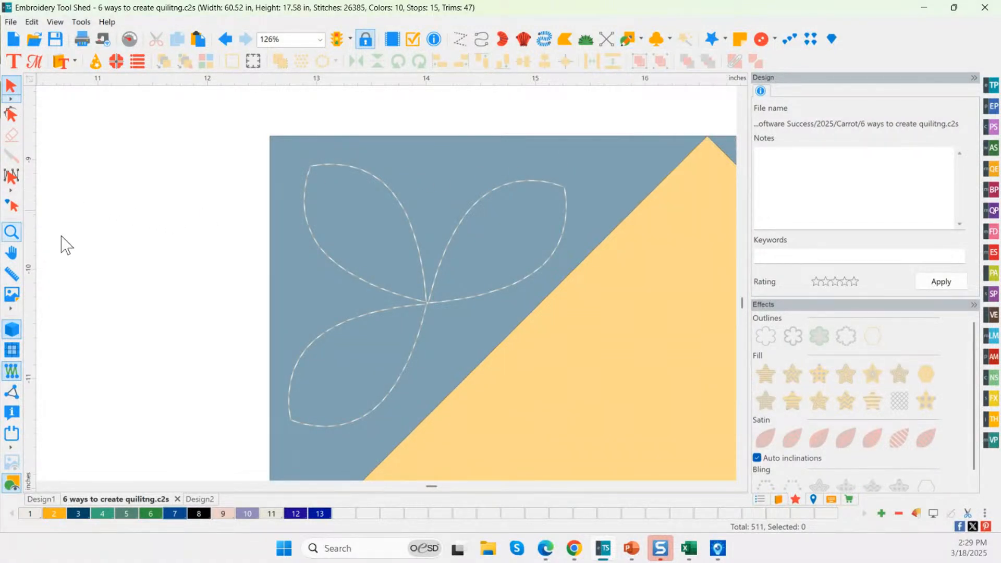
Step: Select all three leaves of the corner motif and recolor them with color 8, black
click(417, 302)
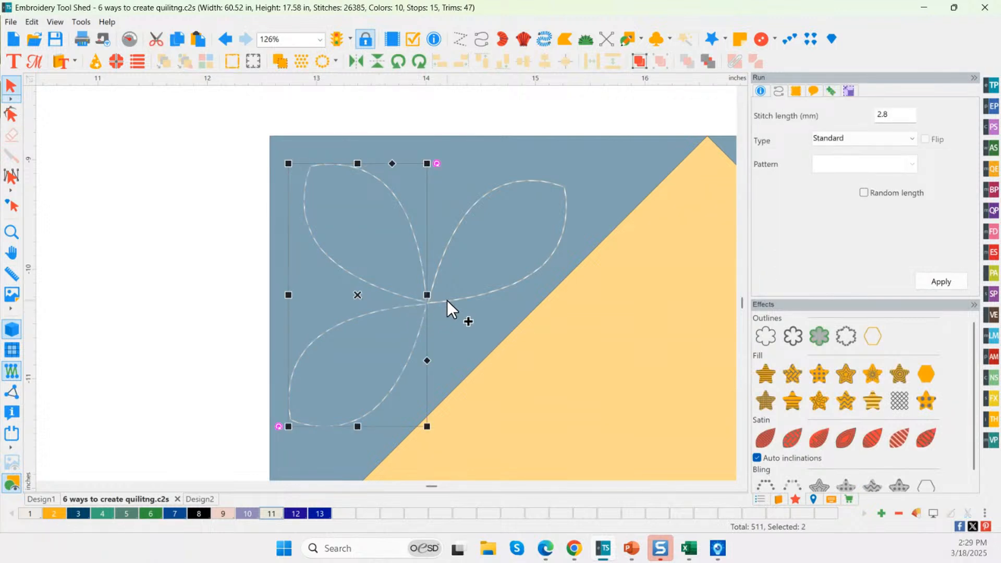
shift+click(446, 299)
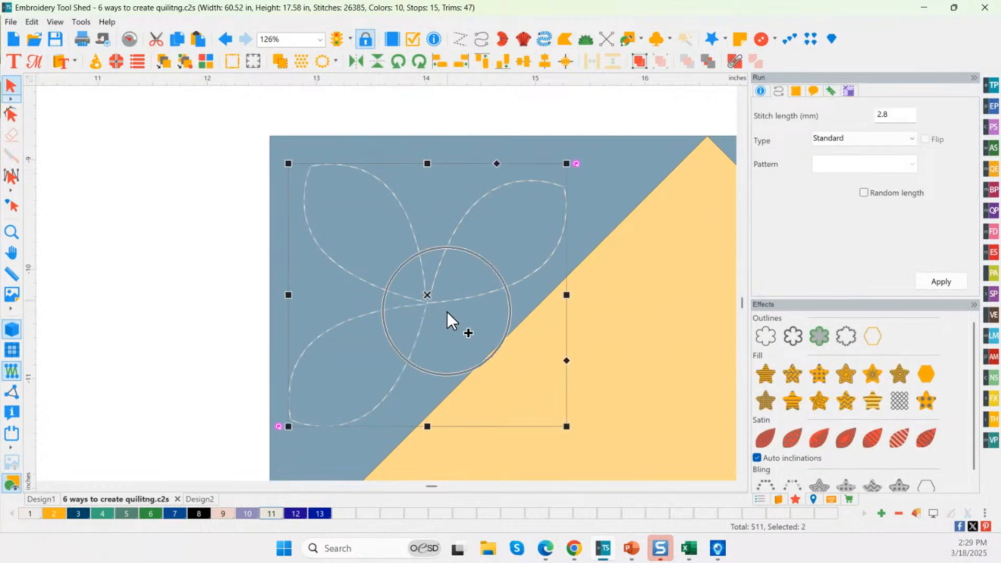
click(199, 514)
click(141, 381)
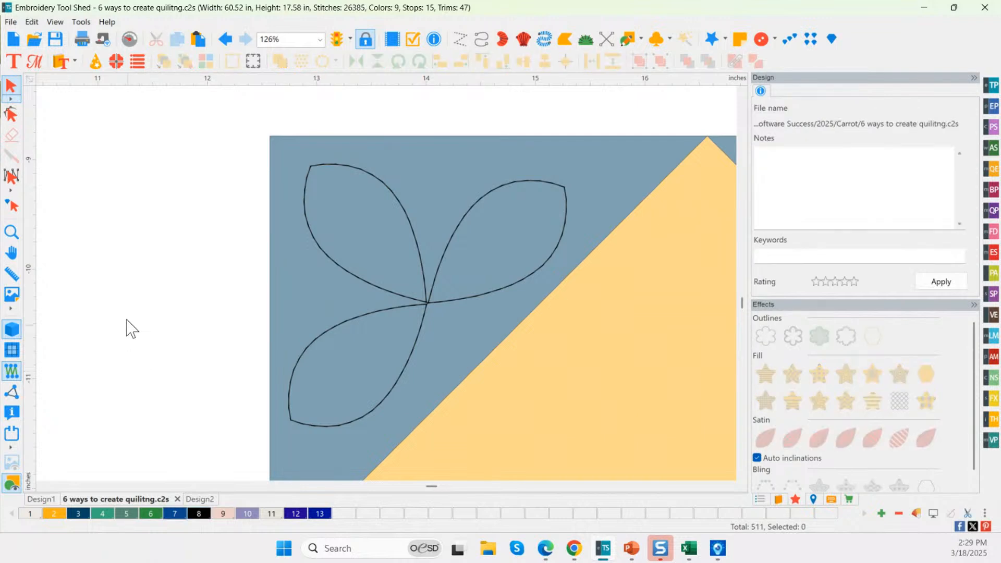
Step: Draw a five-pointed star of crossing straight lines, about 4.2 by 2.4 in, with the Pen tool inside the lower Freehand Draw block's diamond
click(15, 234)
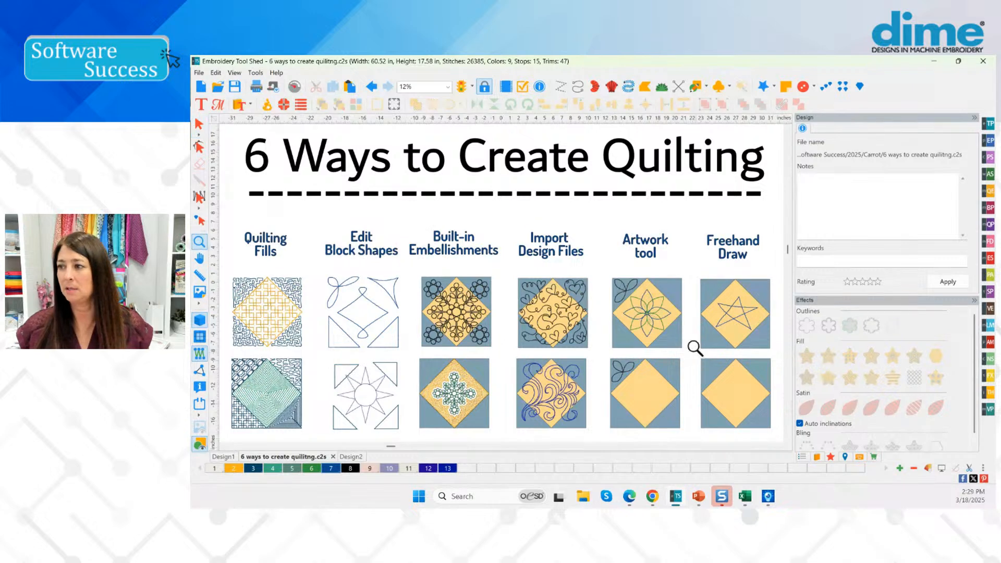
drag(686, 356, 789, 442)
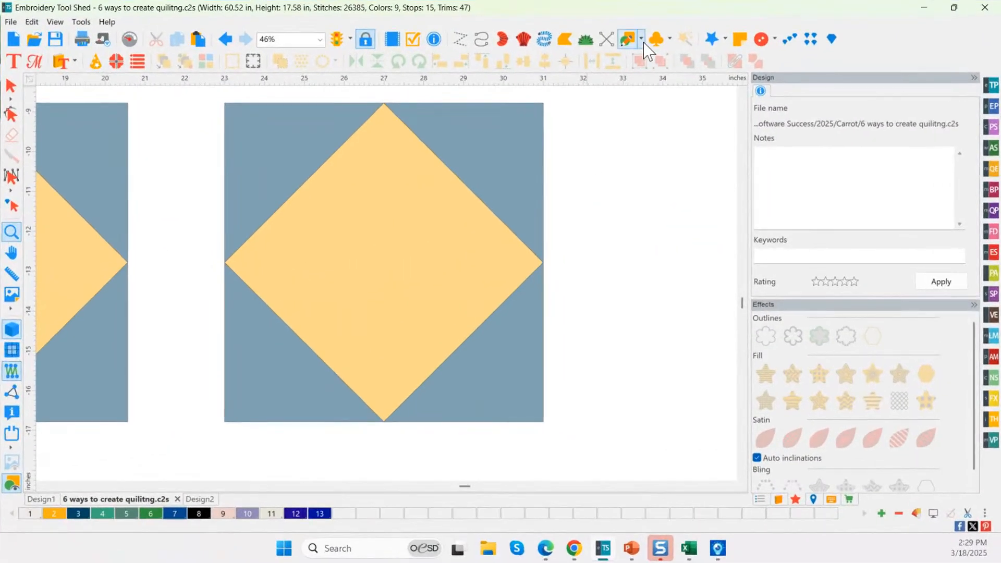
click(706, 87)
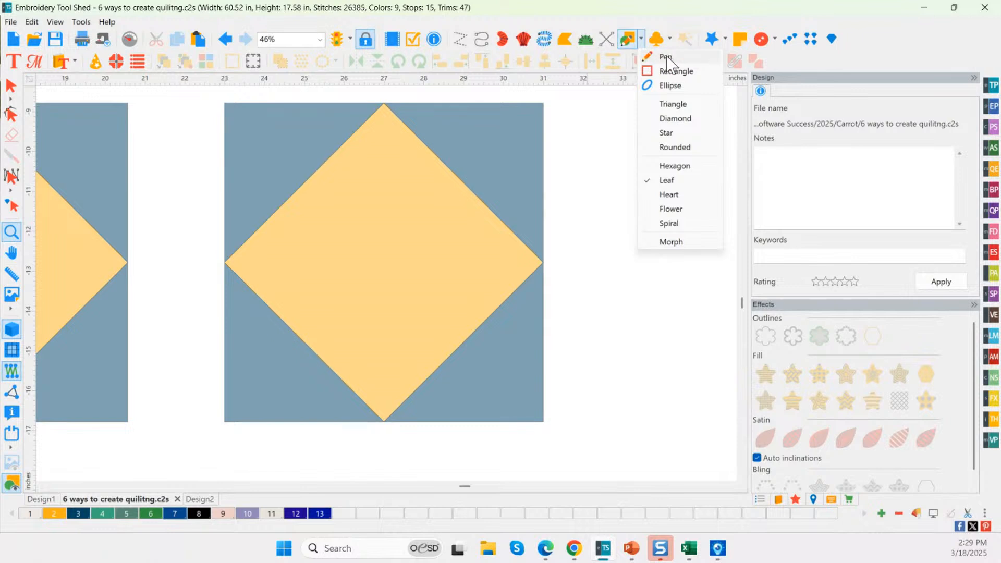
click(667, 56)
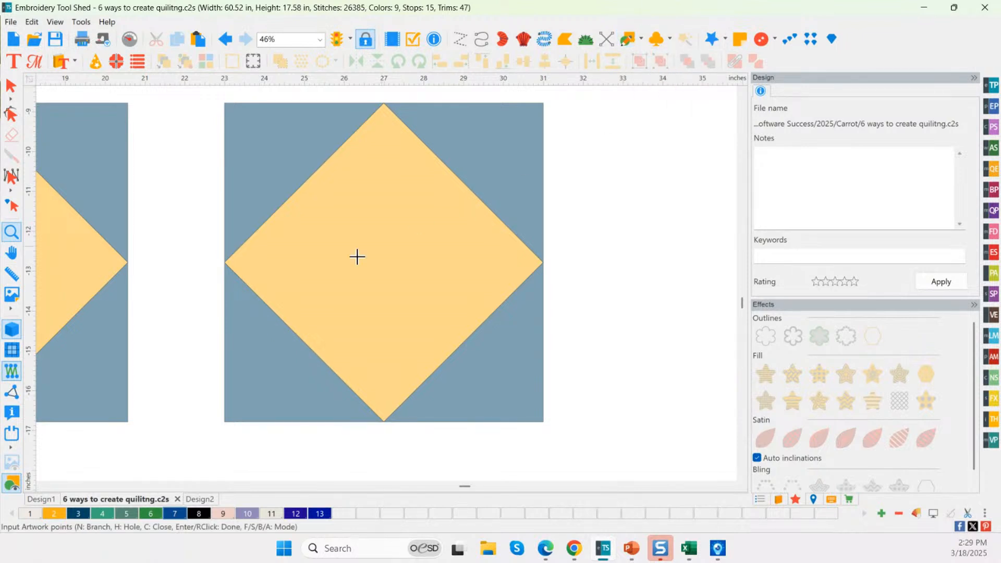
click(286, 279)
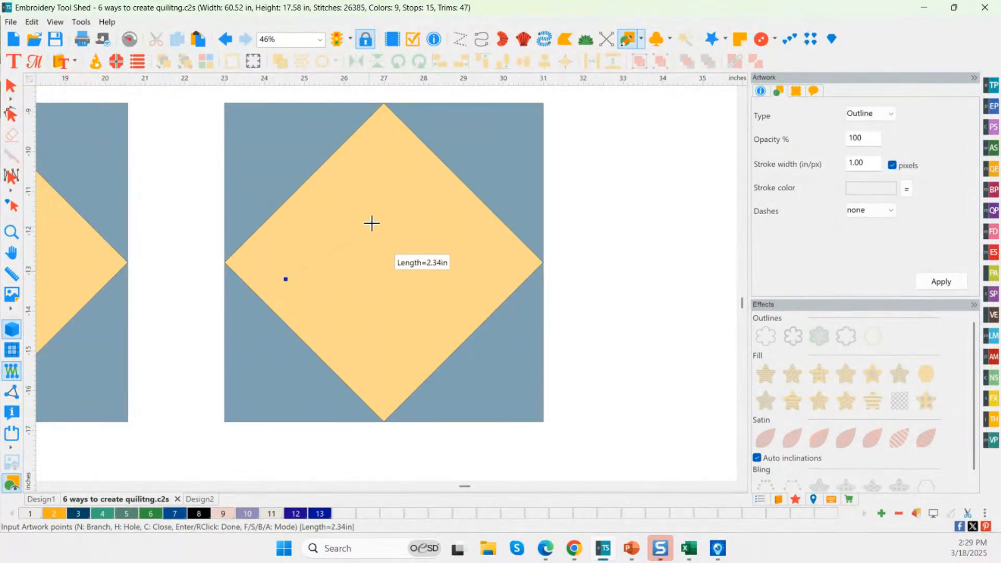
click(370, 188)
click(453, 282)
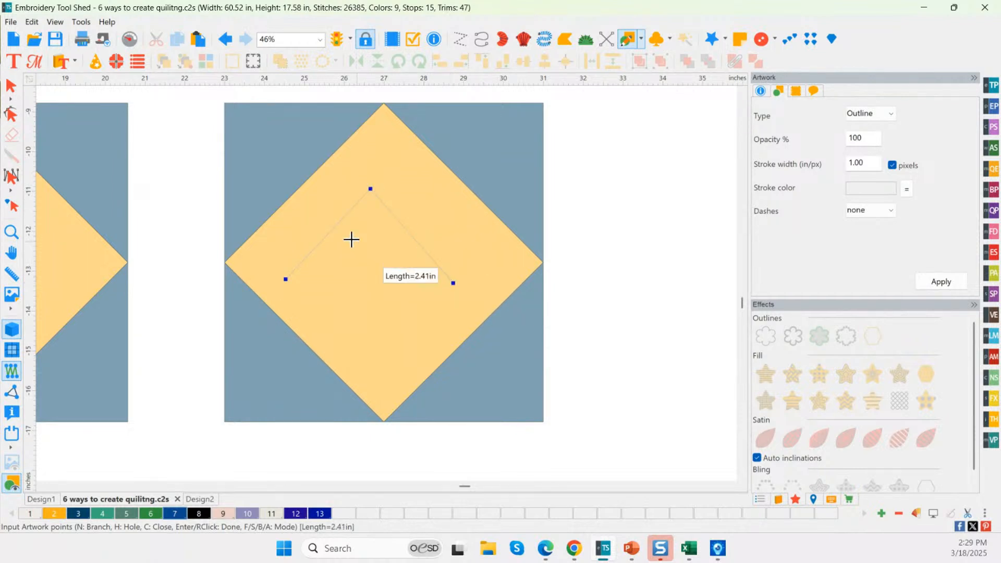
click(294, 218)
click(434, 210)
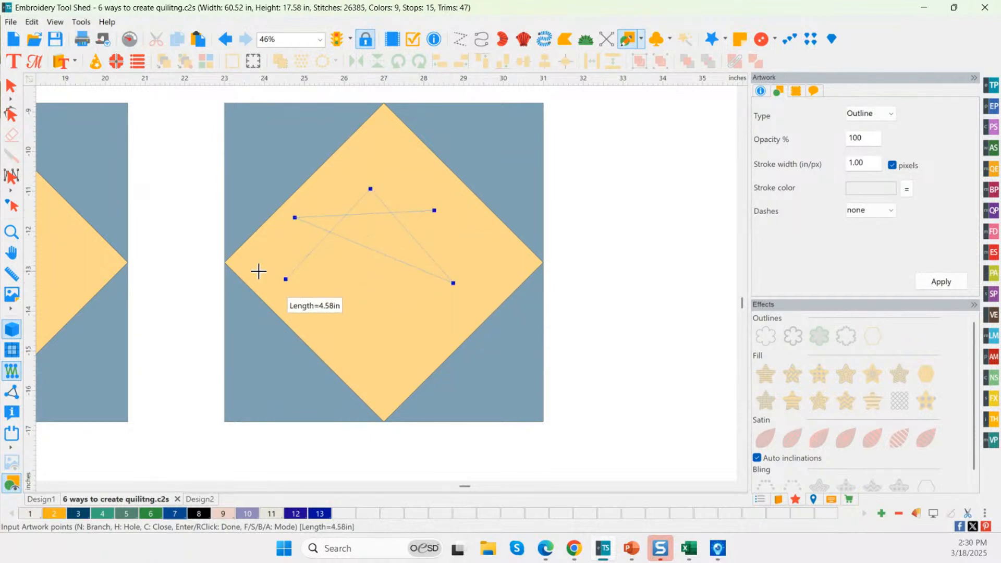
click(284, 282)
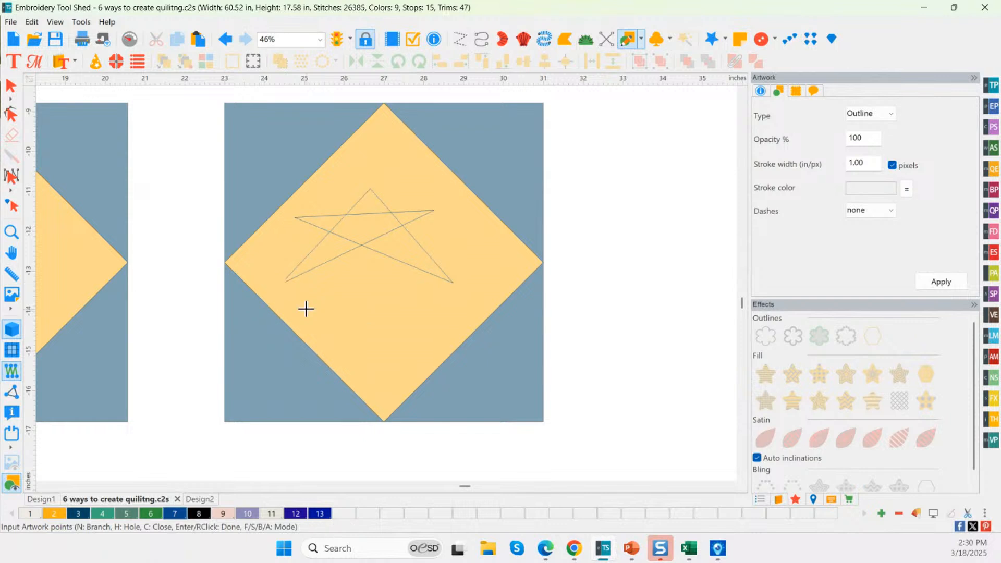
Step: Select the star outline in the yellow diamond and apply the Run outline effect to it
click(10, 85)
click(365, 240)
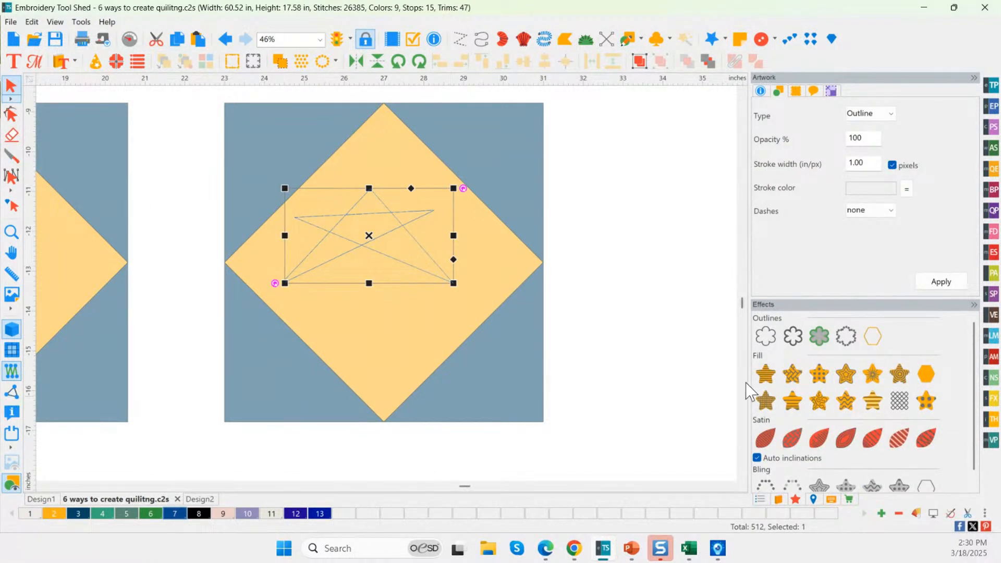
click(771, 345)
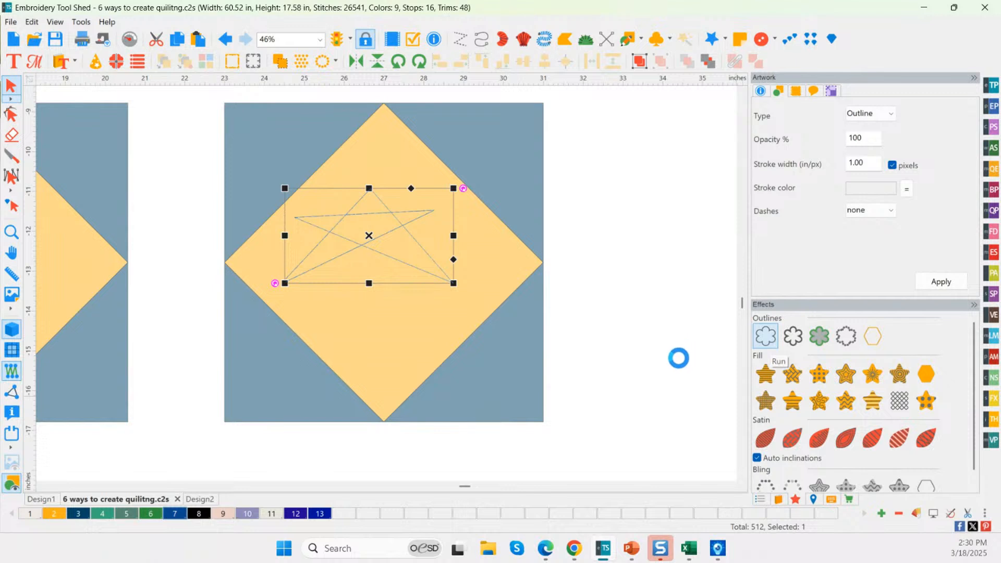
click(533, 325)
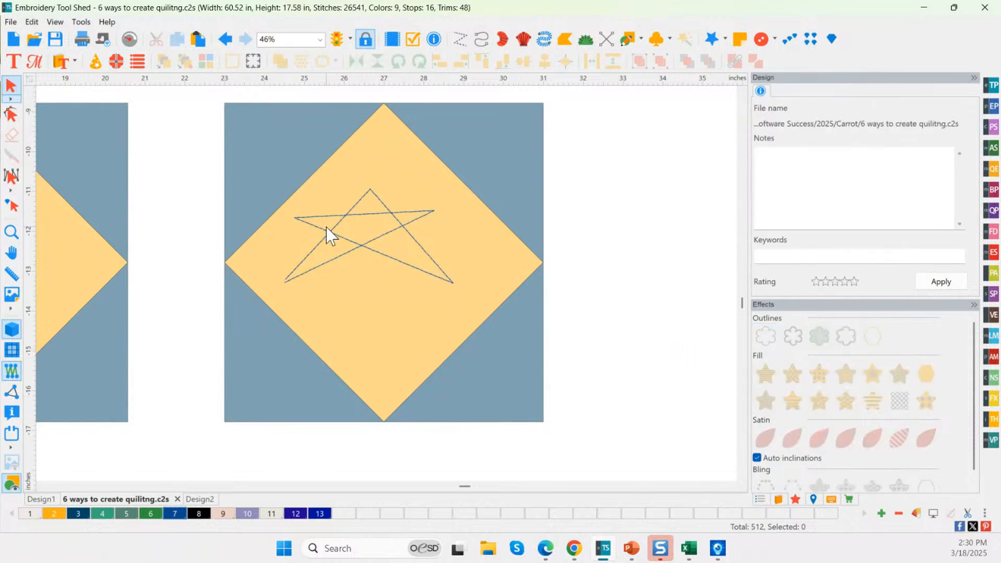
Step: Enlarge the run-stitch star in both directions and shift it slightly downward inside the yellow diamond
click(346, 252)
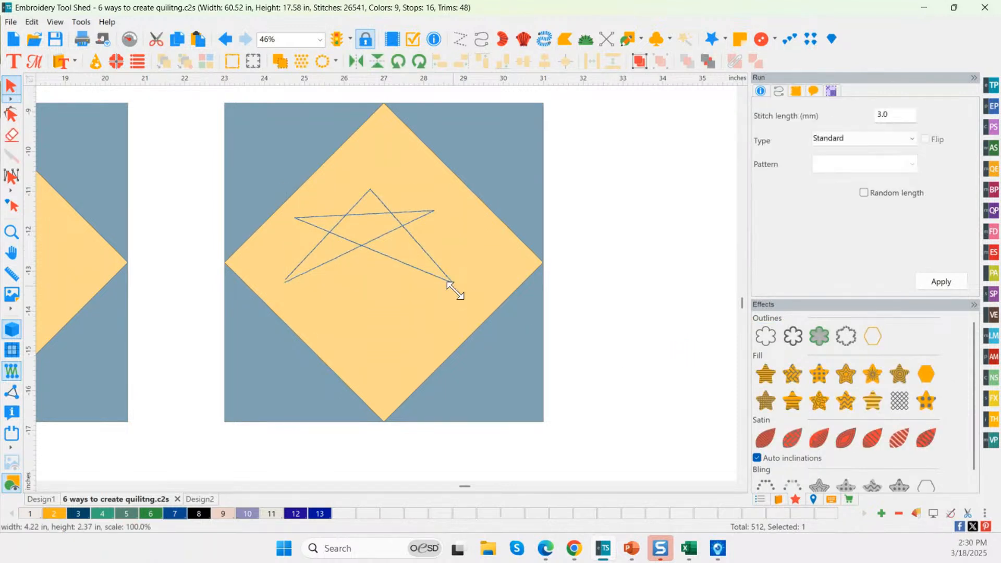
drag(449, 285, 460, 306)
drag(382, 188, 381, 159)
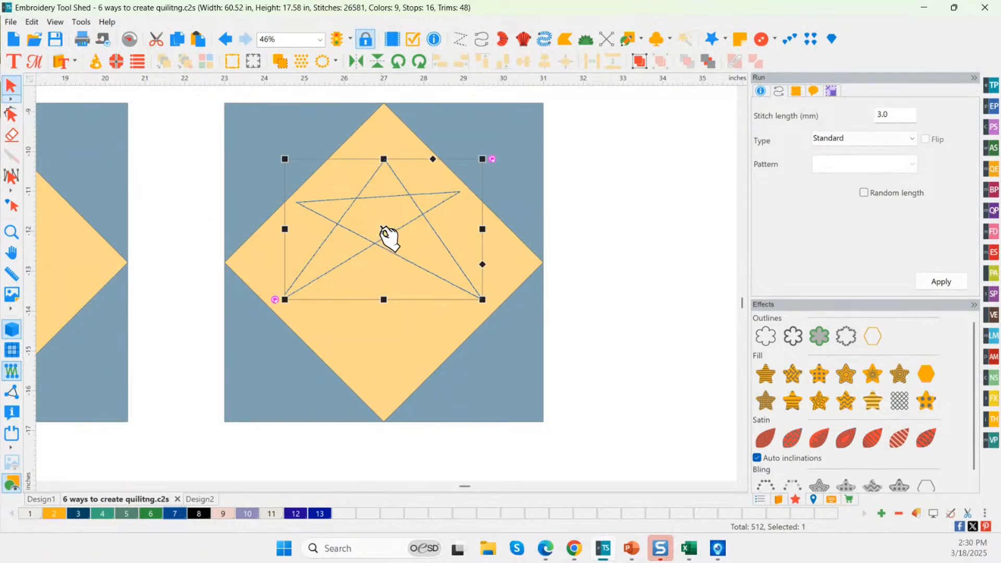
drag(388, 238, 389, 252)
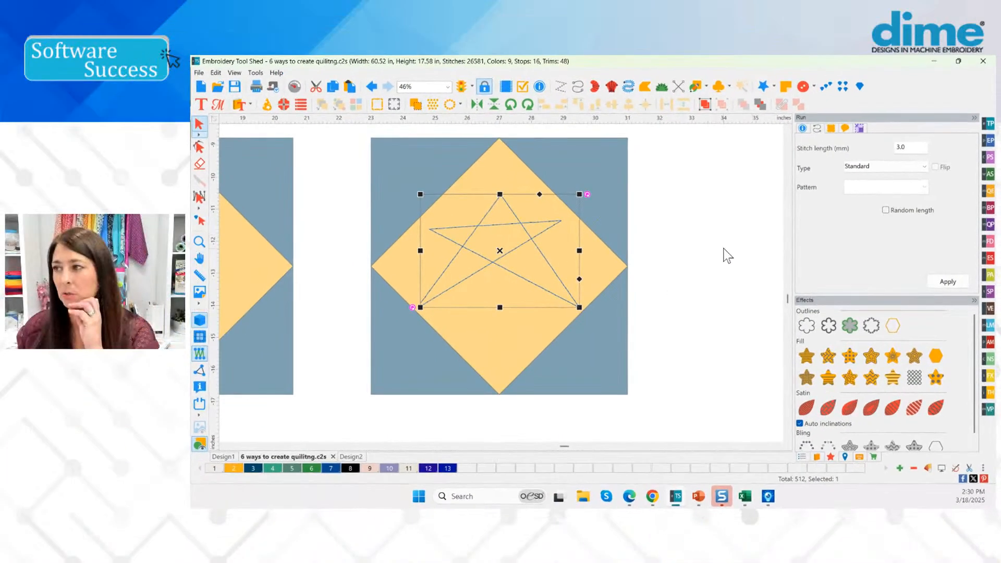
click(665, 249)
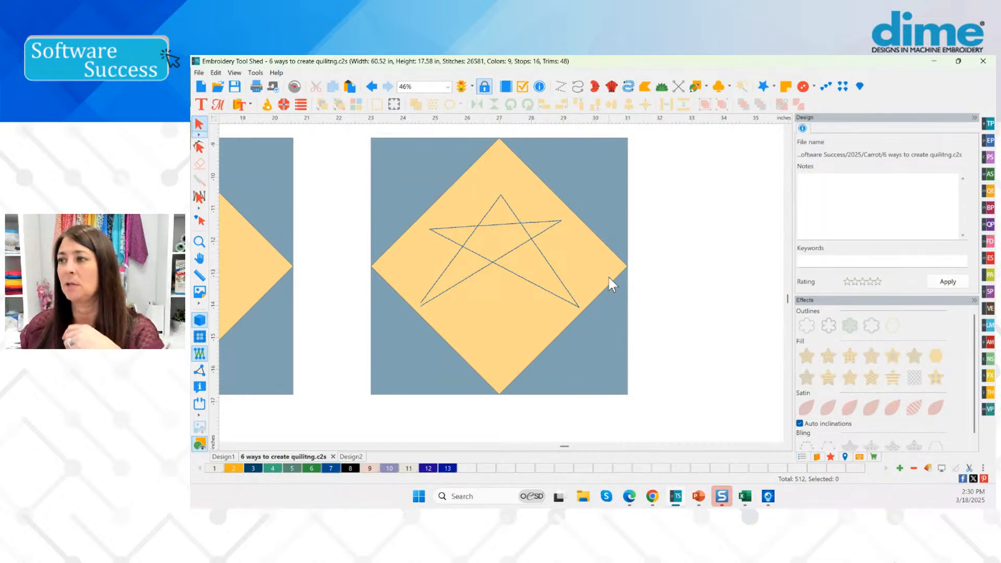
click(531, 285)
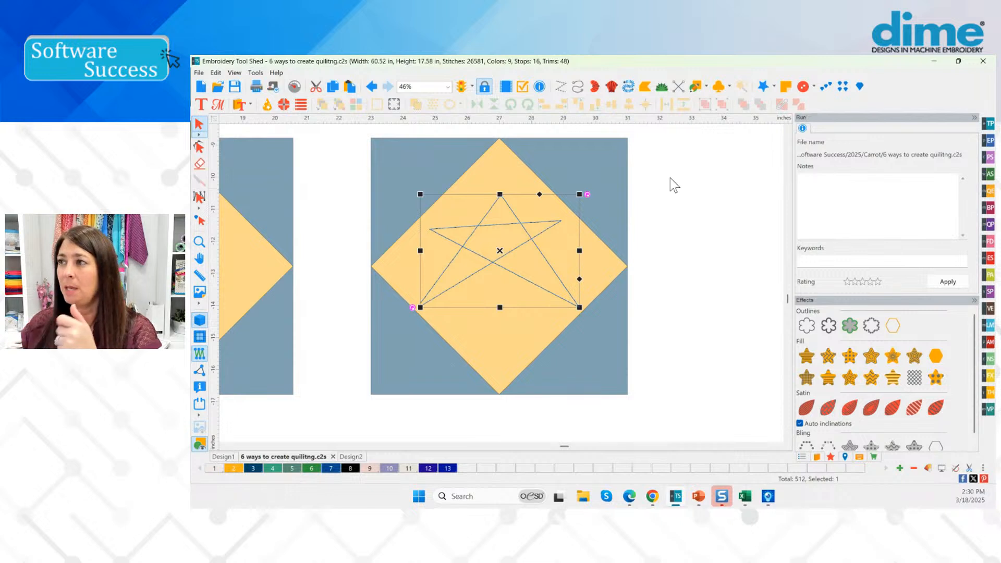
Step: Try drawing a curved star shape with the Pen tool in the empty space to the right of the block
click(707, 89)
click(726, 100)
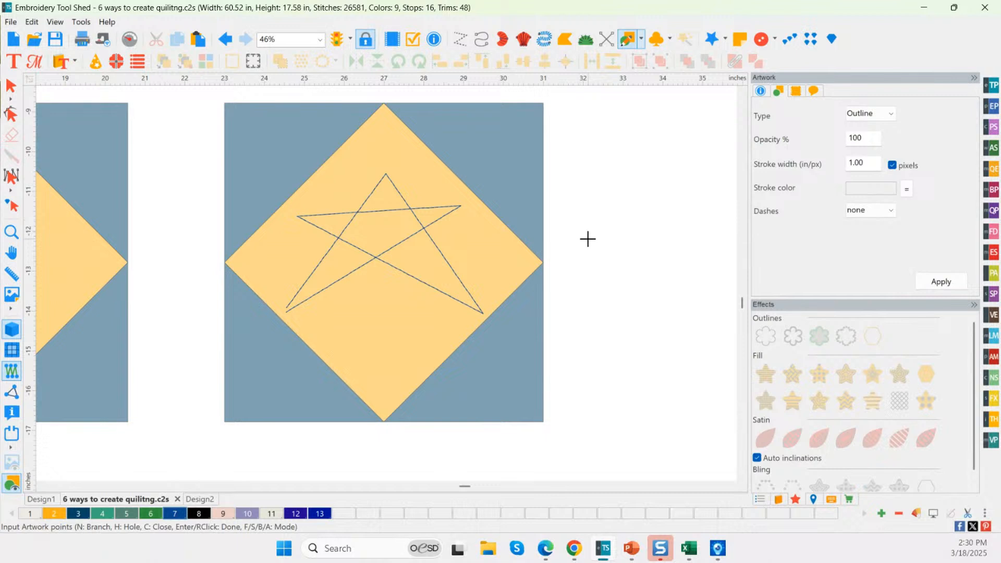
click(588, 239)
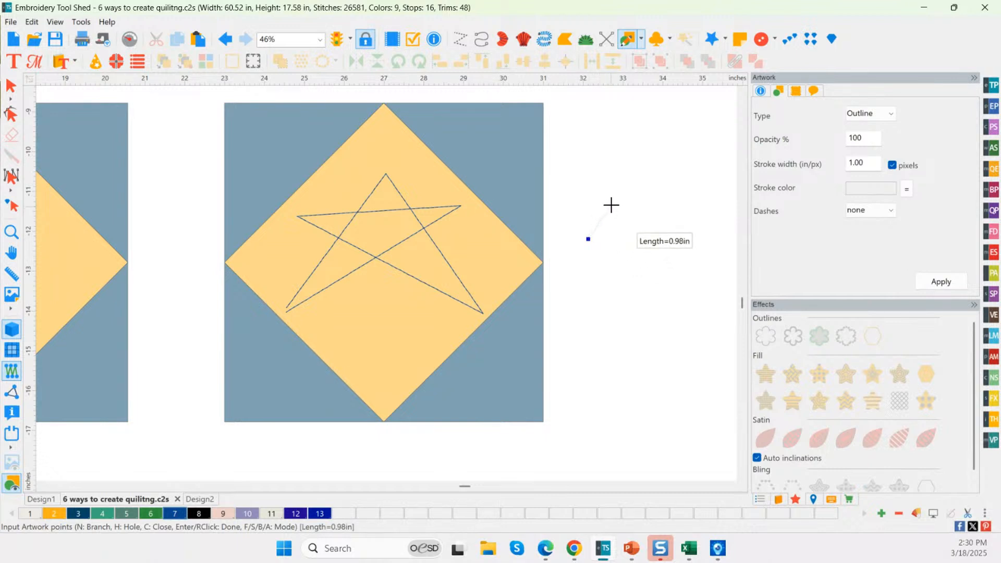
click(641, 158)
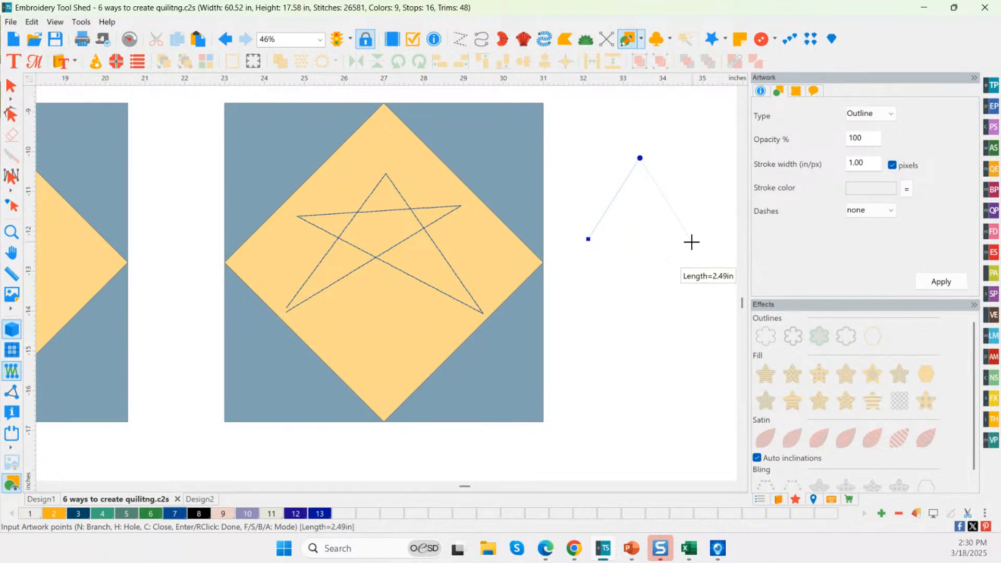
click(691, 241)
click(577, 179)
click(722, 162)
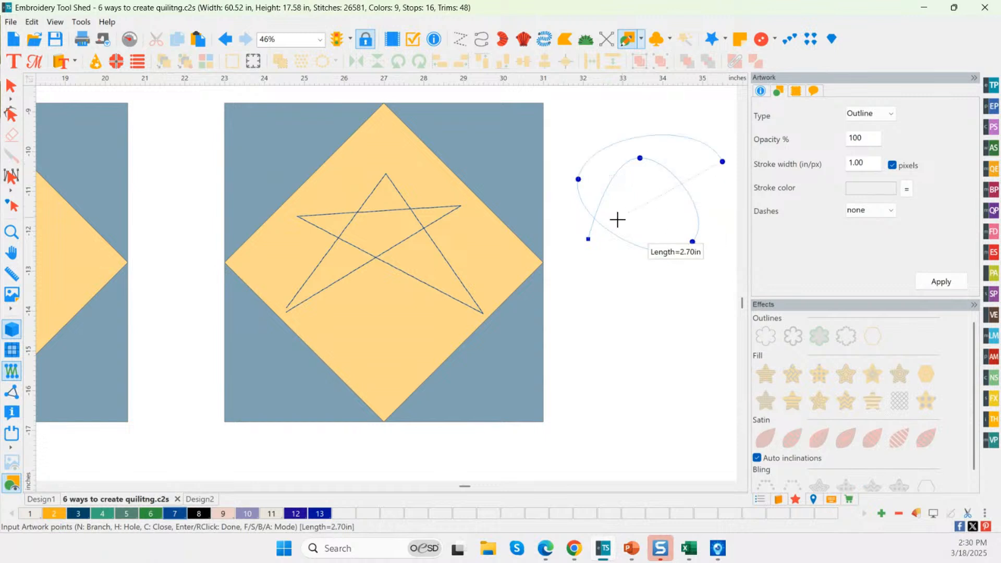
click(586, 240)
right_click(654, 294)
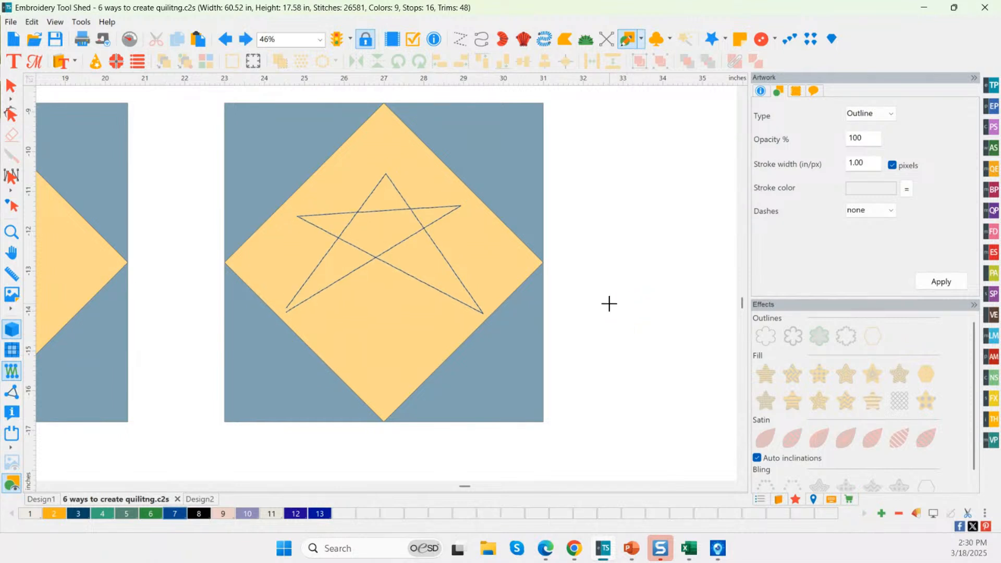
Step: Draw an open, curved line with one loop using the Pen tool in the empty space to the right of the block
click(669, 41)
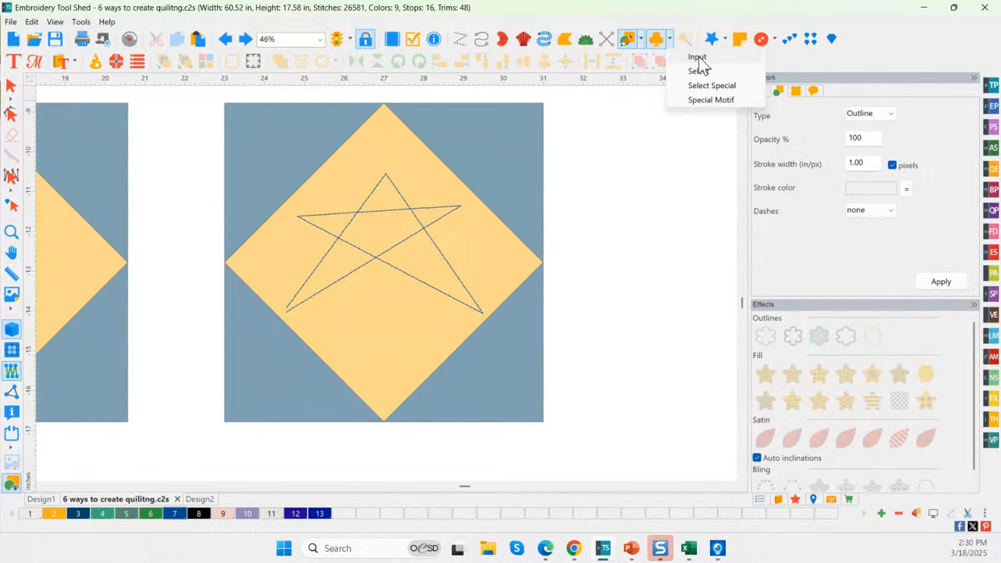
click(644, 43)
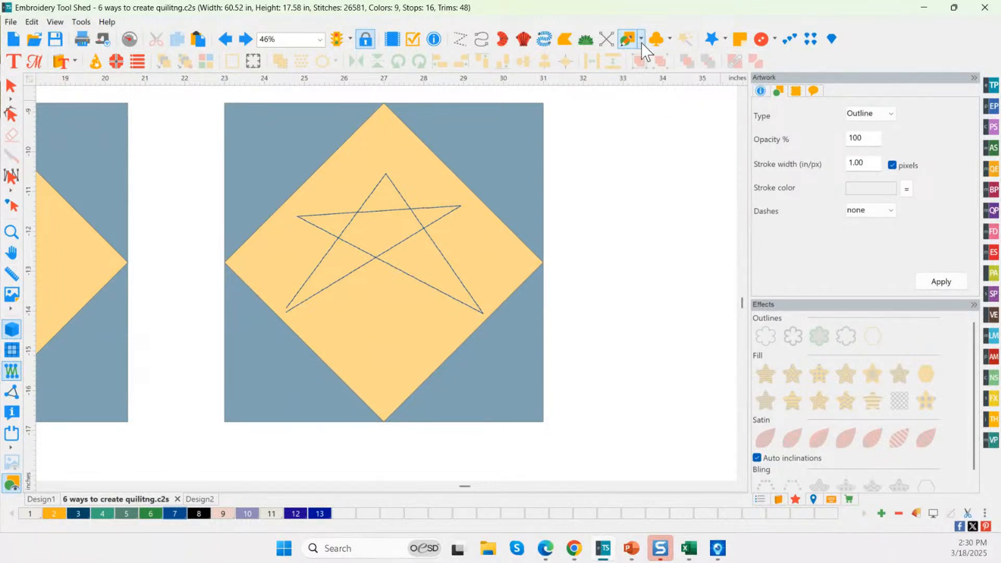
click(641, 41)
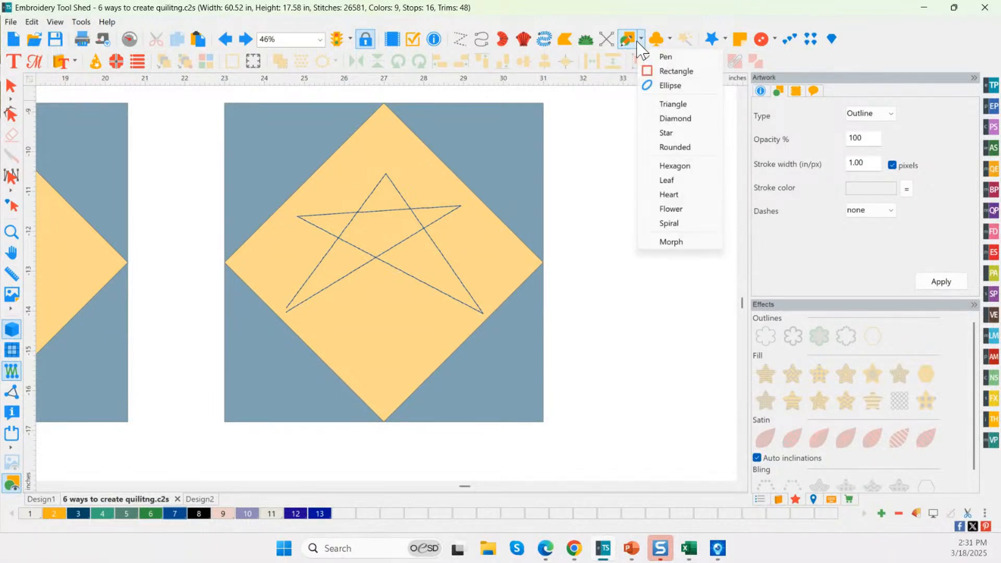
click(668, 57)
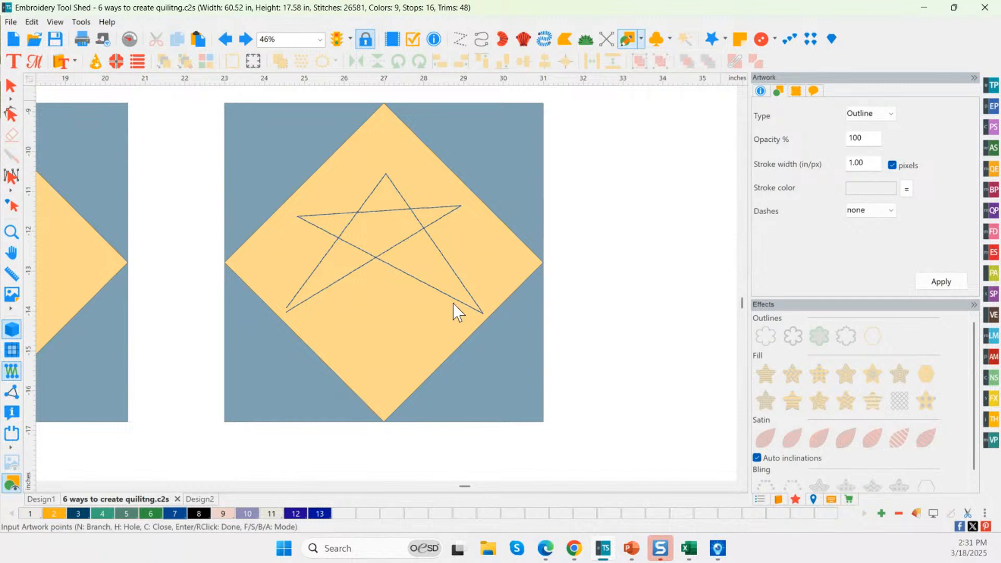
click(556, 305)
click(628, 308)
click(689, 282)
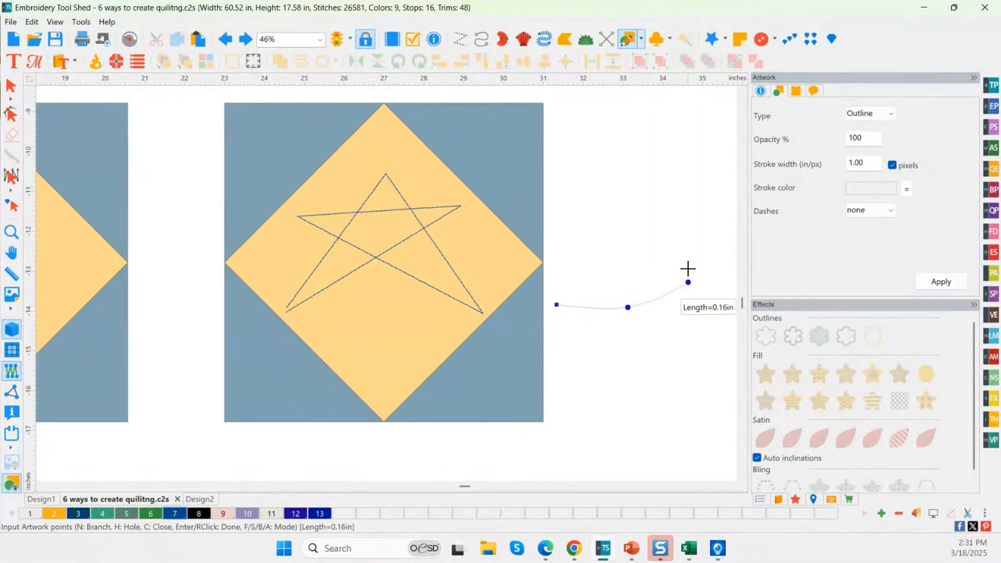
click(689, 250)
click(646, 230)
click(618, 248)
click(617, 303)
click(628, 332)
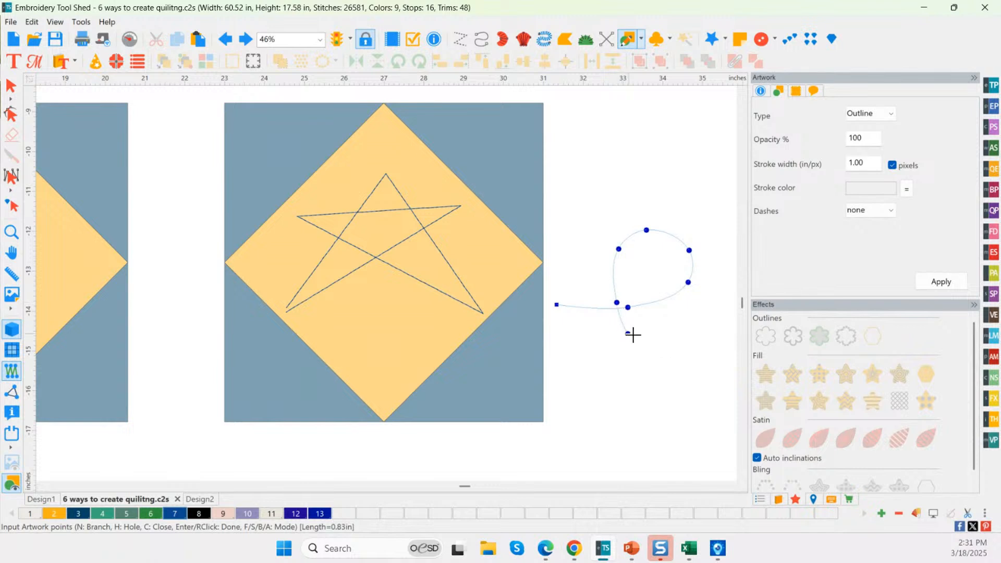
click(726, 324)
right_click(726, 324)
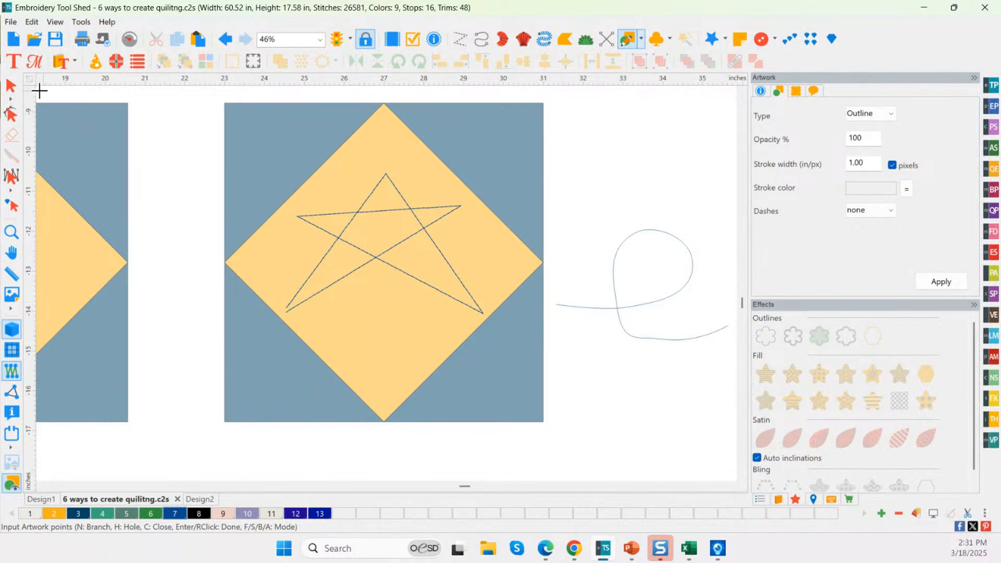
Step: Apply the Run outline effect to the looped curve and show the whole design
click(11, 86)
click(766, 339)
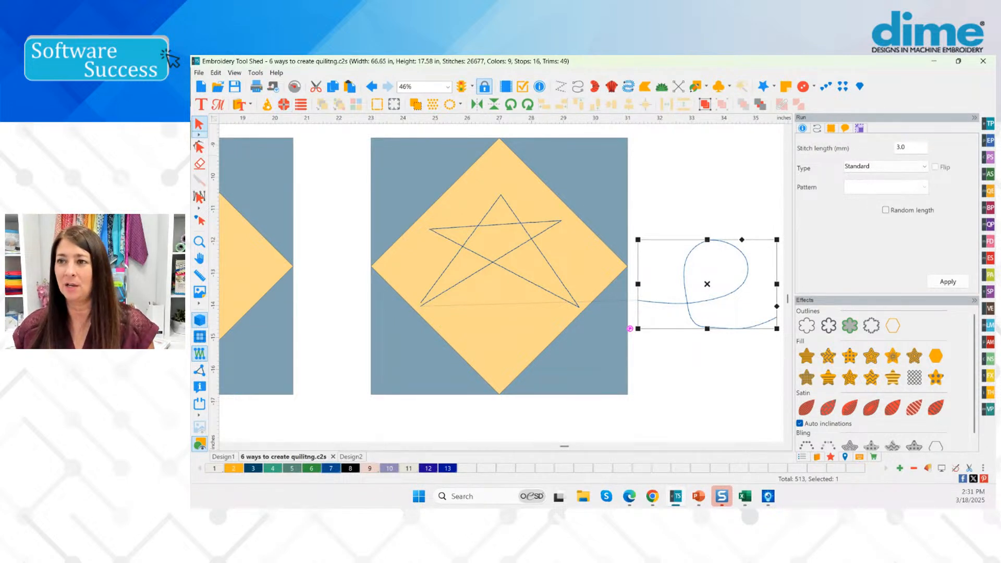
click(201, 246)
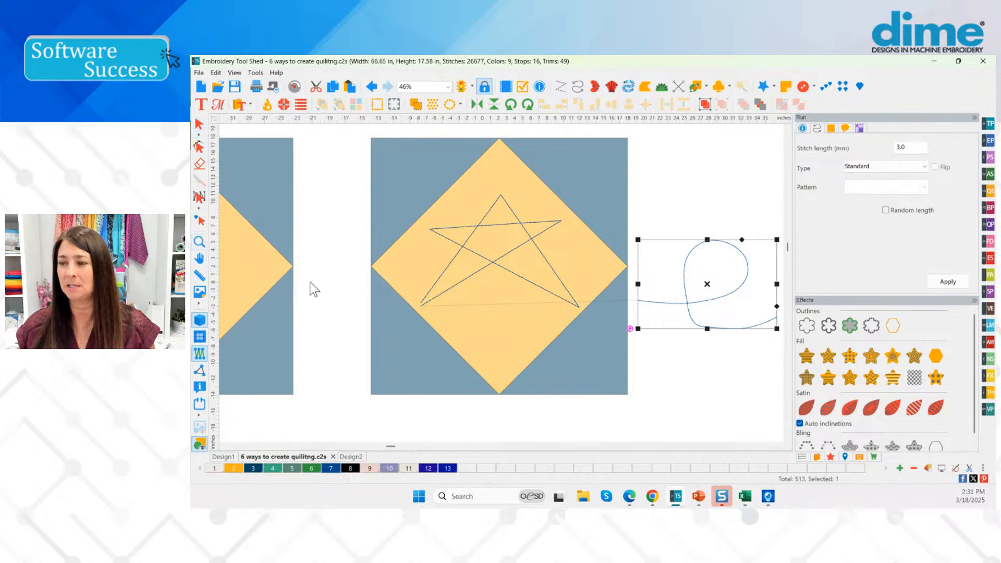
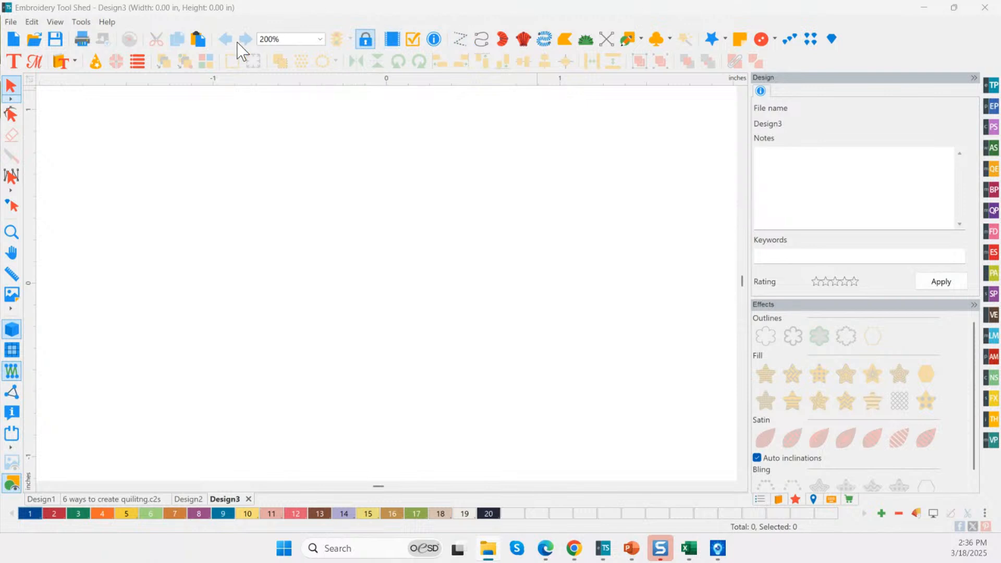
Step: In File Explorer, open the Designs folder inside the dime folder on Local Disk (C:)
drag(1, 161, 480, 125)
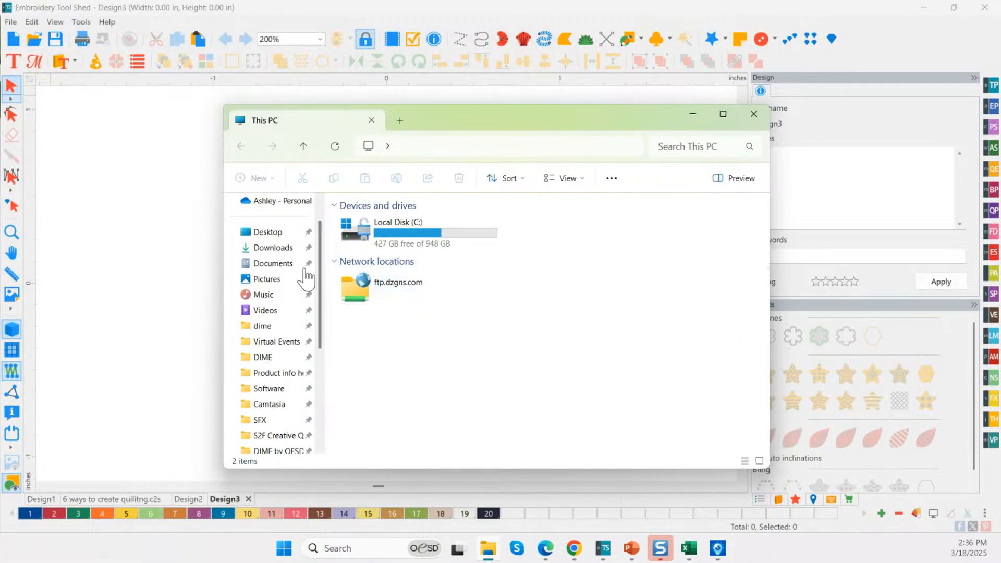
drag(320, 252, 322, 351)
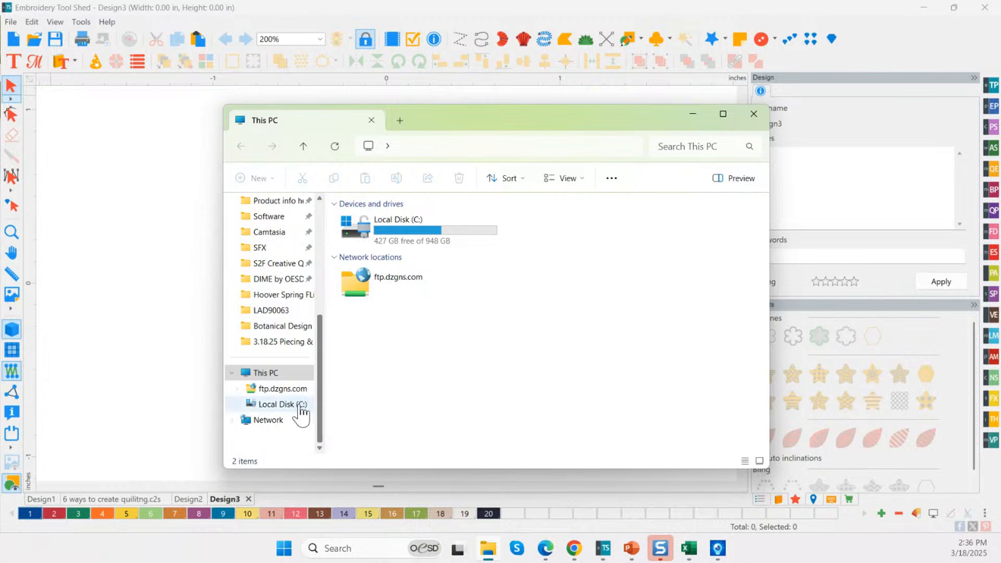
click(284, 405)
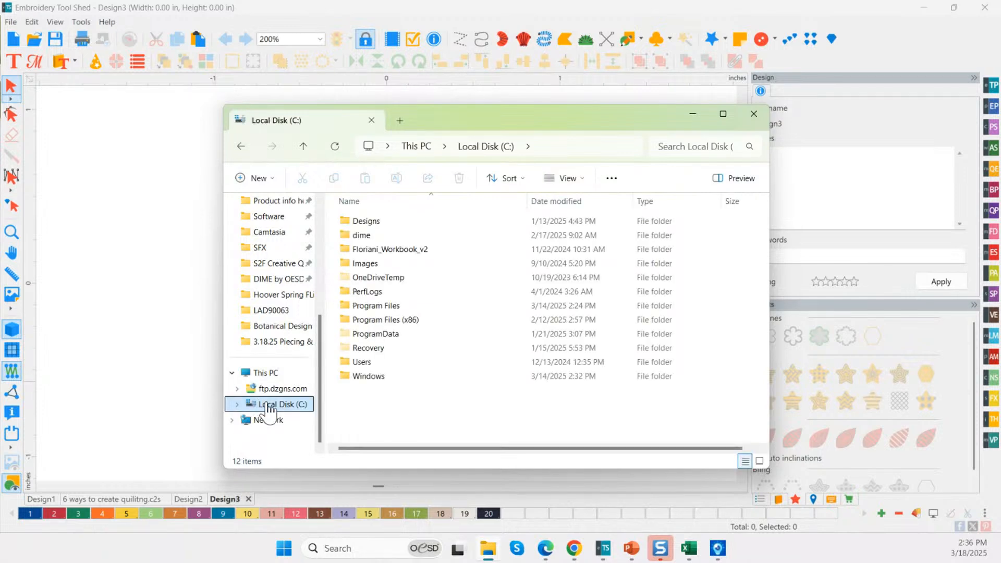
click(366, 235)
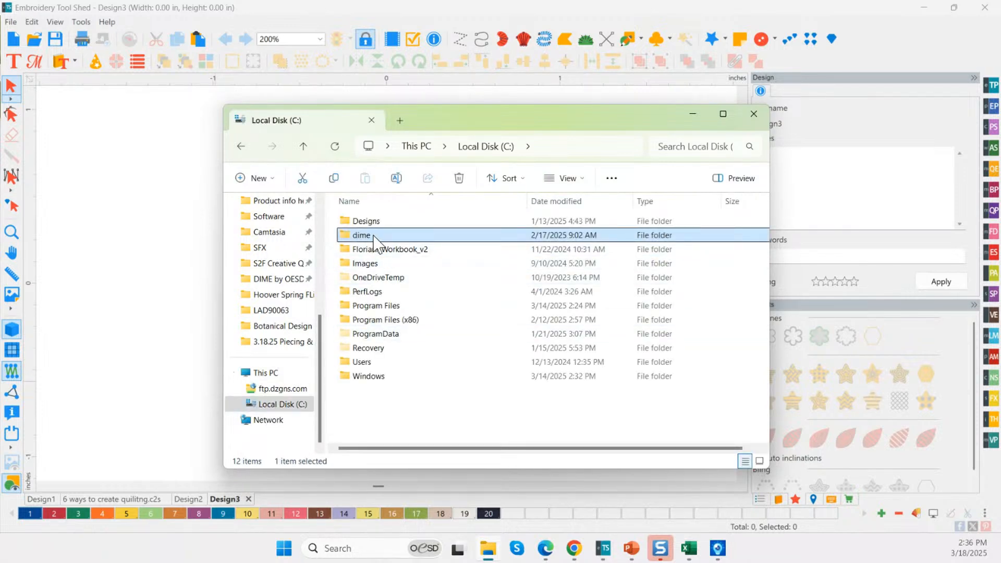
double_click(374, 236)
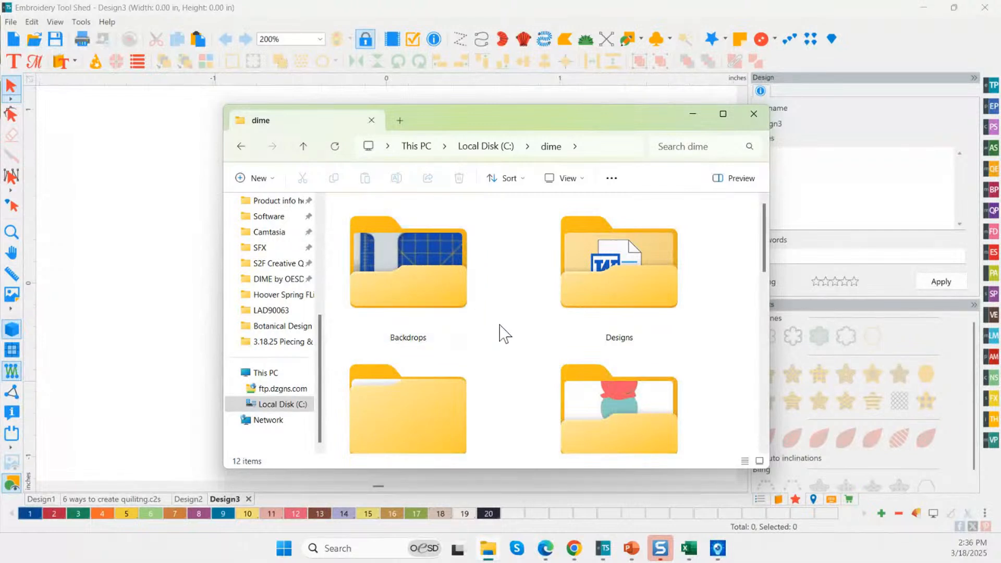
click(620, 284)
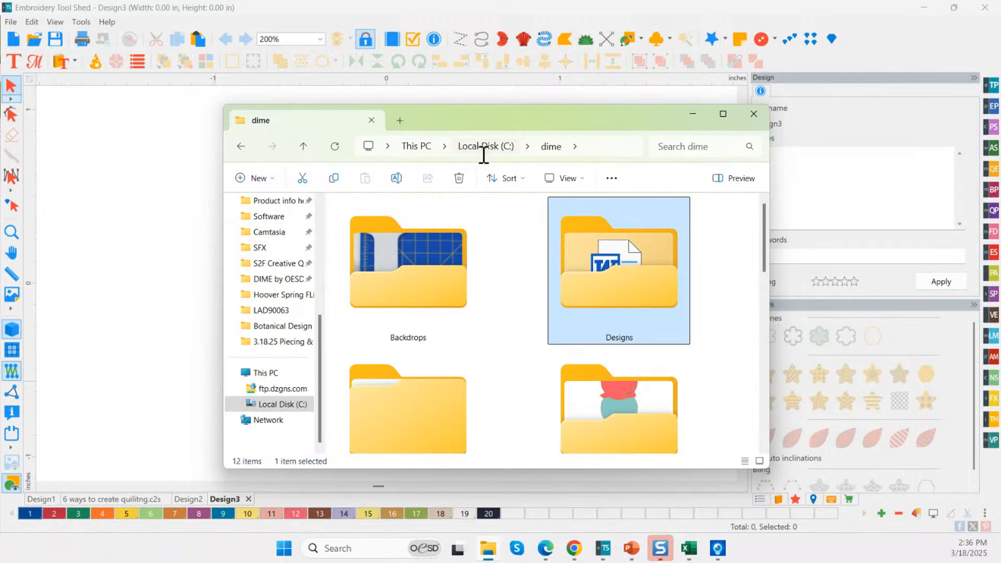
click(549, 148)
double_click(598, 276)
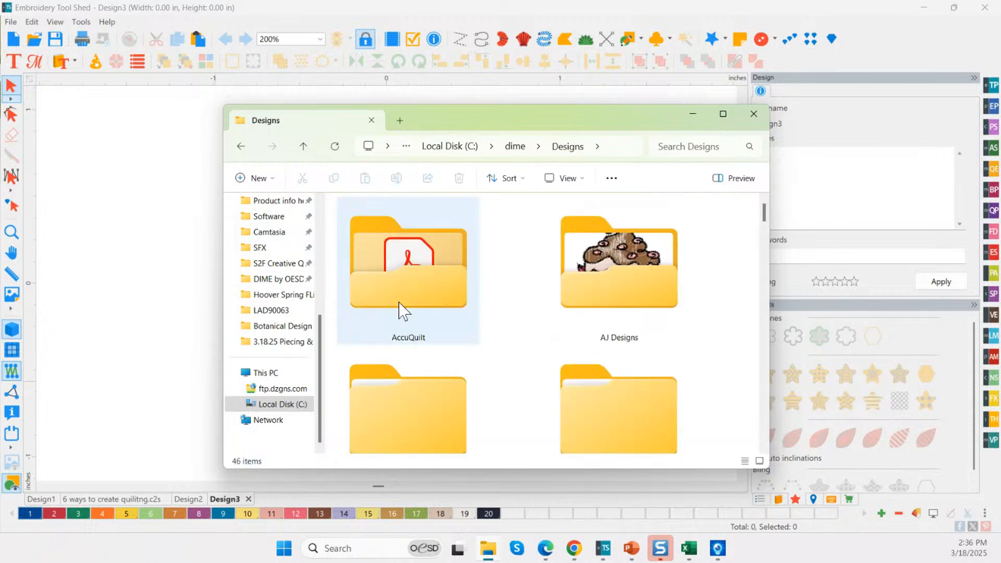
Step: Highlight the first few folders inside the Designs folder one by one, and close the File Explorer window
click(421, 289)
click(577, 290)
click(459, 400)
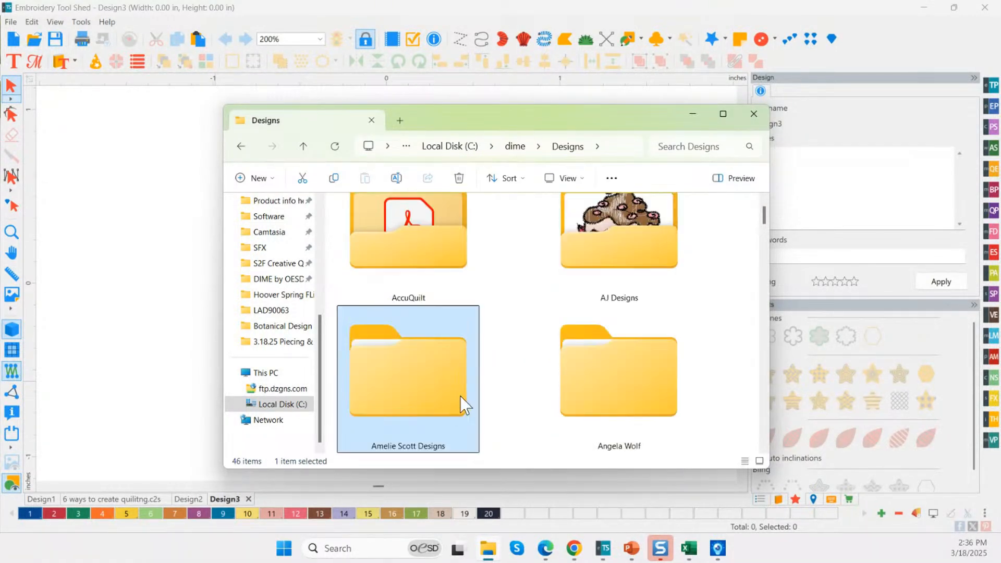
click(663, 404)
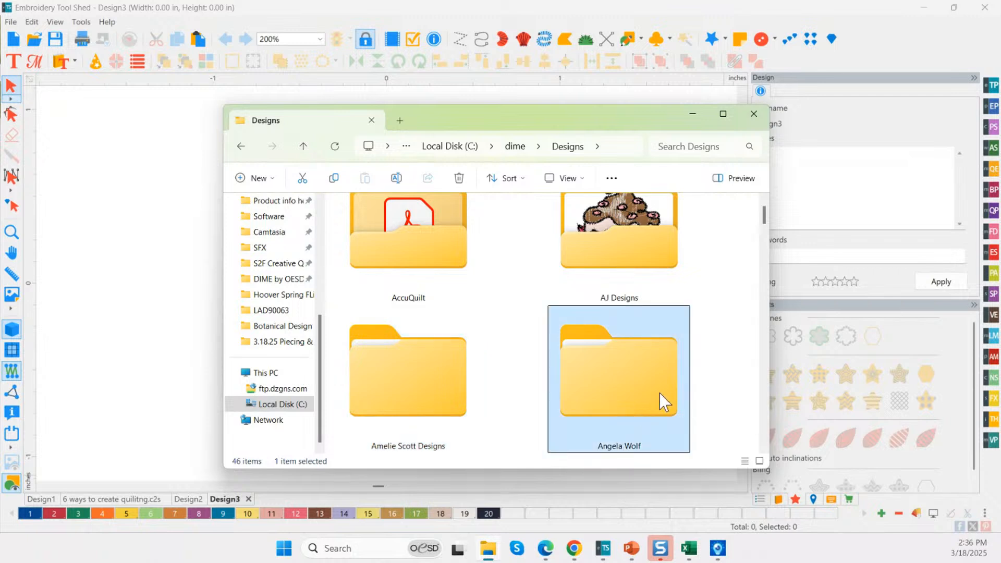
click(756, 121)
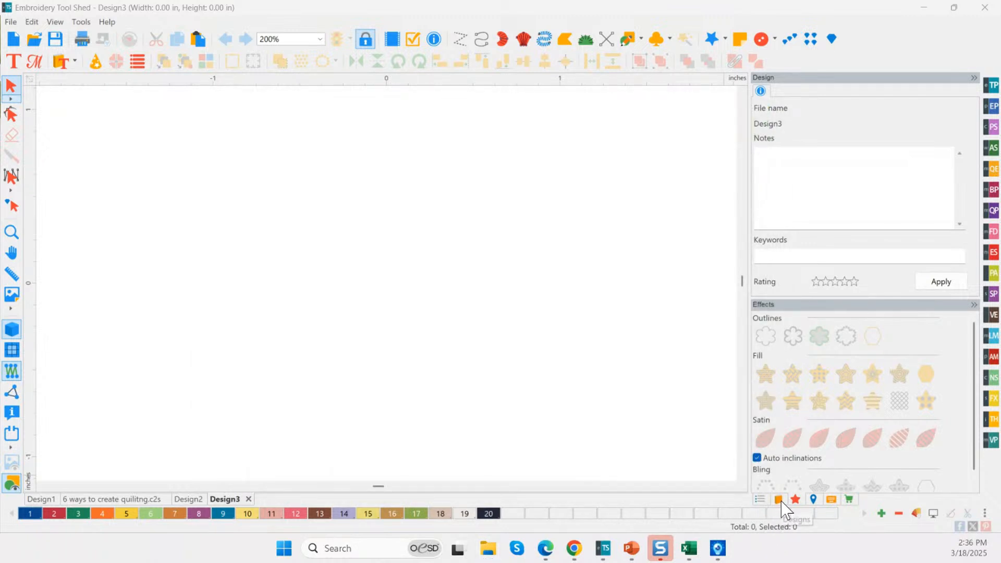
Step: Show the design library and view the contents of its Designs, AccuQuilt and AJ Designs folders
click(778, 500)
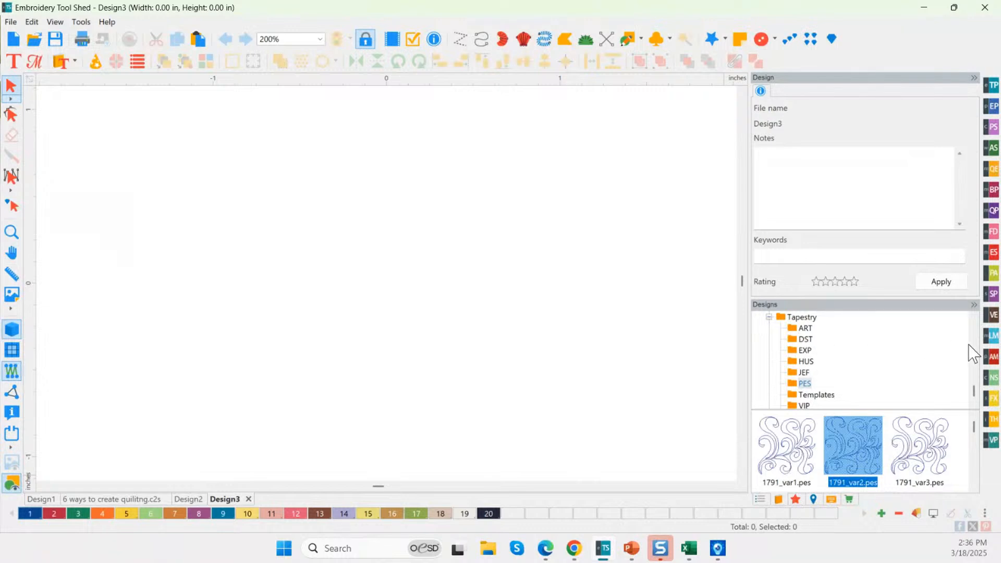
drag(974, 391, 974, 310)
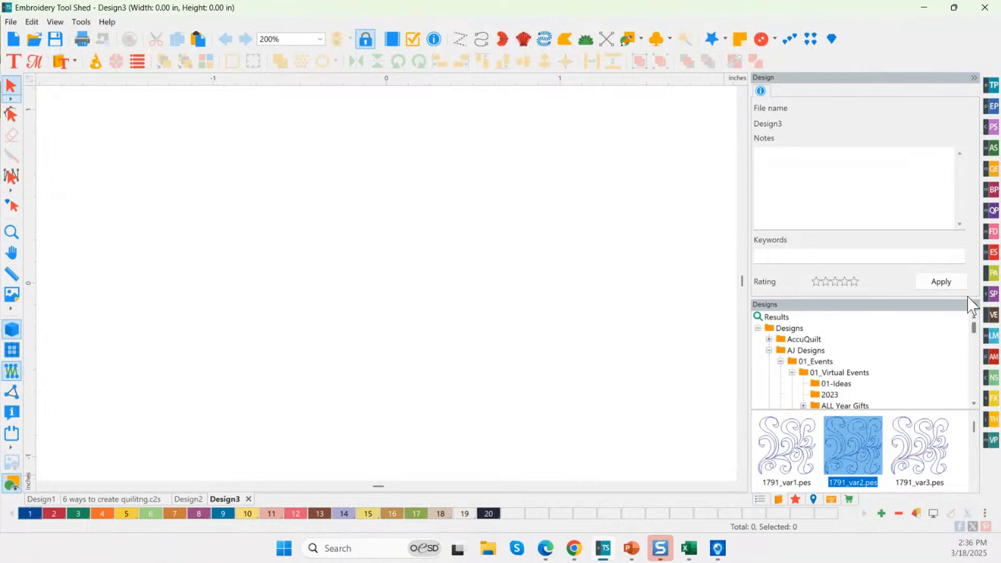
click(789, 328)
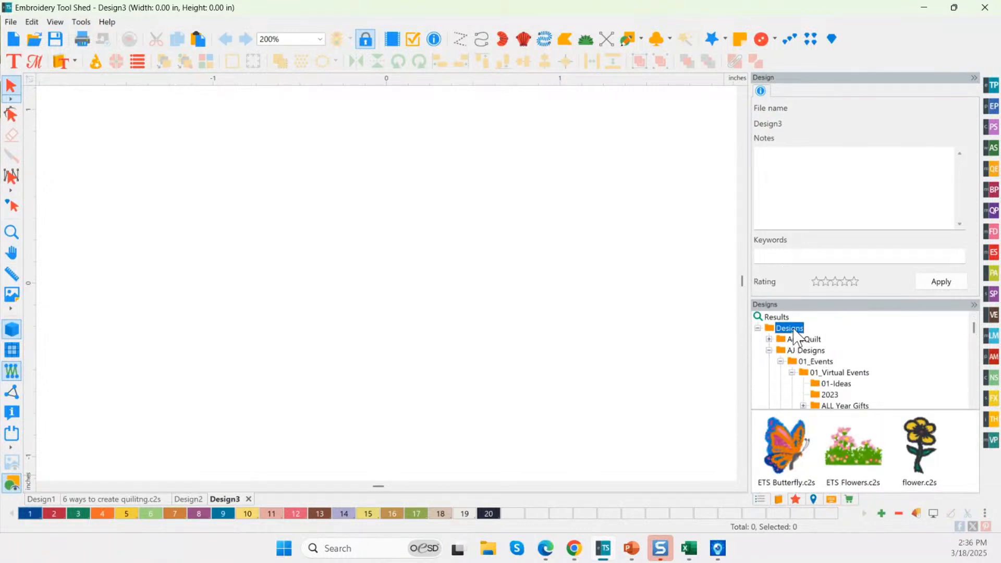
click(805, 339)
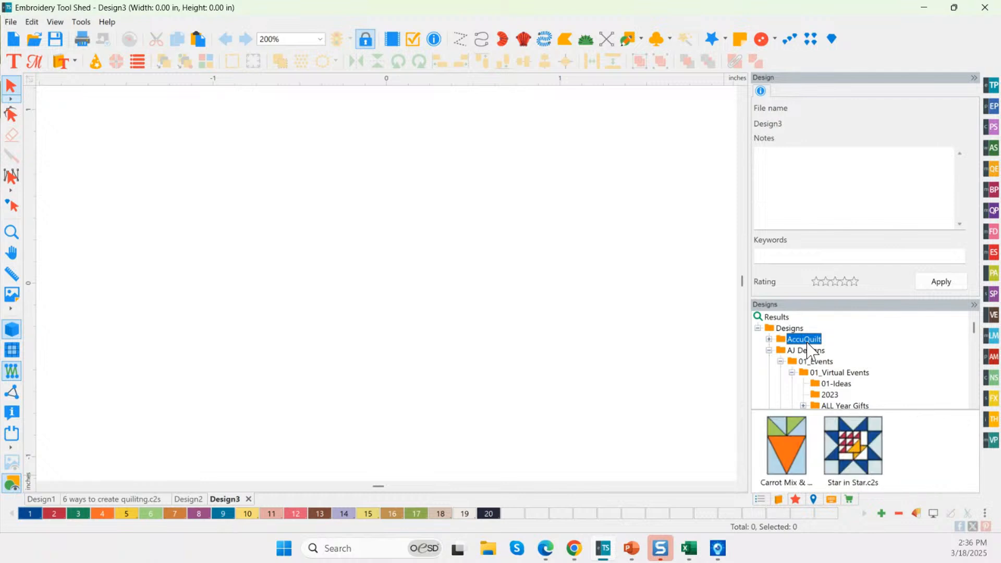
click(809, 351)
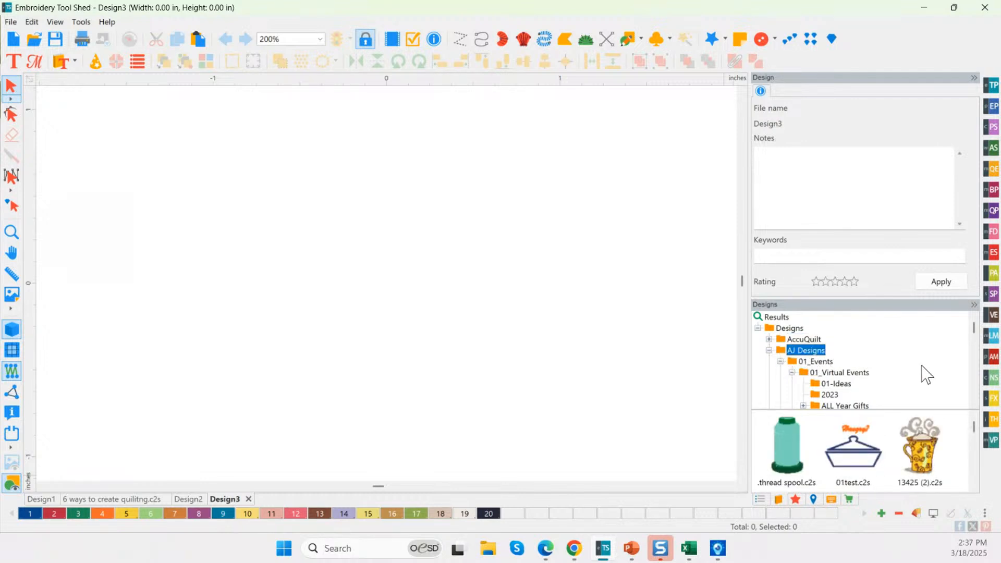
drag(971, 325, 973, 376)
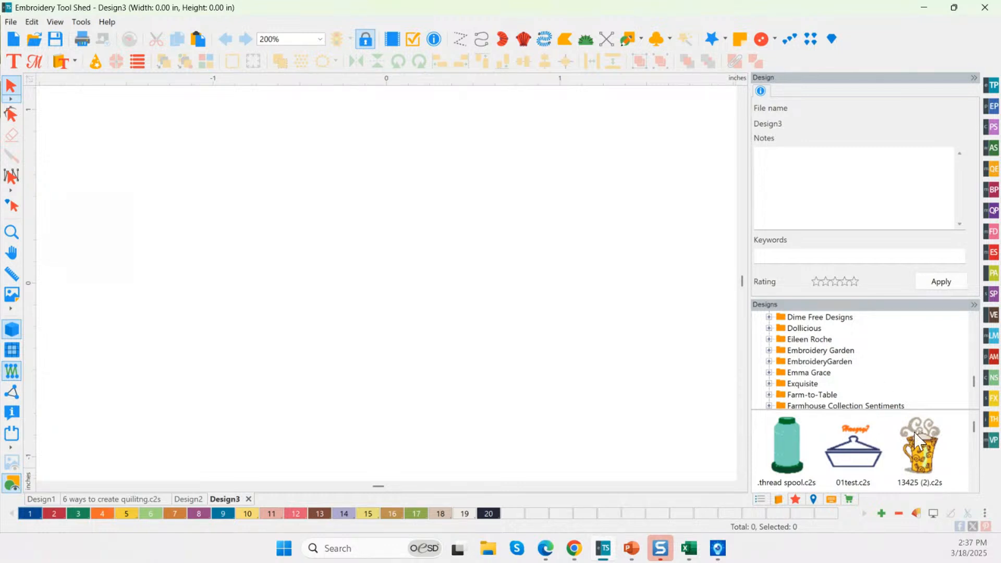
drag(973, 387, 974, 327)
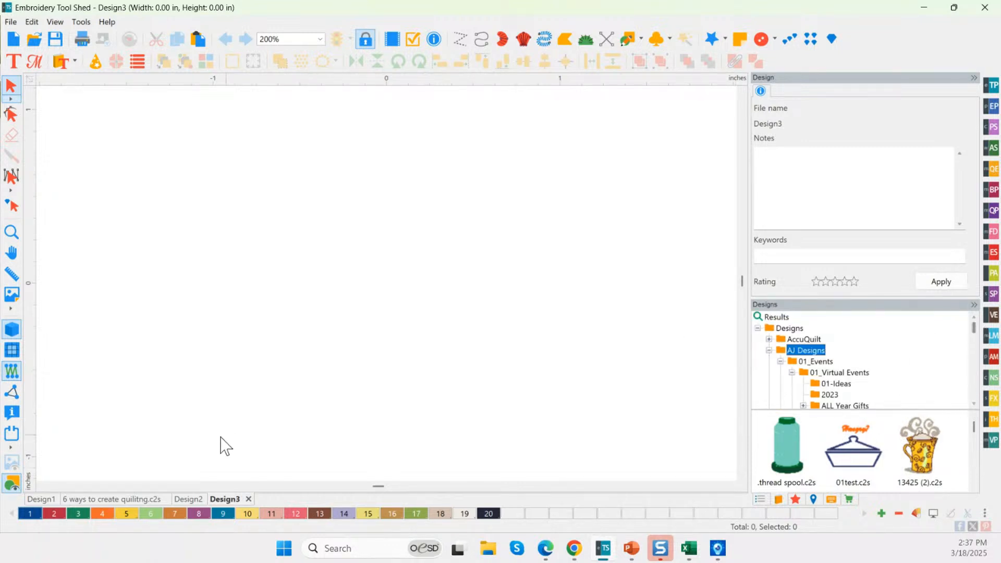
Step: Switch to Design2 and look through the 01_Virtual Events subfolders in the design library
click(189, 500)
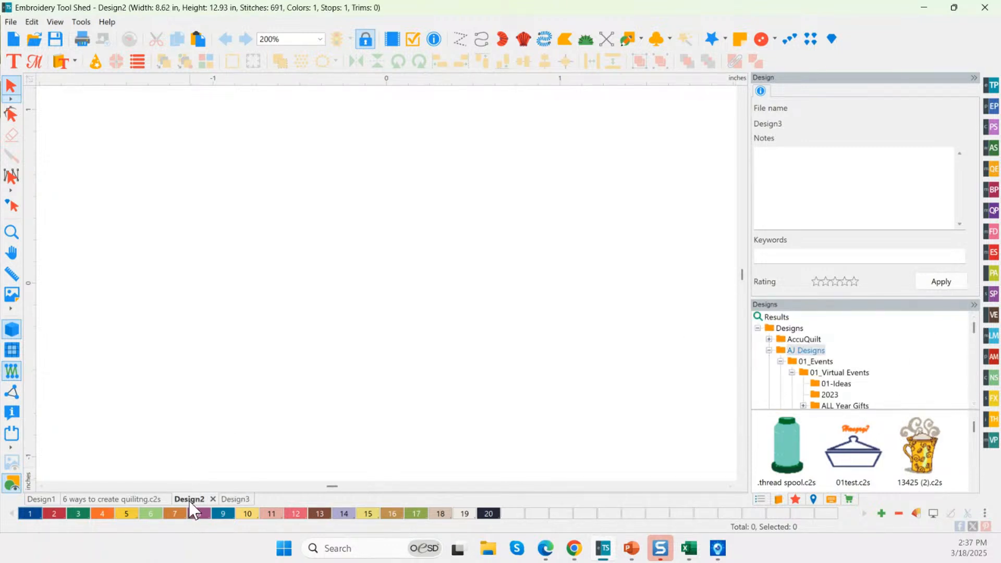
click(834, 372)
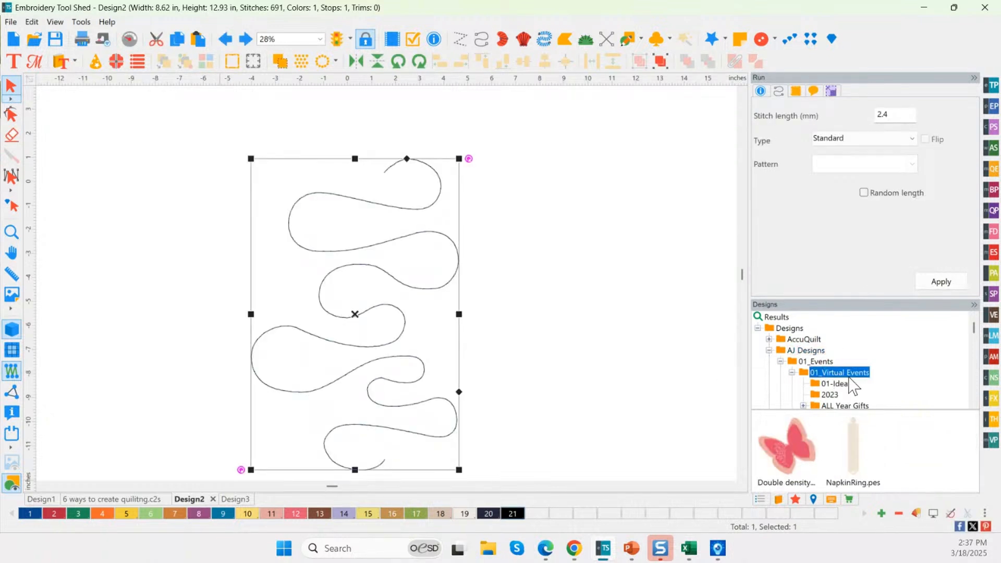
scroll(901, 385, down, 2)
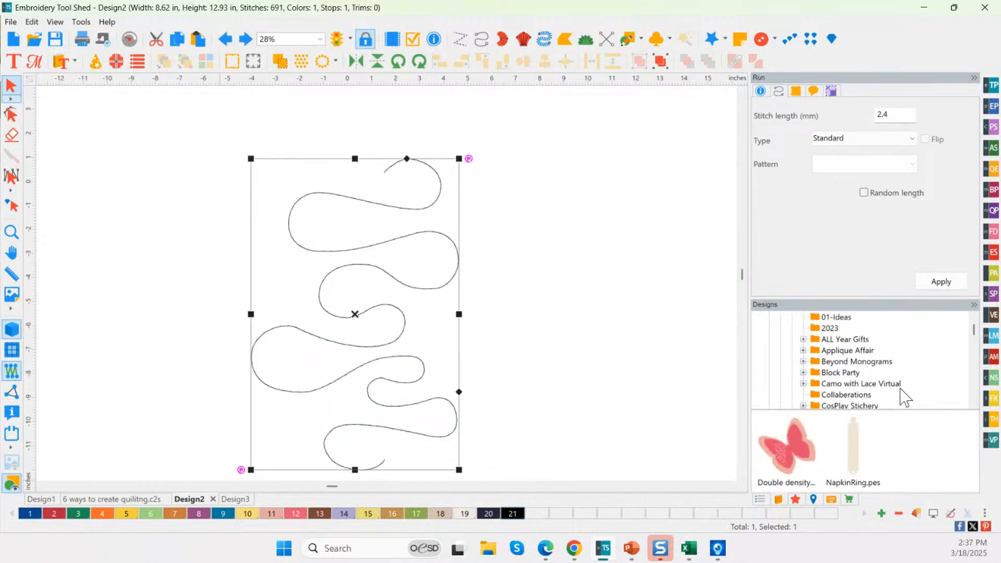
scroll(905, 399, down, 1)
scroll(893, 396, down, 1)
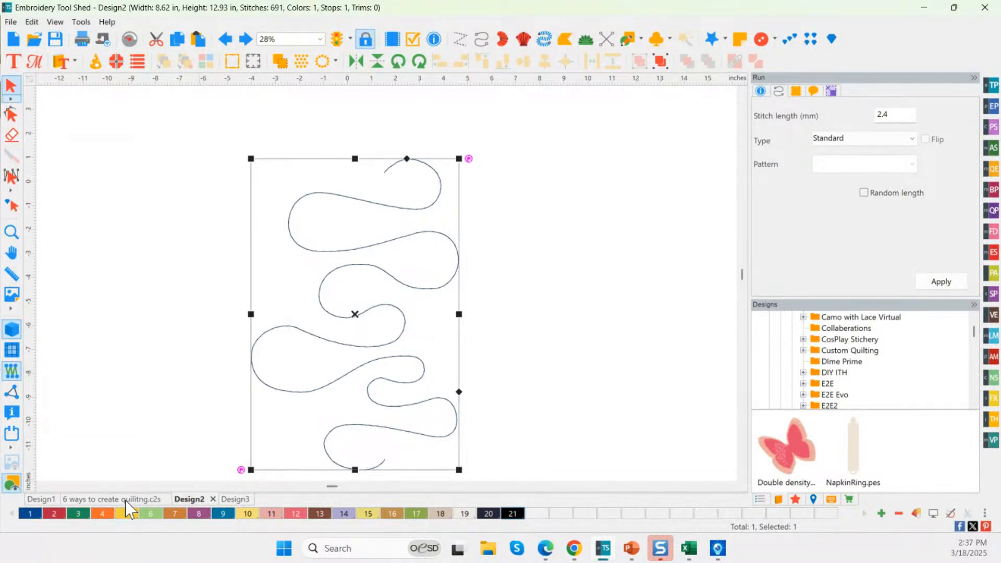
Step: Return to the 6 ways to create quilitng.c2s design and zoom in on the petal motif in the lower Artwork tool block
click(141, 499)
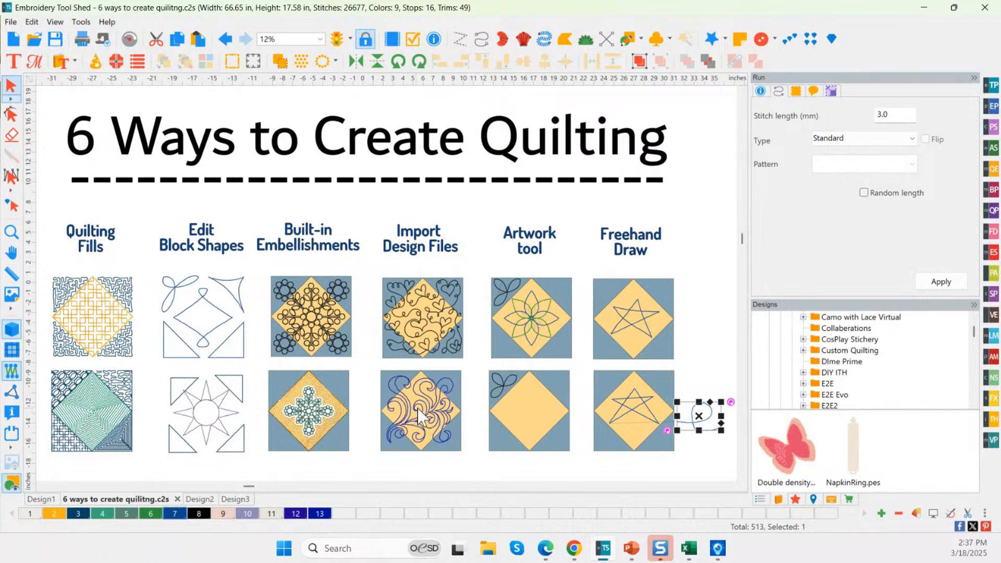
click(502, 380)
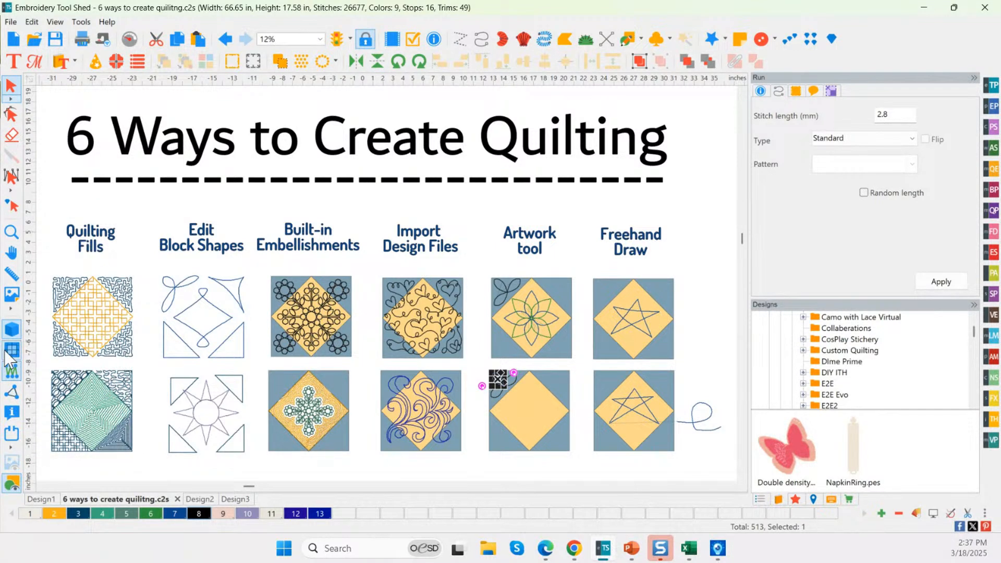
click(12, 232)
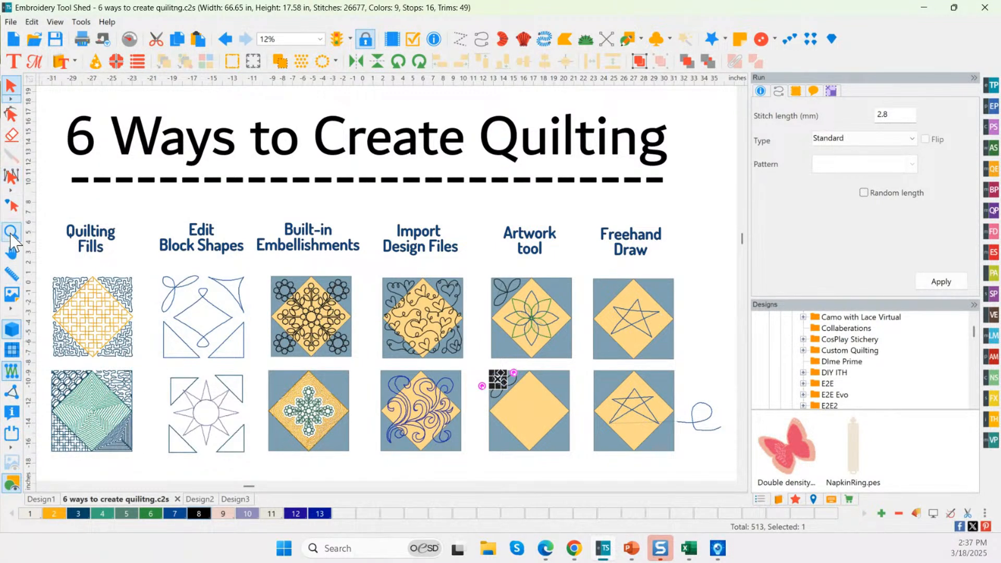
drag(484, 363, 532, 415)
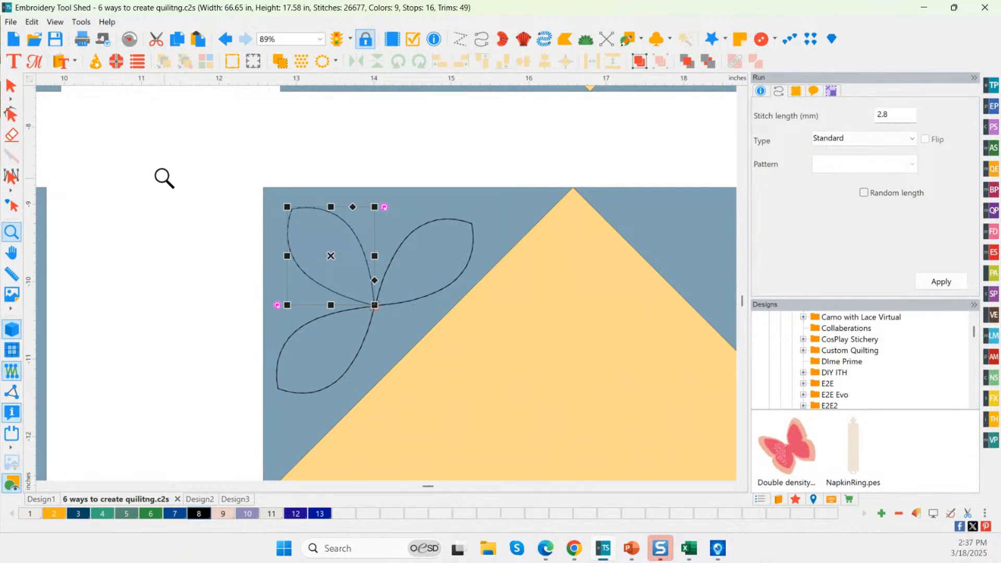
Step: Select the upper-left petal of the motif and show its run in the stitching sequence
click(190, 199)
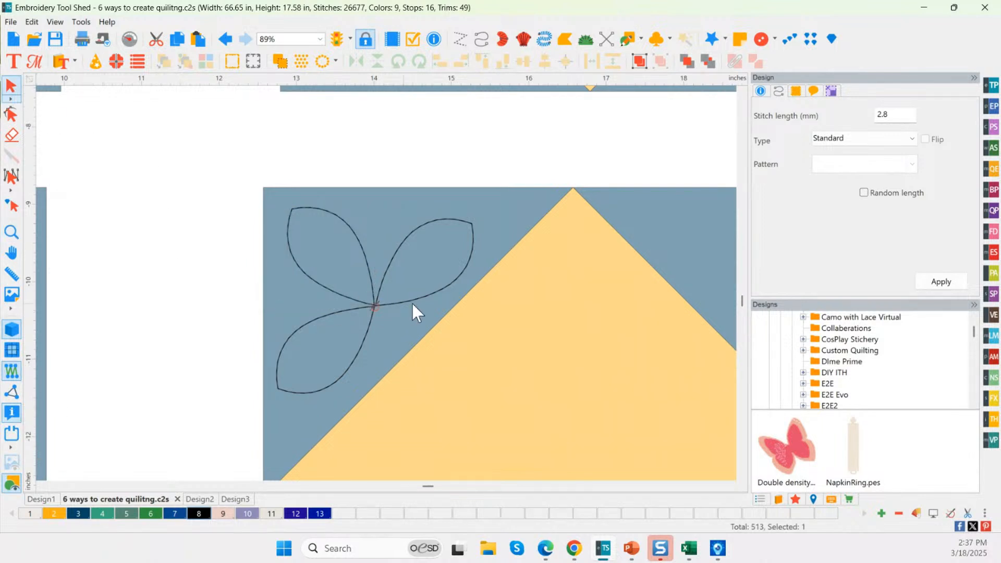
click(376, 307)
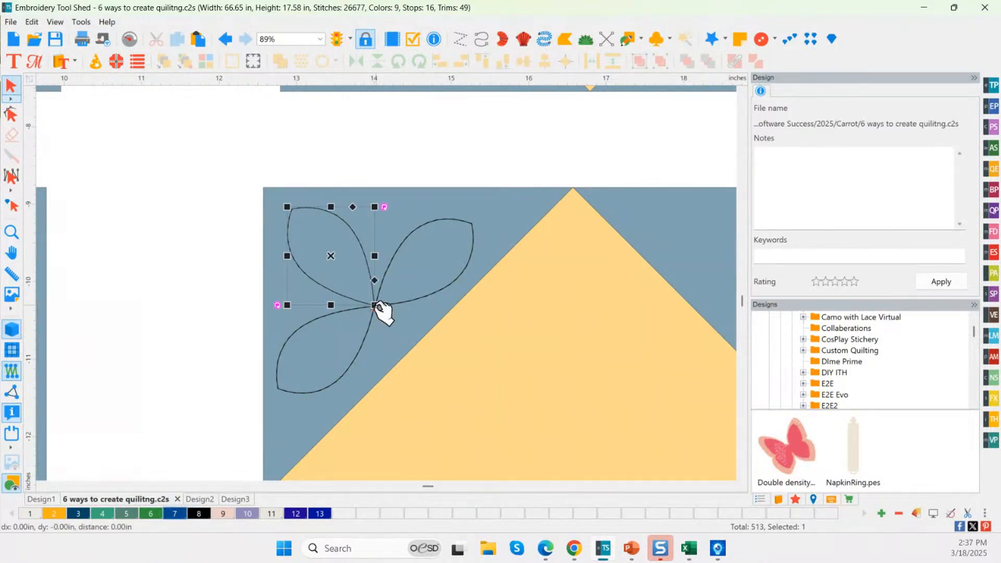
click(761, 499)
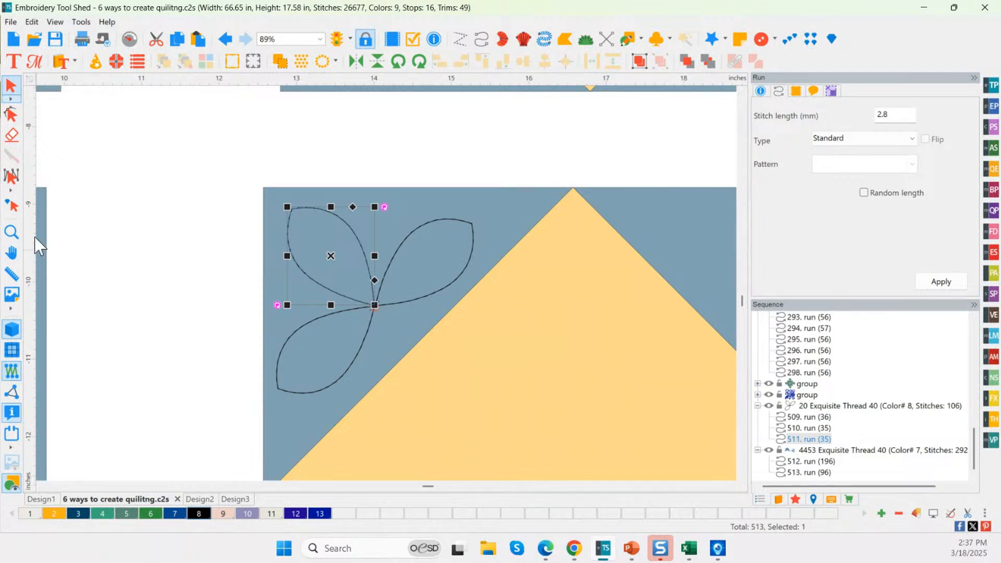
Step: Use the Stitch tool to inspect the stitch where the three petals meet, and review the design's trims and color changes
click(16, 177)
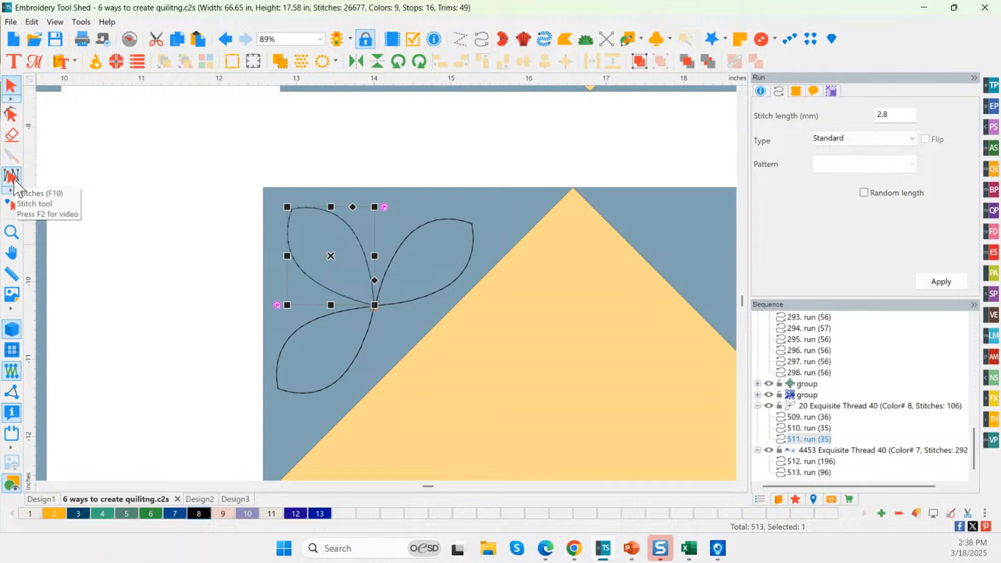
click(14, 179)
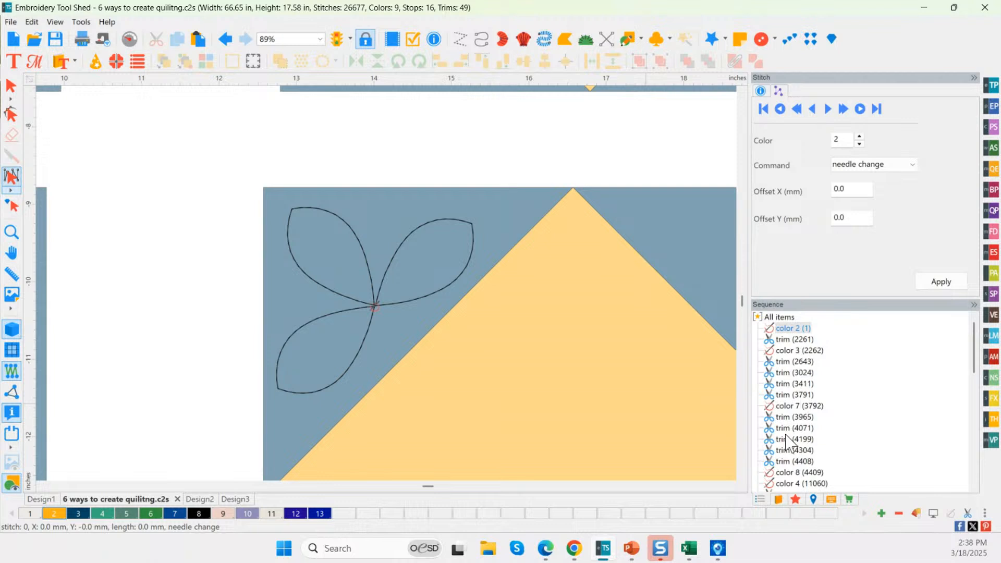
click(373, 307)
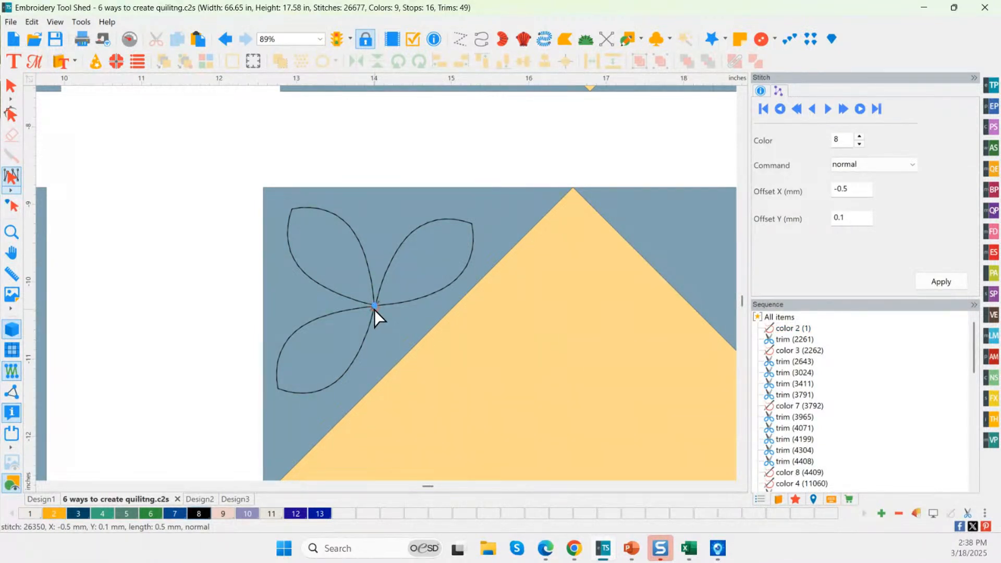
drag(973, 355, 965, 469)
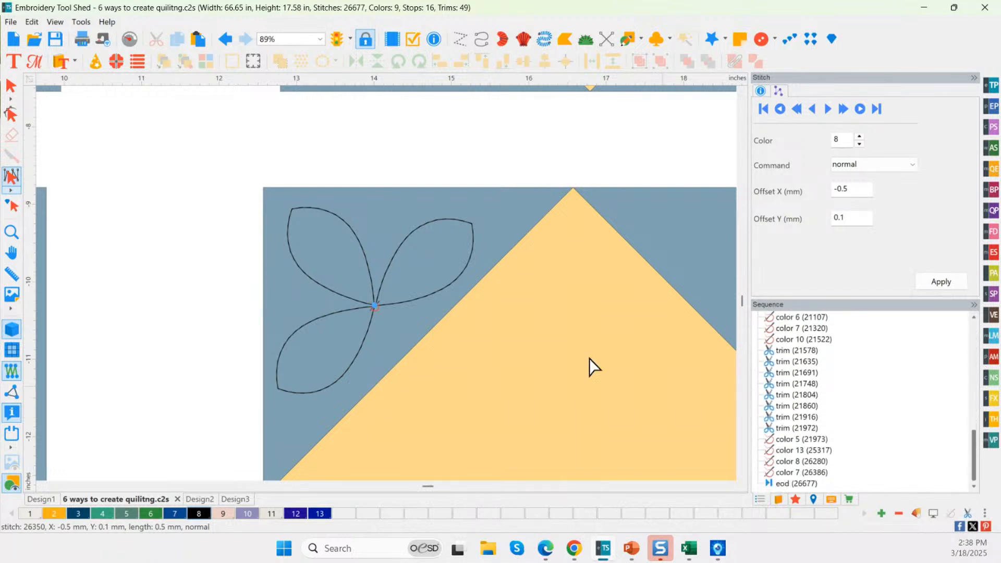
Step: Copy all three petals of the motif and paste them into a new blank design
click(10, 86)
click(303, 270)
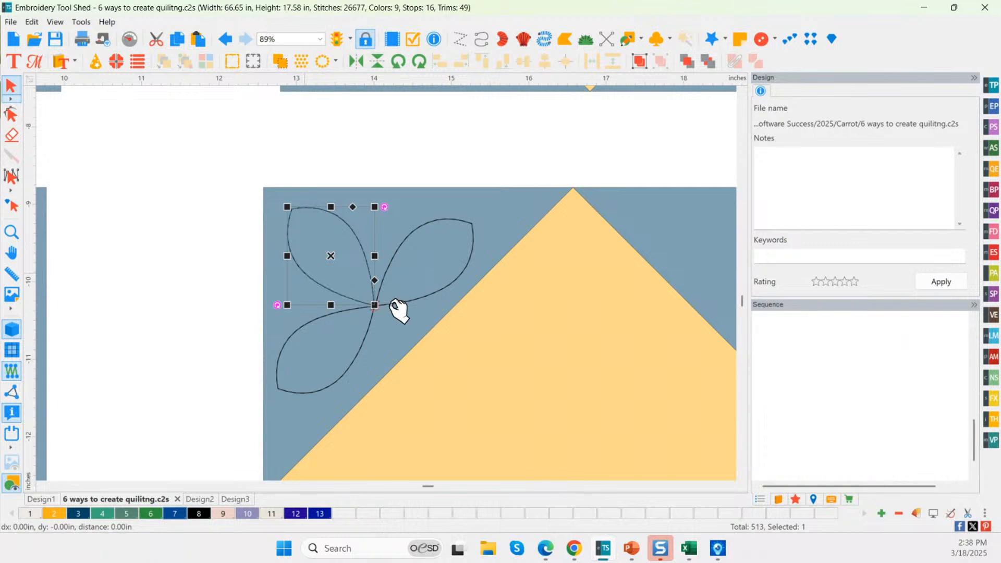
shift+click(363, 336)
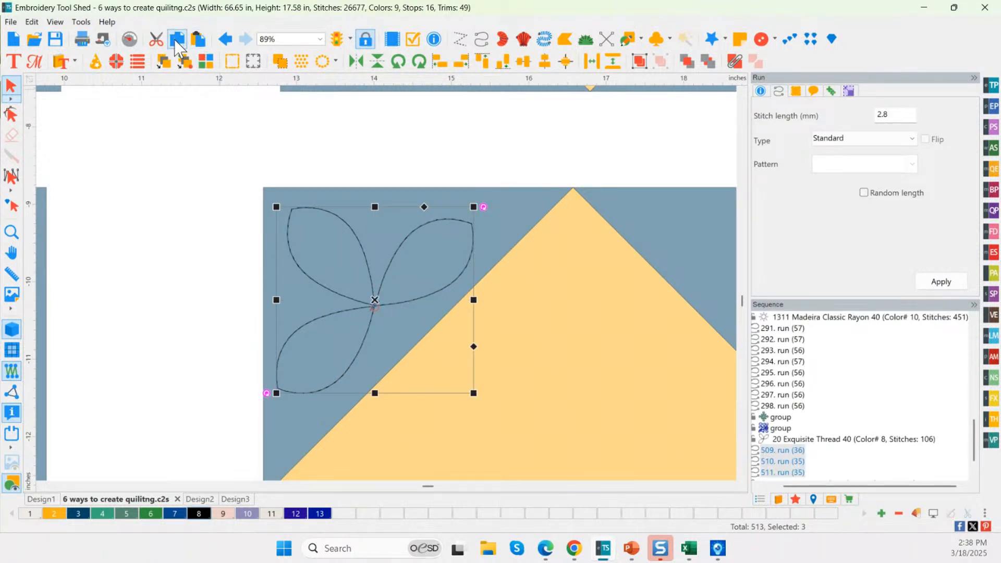
click(15, 38)
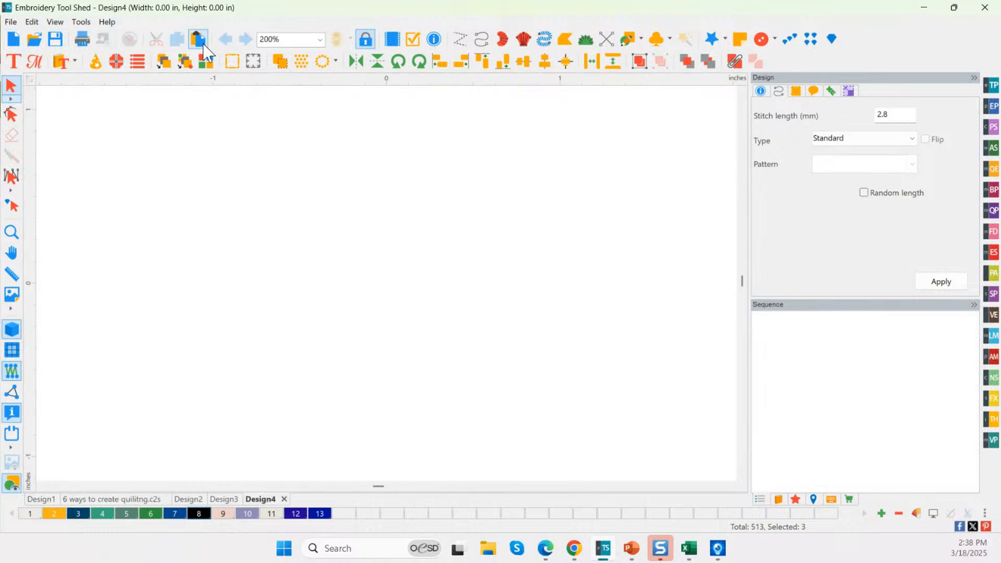
click(199, 40)
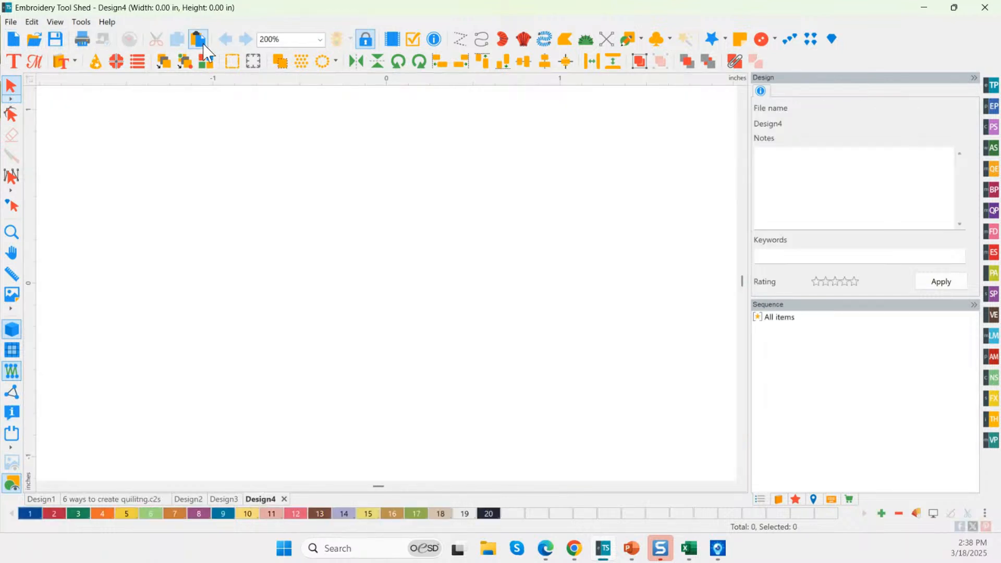
click(498, 349)
Step: Select the motif's opening color change with the Stitch tool and try trim as its command in place of needle change
click(20, 178)
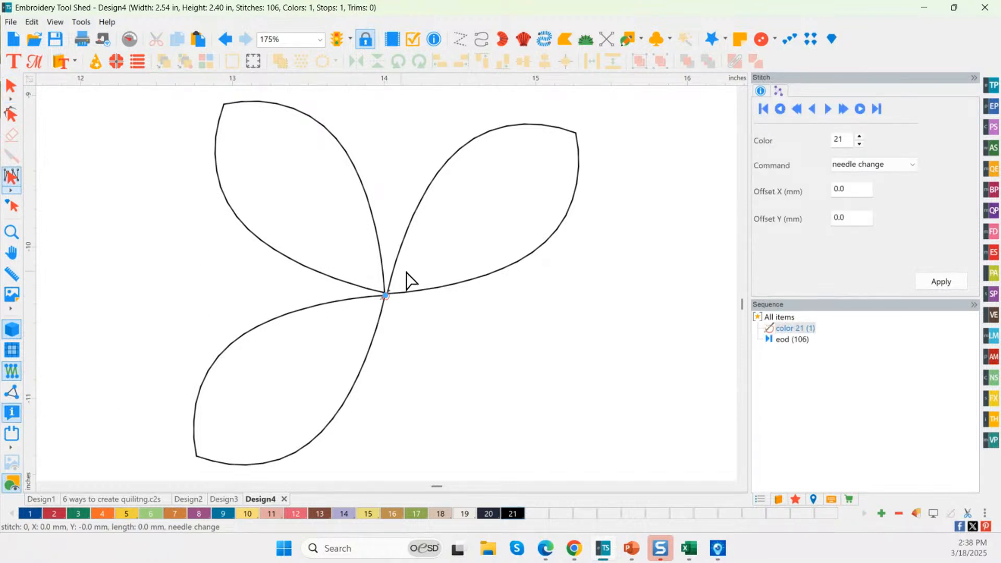
click(796, 329)
click(913, 174)
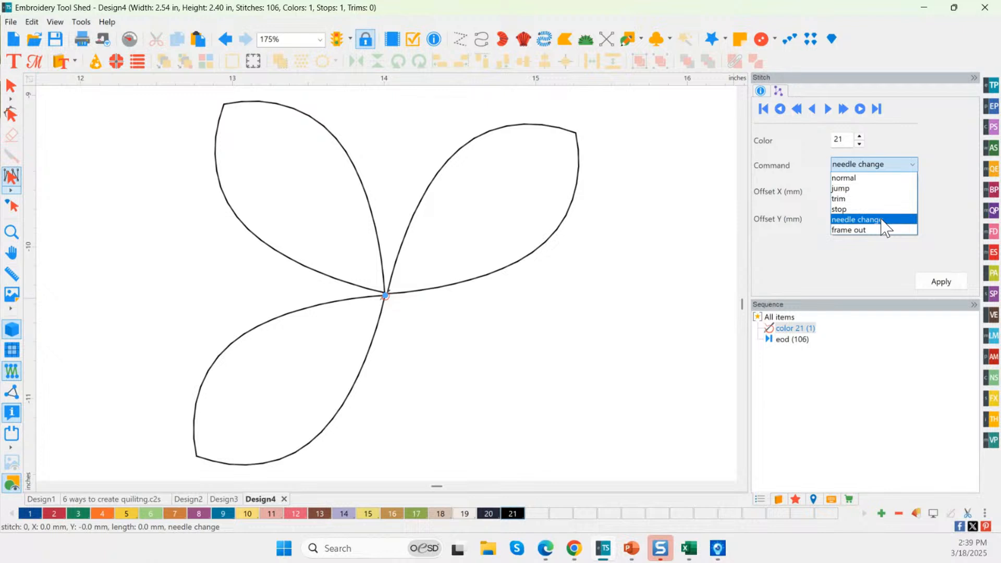
click(844, 199)
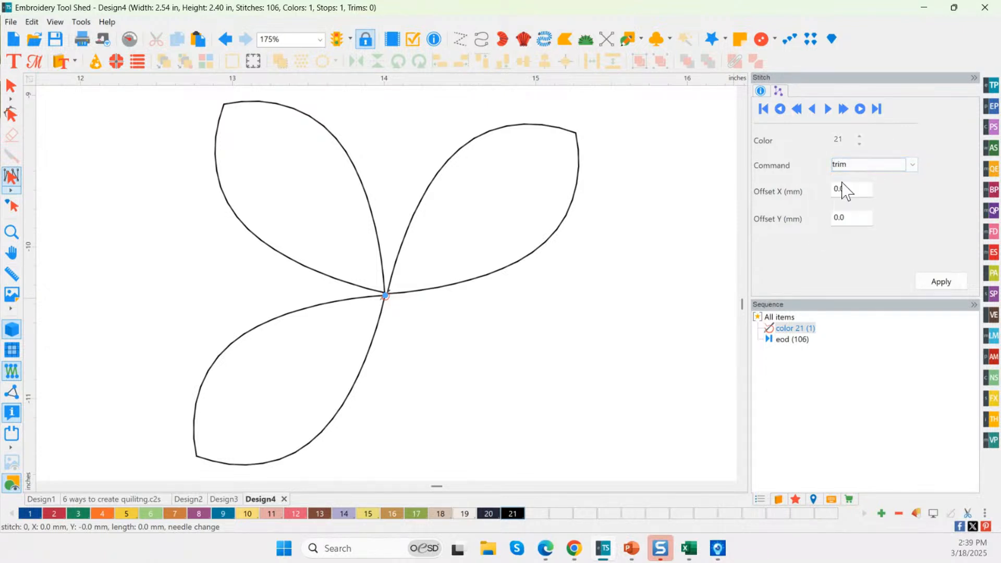
click(848, 166)
click(858, 221)
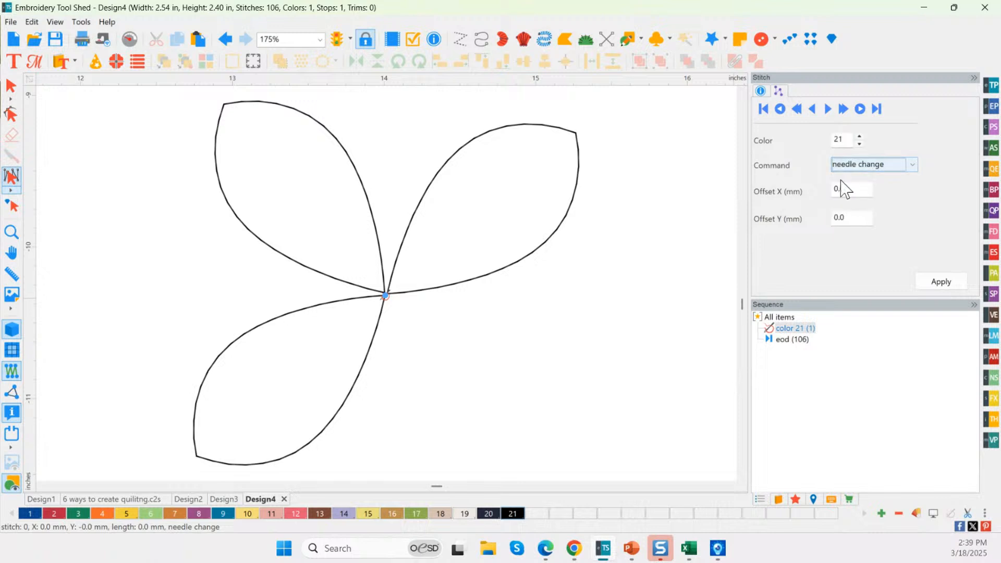
click(857, 172)
click(859, 179)
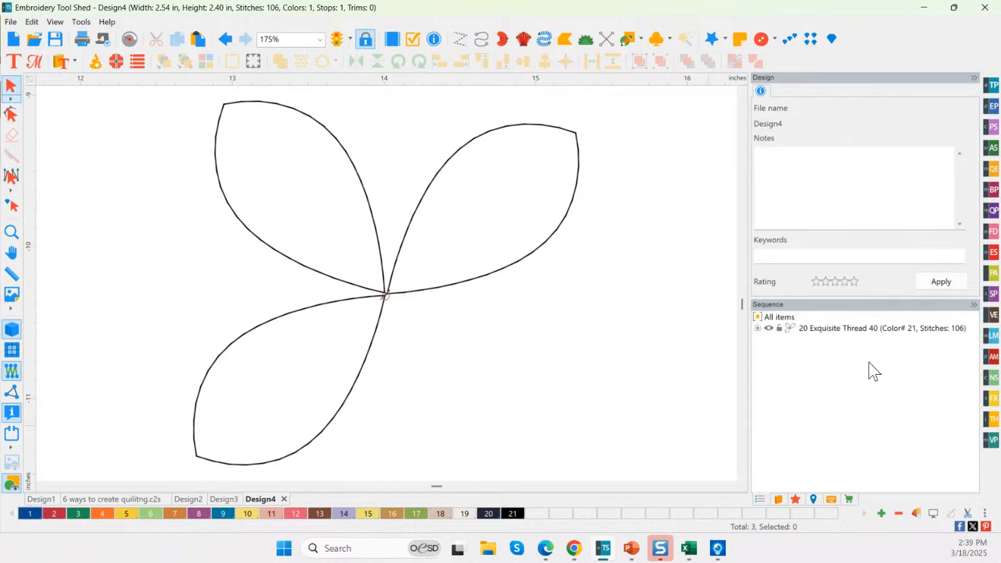
Step: Select all three petal runs in the sequence and join them into a single run
click(758, 328)
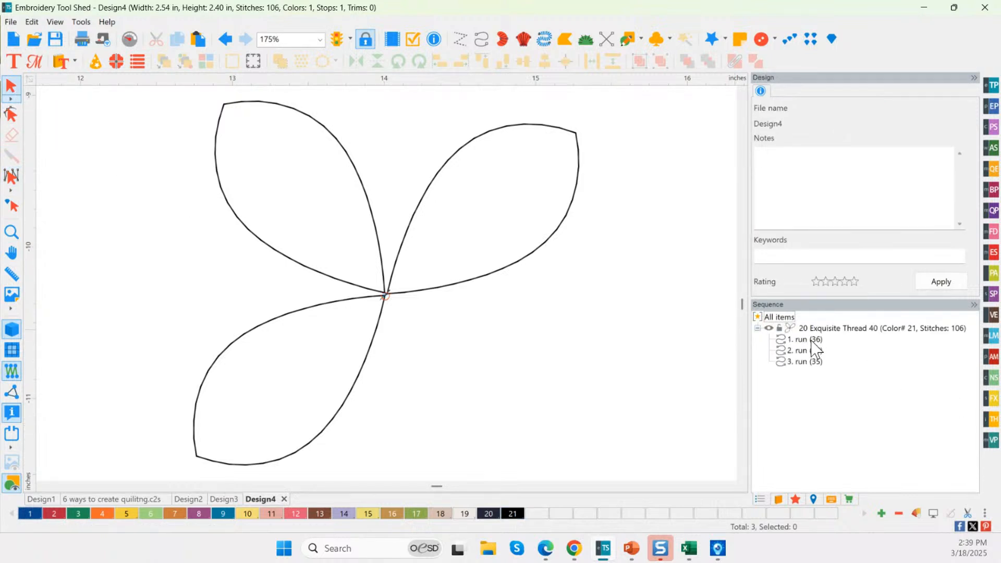
click(803, 340)
ctrl+click(803, 350)
ctrl+click(806, 362)
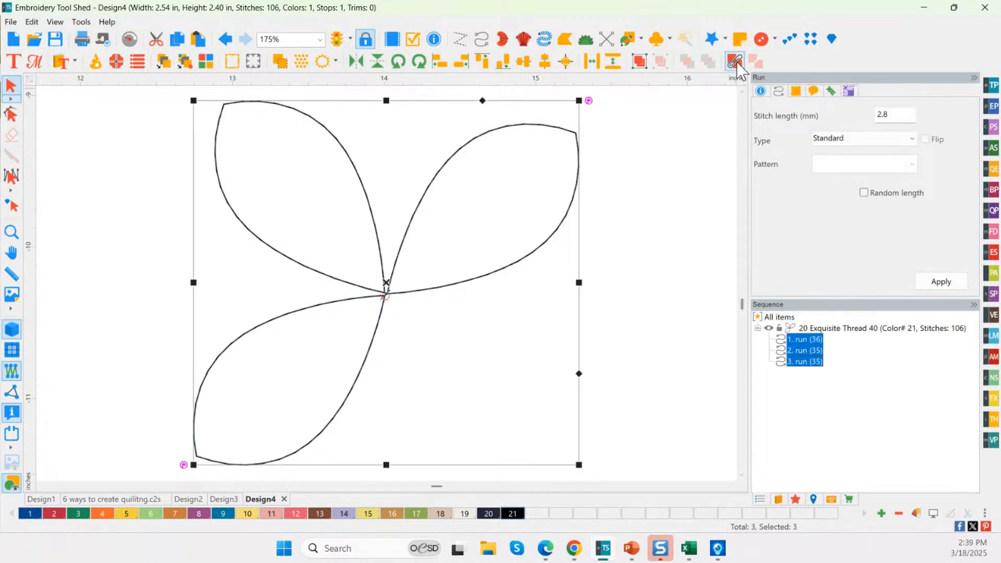
click(735, 62)
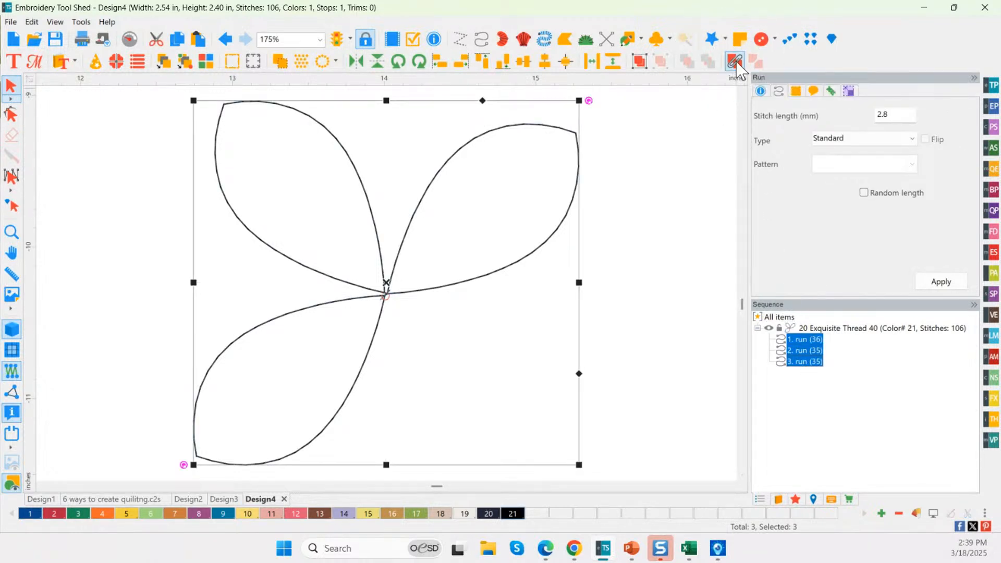
click(757, 328)
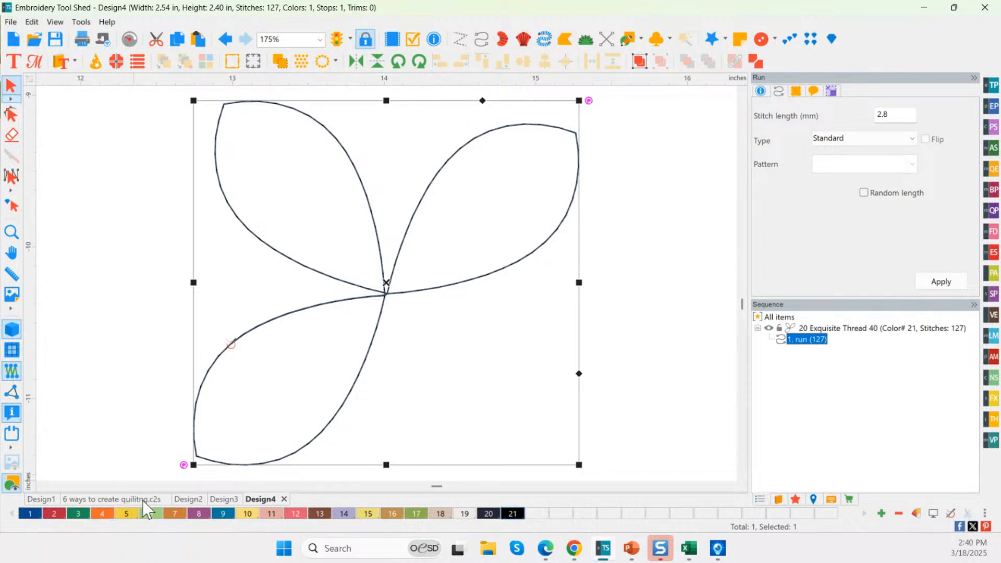
Step: Start a new design and insert the accu (07) quilt block from the Accuquilt Compatible category at size 8x8
click(14, 39)
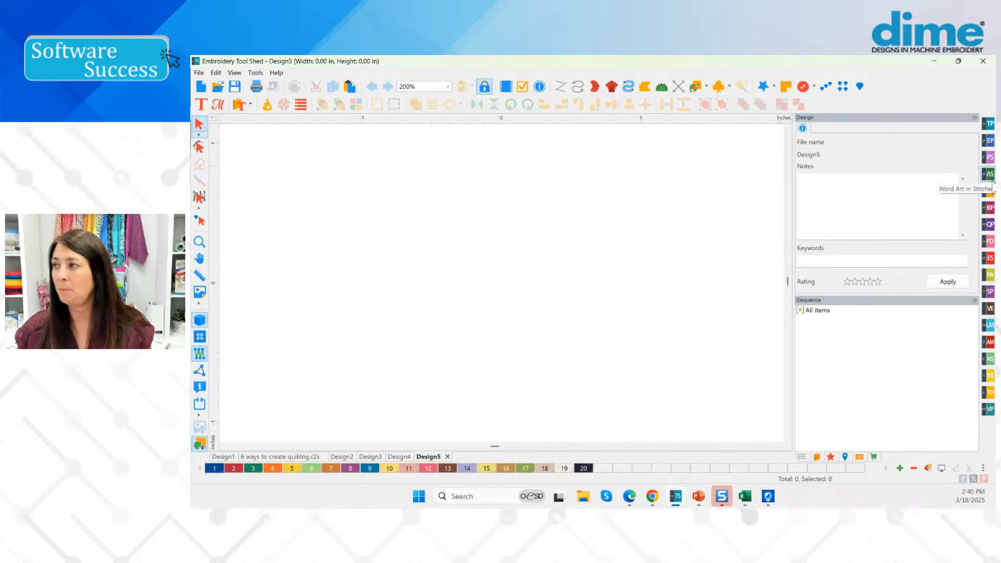
click(990, 209)
key(ctrl)
key(ctrl)
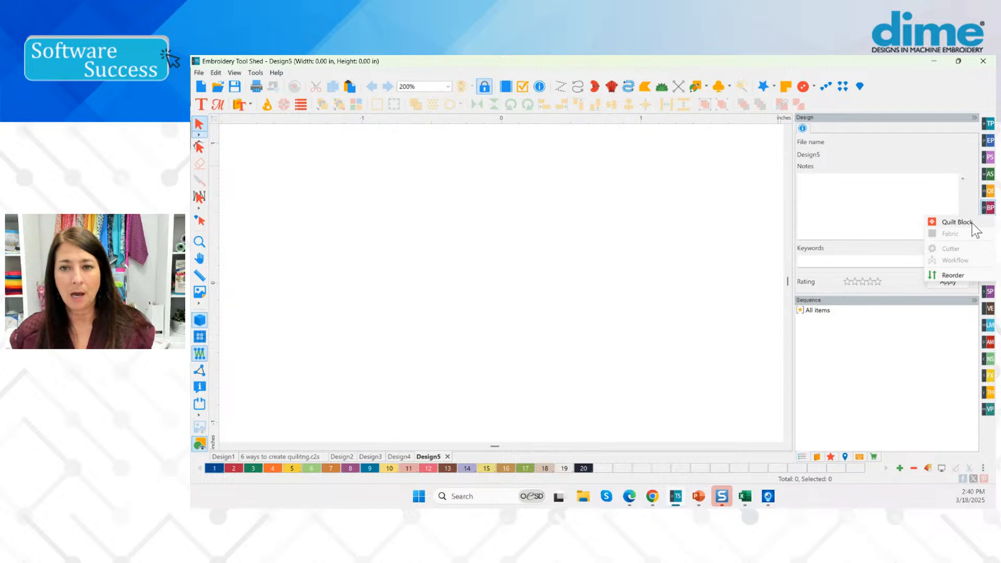
click(957, 222)
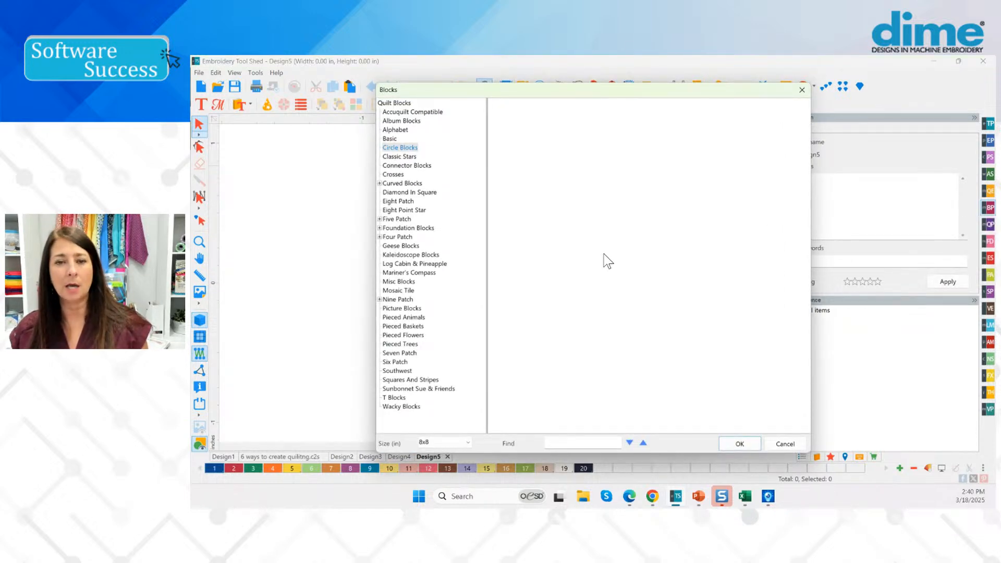
click(399, 111)
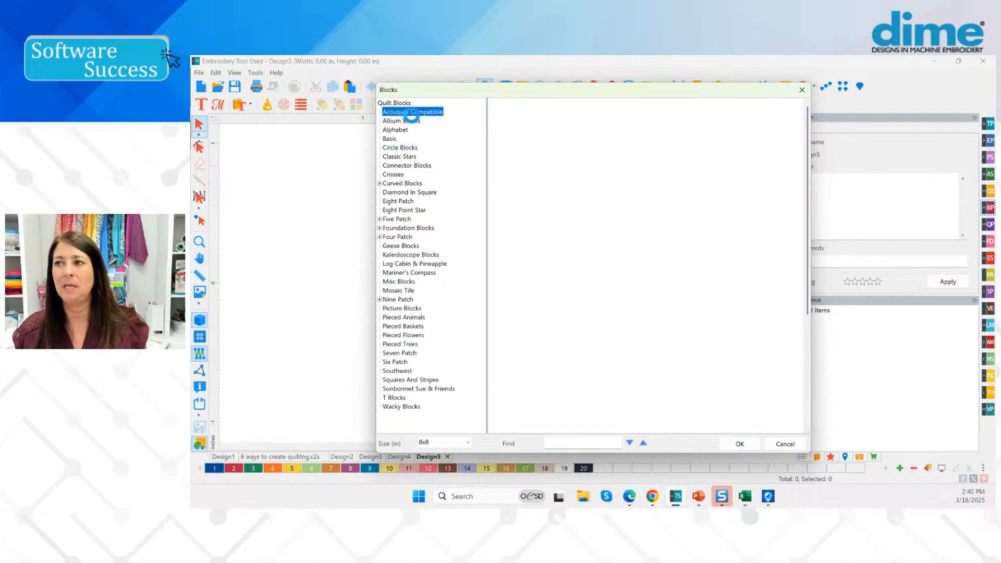
click(566, 205)
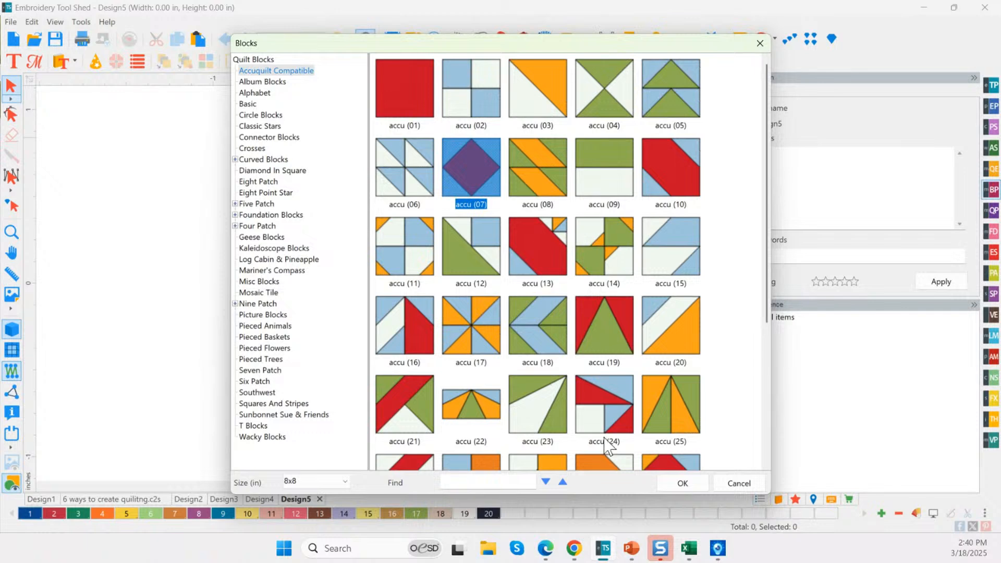
click(678, 484)
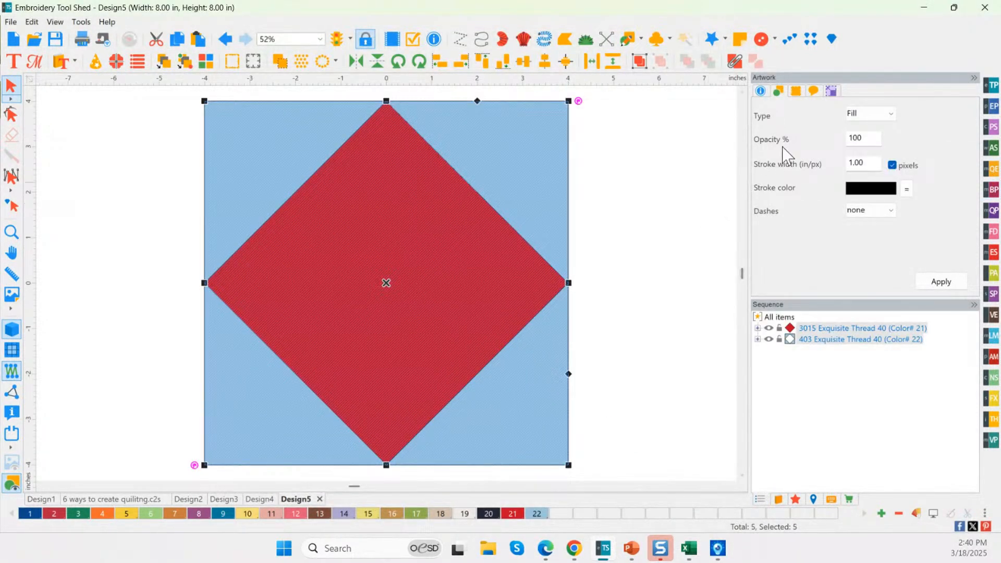
Step: Resize the whole quilt block to a width of 6 inches with its aspect ratio maintained
click(833, 92)
double_click(851, 111)
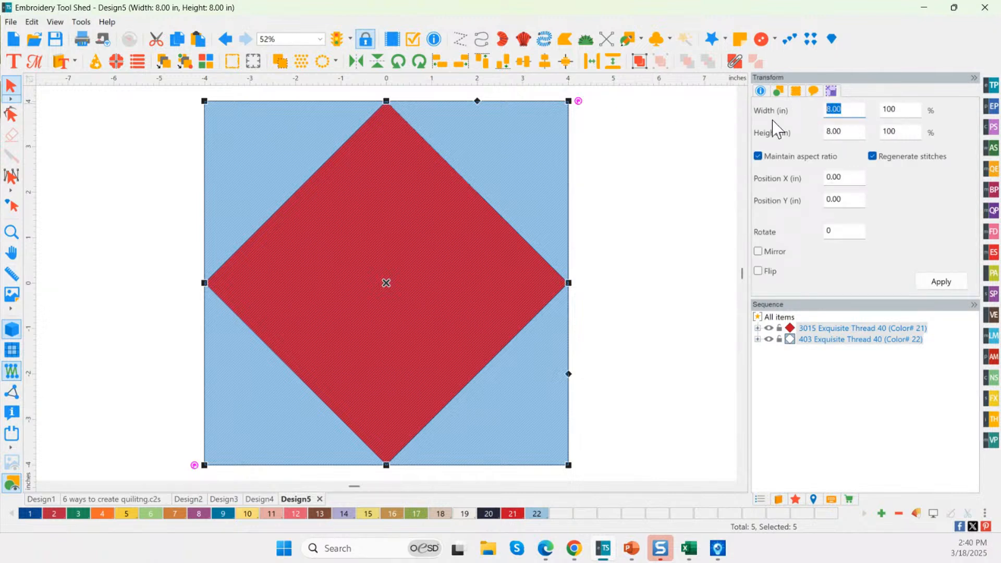
text(6)
click(941, 282)
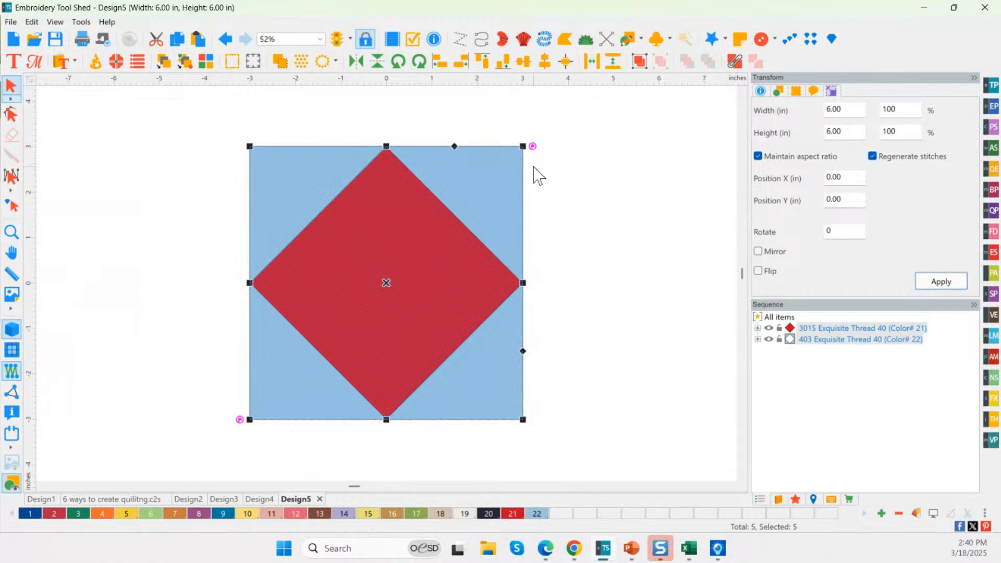
Step: Auto build the block's piecing workflow, sort the piece numbers, and preview the output design without saving it
click(995, 190)
click(995, 192)
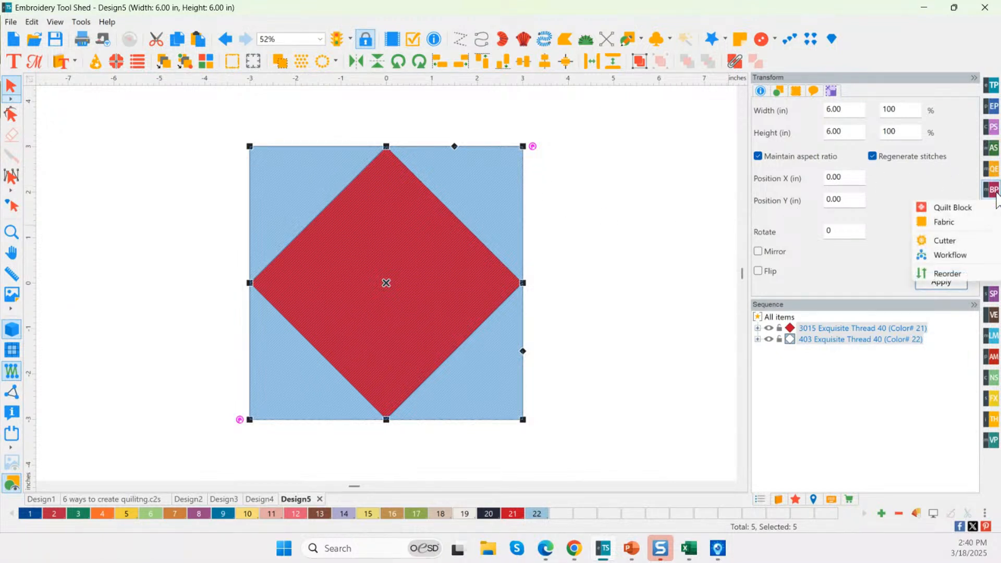
click(950, 255)
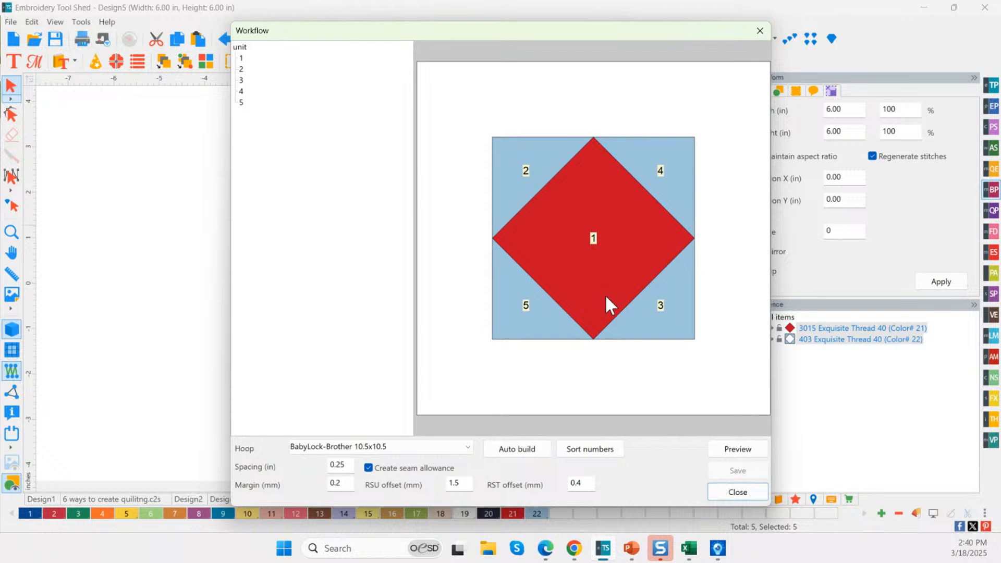
click(523, 454)
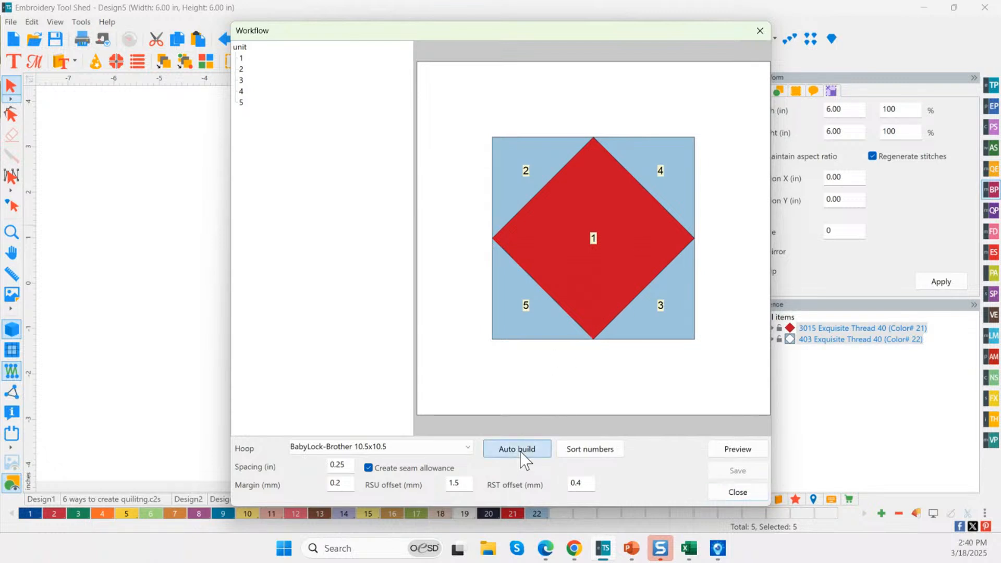
click(591, 454)
click(539, 329)
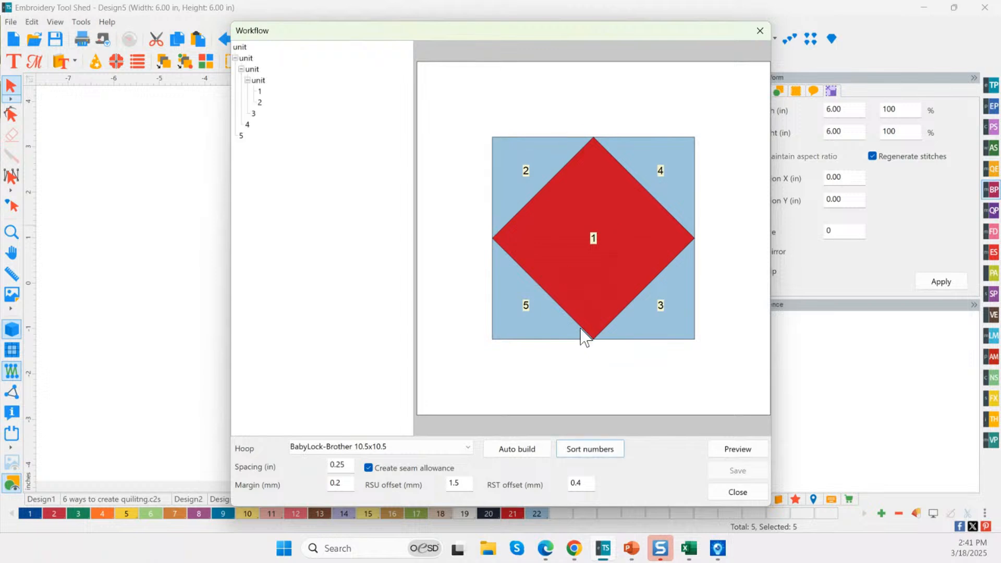
click(753, 451)
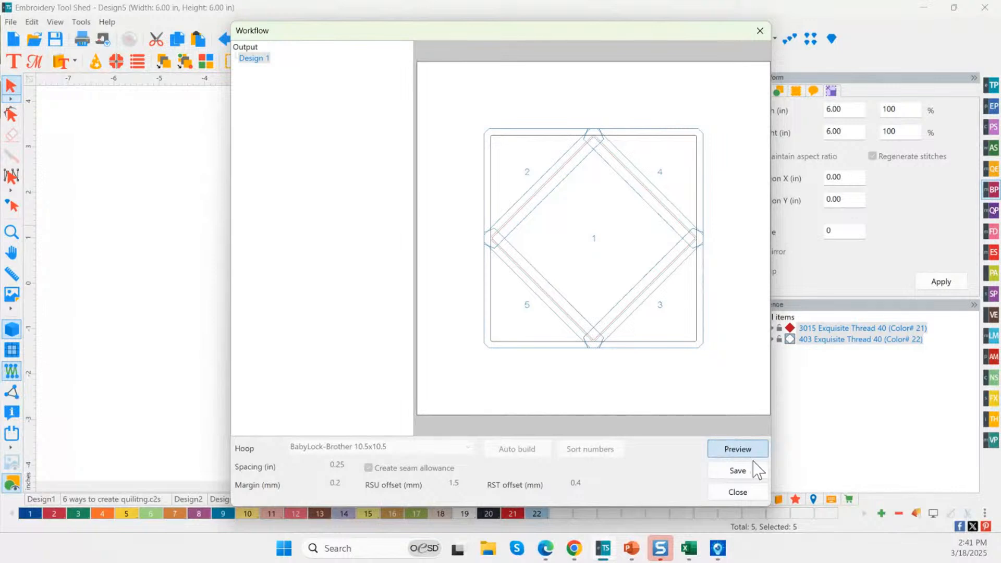
click(752, 496)
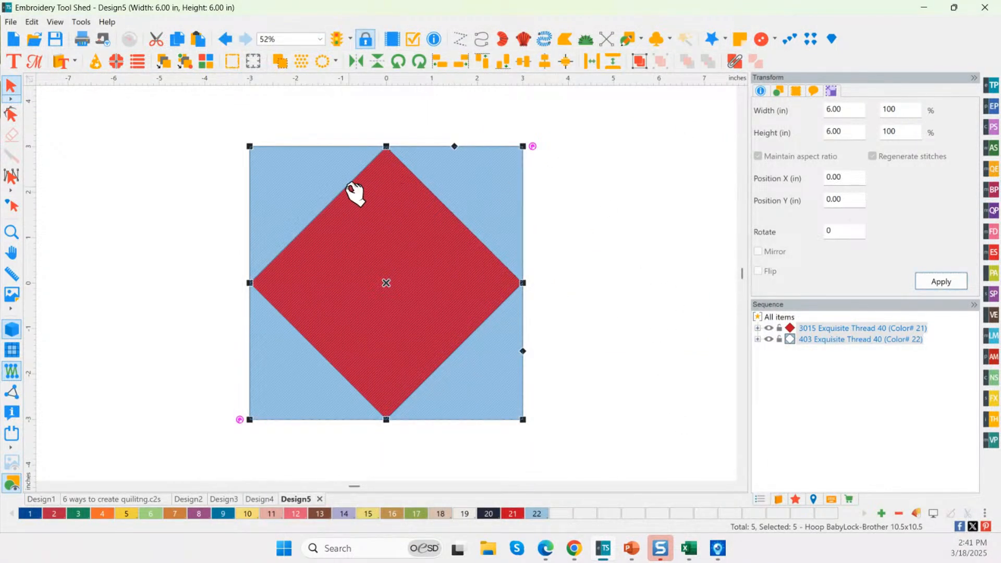
Step: Start another new design and insert the accu (19) quilt block from the Accuquilt Compatible category at size 8x8
click(10, 43)
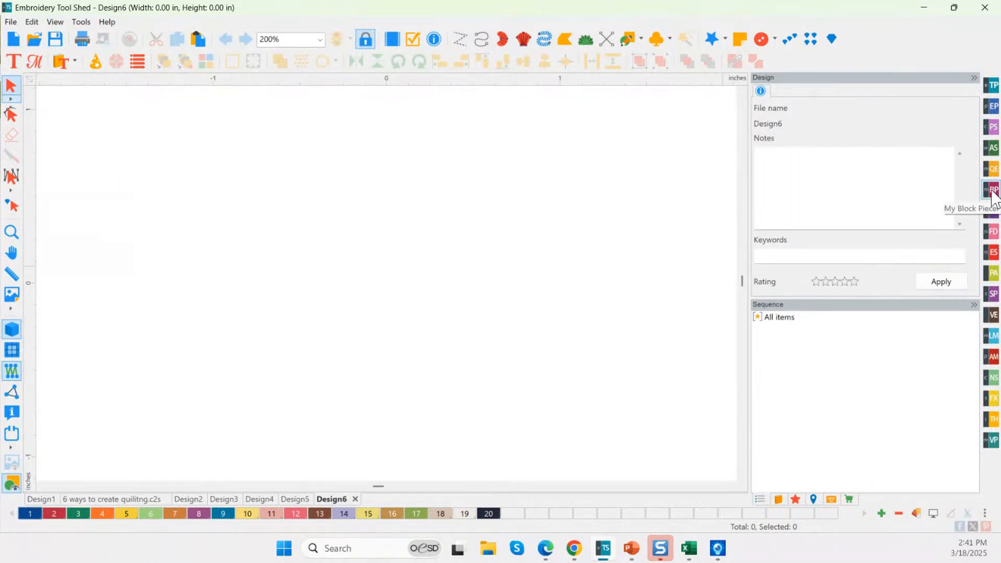
click(994, 192)
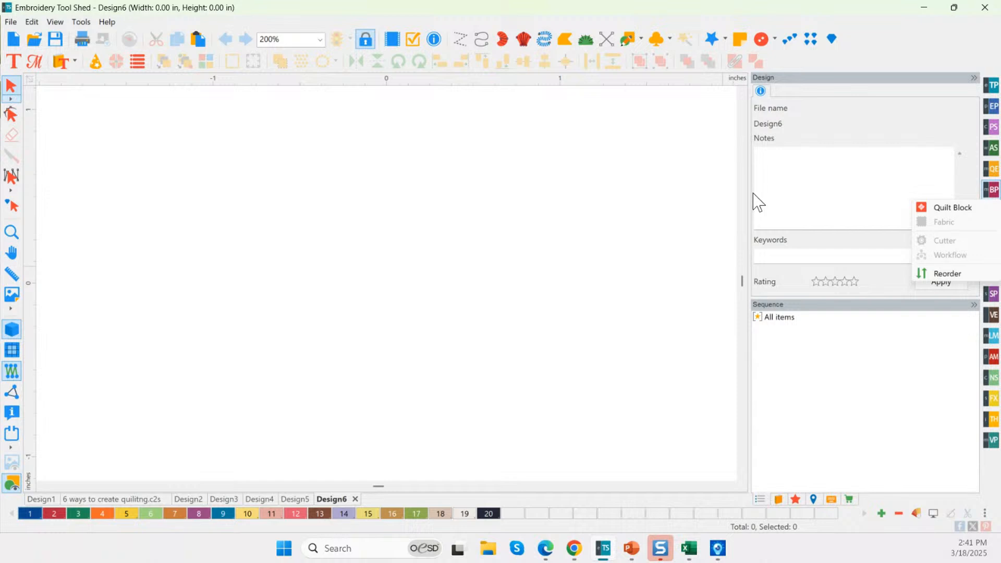
click(970, 209)
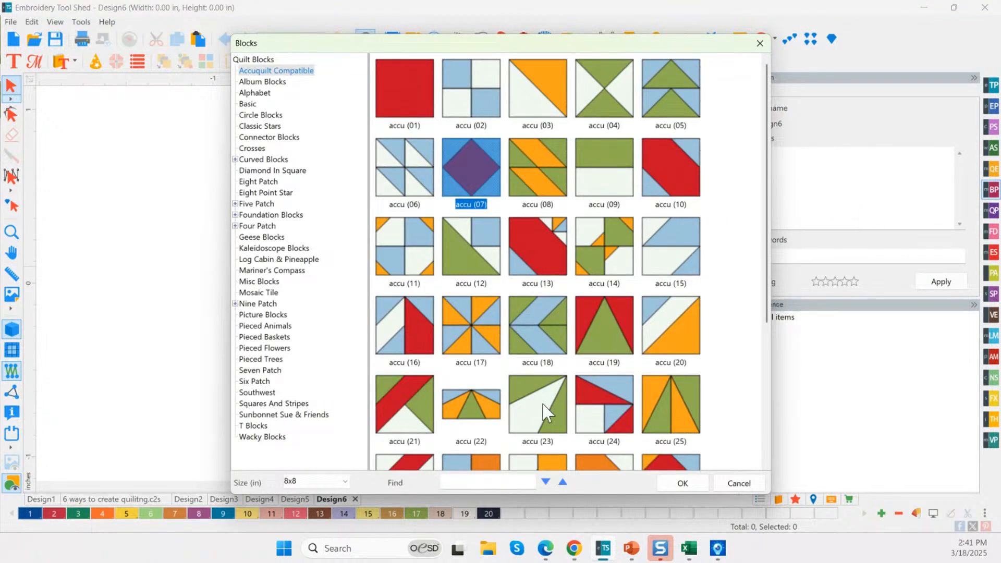
click(559, 387)
click(609, 342)
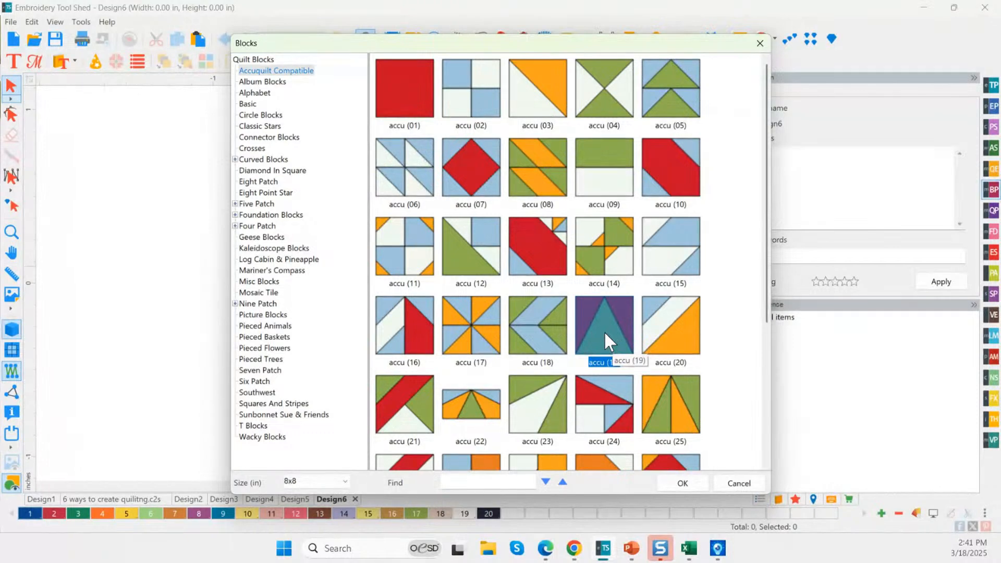
double_click(603, 331)
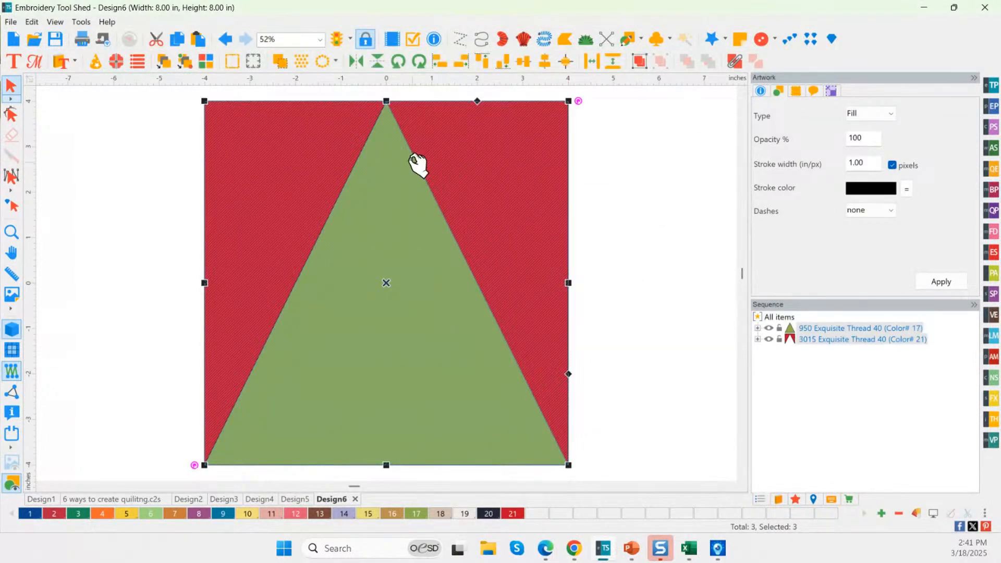
Step: Flip the block vertically and recolor its large central triangle with palette color 4, Saffron
click(377, 62)
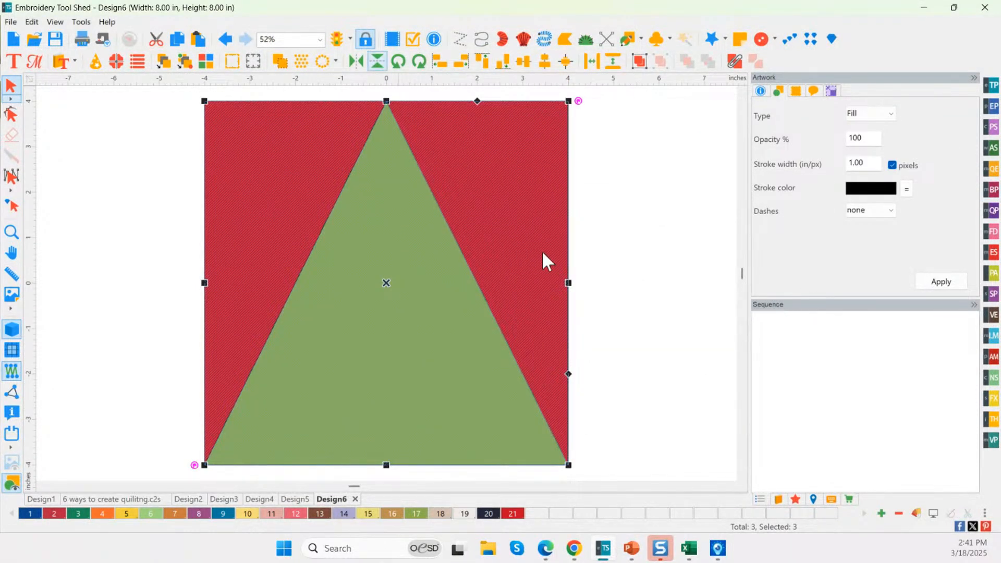
click(683, 287)
click(437, 225)
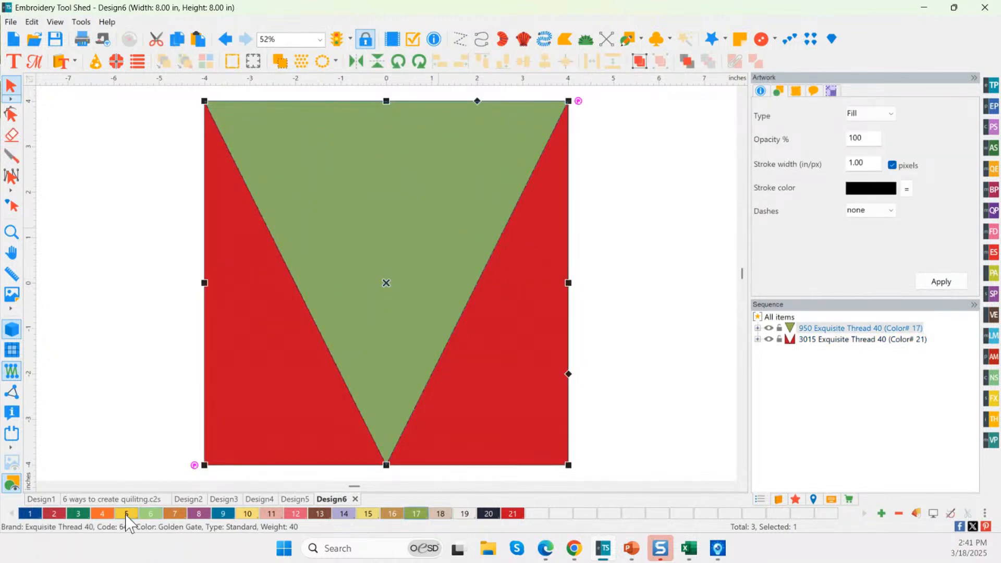
click(103, 514)
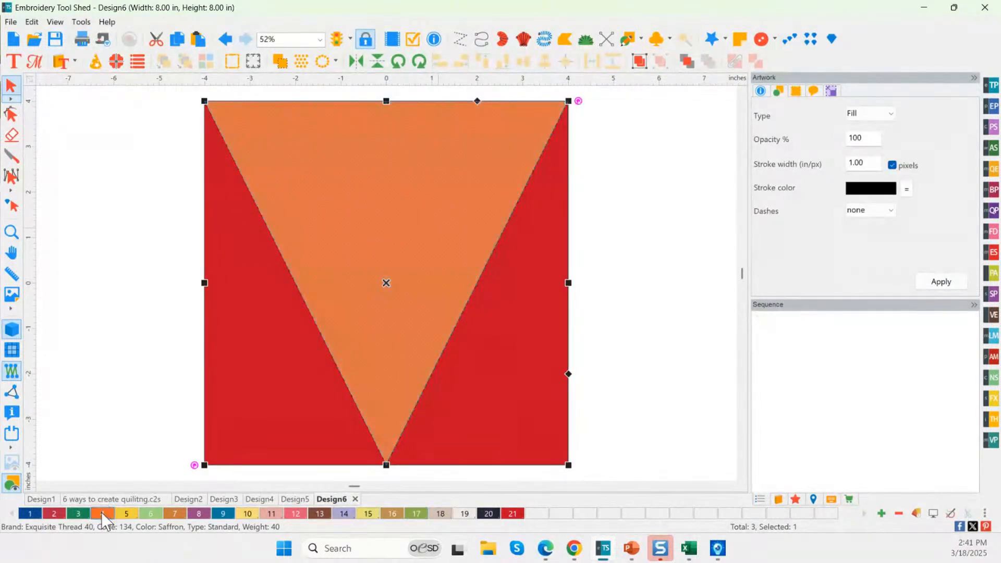
Step: Recolor the two side triangles flanking the orange triangle with palette color 19, Pearl
click(230, 451)
shift+click(474, 417)
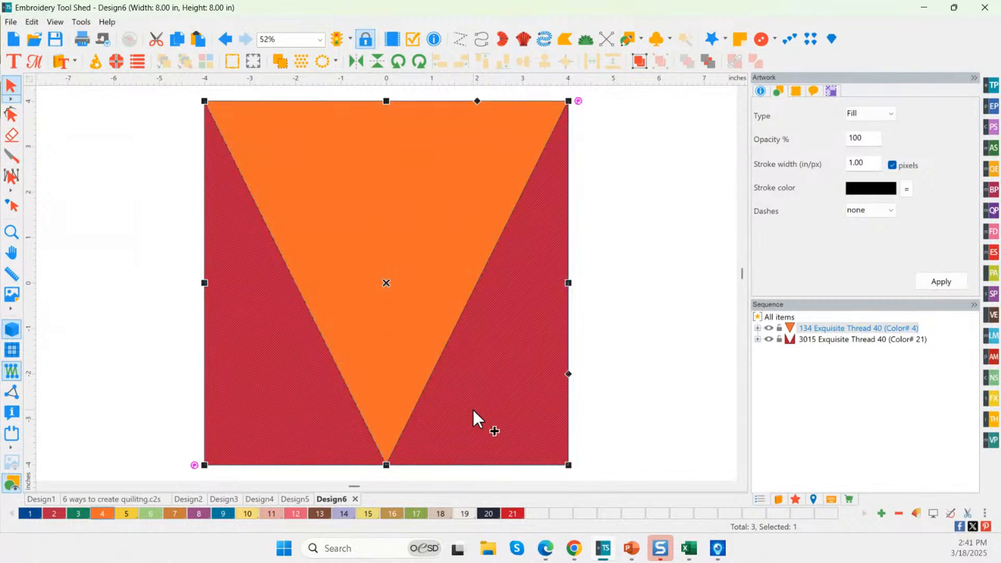
click(466, 513)
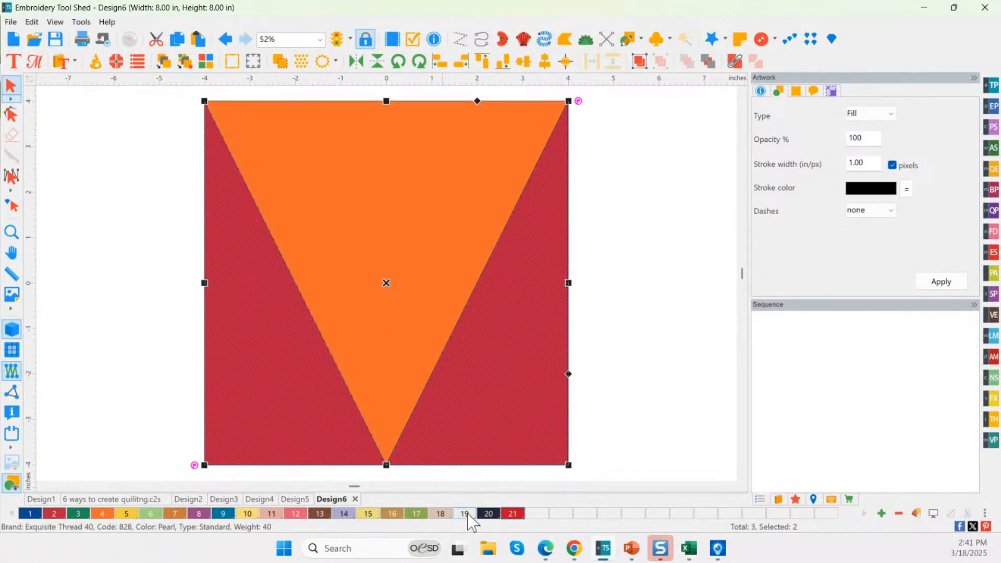
click(648, 370)
scroll(600, 391, up, 1)
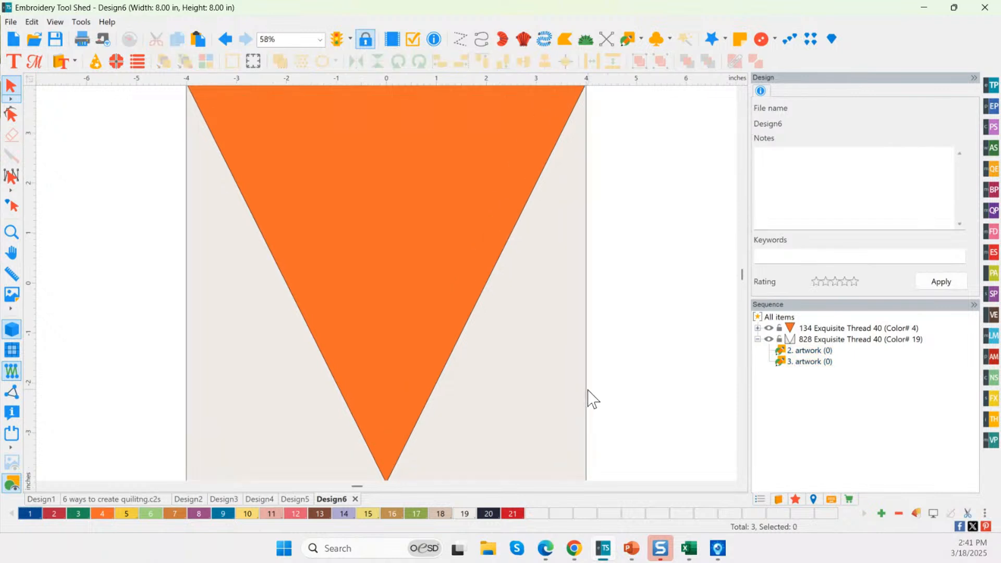
scroll(590, 399, down, 4)
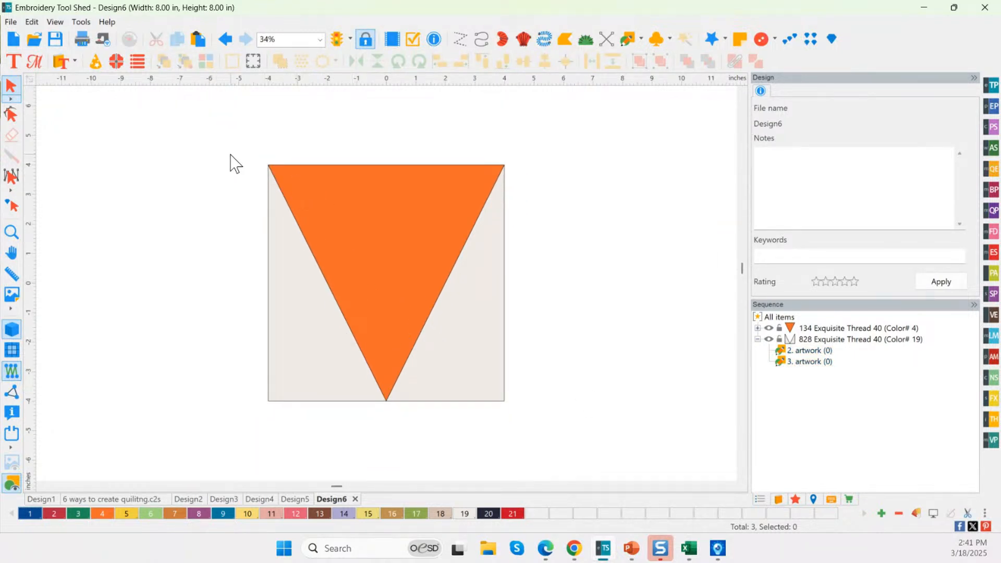
Step: Insert the accu (17) pinwheel block from the Accuquilt Compatible category at size 8x8 and place it to the right of the orange triangle block
drag(231, 142, 574, 433)
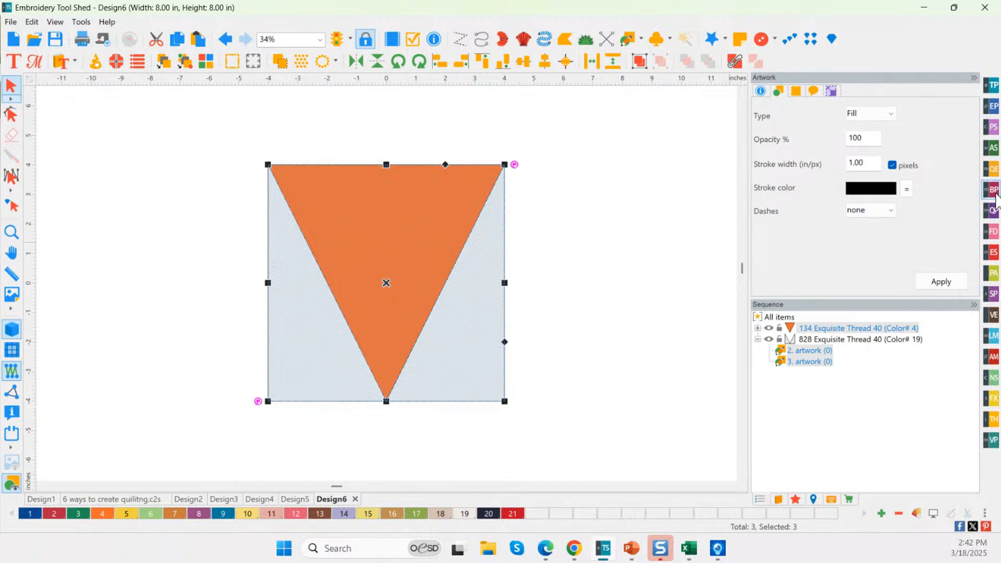
click(991, 190)
click(973, 208)
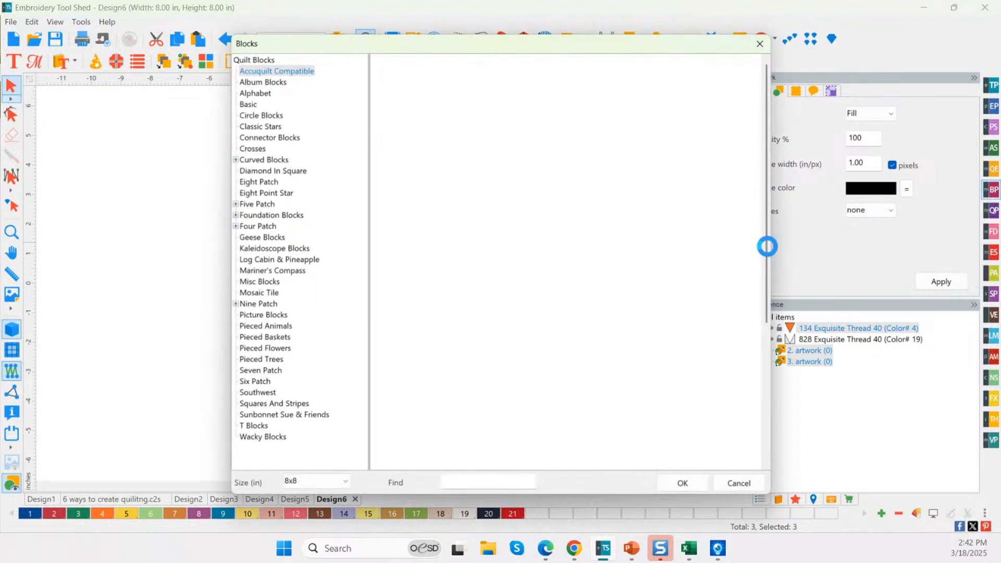
click(487, 330)
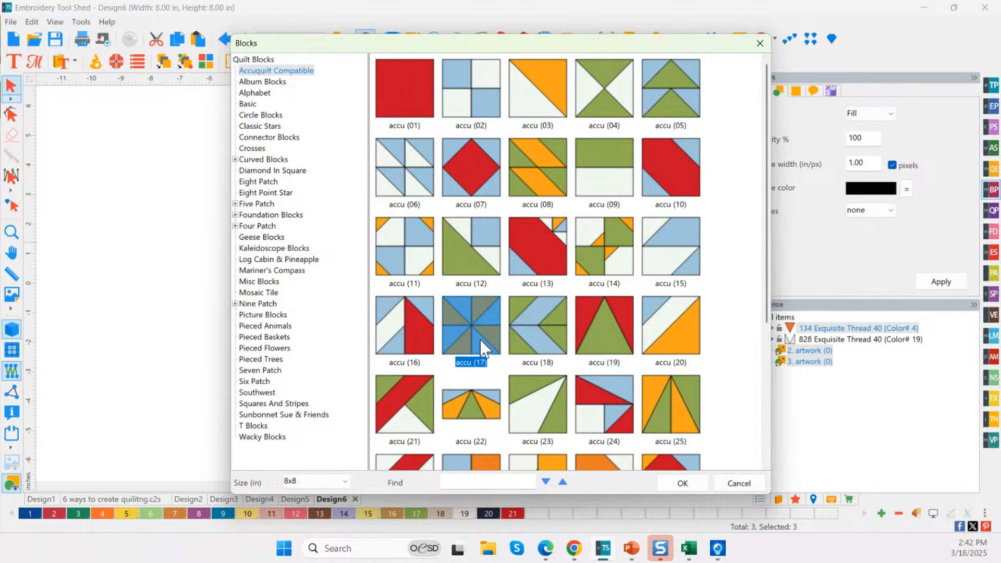
click(683, 484)
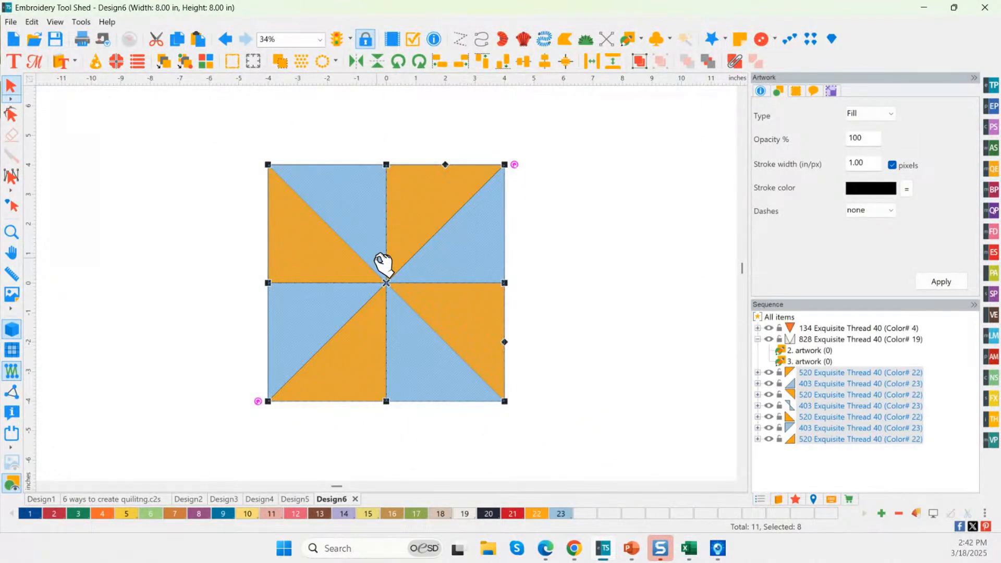
drag(393, 287, 643, 292)
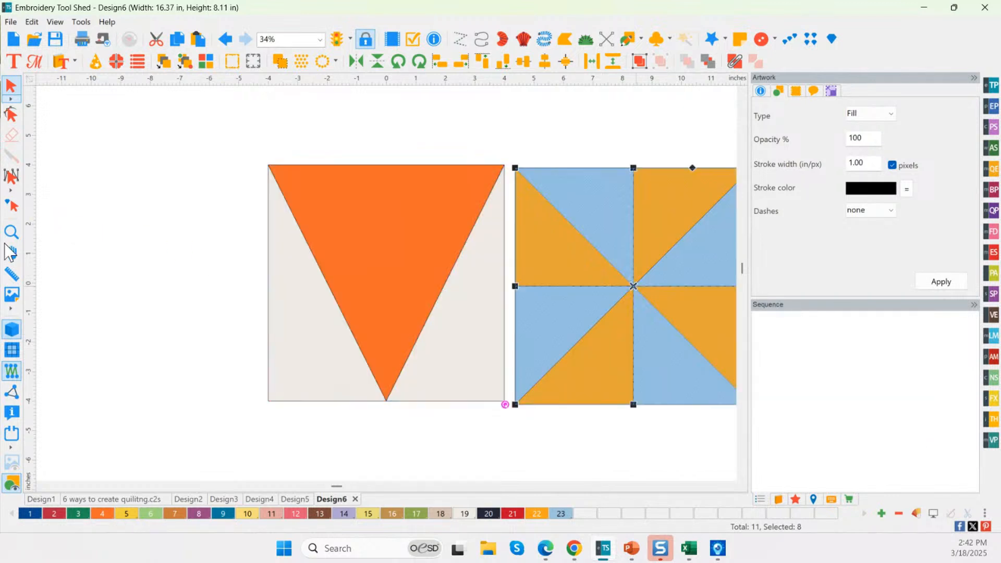
double_click(15, 231)
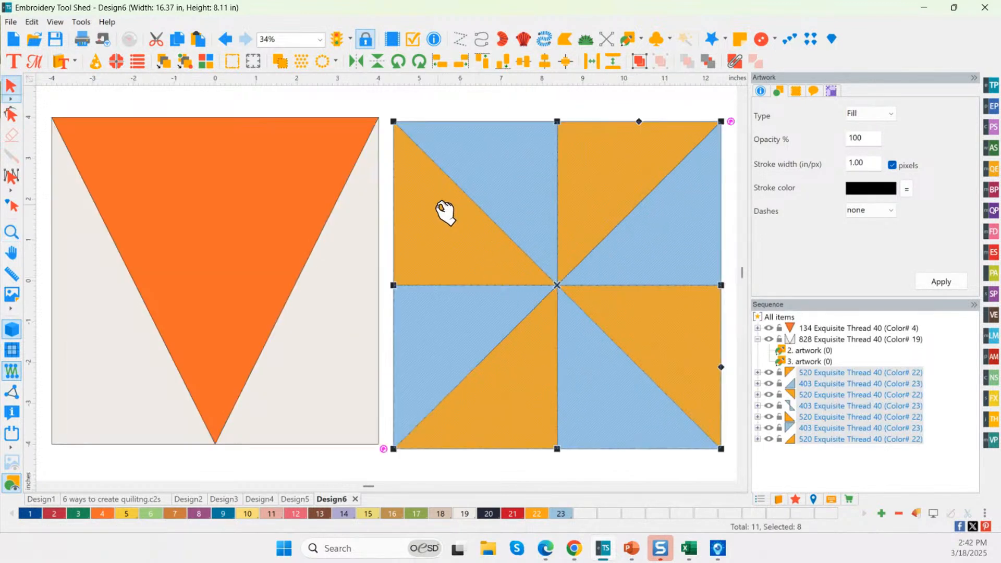
Step: Delete the four triangles that form the lower half of the pinwheel block
click(571, 464)
scroll(581, 462, down, 3)
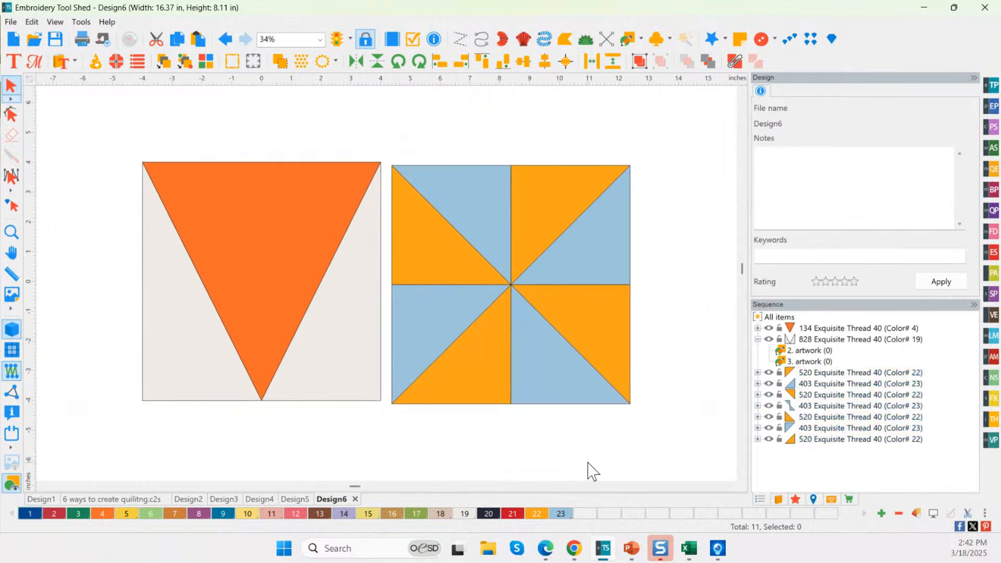
drag(681, 458, 378, 271)
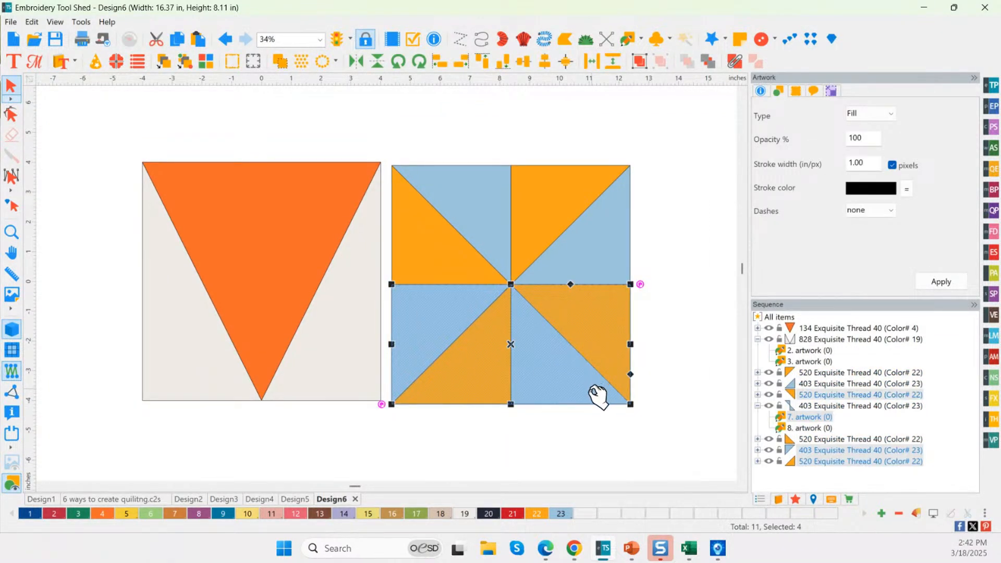
right_click(529, 385)
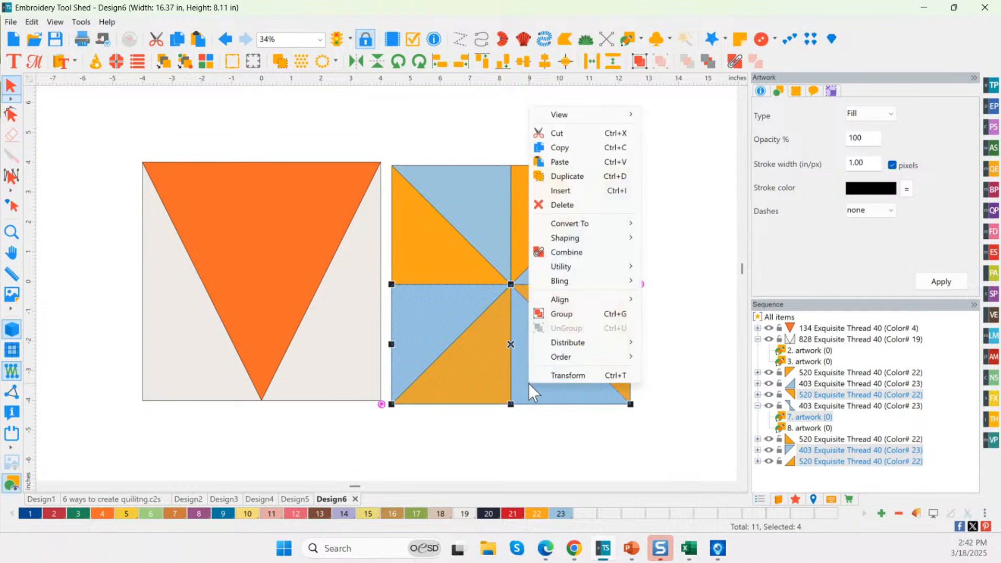
click(564, 205)
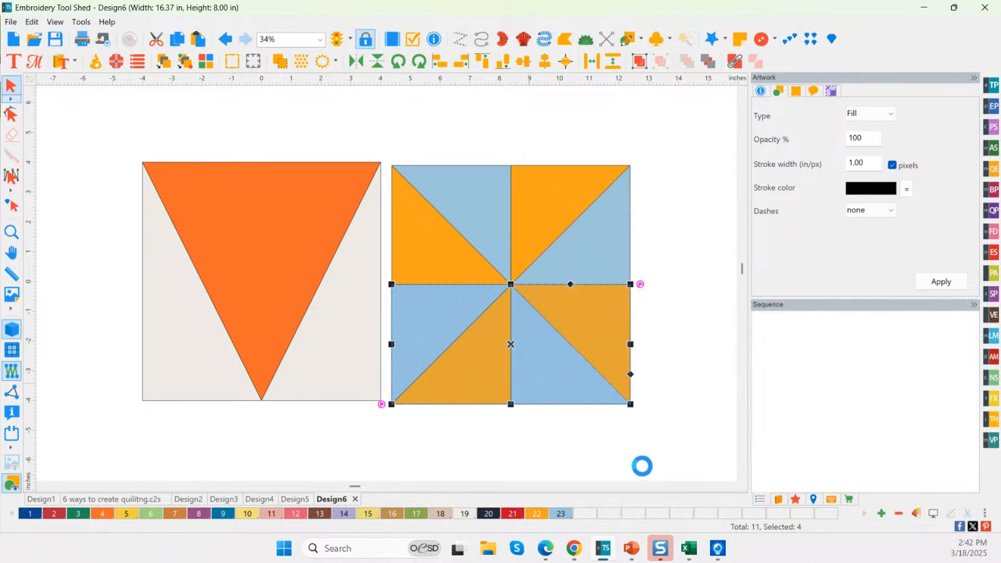
click(554, 367)
Step: Recolor the two golden triangles of the remaining half block with palette color 6, Neon Green
drag(434, 245, 473, 250)
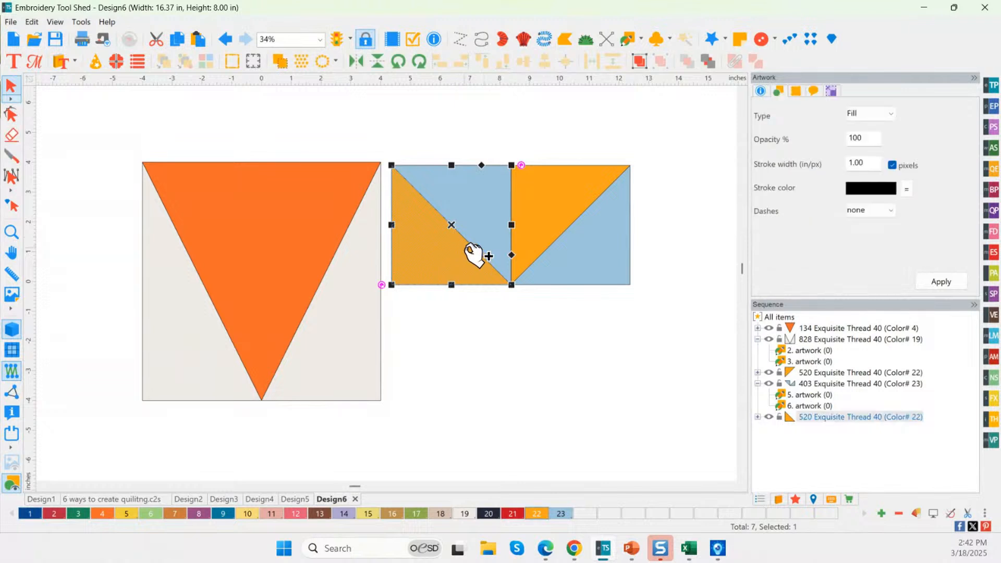
shift+click(542, 214)
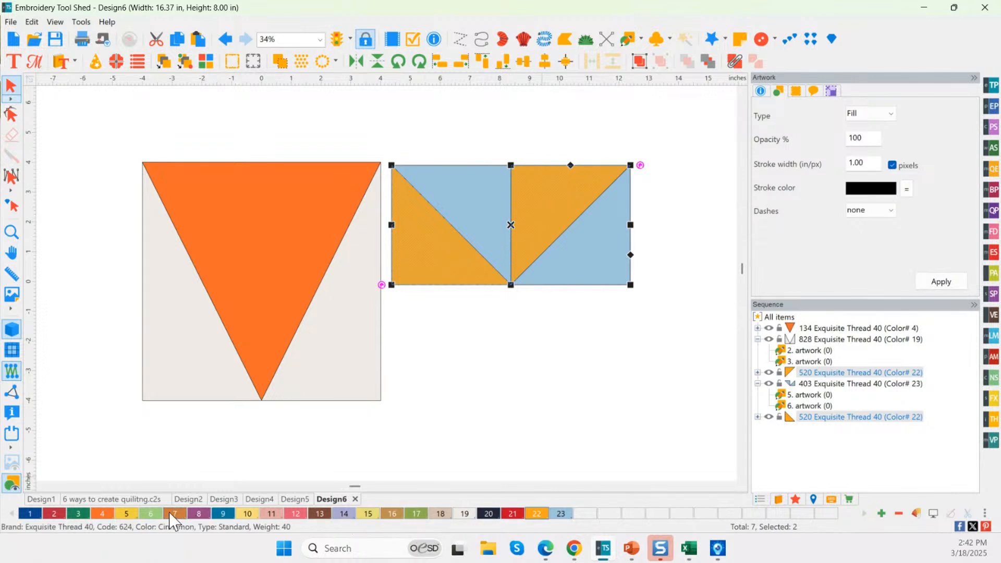
click(148, 513)
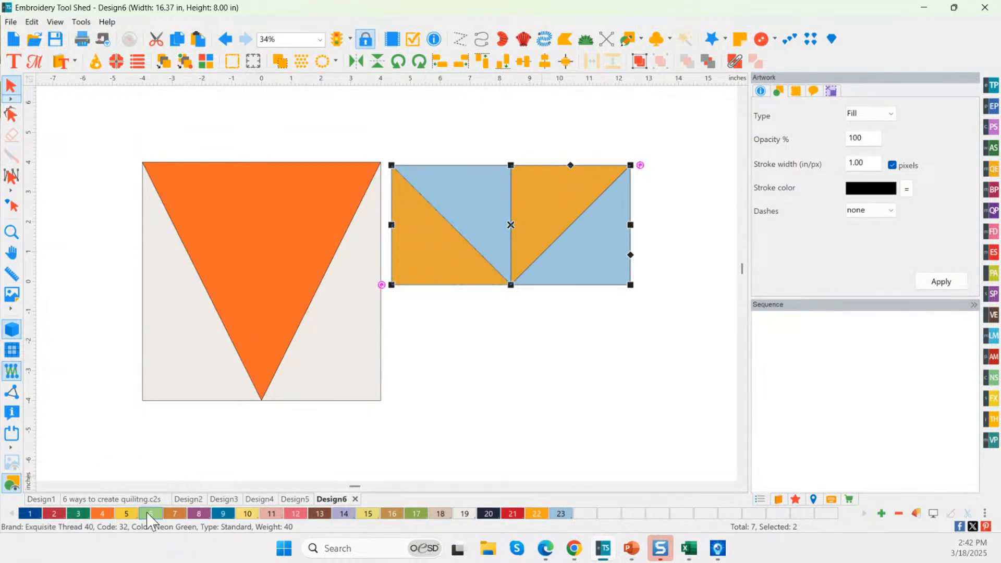
click(548, 324)
Step: Recolor the two blue triangles of the half block with palette color 19, Pearl
click(492, 219)
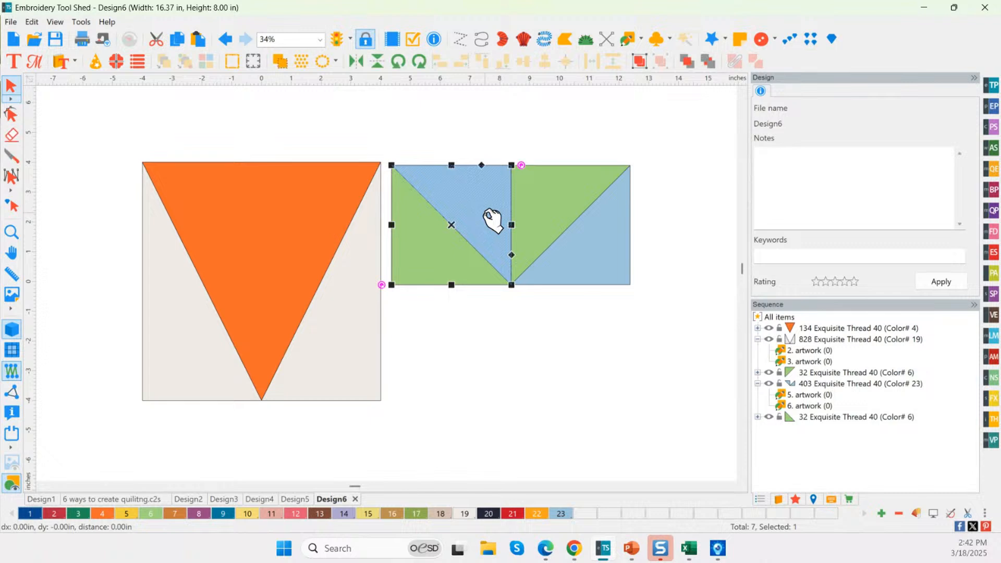
click(576, 249)
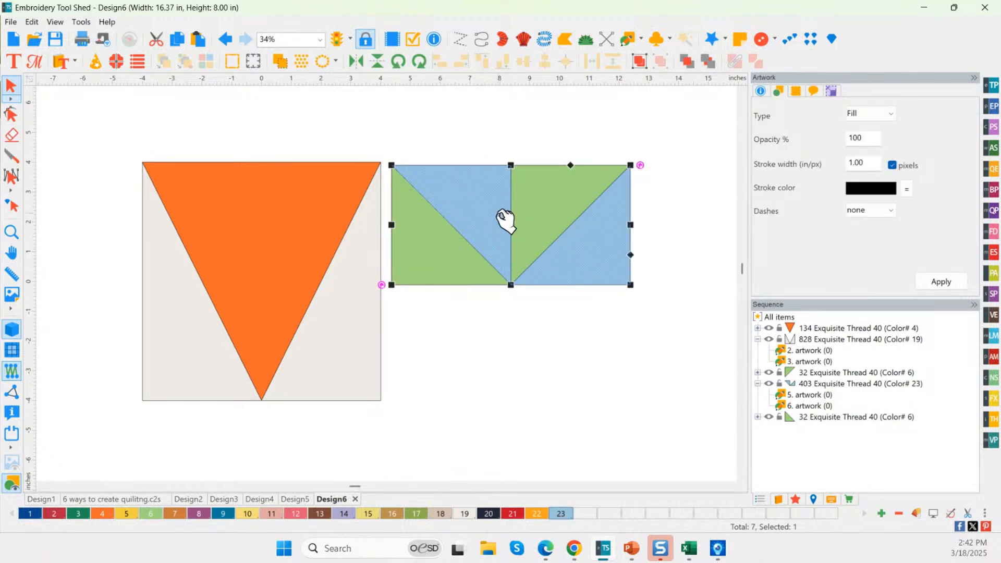
click(465, 513)
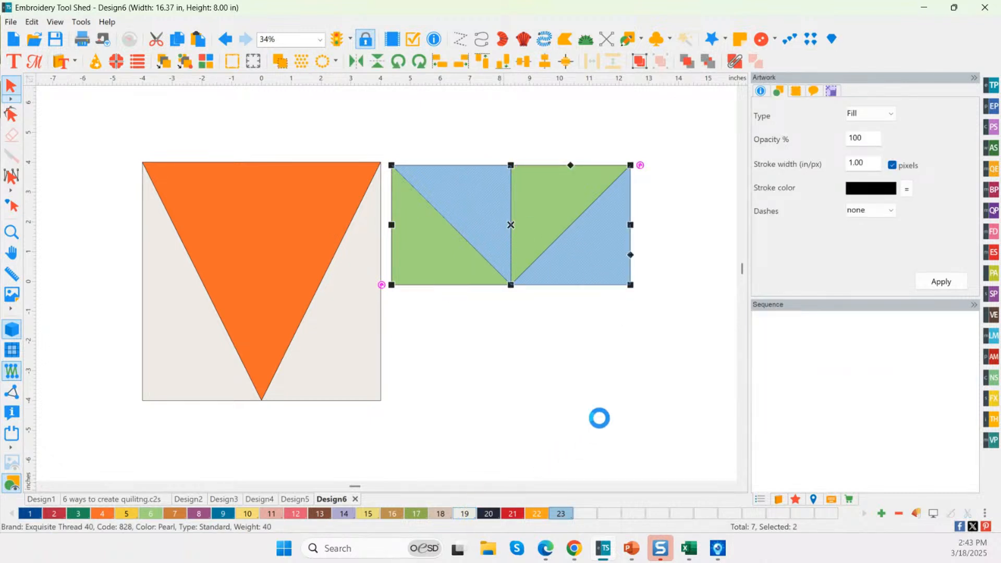
click(517, 353)
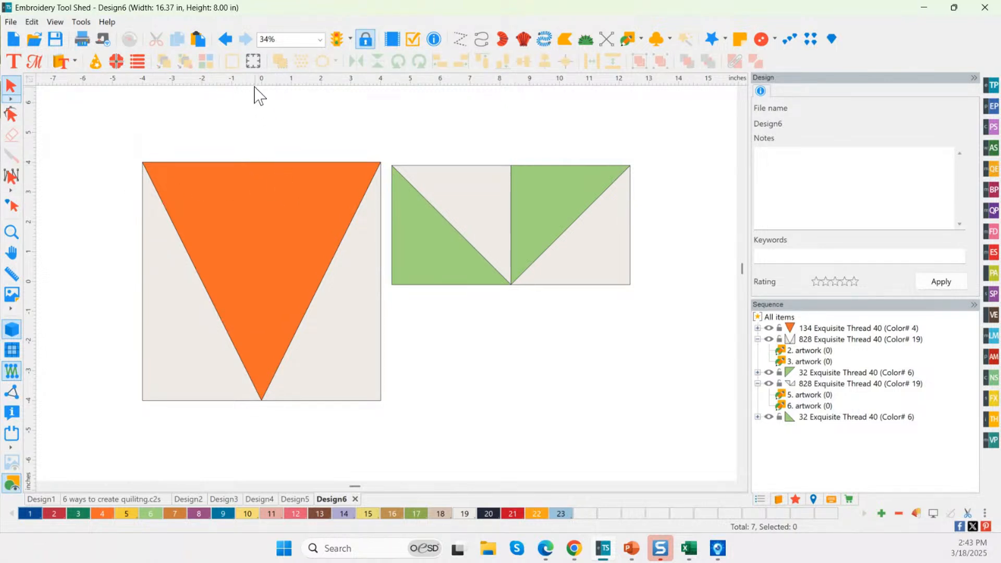
Step: Show the grid and check that Snap To Grid is enabled in the ruler options
click(23, 343)
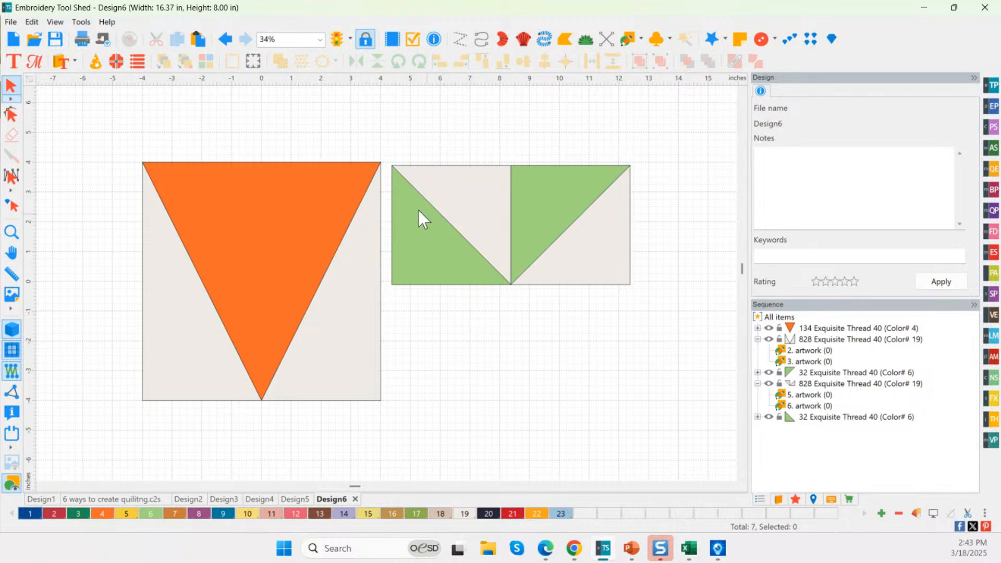
right_click(374, 80)
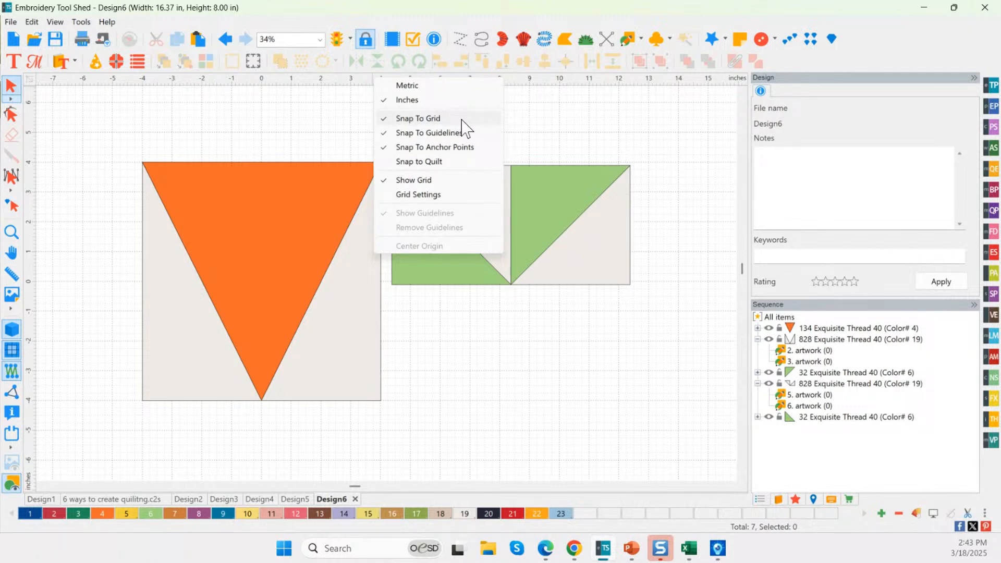
right_click(320, 82)
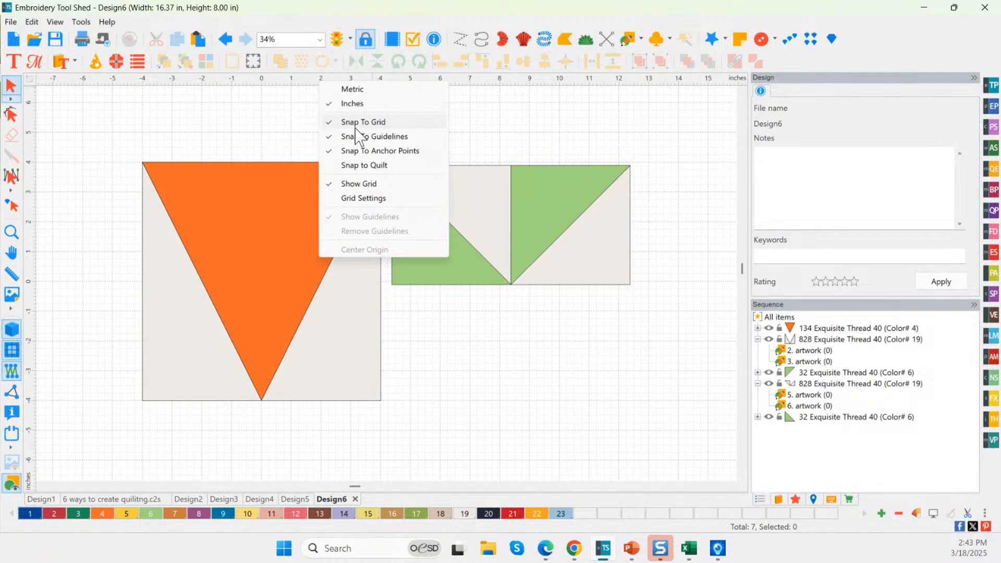
click(506, 129)
Step: Move the green-and-pearl half block directly above the orange triangle block so their edges align on the grid, and hide the grid
drag(384, 146, 666, 317)
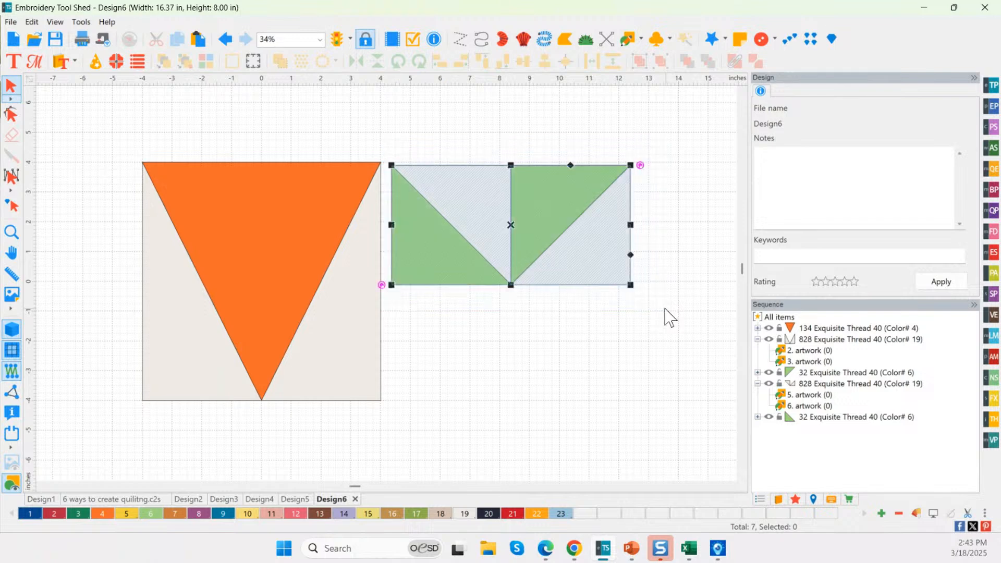
drag(532, 260, 547, 228)
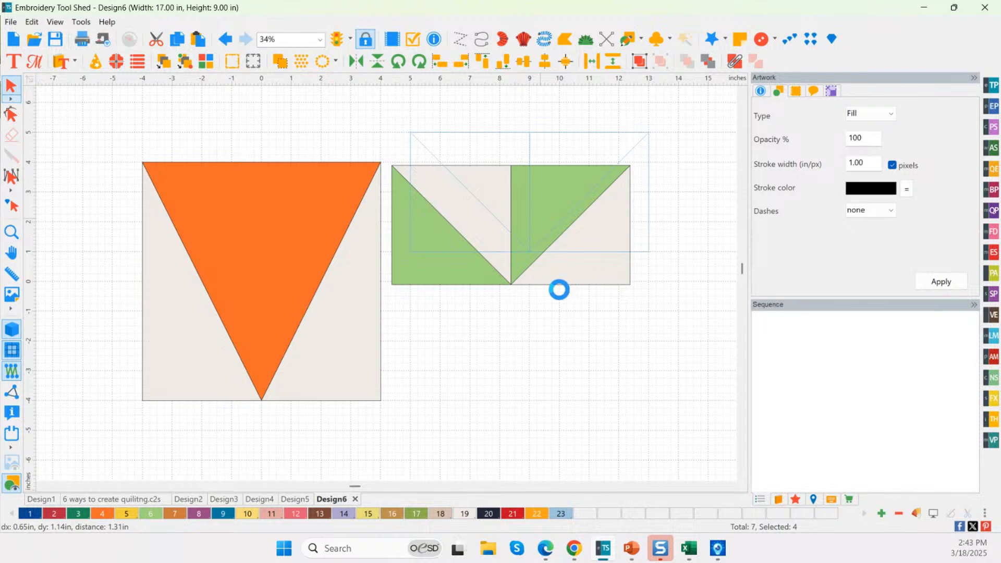
drag(531, 212, 264, 127)
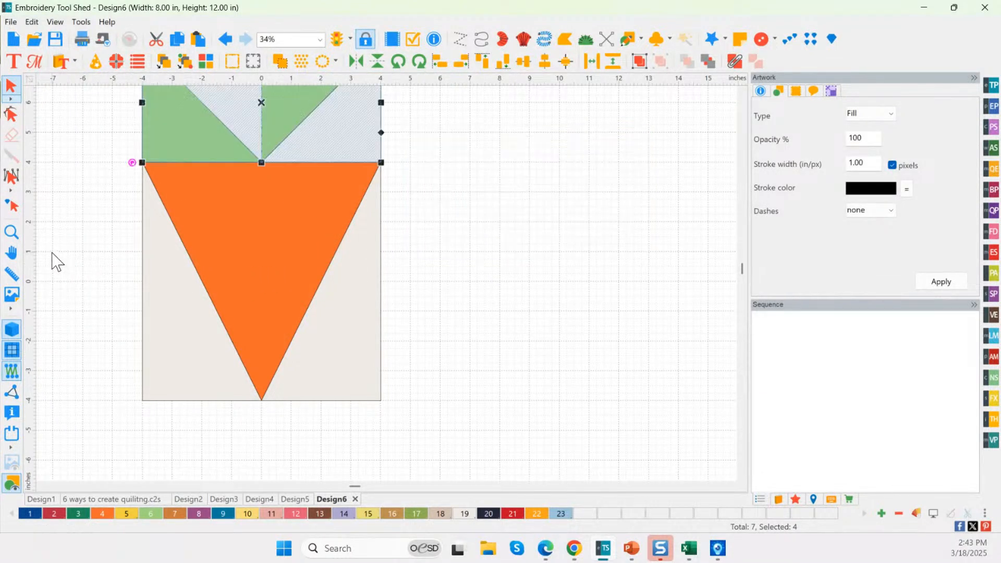
click(12, 233)
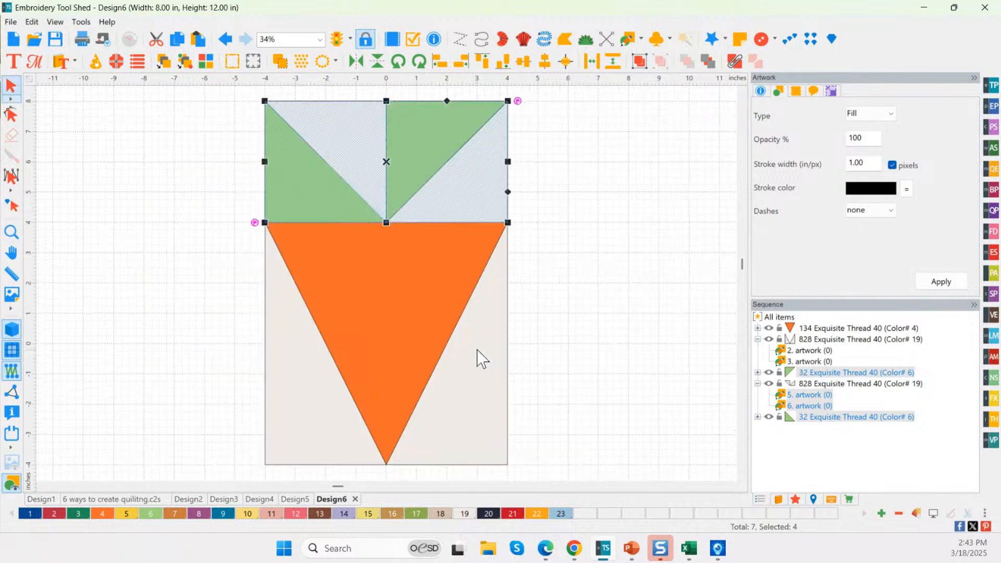
scroll(480, 361, down, 1)
click(530, 318)
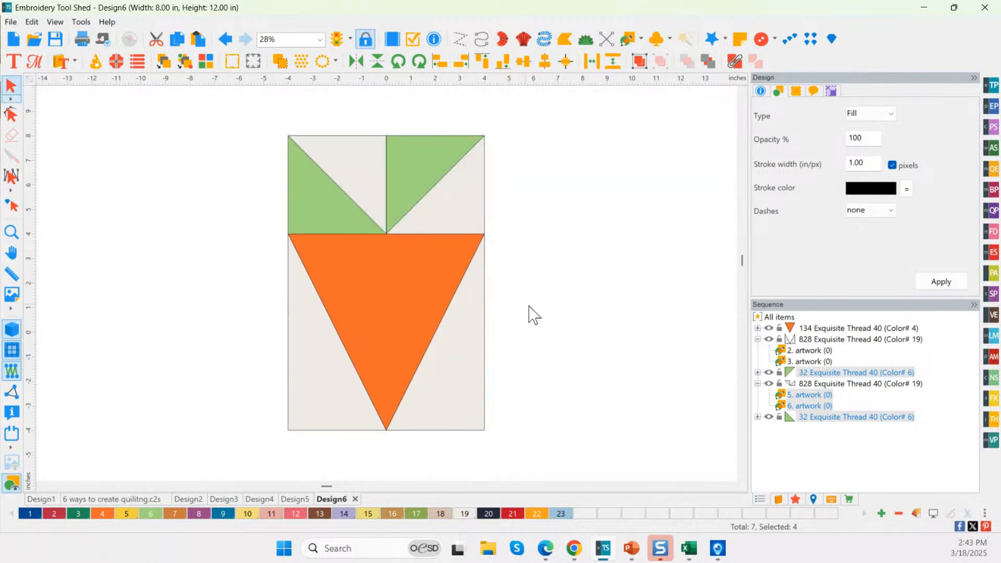
click(516, 306)
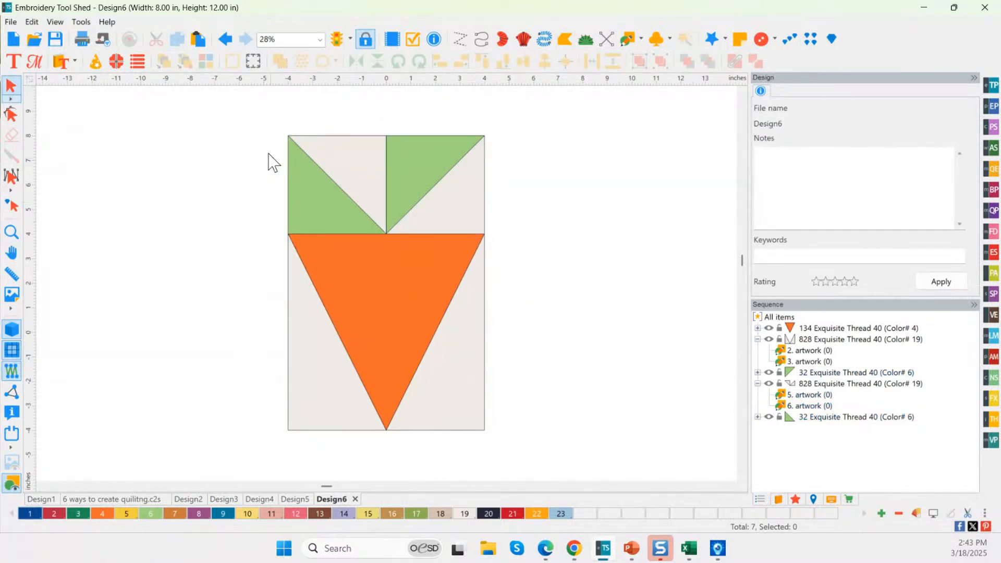
Step: Resize the whole carrot block to a width of 6 inches with its aspect ratio maintained
drag(242, 109, 565, 479)
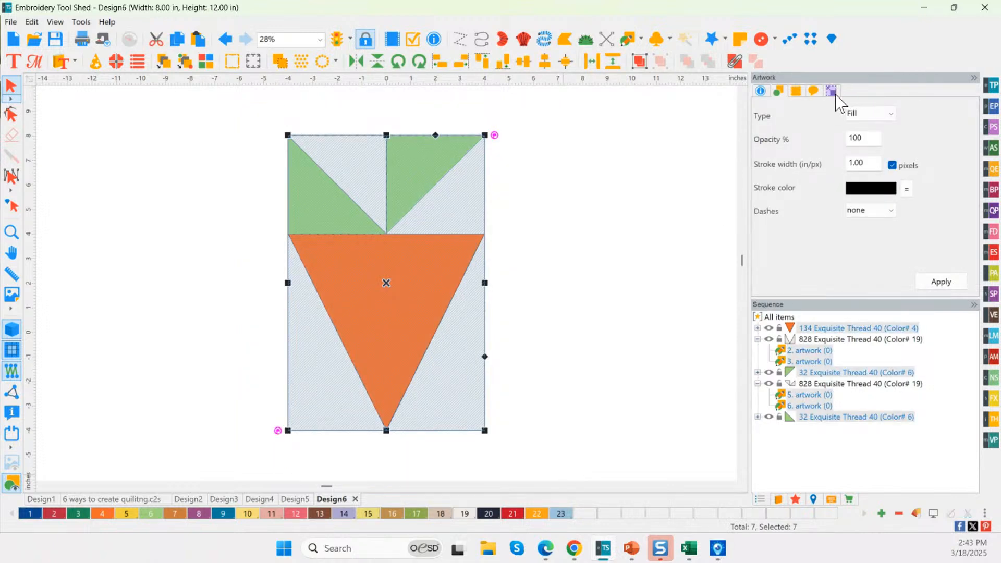
click(832, 90)
drag(858, 110, 798, 113)
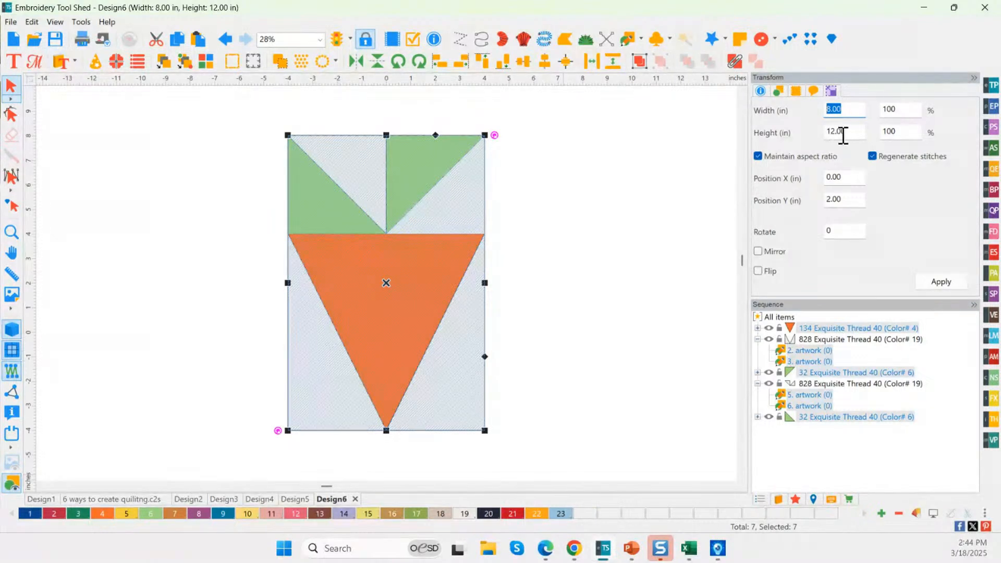
text(6)
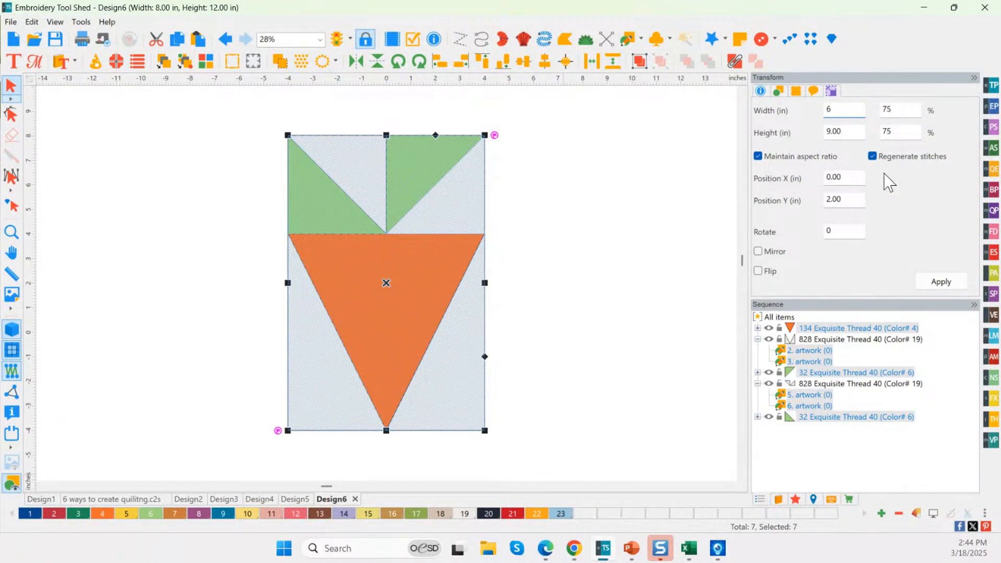
click(941, 284)
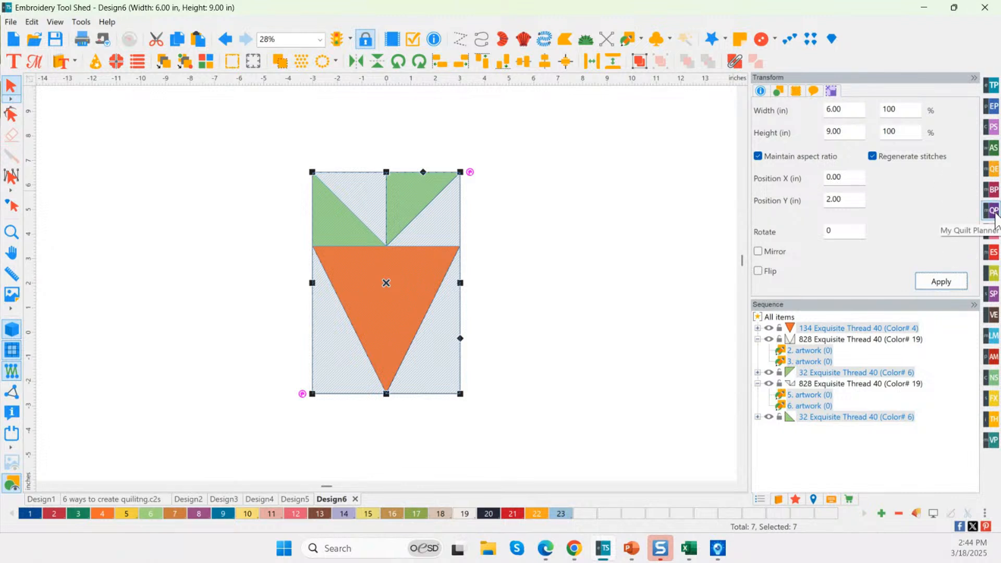
click(992, 210)
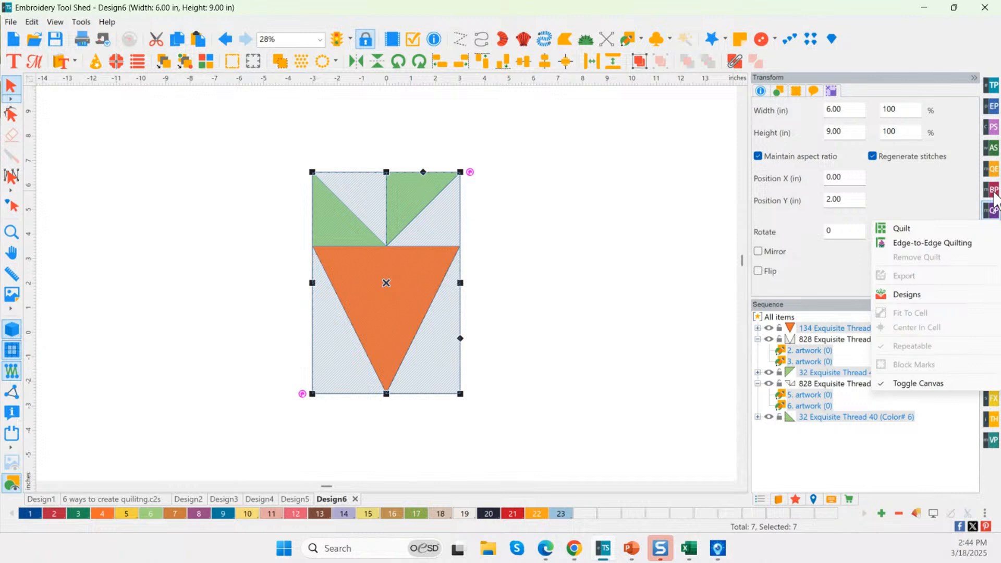
Step: Auto build the carrot block's piecing workflow for the BabyLock-Brother 10.5x10.5 hoop, sort the piece numbers, and preview the output
click(993, 191)
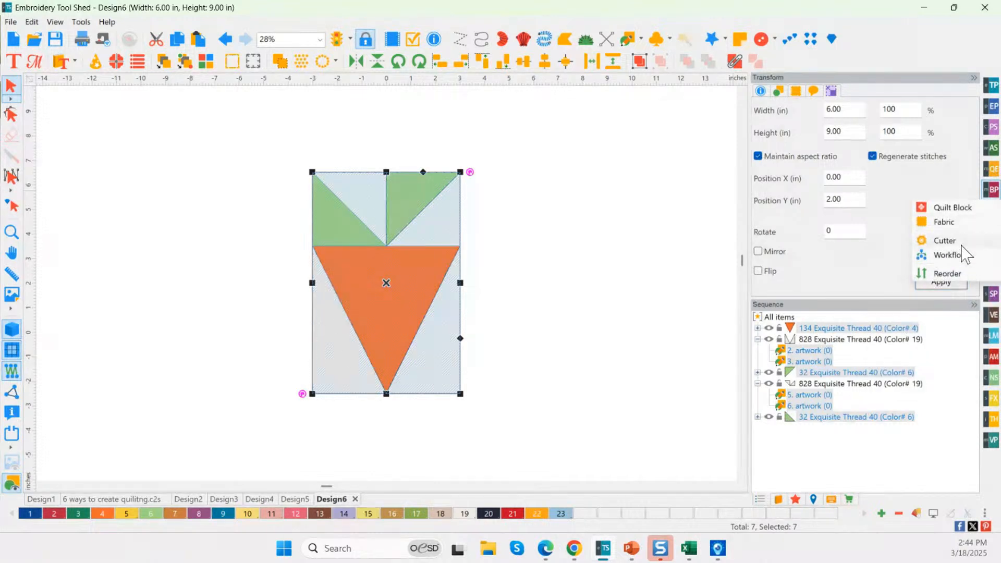
click(962, 255)
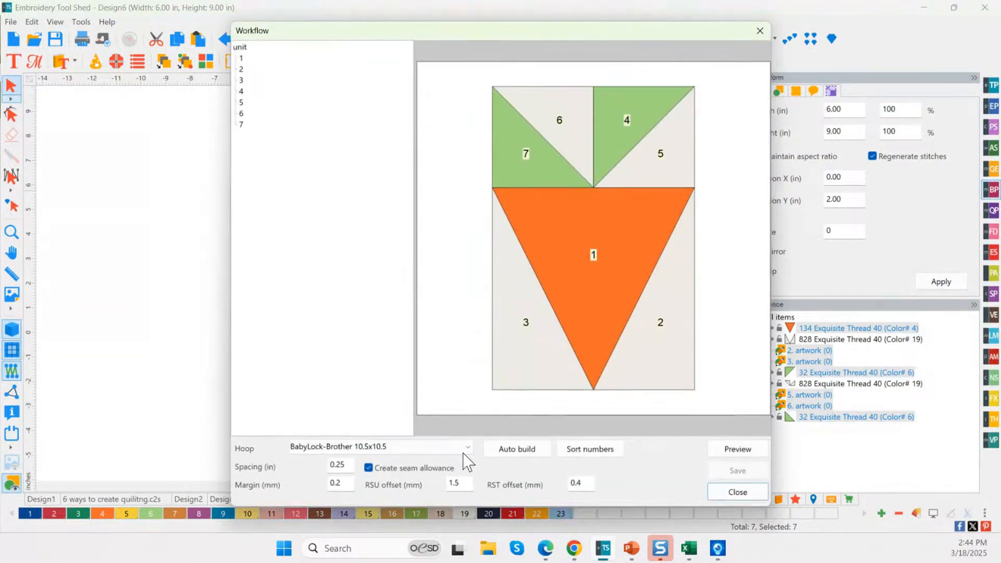
click(502, 451)
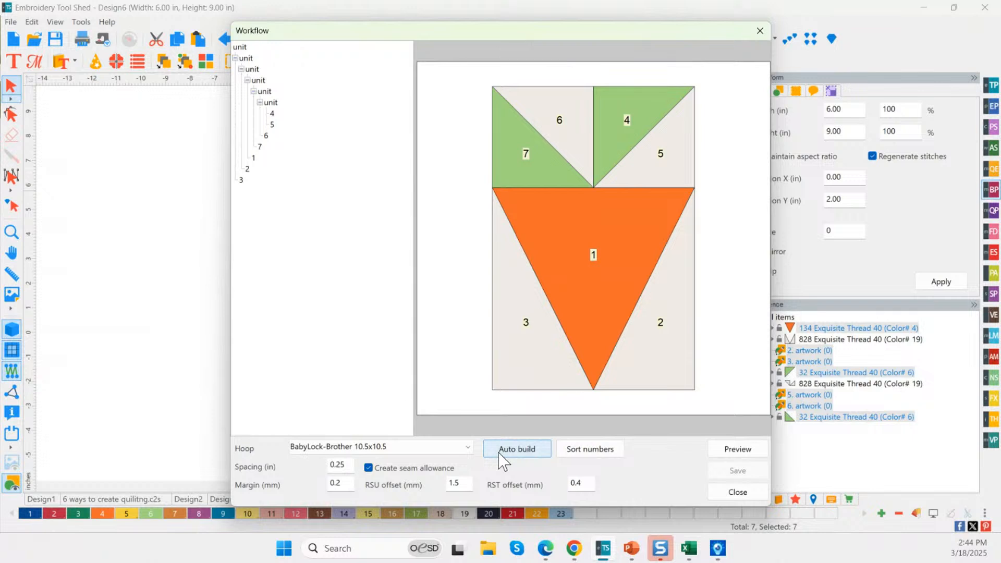
click(586, 449)
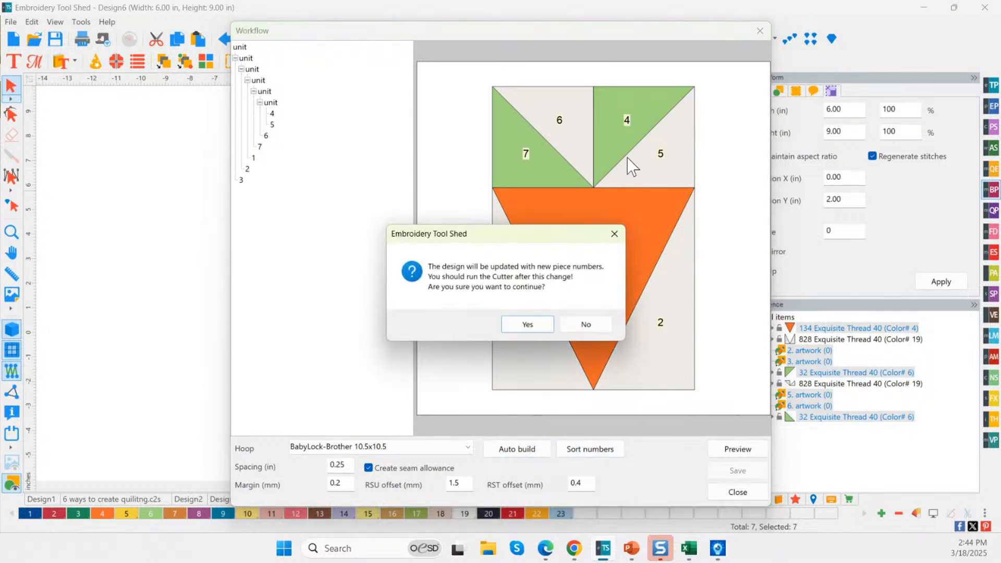
click(527, 324)
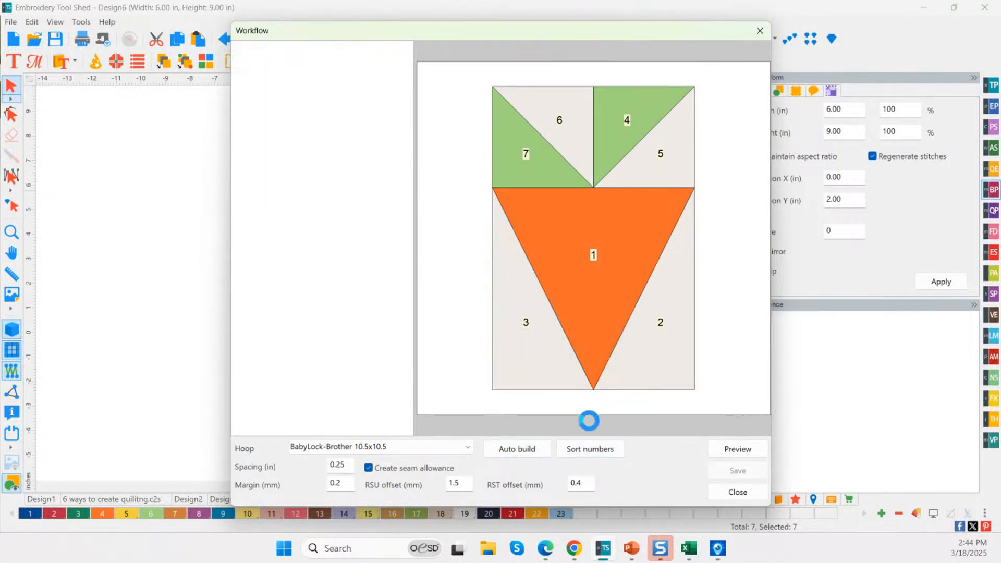
click(736, 451)
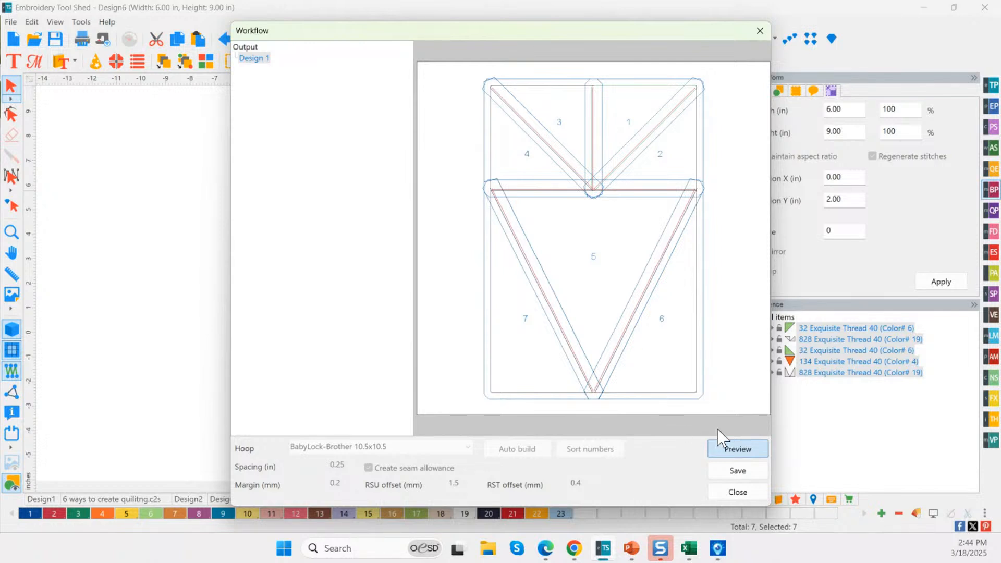
Step: Save the workflow output in the Downloads folder under the name carrot
click(740, 472)
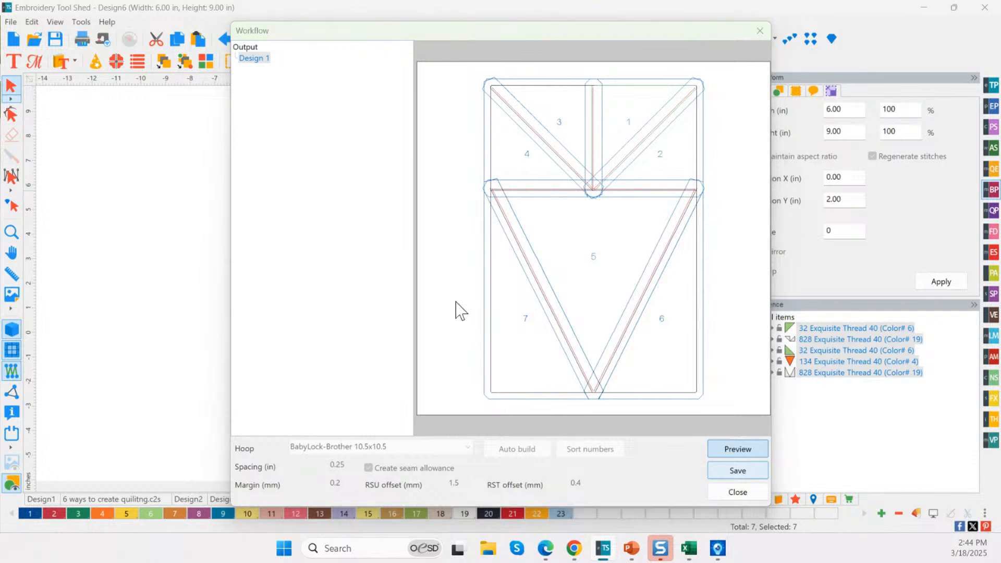
scroll(282, 180, up, 3)
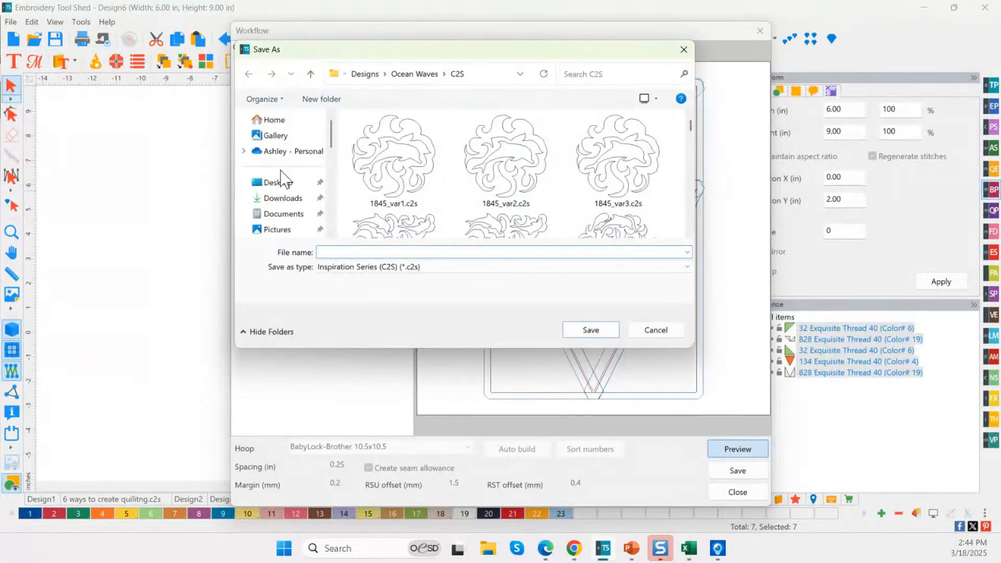
click(292, 201)
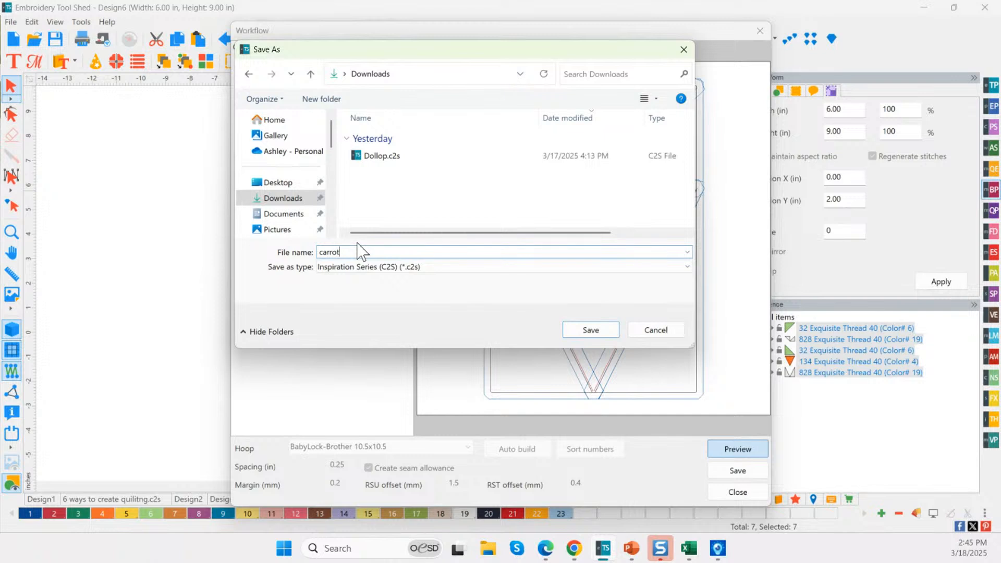
click(598, 334)
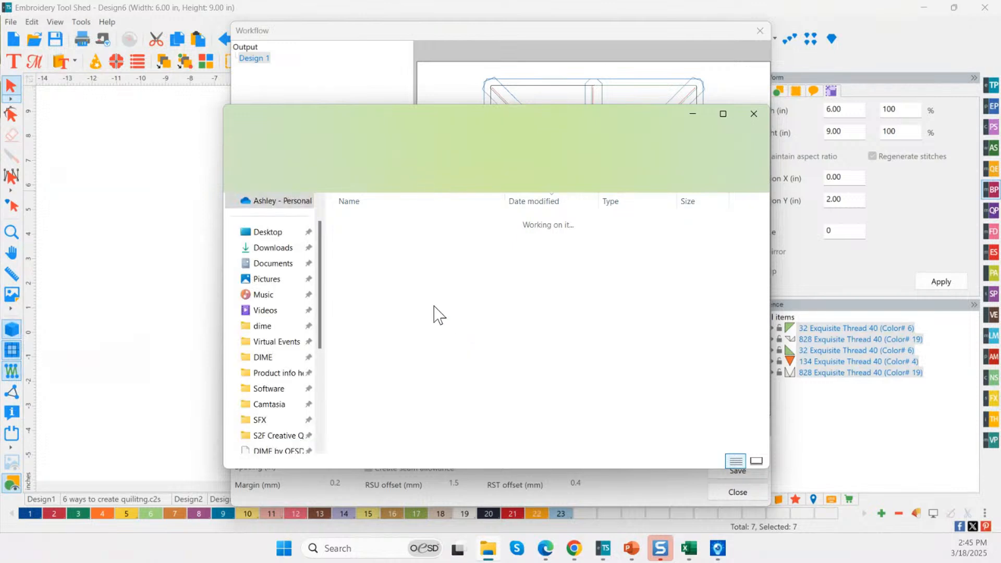
Step: Show the exported carrot files as large thumbnails, open carrot_001.c2s in Embroidery Tool Shed, and close the Workflow dialog
click(371, 237)
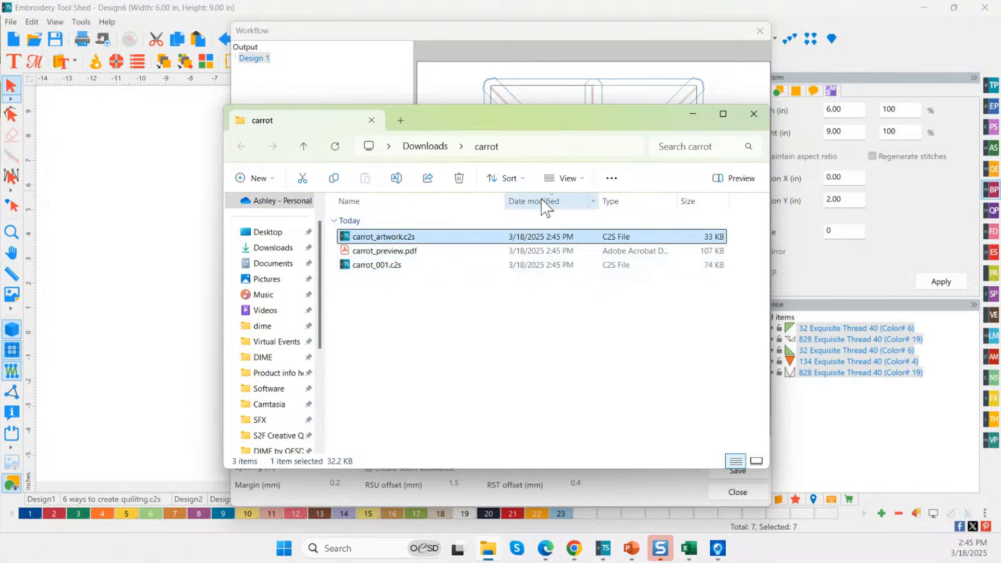
click(564, 178)
click(570, 209)
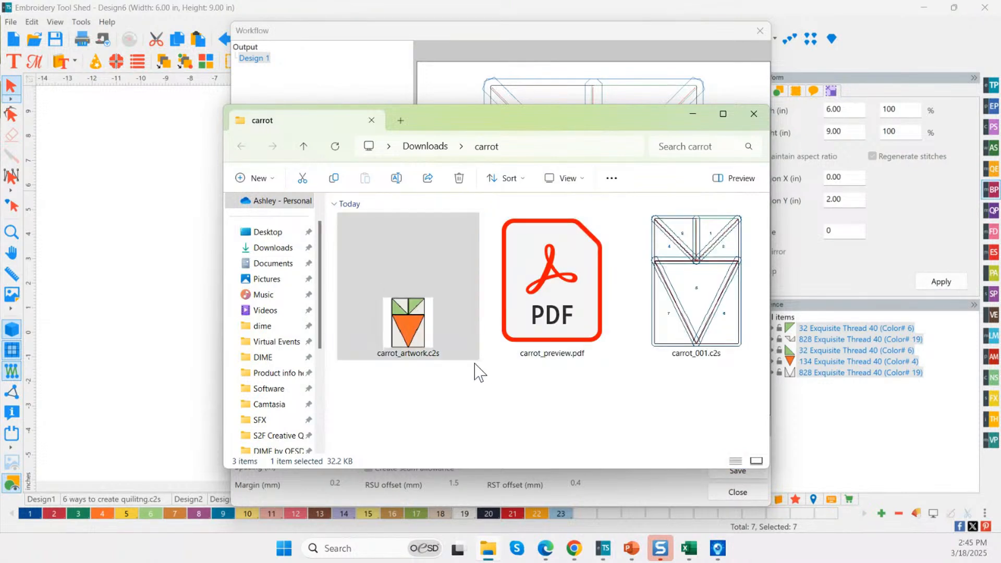
click(697, 349)
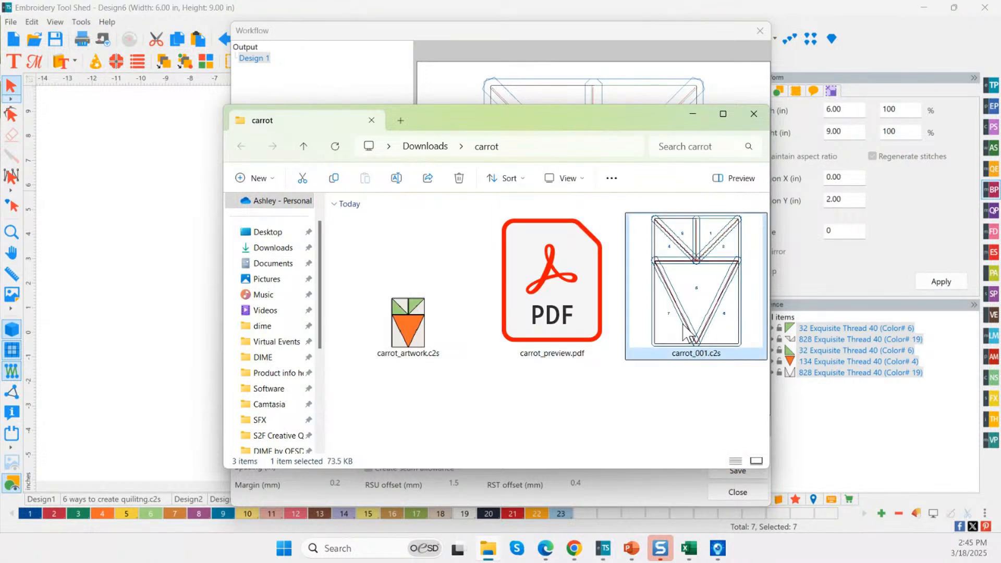
double_click(685, 327)
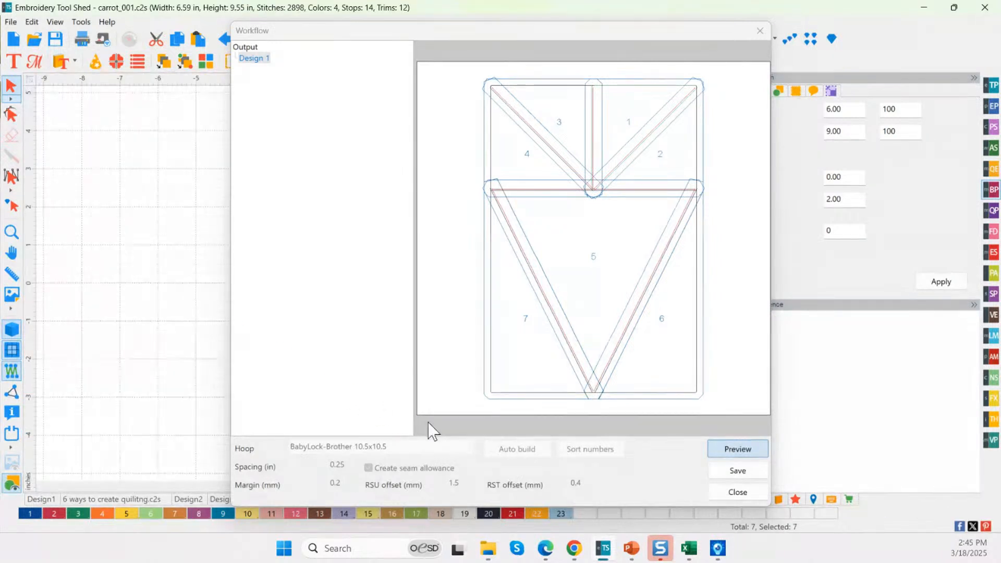
click(738, 492)
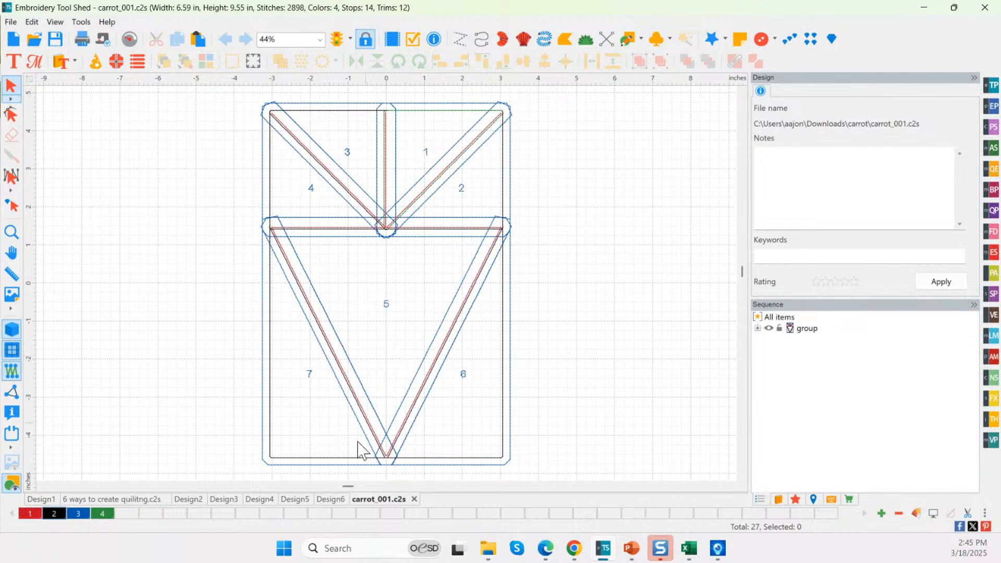
Step: Return to Design6 and convert the orange triangle to an Adv. Stippling fill with the exes pattern
click(330, 500)
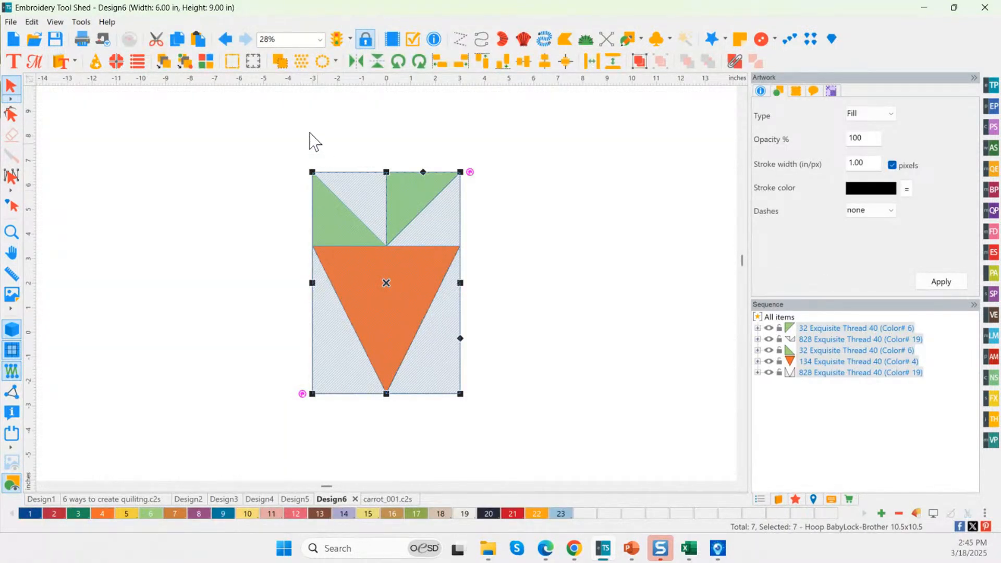
click(11, 232)
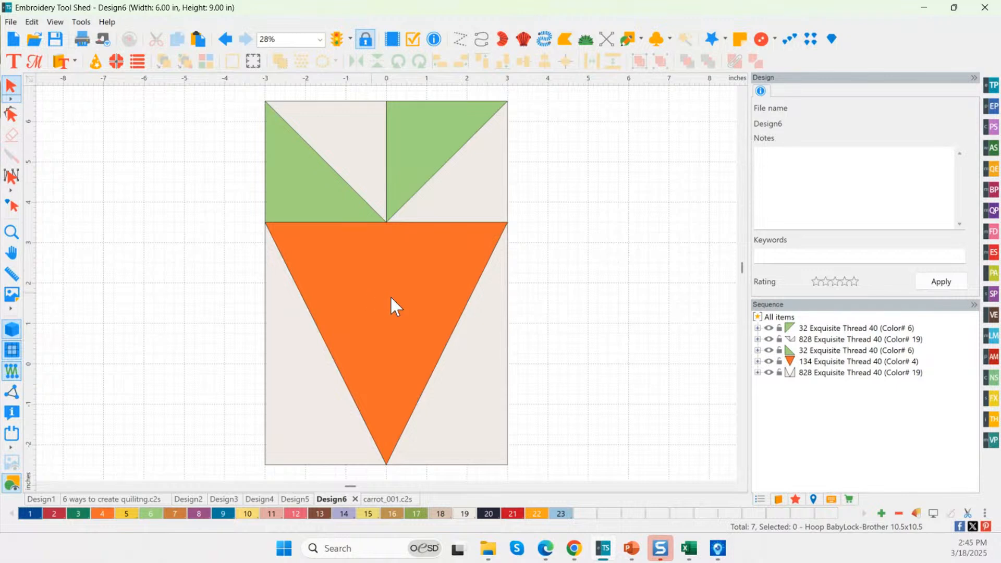
click(396, 295)
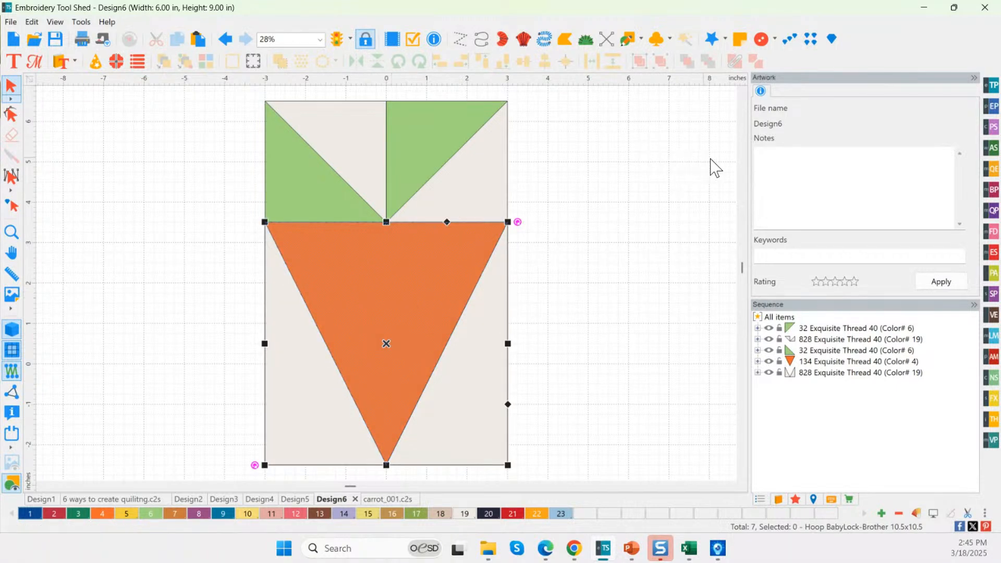
click(992, 170)
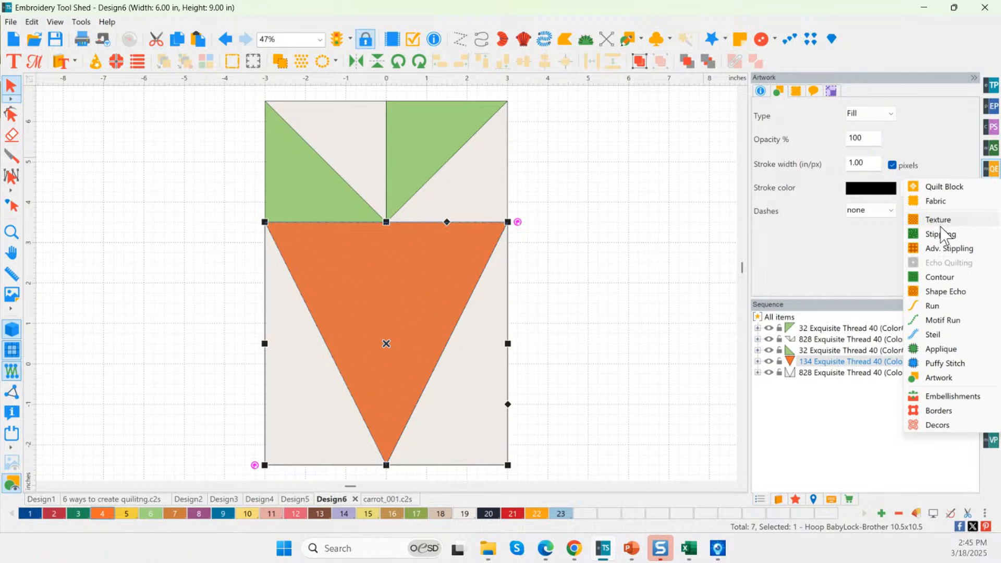
click(945, 250)
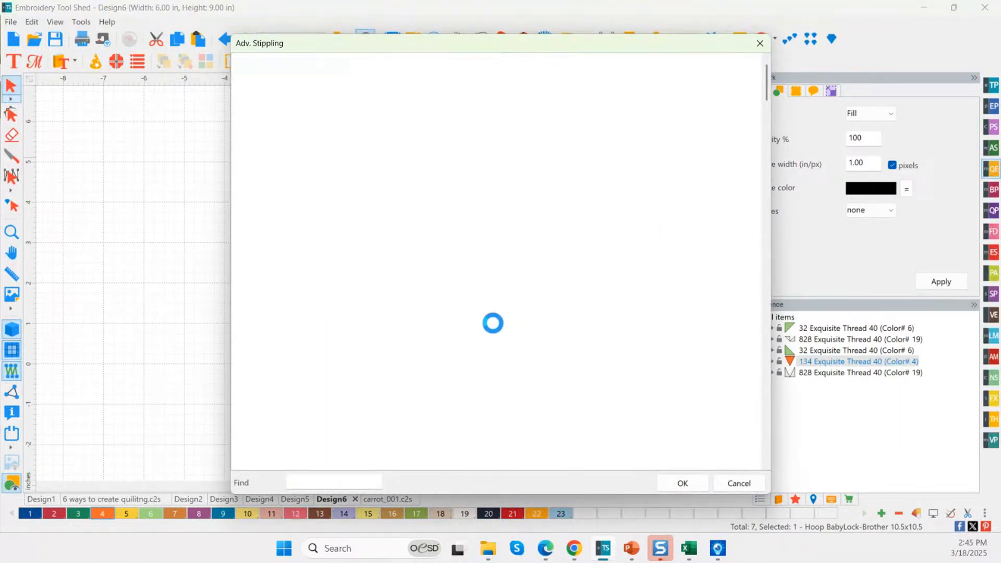
click(476, 409)
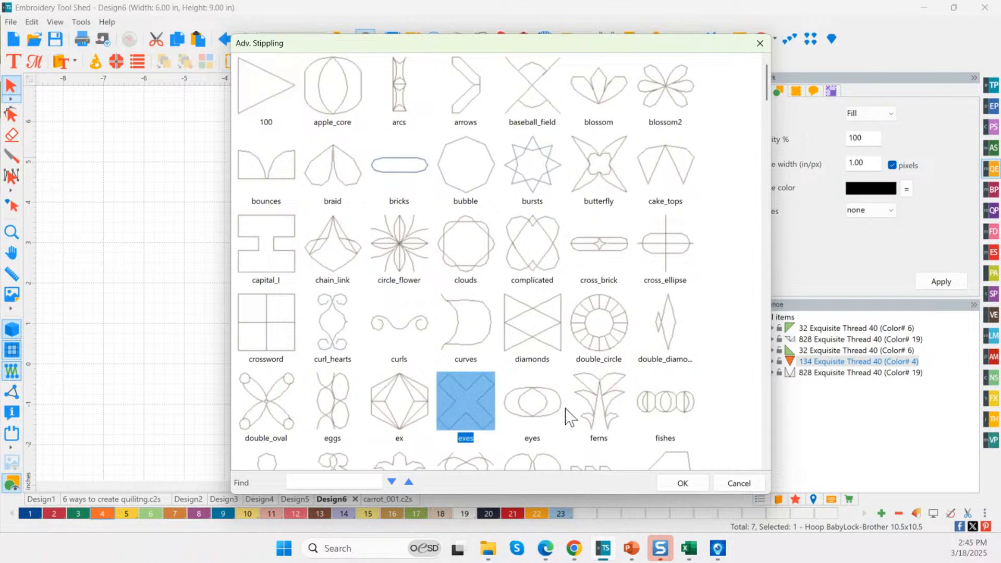
click(690, 477)
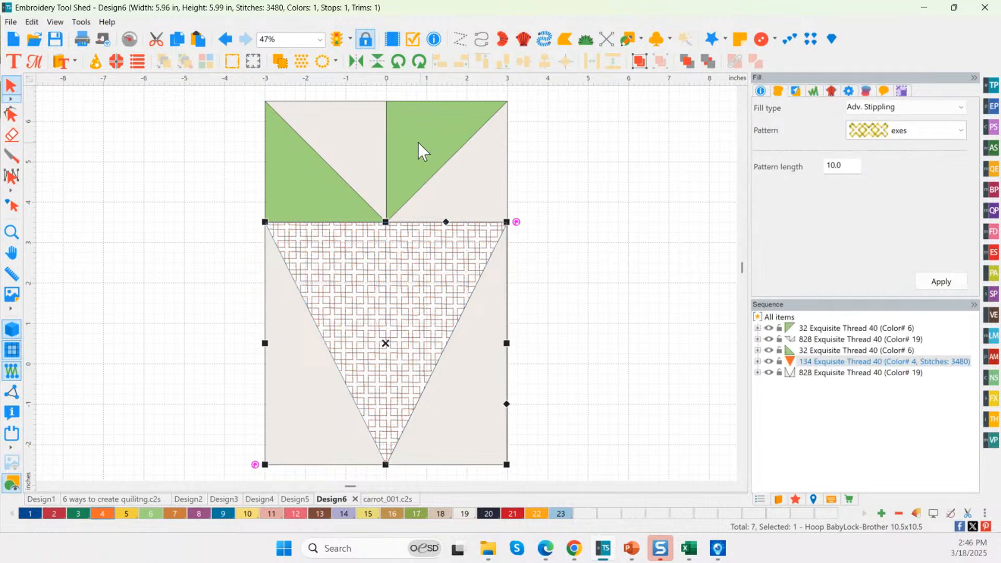
Step: Set the pattern length of the orange triangle's stippling fill to 15
click(840, 162)
drag(846, 164, 803, 172)
click(939, 280)
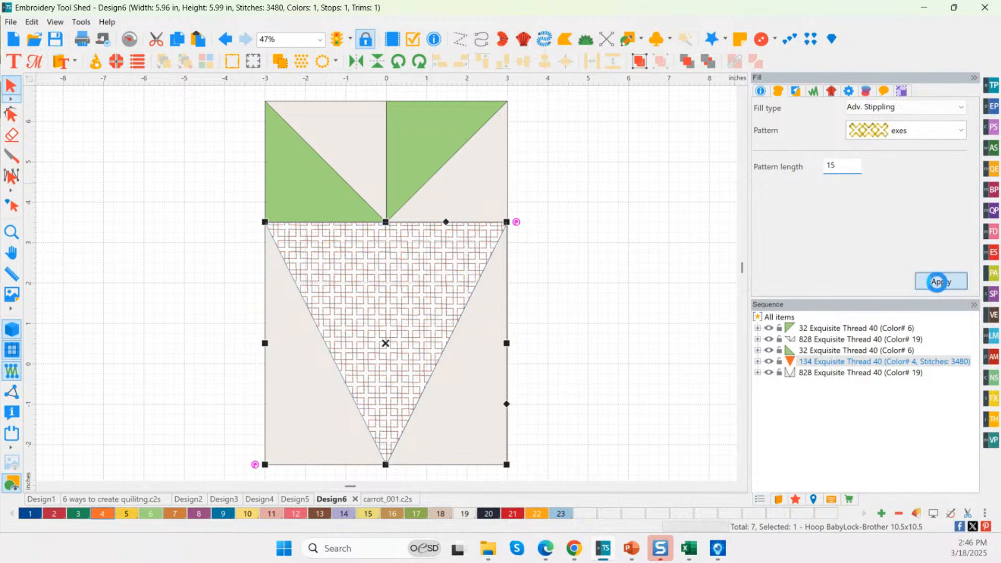
Step: Fill both green triangles with motif pattern 140 at a pattern length of 20
click(431, 134)
click(323, 180)
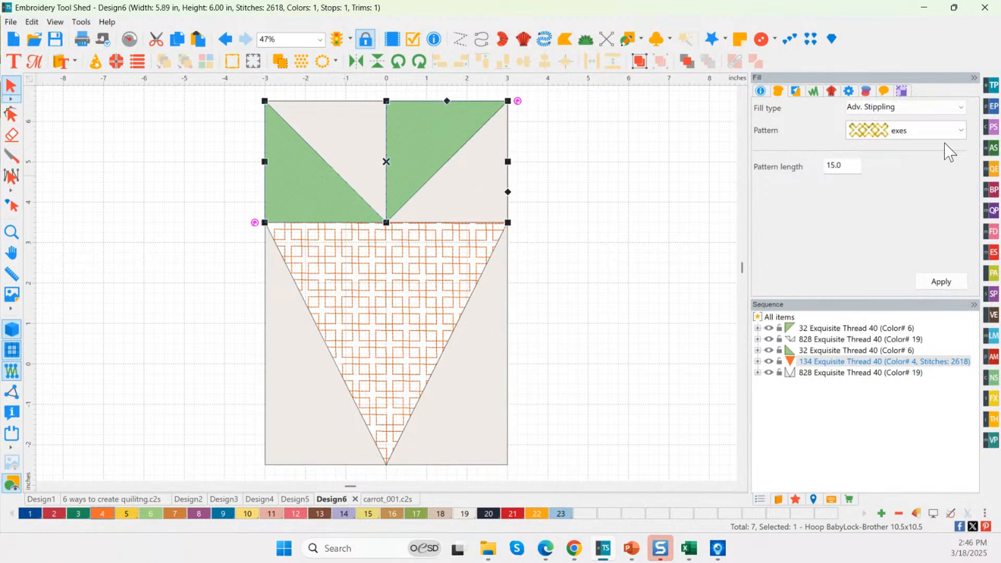
click(991, 171)
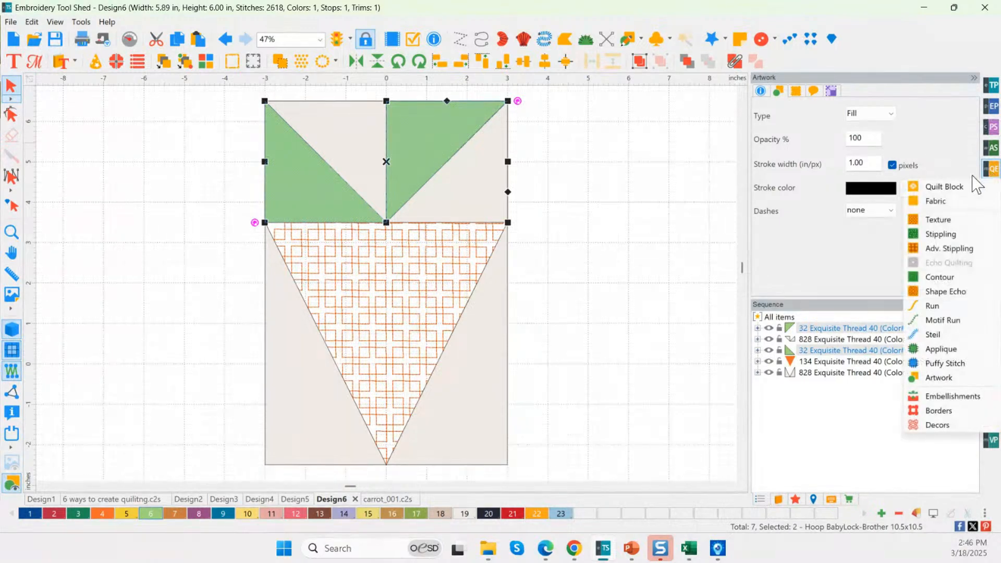
click(939, 234)
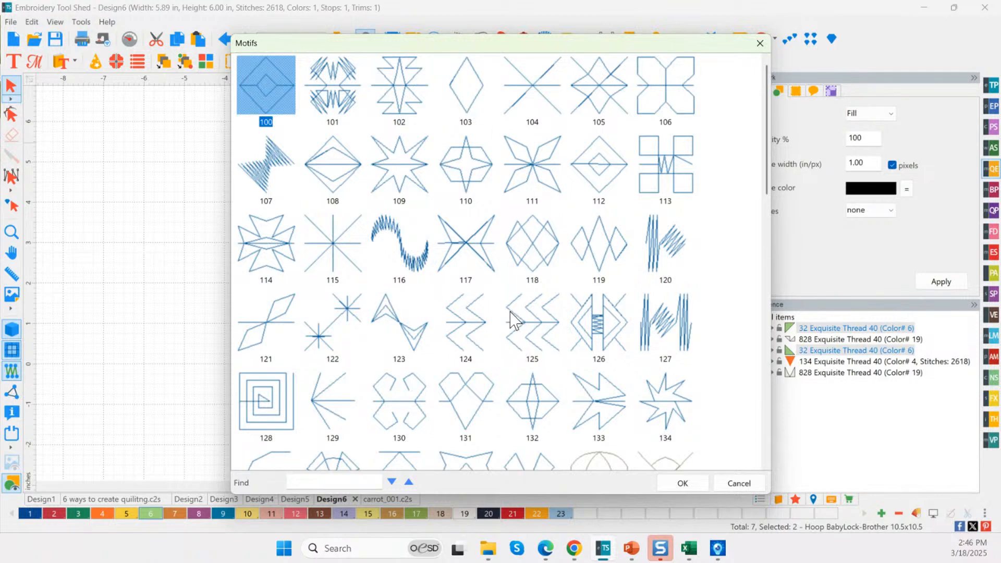
scroll(521, 338, down, 1)
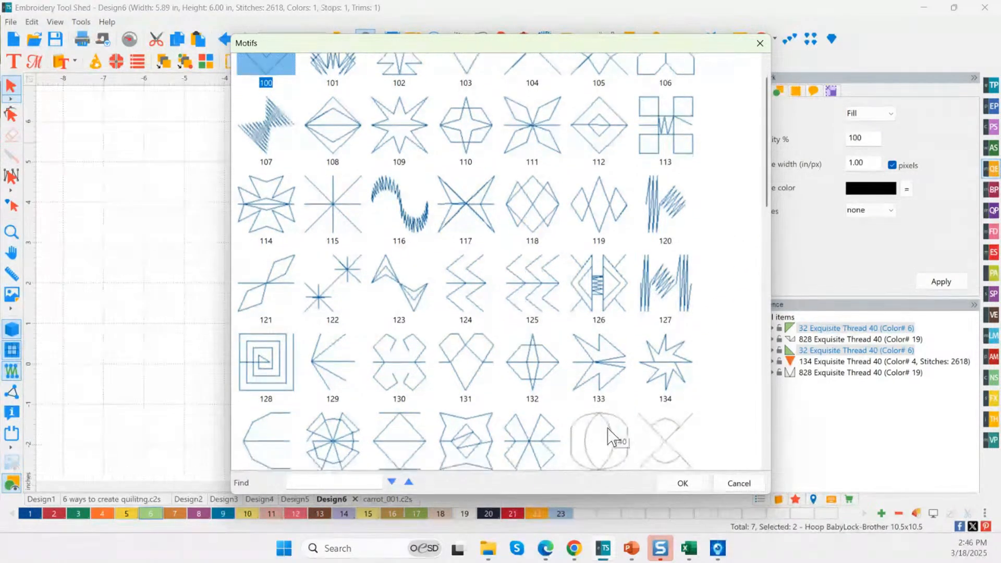
click(601, 434)
click(682, 481)
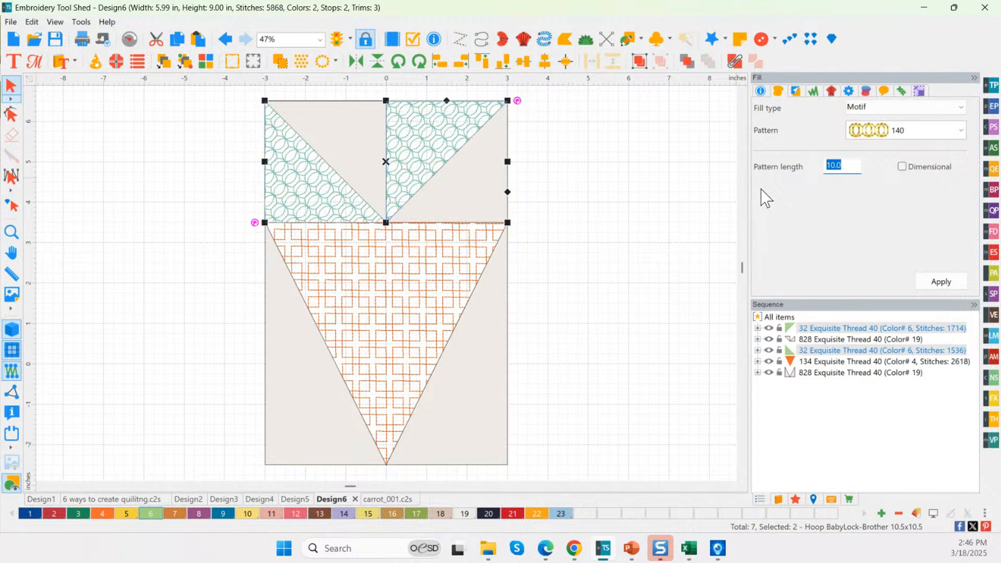
click(948, 282)
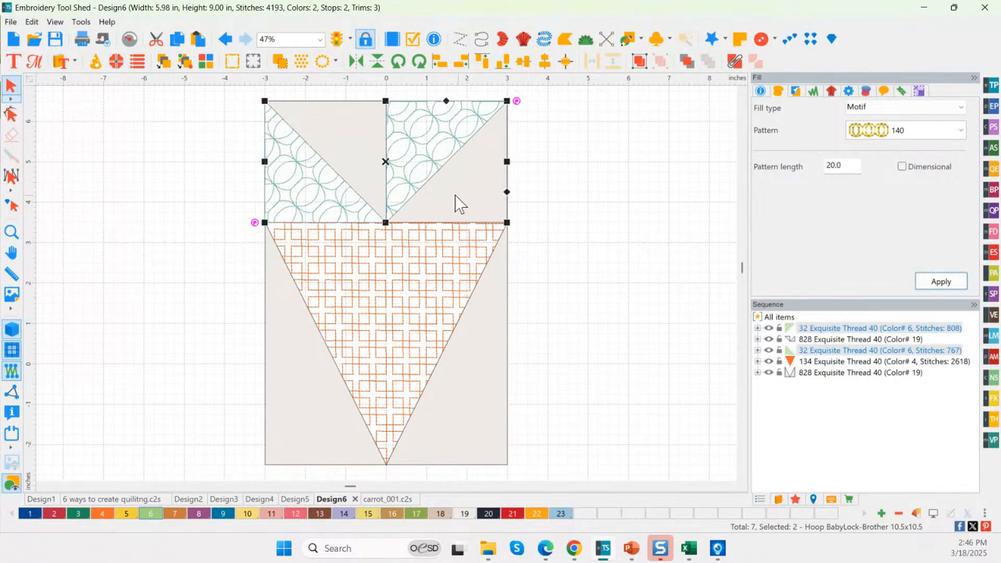
Step: Apply a Stippling fill to the four pearl background triangles and clear the selection
click(360, 152)
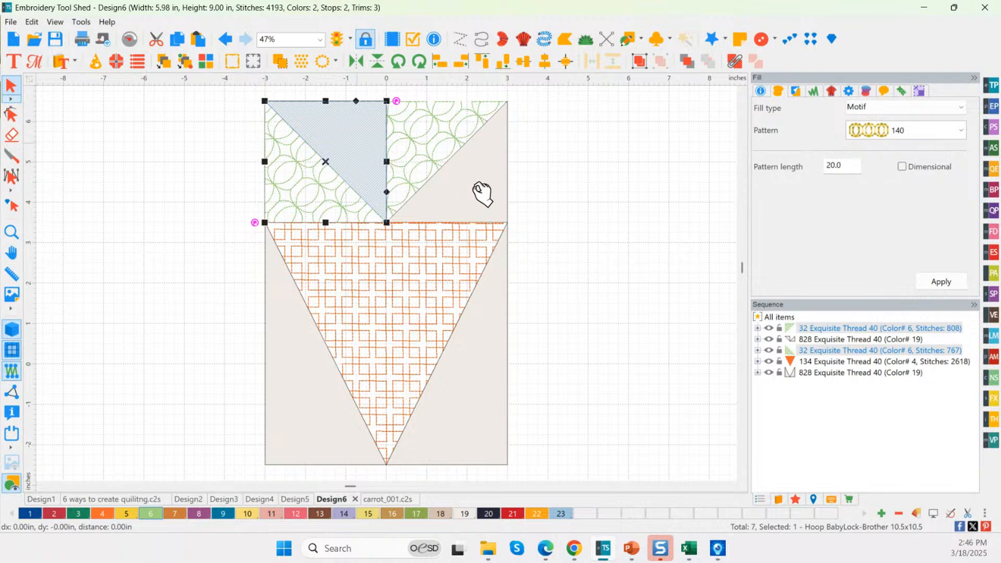
ctrl+click(308, 384)
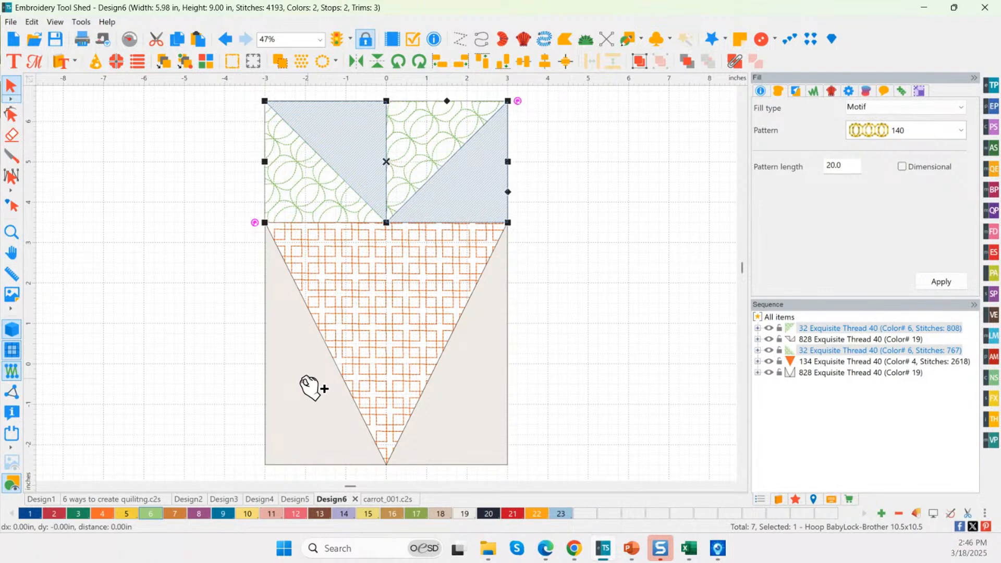
ctrl+click(305, 381)
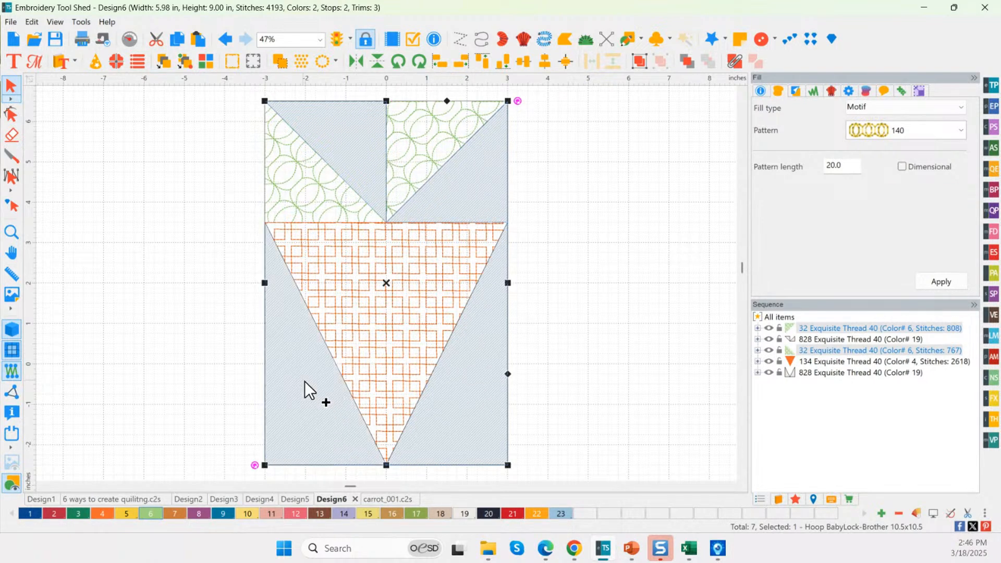
click(992, 169)
click(942, 234)
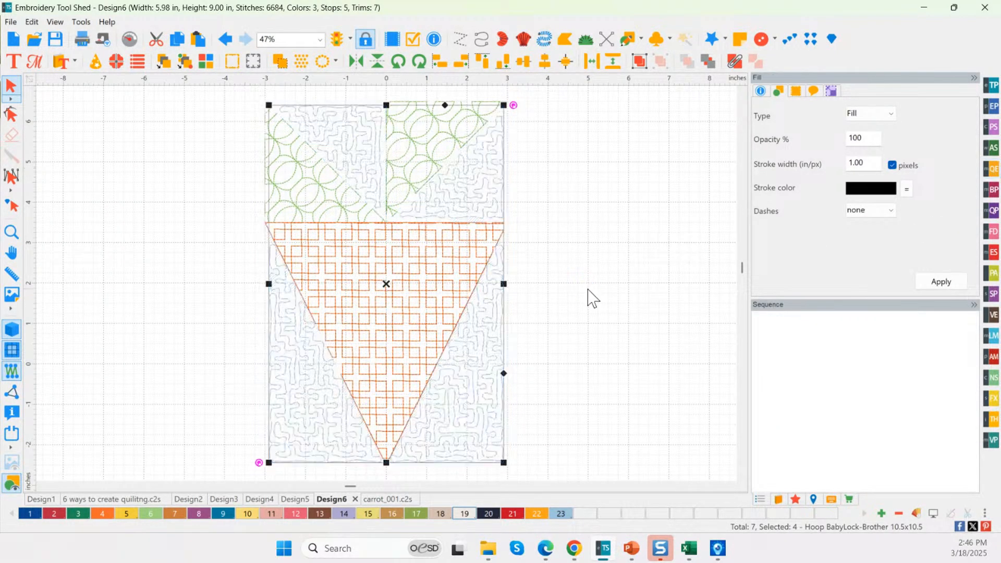
click(541, 262)
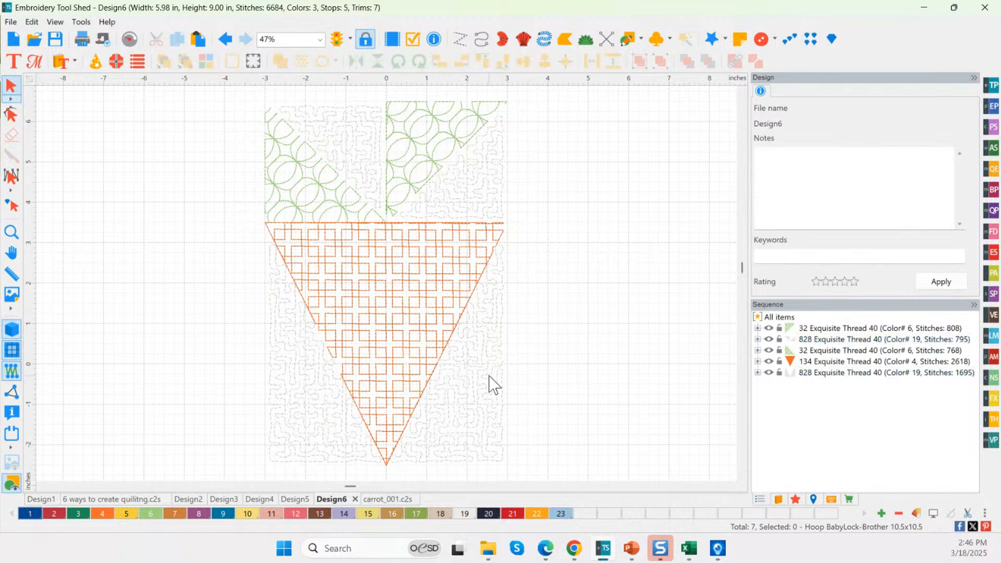
Step: Recolor the four pearl stippled background triangles with Exquisite Thread 40 color 903
click(493, 384)
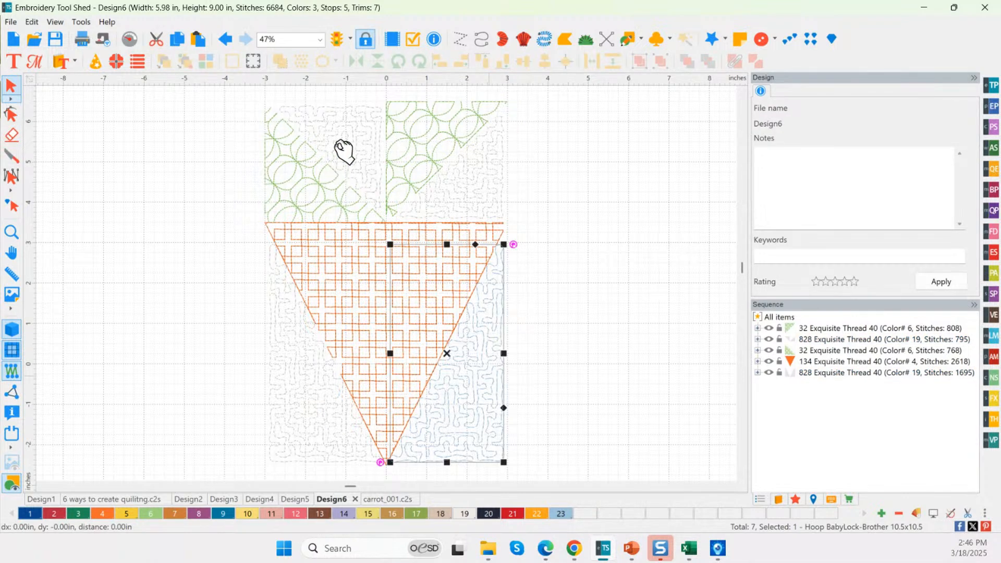
mouse_move(459, 545)
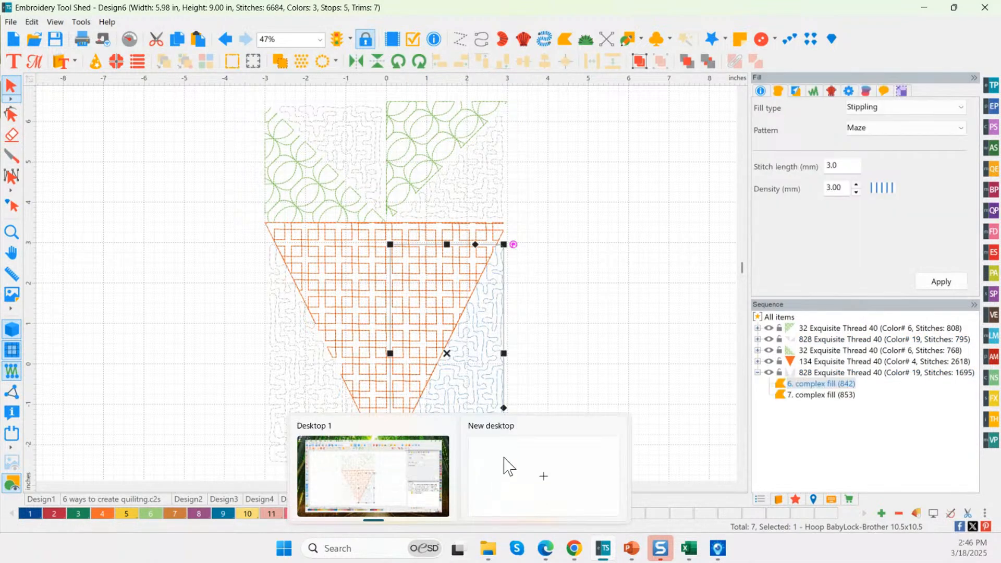
click(535, 463)
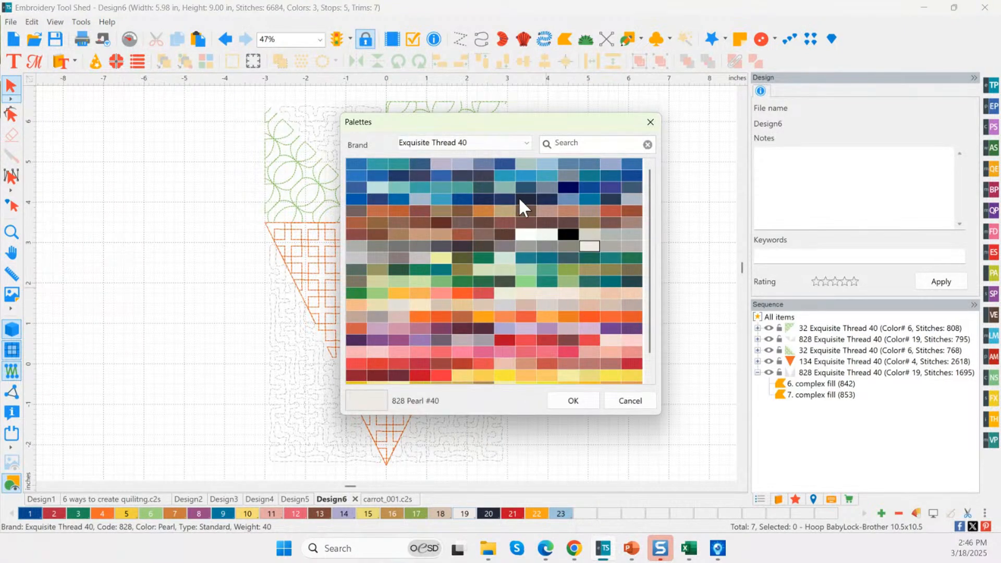
click(387, 188)
click(574, 401)
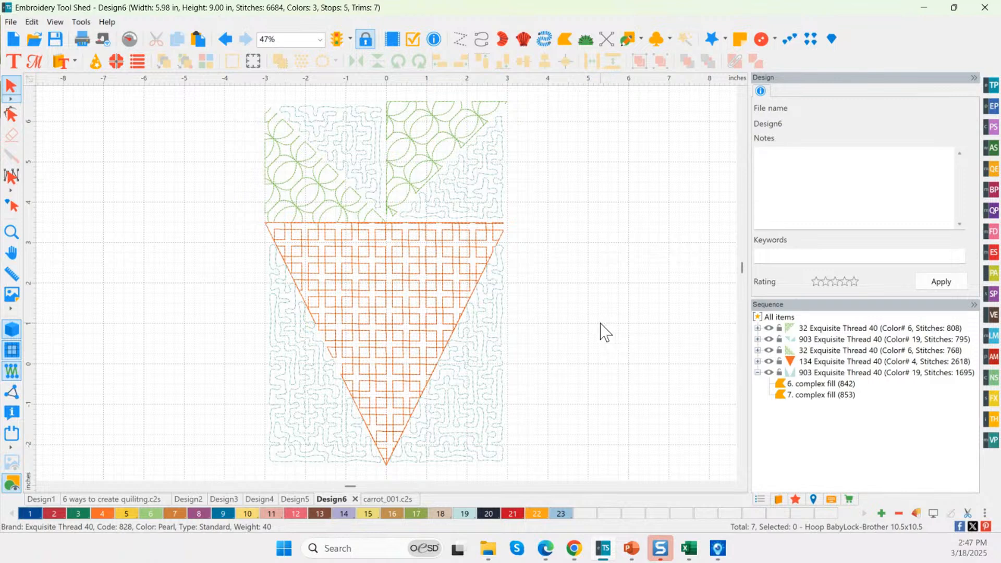
Step: Copy all the quilting fills from Design6 and paste them into carrot_001.c2s
scroll(520, 295, down, 1)
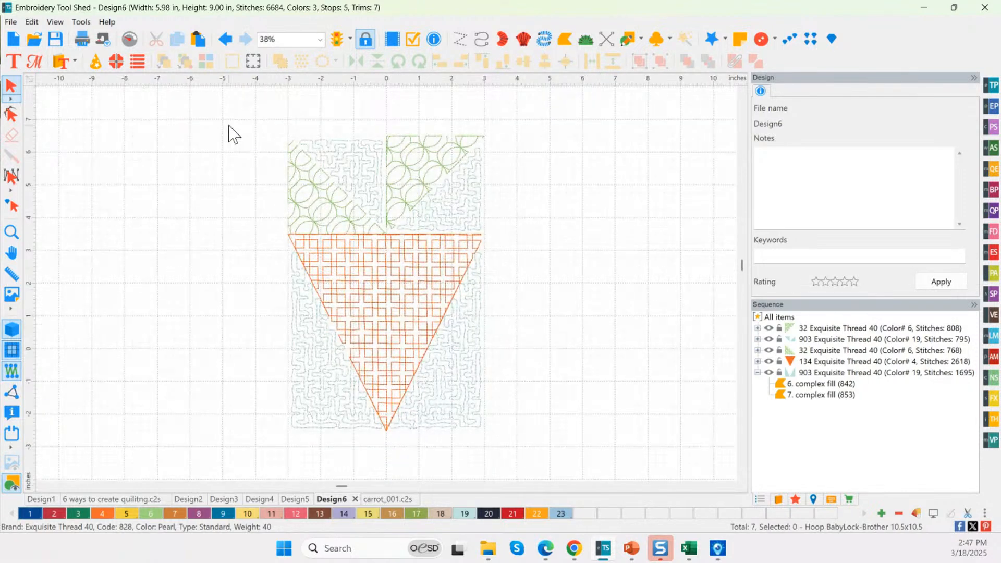
drag(235, 112, 571, 485)
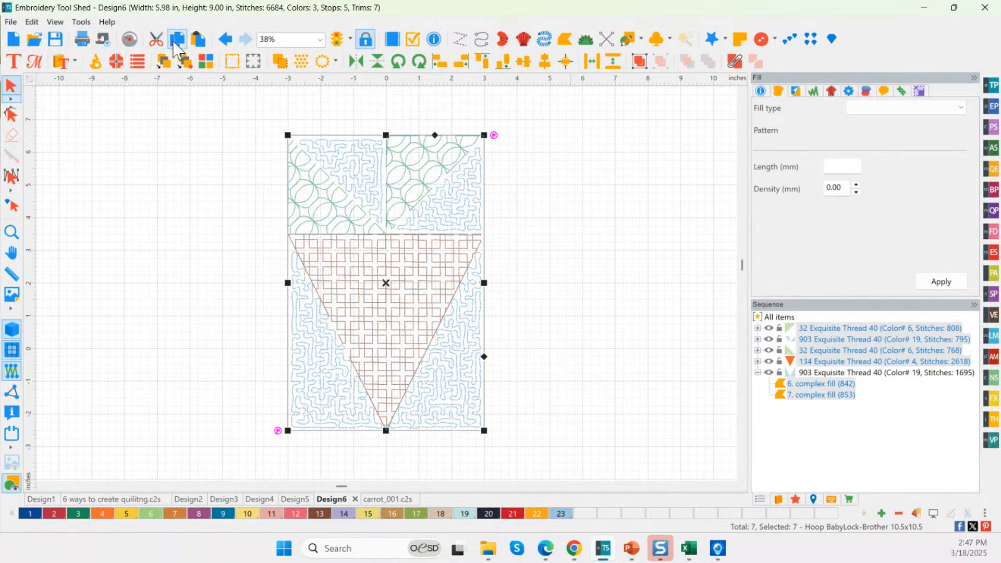
click(382, 498)
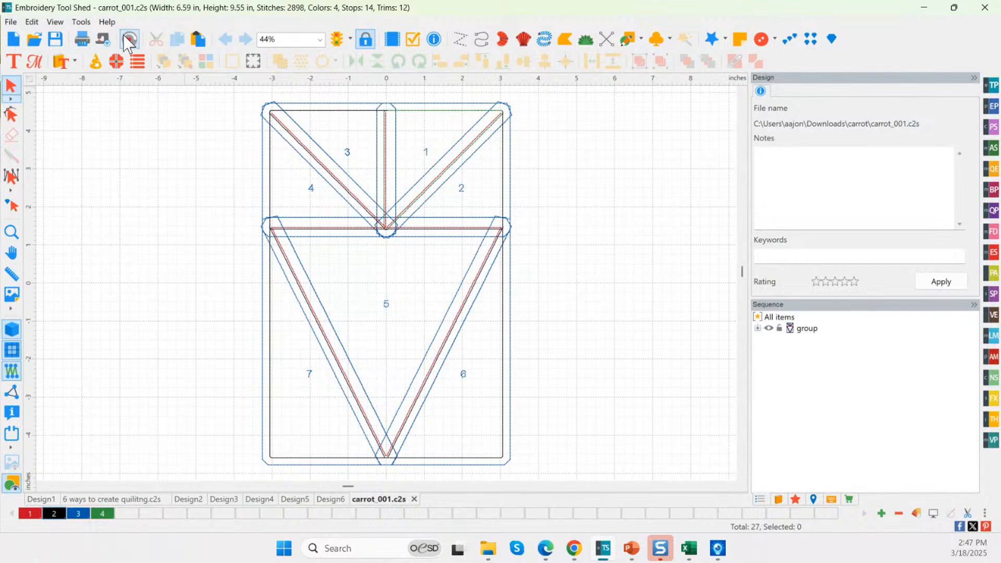
click(199, 39)
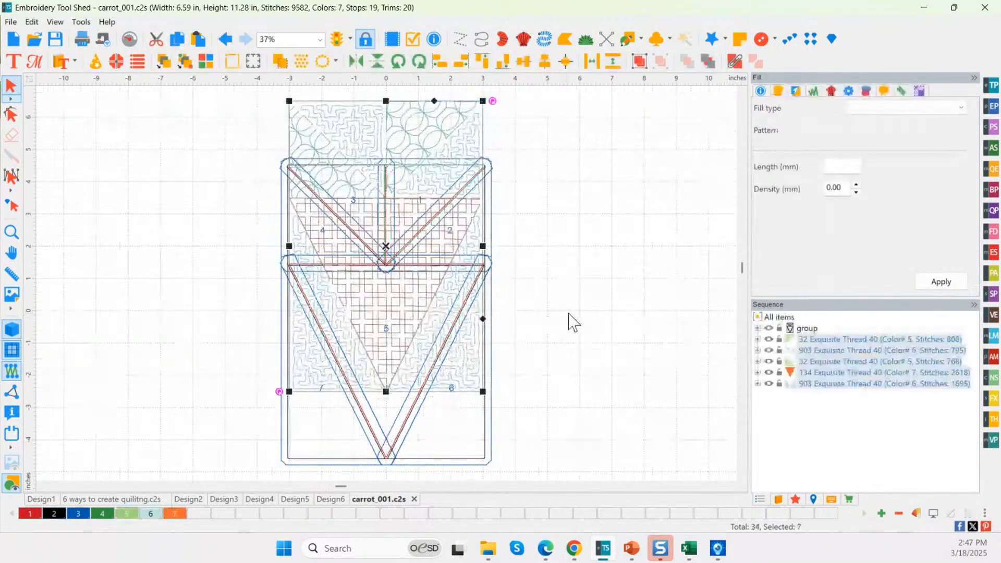
Step: Apply Center Origin to line up the pasted quilting fills with the carrot block, and clear the selection
right_click(390, 84)
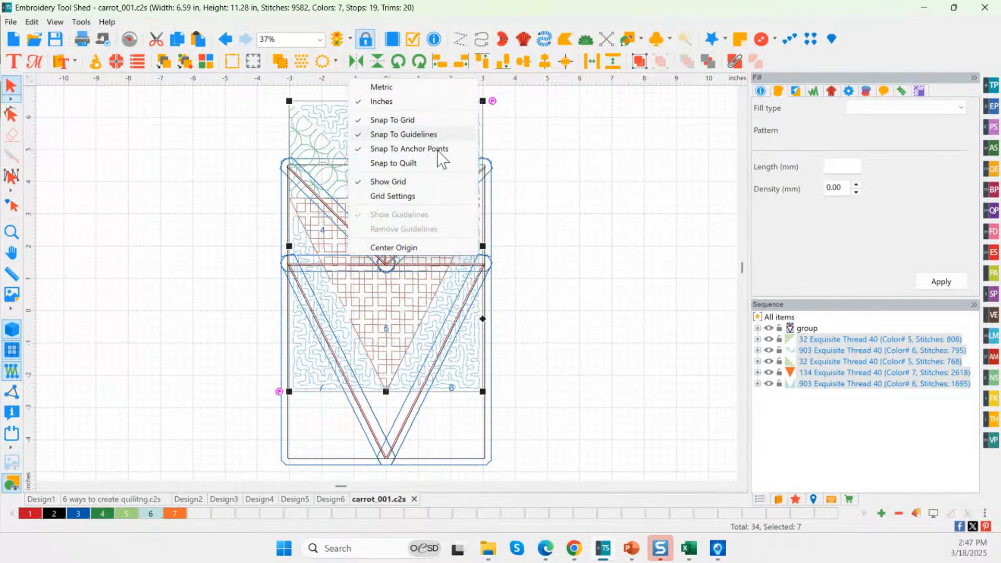
click(437, 249)
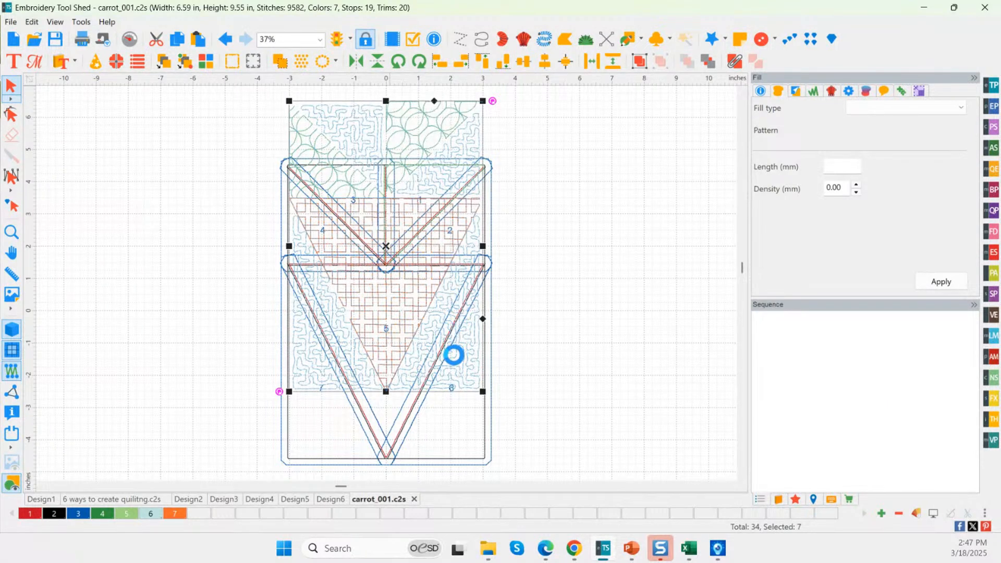
click(572, 263)
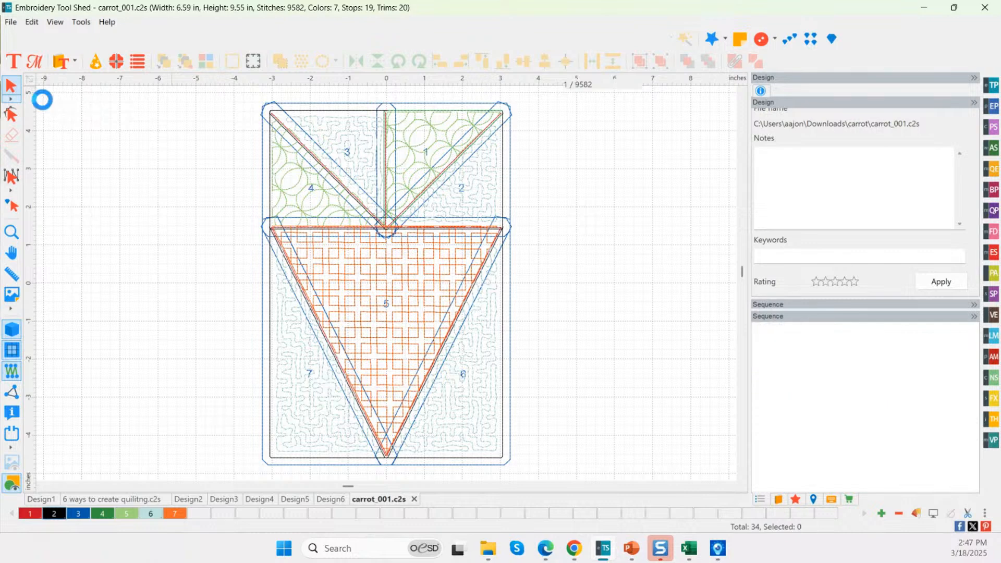
Step: Run the stitch simulation of the combined carrot block through to the last stitch, and close it
drag(24, 89, 454, 162)
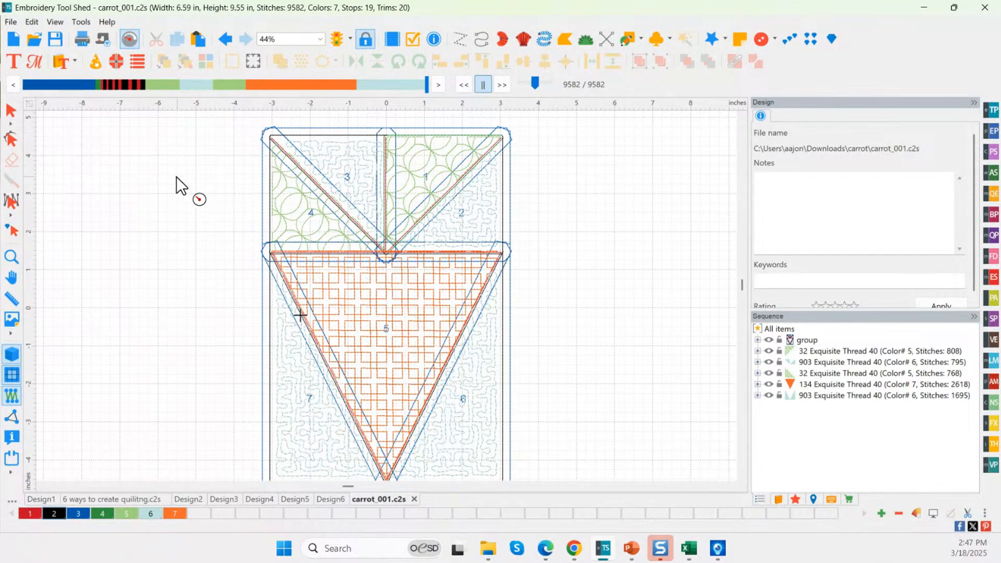
scroll(72, 233, down, 1)
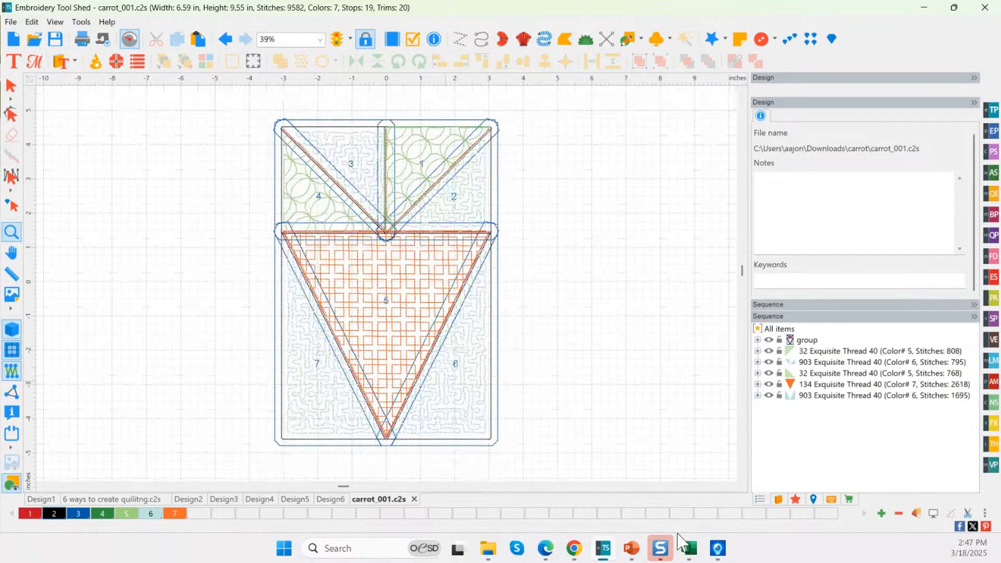
Step: Switch to the PowerPoint slide show with the photo of the finished carrot block
mouse_move(639, 557)
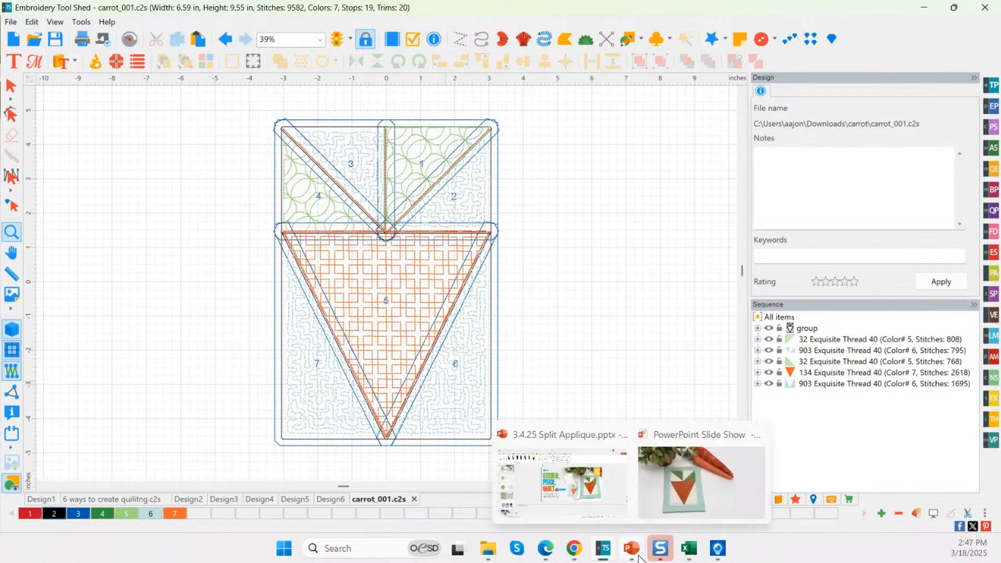
click(699, 480)
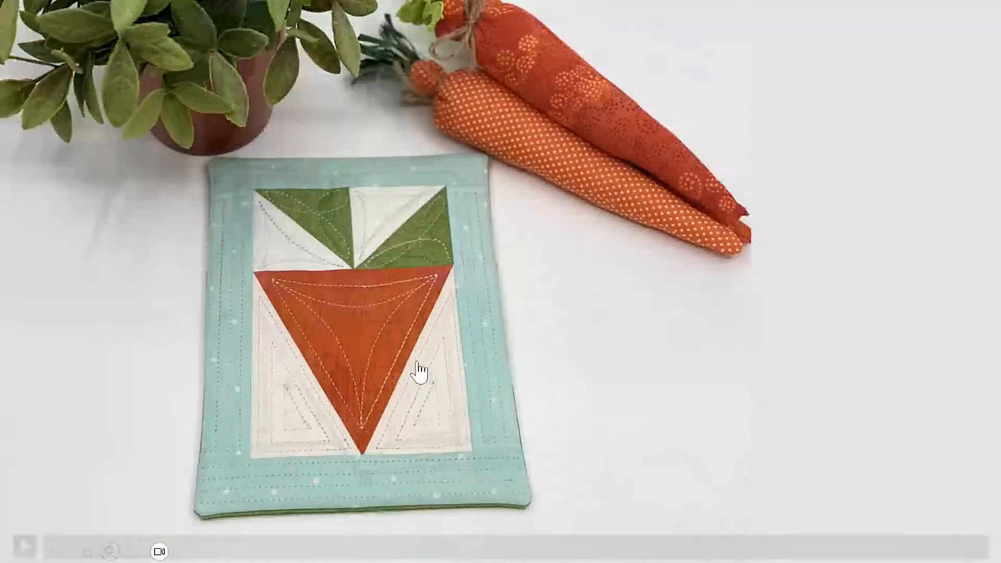